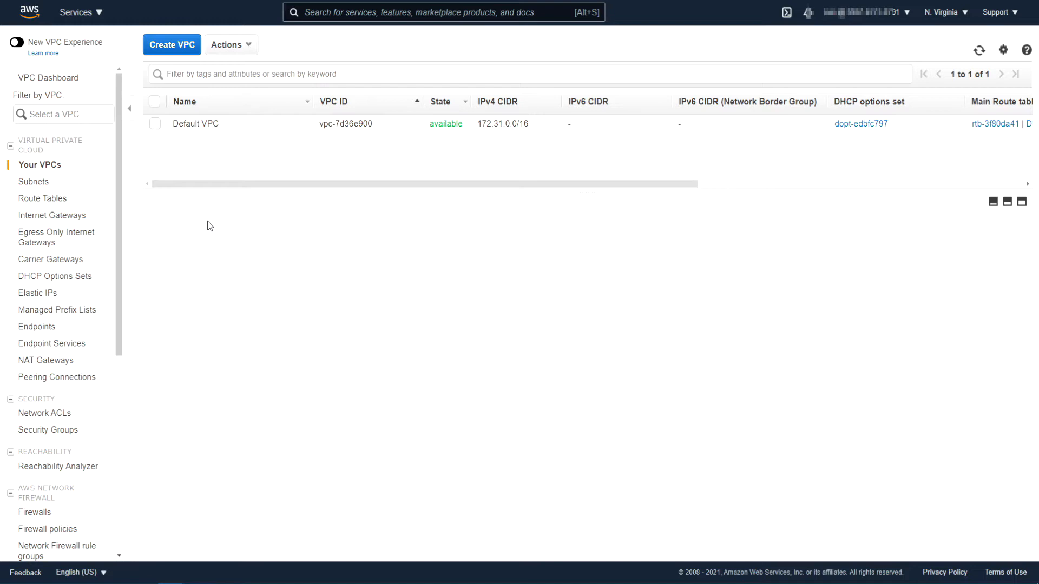
# Start a new VPC named Production Network with the IPv4 CIDR block 192.168.0.0/16.
pyautogui.click(177, 50)
pyautogui.click(230, 146)
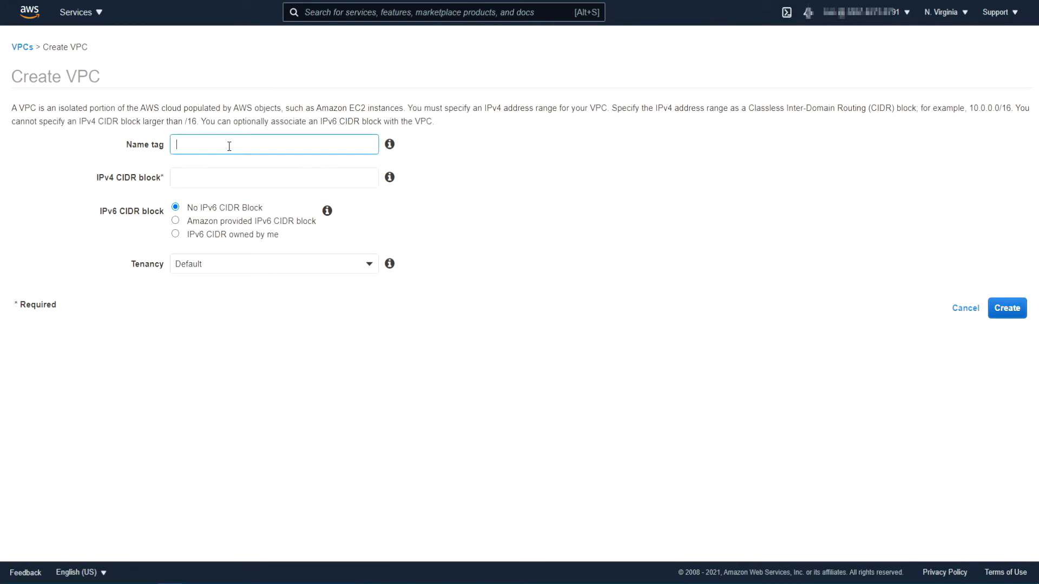
pyautogui.write('Production Network')
pyautogui.click(236, 174)
pyautogui.write('19')
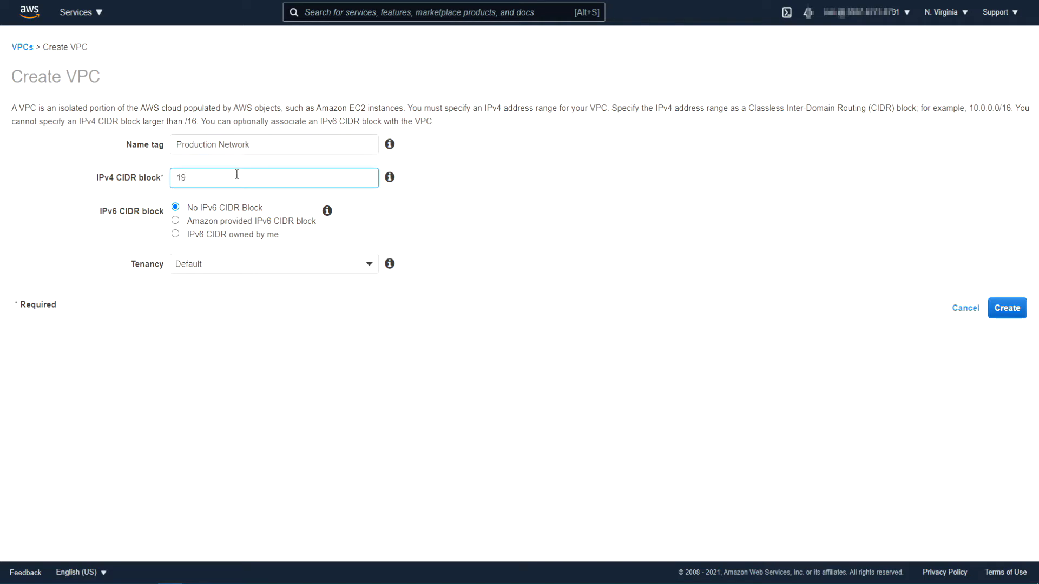
pyautogui.write('2.168.0.0/16')
pyautogui.hotkey('shift', 'Left')
pyautogui.hotkey('shift', 'Left')
pyautogui.hotkey('shift', 'Left')
pyautogui.press('Right')
pyautogui.hotkey('shift', 'Left')
pyautogui.hotkey('shift', 'Left')
pyautogui.click(236, 174)
# Calculate 2 to the power of 16 in Calculator to size the VPC's address range, and return to the VPC form.
pyautogui.moveTo(417, 580)
pyautogui.click(412, 553)
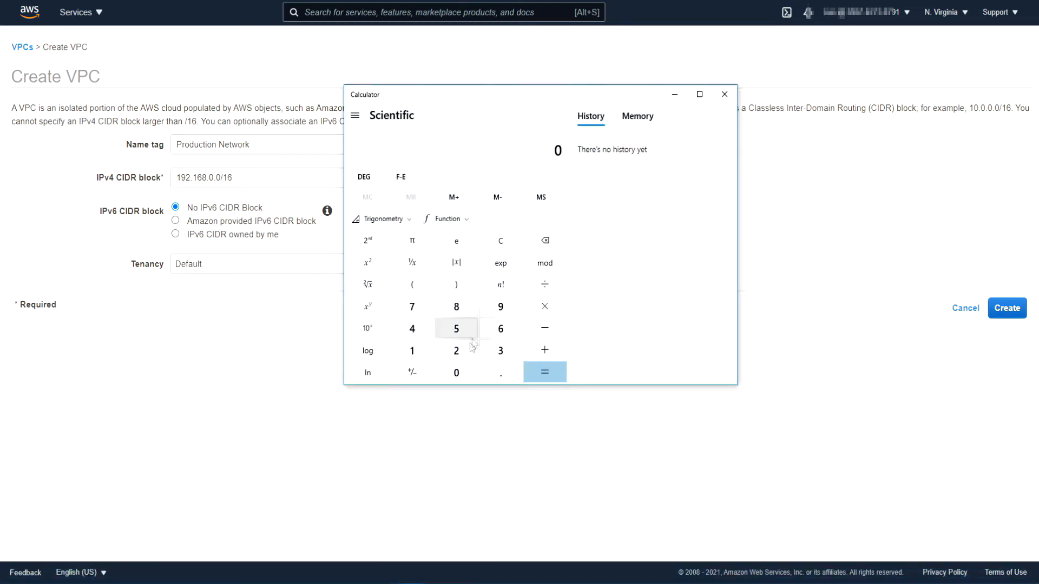
pyautogui.click(469, 349)
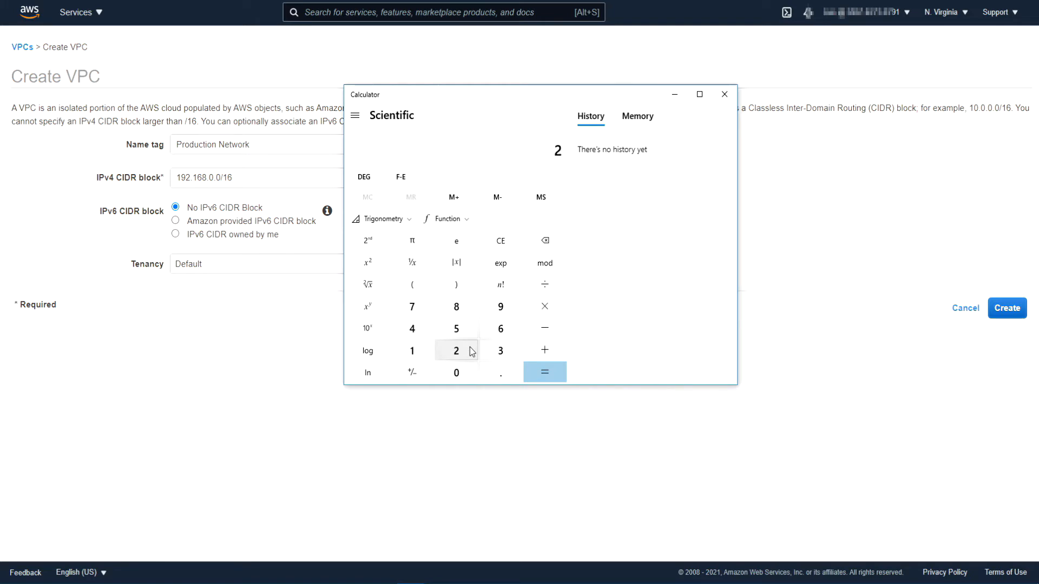
pyautogui.click(367, 306)
pyautogui.click(412, 351)
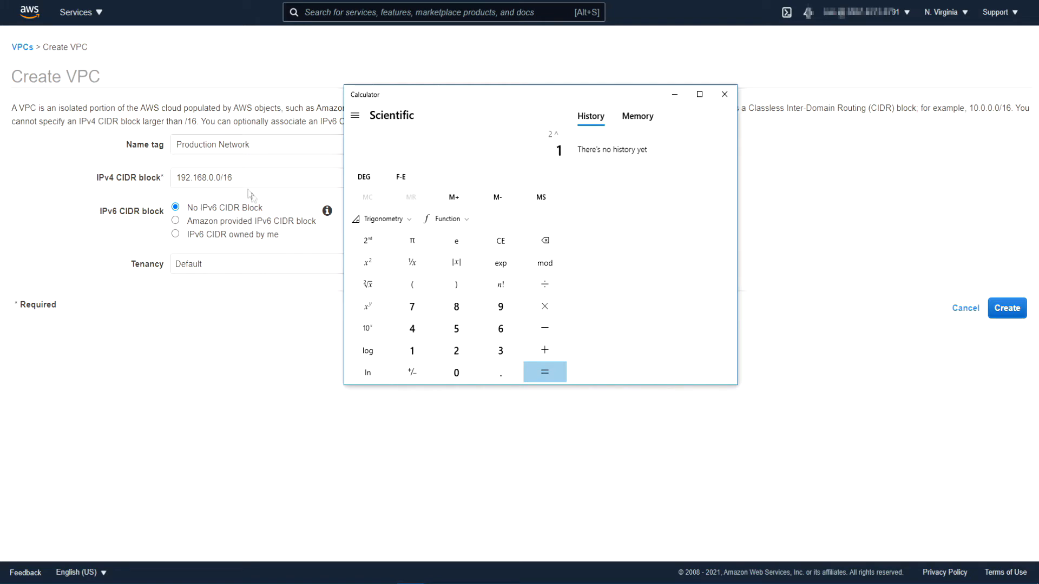
pyautogui.click(495, 330)
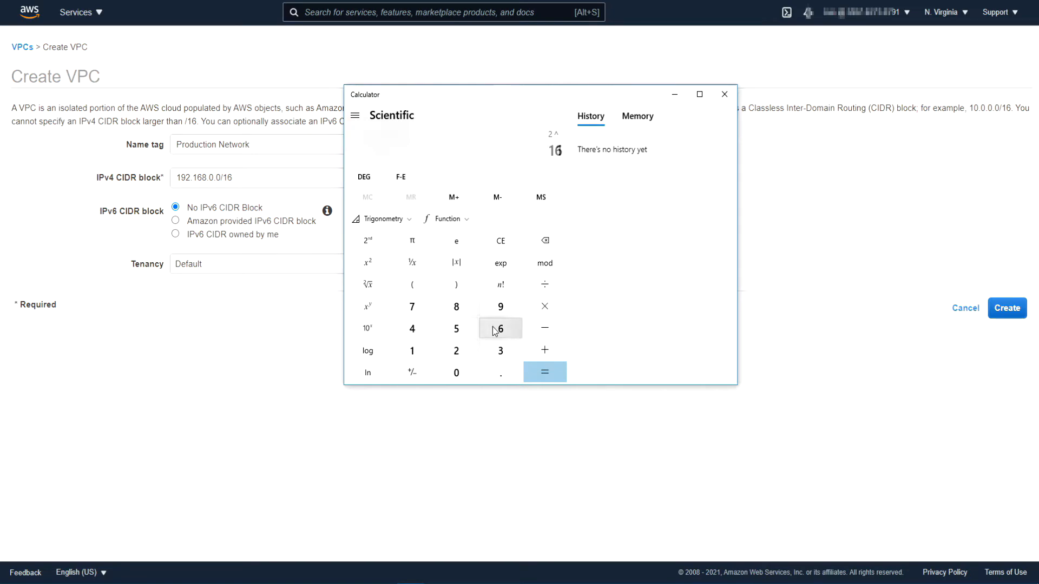
pyautogui.click(562, 373)
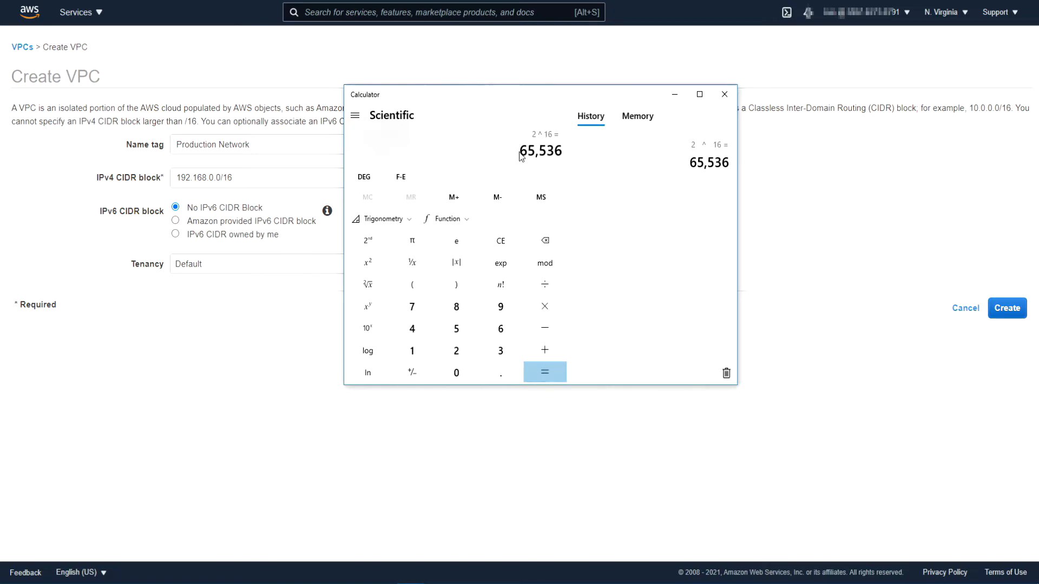
pyautogui.moveTo(520, 152); pyautogui.dragTo(564, 160)
pyautogui.click(272, 371)
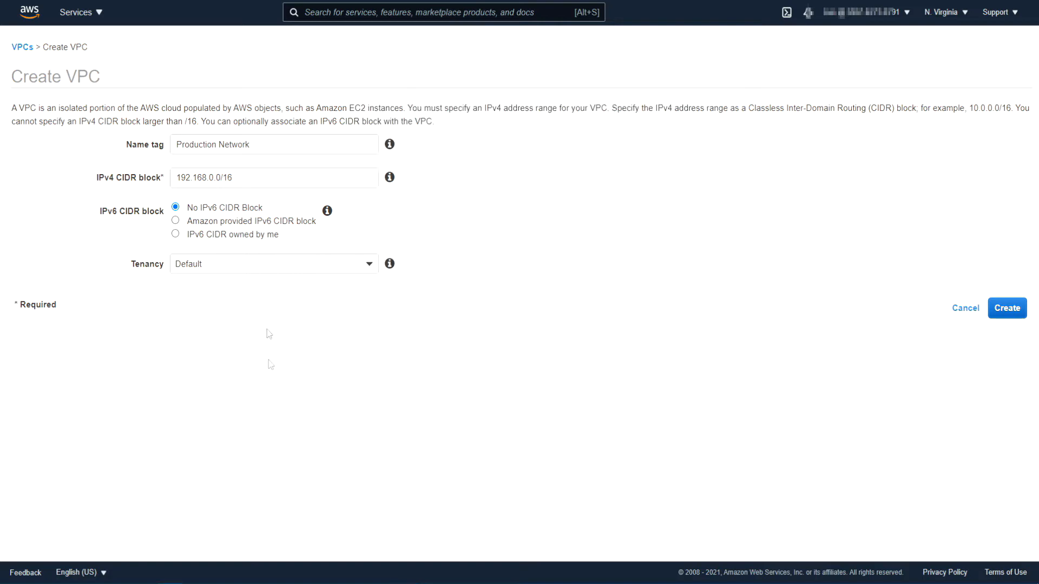
# Create the Production Network VPC and return to the VPC list.
pyautogui.click(1008, 309)
pyautogui.click(554, 190)
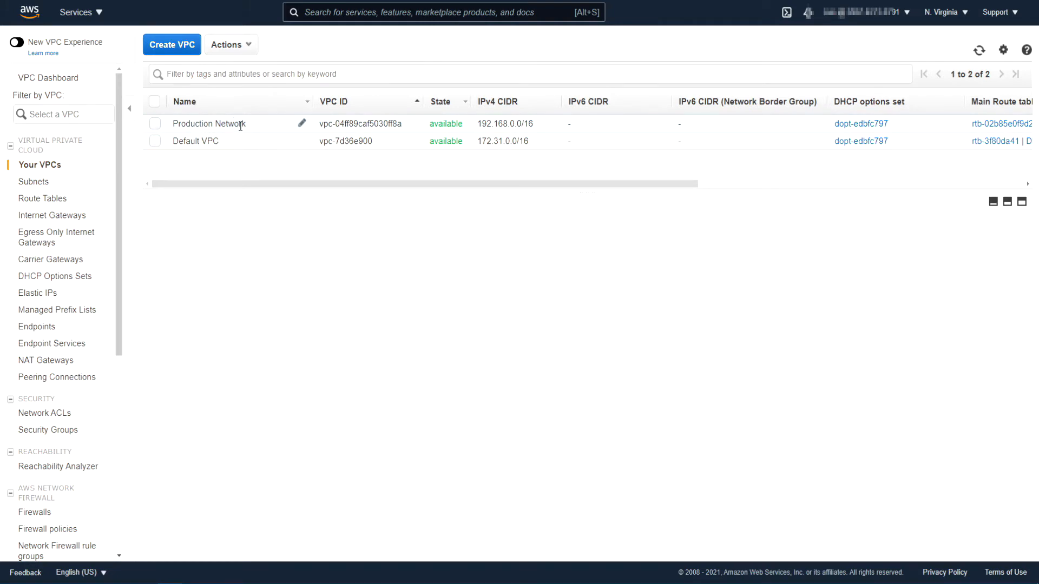
# Name the Production Network VPC's unnamed main route table RT-not-in-use.
pyautogui.click(58, 204)
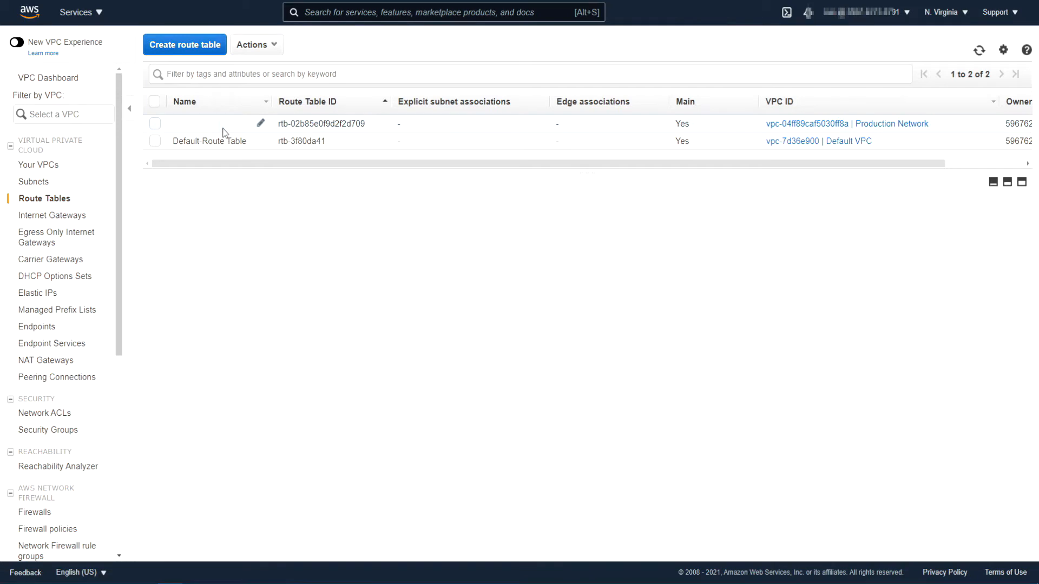
pyautogui.click(259, 125)
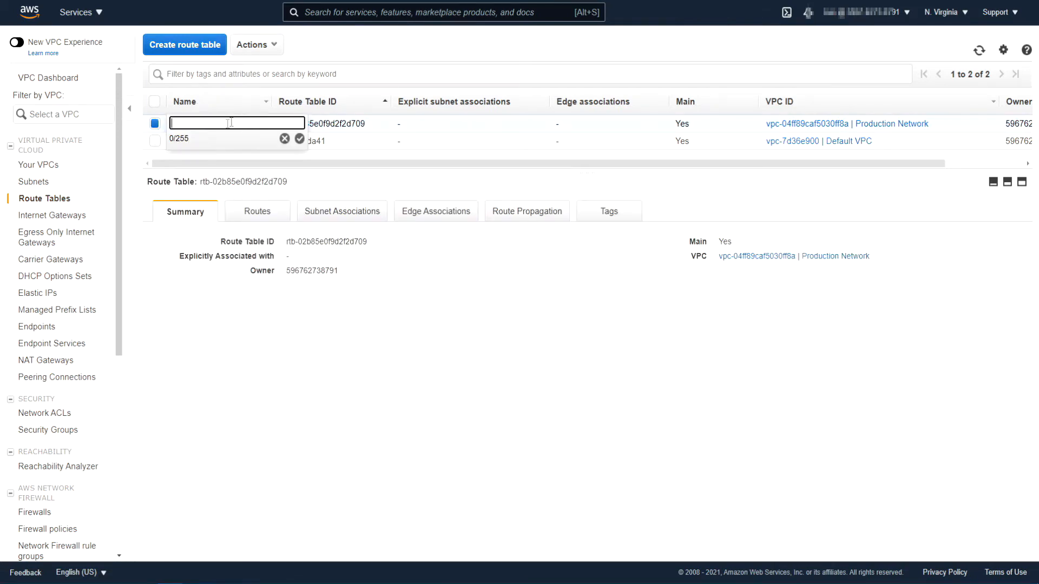
pyautogui.write('RT-not-in-use')
pyautogui.press('Return')
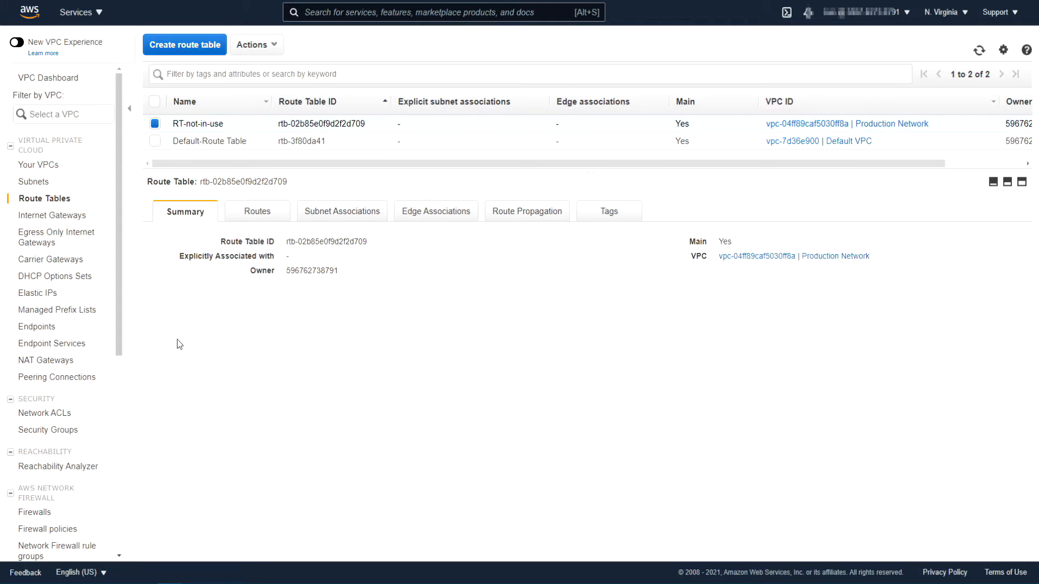
# Name the Production Network VPC's unnamed default network ACL NACL-Production-Network.
pyautogui.click(71, 416)
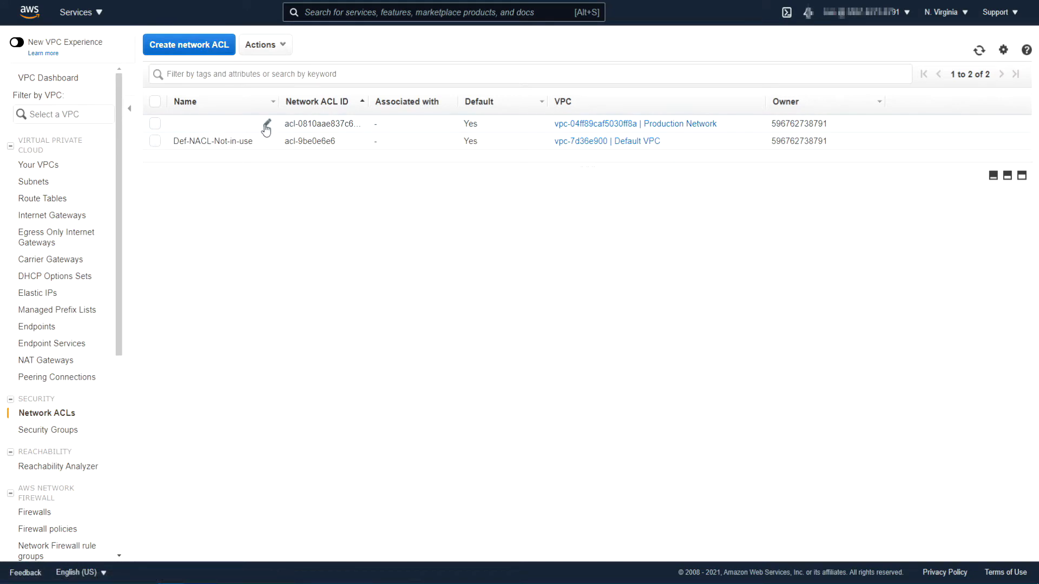
pyautogui.click(266, 126)
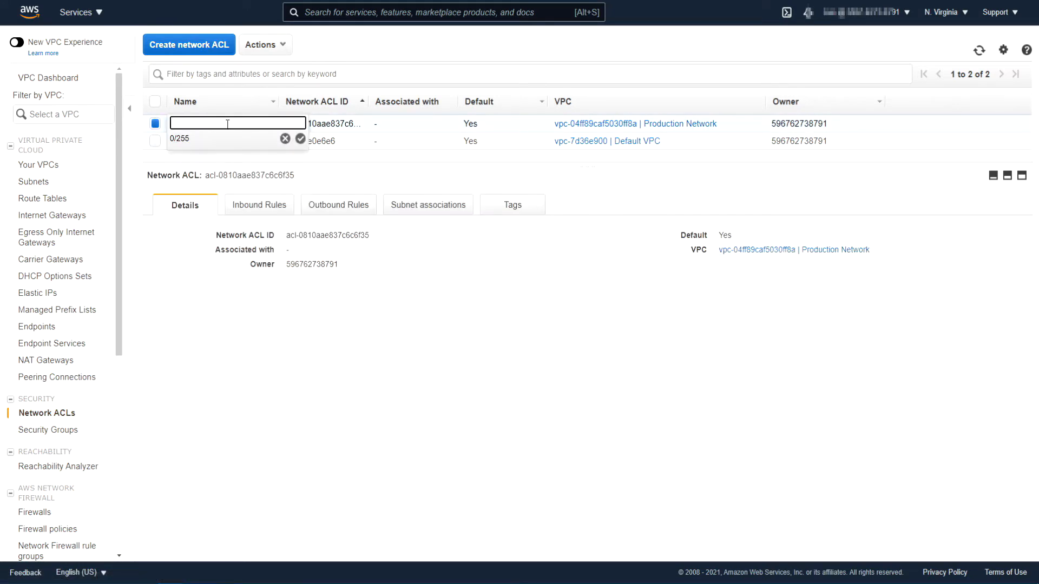
pyautogui.write('NACL-Production-Network')
pyautogui.press('Return')
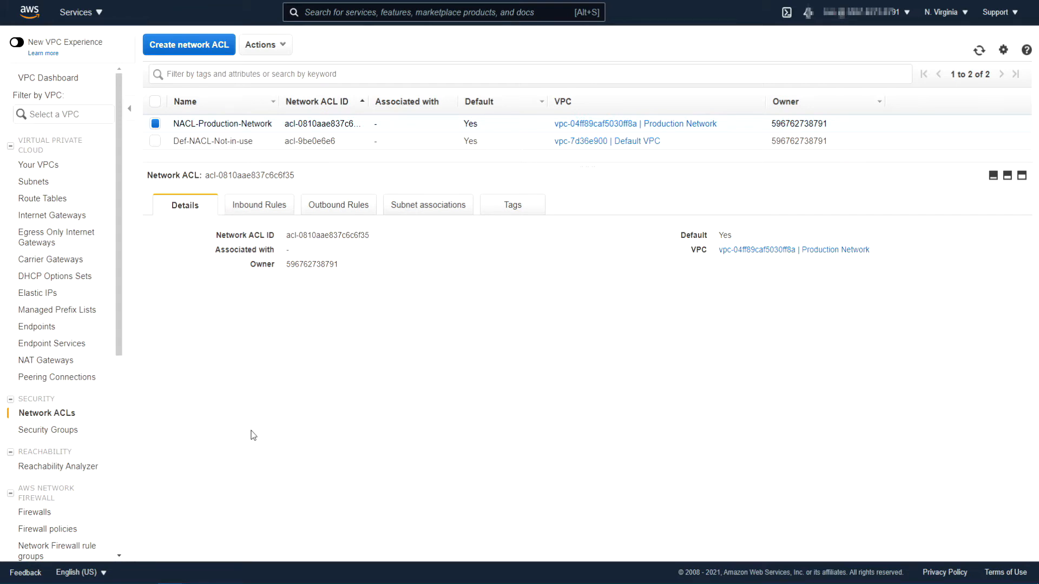
# Start a new subnet with the name tag DMZ-SN-A and copy that name for reuse.
pyautogui.click(48, 186)
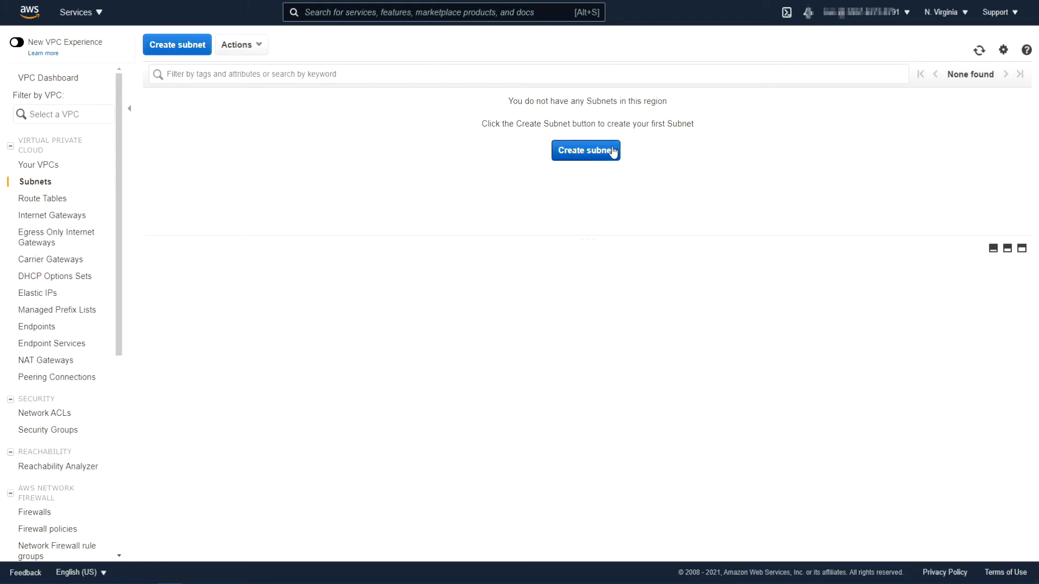
pyautogui.click(588, 156)
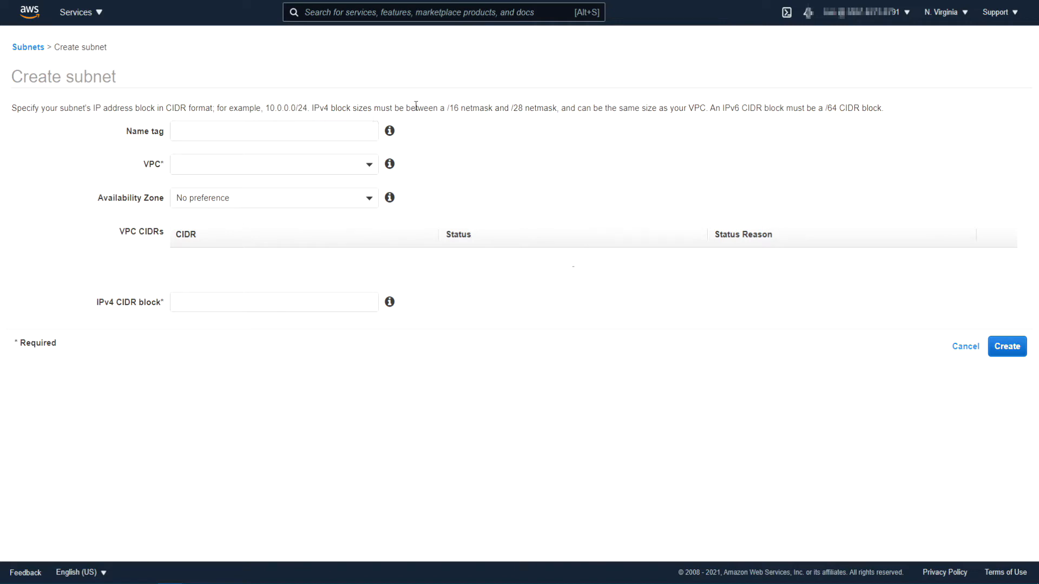
pyautogui.click(262, 134)
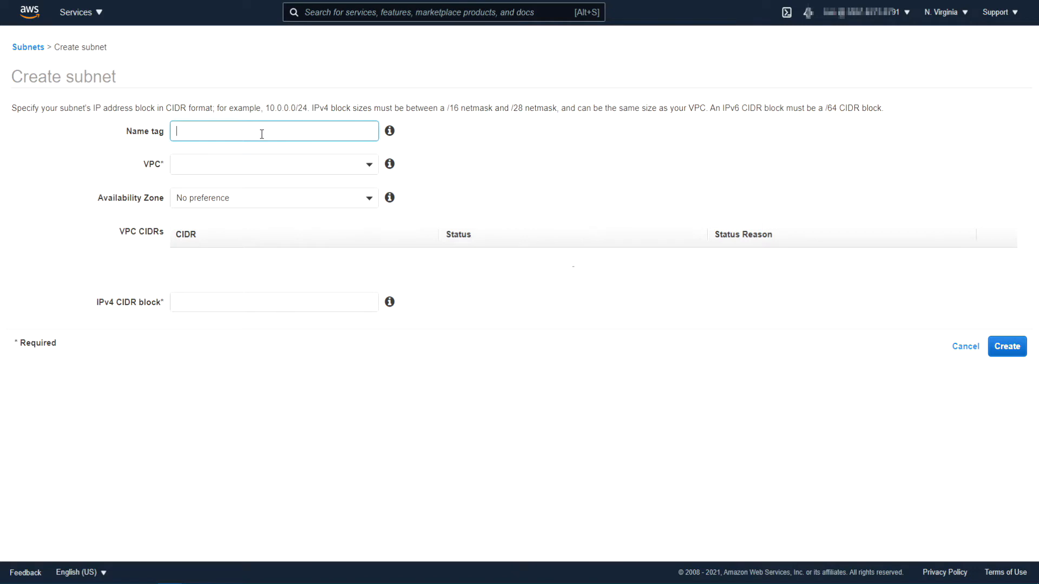
pyautogui.write('DMZ-SN-A')
pyautogui.hotkey('ctrl', 'a')
pyautogui.hotkey('ctrl', 'c')
# Assign the subnet to the Production Network VPC in us-east-1a with the IPv4 CIDR block 192.168.0.0/27.
pyautogui.click(370, 165)
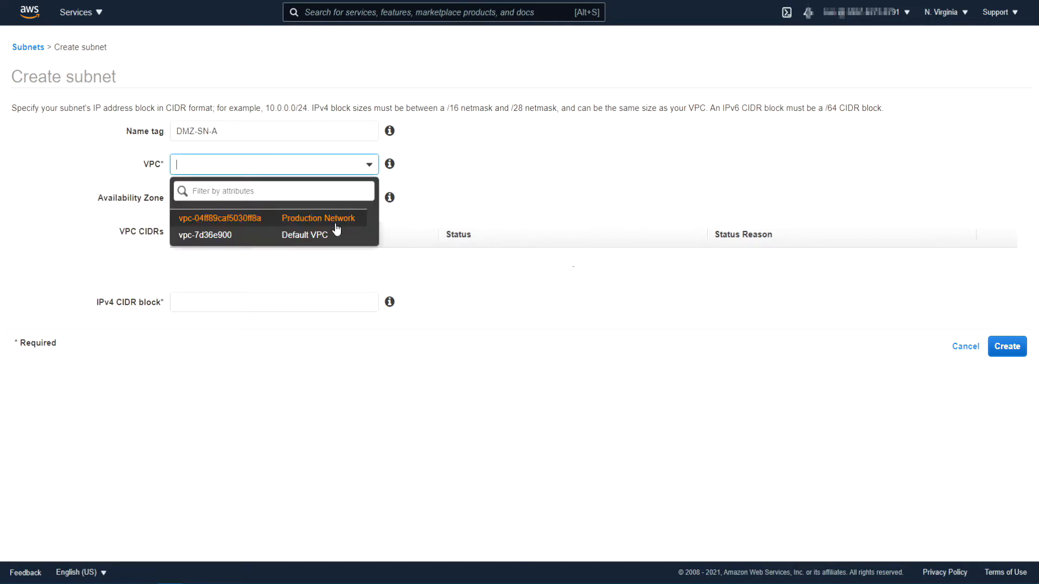
pyautogui.click(340, 226)
pyautogui.click(352, 201)
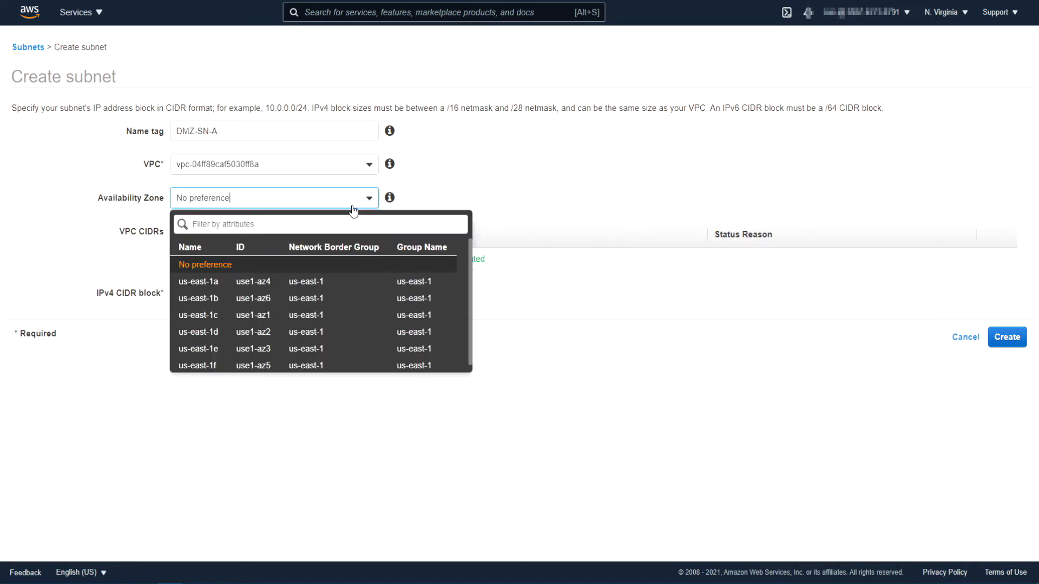
pyautogui.click(211, 285)
pyautogui.click(207, 292)
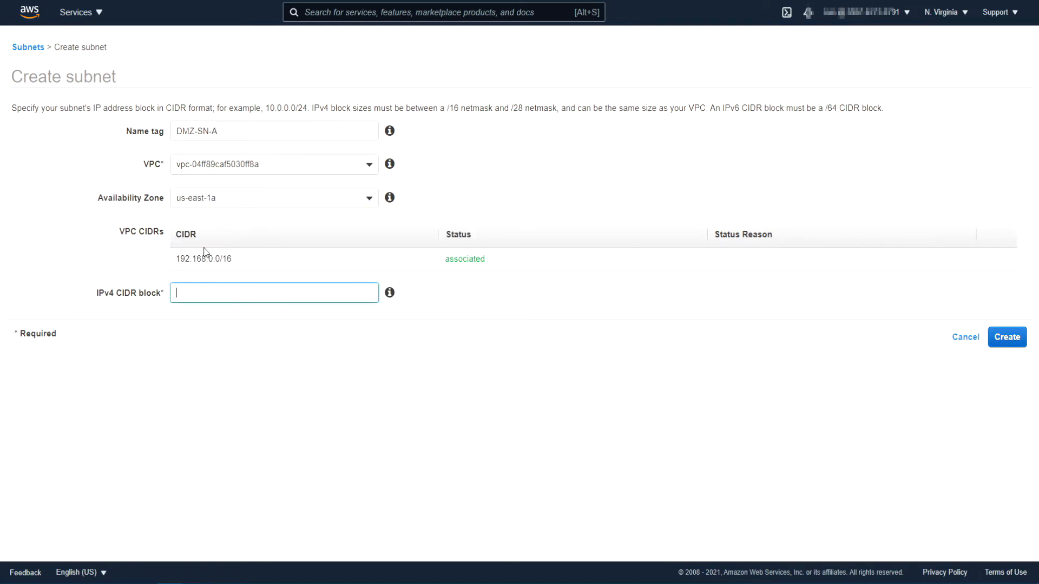
pyautogui.write('192.168.0.0/27')
# Calculate 2 to the power of 5 in Calculator to size the /27 subnet, and return to the subnet form.
pyautogui.click(408, 552)
pyautogui.click(508, 251)
pyautogui.click(456, 351)
pyautogui.click(368, 306)
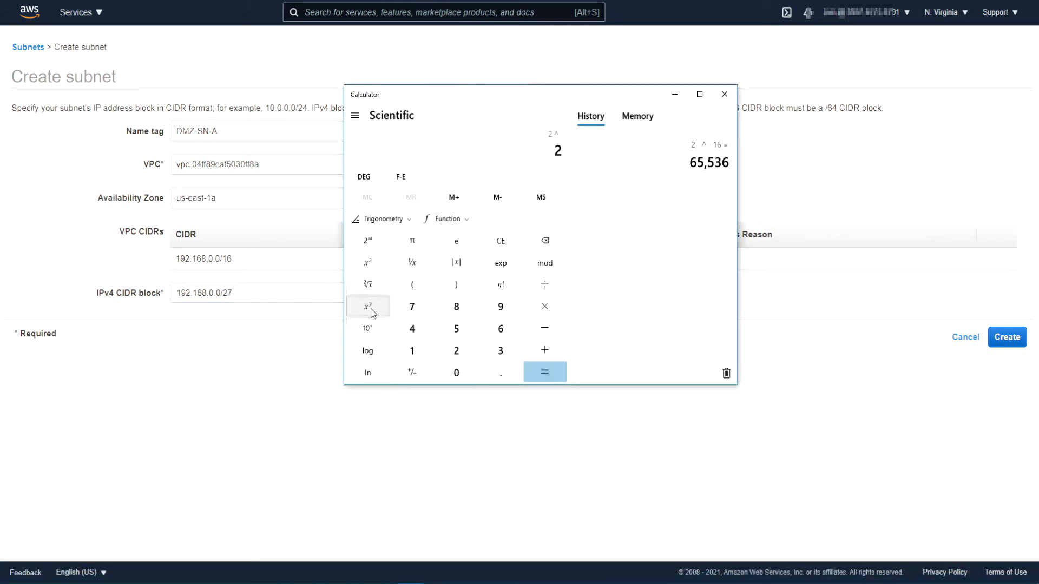
pyautogui.click(456, 329)
pyautogui.click(543, 371)
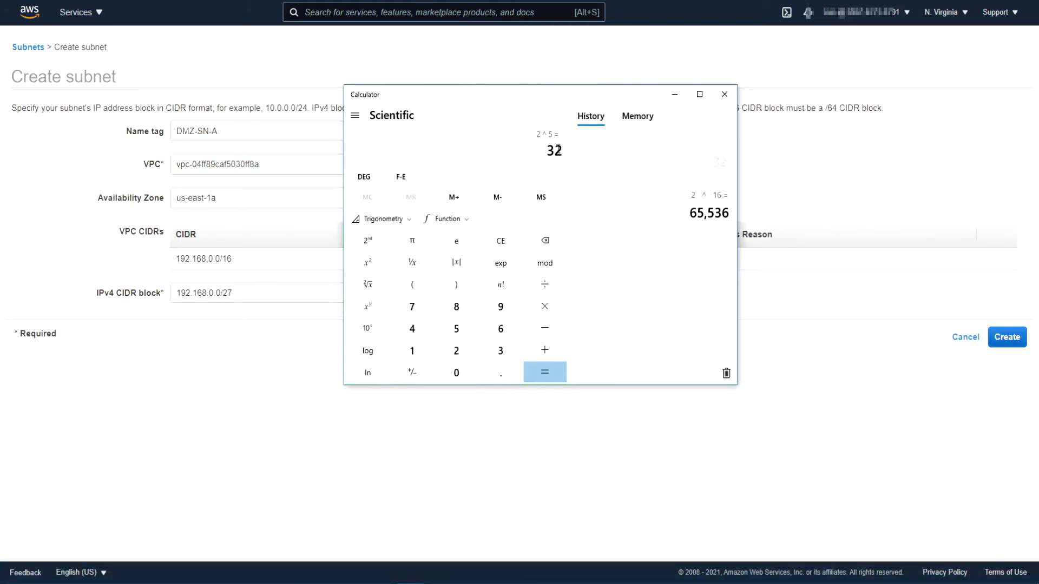
pyautogui.click(244, 390)
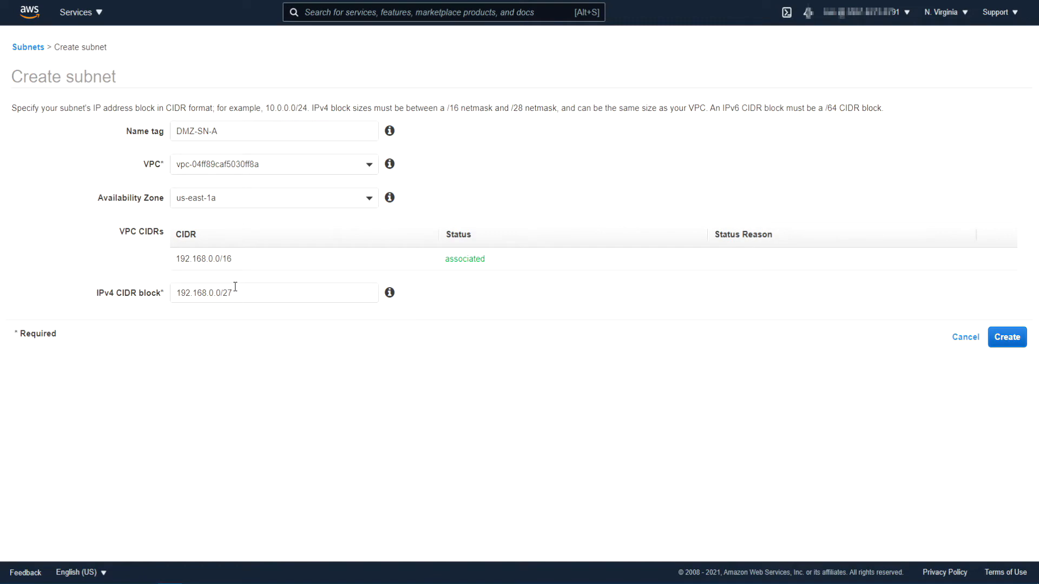
# Create the DMZ-SN-A subnet and return to the subnet list.
pyautogui.click(1010, 341)
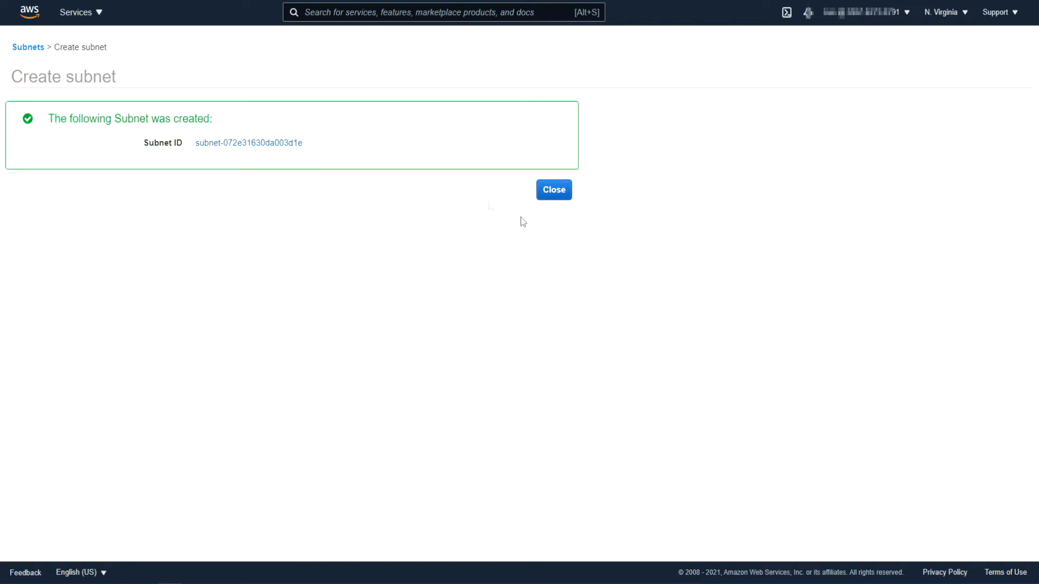
pyautogui.click(557, 191)
# Start another subnet with the name tag DMZ-SN-B.
pyautogui.click(179, 46)
pyautogui.click(219, 134)
pyautogui.write('DMZ-SN-A')
pyautogui.press('BackSpace')
pyautogui.write('B')
pyautogui.press('Tab')
pyautogui.press('Tab')
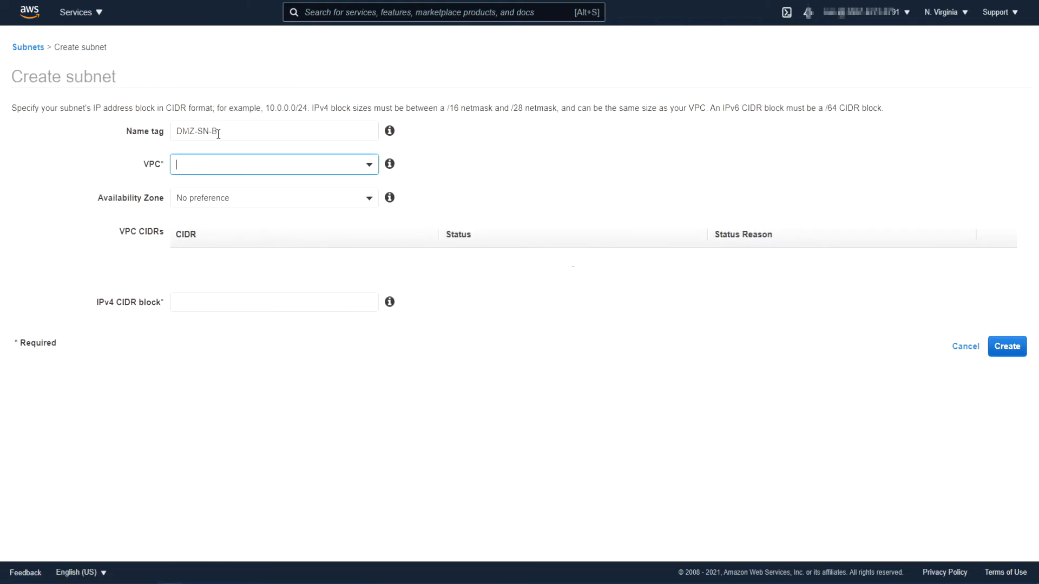
# Create the DMZ-SN-B subnet in the Production Network VPC, zone us-east-1b, with the IPv4 CIDR block 192.168.1.0/27.
pyautogui.click(368, 171)
pyautogui.click(345, 215)
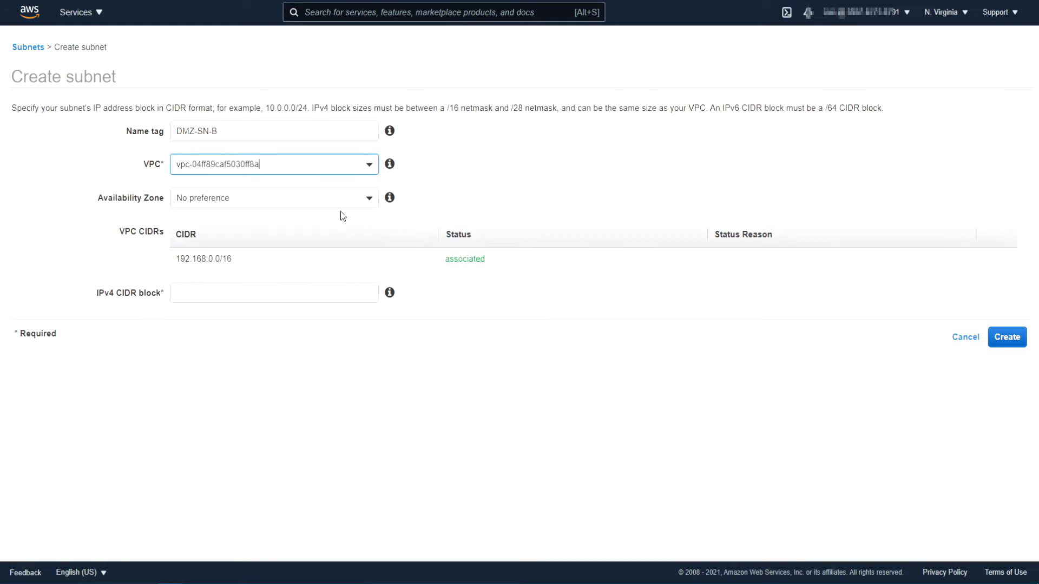
pyautogui.click(338, 202)
pyautogui.click(269, 298)
pyautogui.click(241, 289)
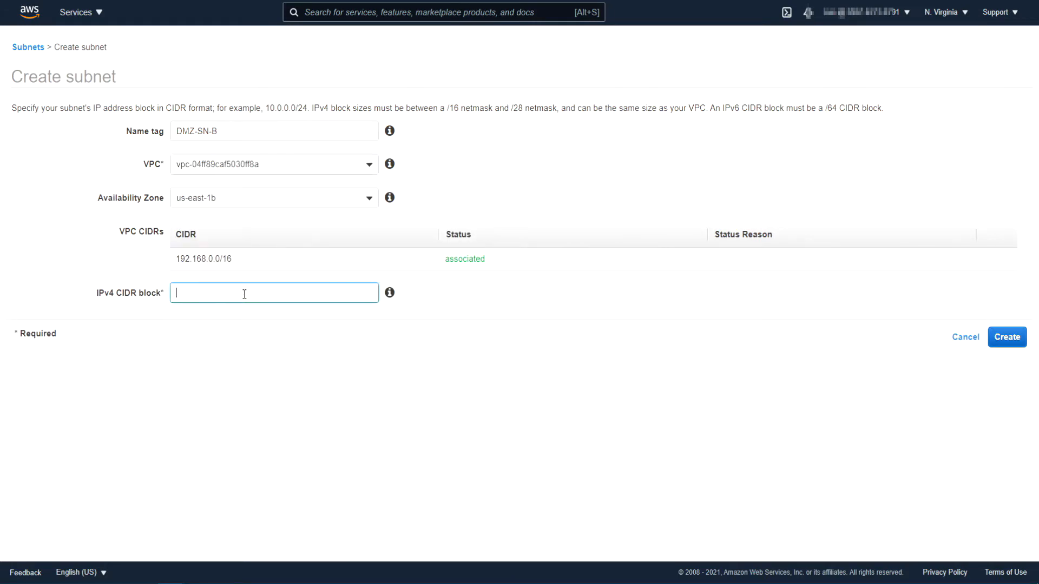
pyautogui.write('192.168.1.0/27')
pyautogui.click(1003, 337)
pyautogui.click(554, 190)
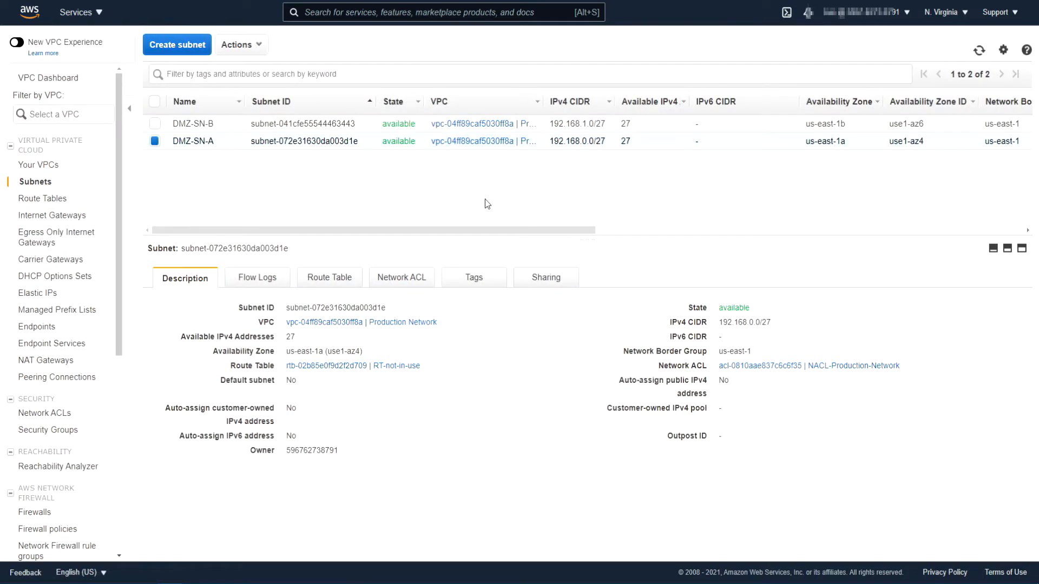
# Start another subnet with the name tag PVT-SN-A, adapted from the copied name, and copy the new name for reuse.
pyautogui.click(194, 50)
pyautogui.click(219, 130)
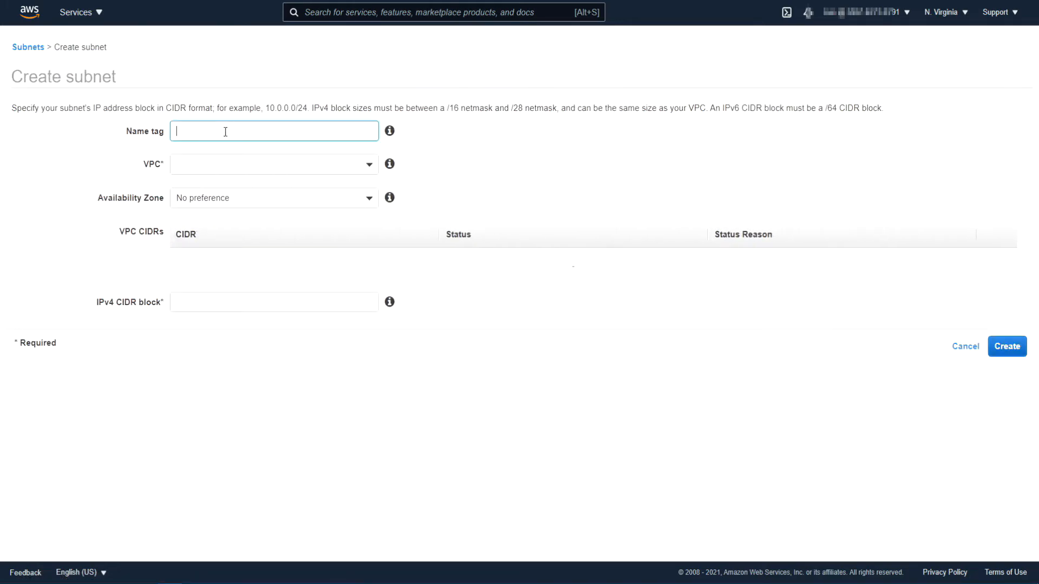
pyautogui.hotkey('ctrl', 'v')
pyautogui.press('Home')
pyautogui.hotkey('ctrl', 'shift', 'Right')
pyautogui.write('PVT')
pyautogui.hotkey('ctrl', 'a')
pyautogui.hotkey('ctrl', 'c')
pyautogui.press('Tab')
# Assign the PVT-SN-A subnet to the Production Network VPC in us-east-1a with the IPv4 CIDR block 192.168.16.0/20.
pyautogui.click(324, 165)
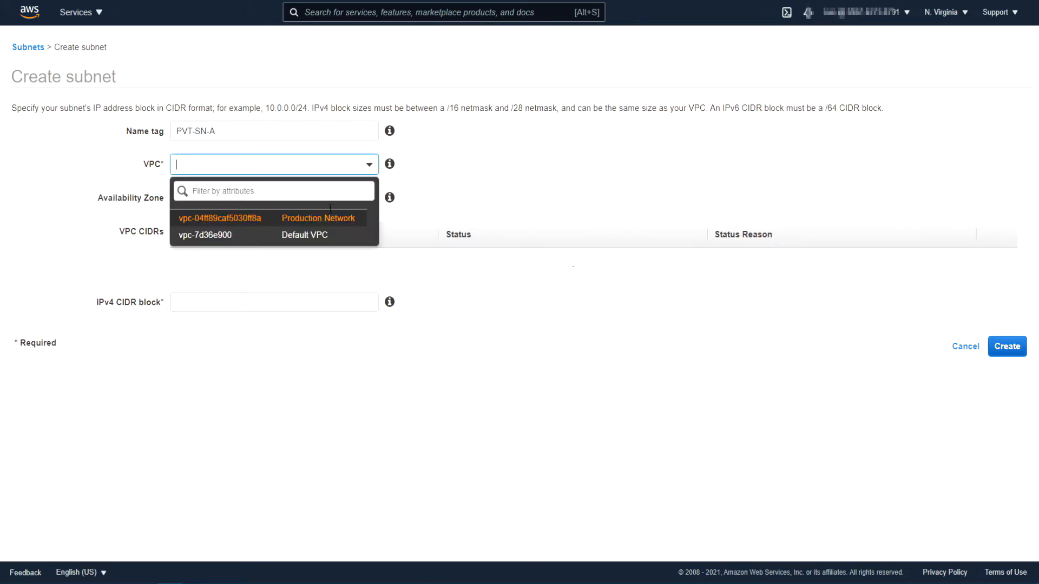
pyautogui.click(331, 216)
pyautogui.click(330, 198)
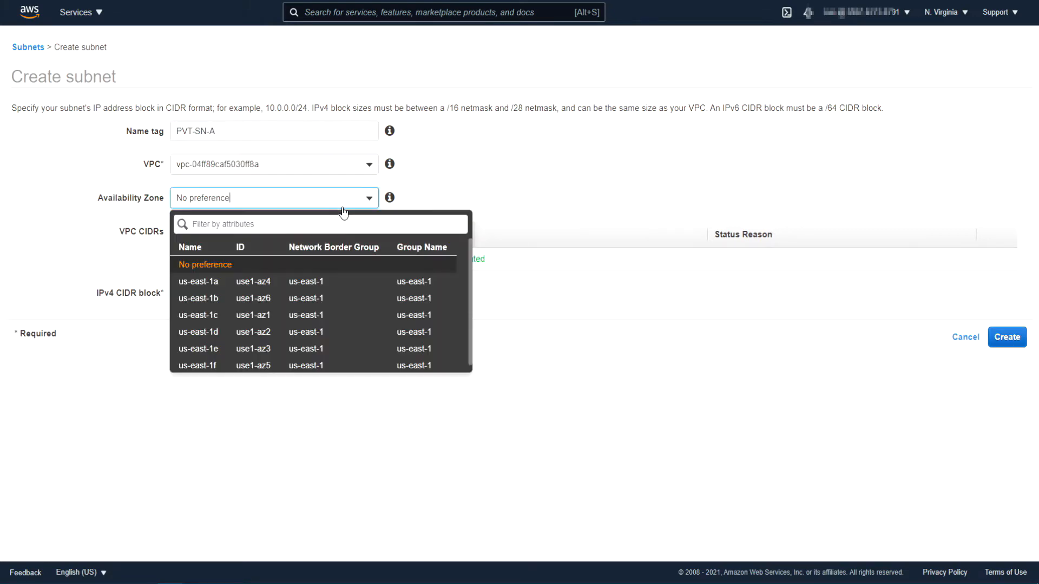
pyautogui.click(268, 283)
pyautogui.click(265, 291)
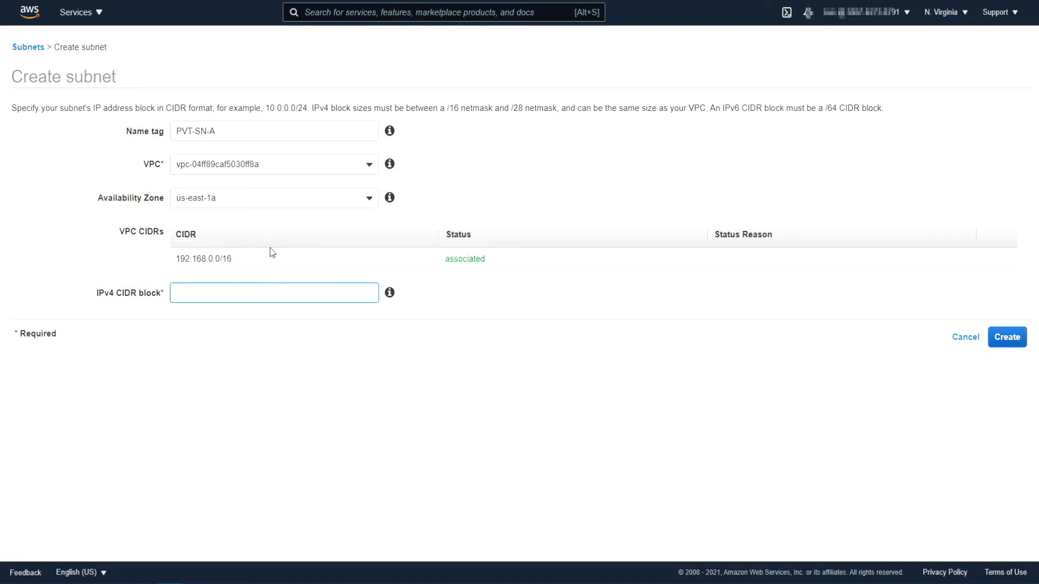
pyautogui.write('192.168.16.0/20')
# Calculate 2 to the power of 12 in Calculator to size the /20 subnet.
pyautogui.moveTo(465, 583)
pyautogui.click(410, 551)
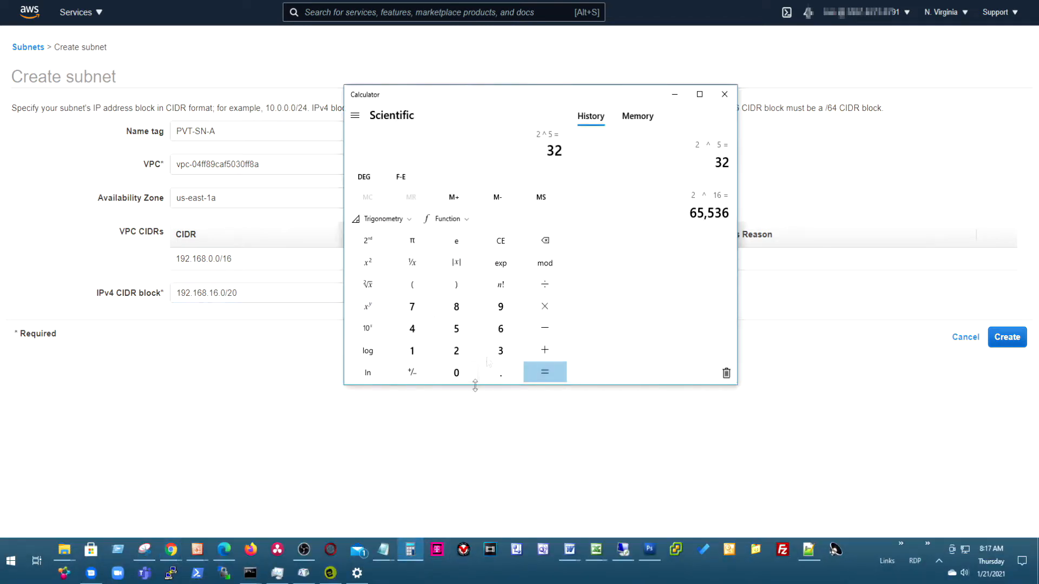
pyautogui.click(456, 349)
pyautogui.click(367, 307)
pyautogui.click(412, 350)
pyautogui.click(456, 351)
pyautogui.click(543, 373)
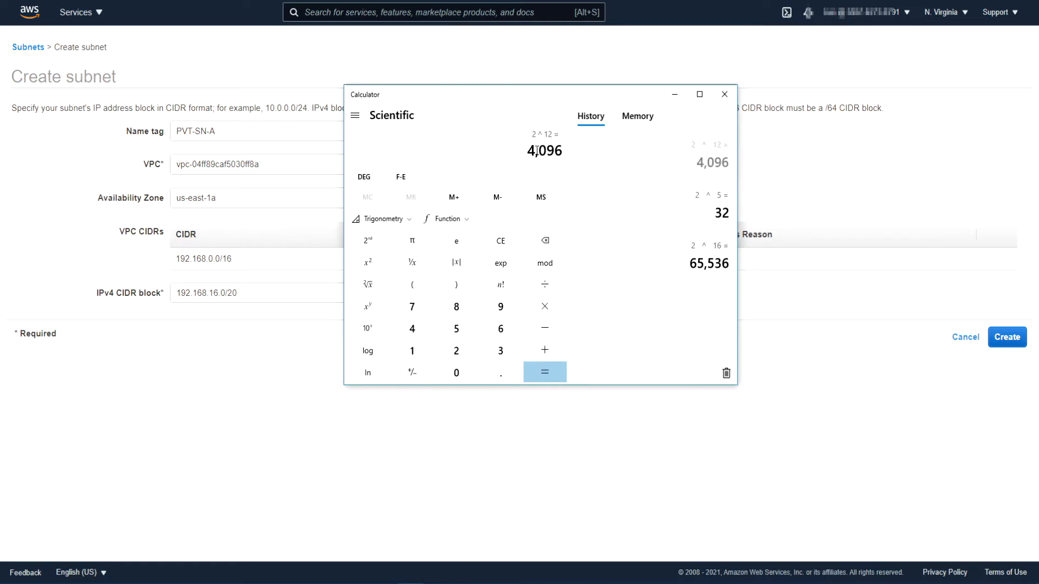
# Switch back from Calculator to the AWS console and create the PVT-SN-A subnet.
pyautogui.moveTo(529, 148); pyautogui.dragTo(583, 155)
pyautogui.click(501, 450)
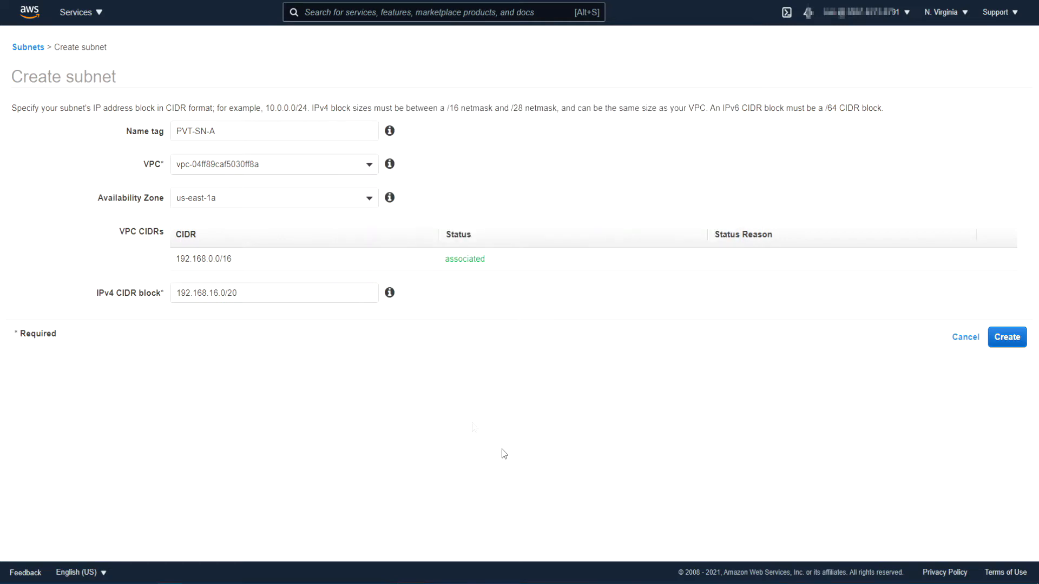
pyautogui.click(1005, 341)
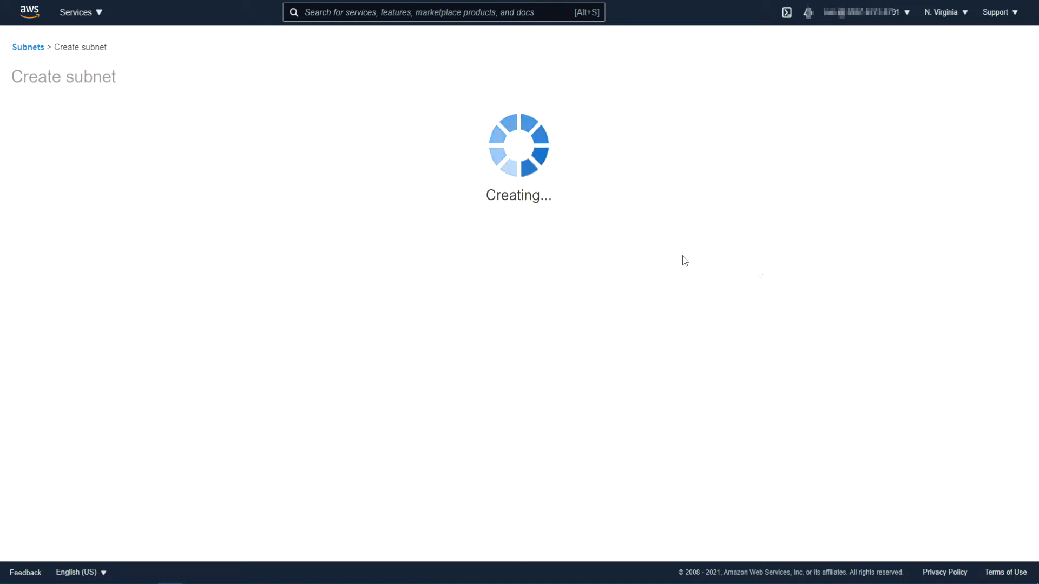
pyautogui.click(563, 197)
# Start another subnet with the name tag PVT-SN-B, adapted from the copied name.
pyautogui.click(178, 46)
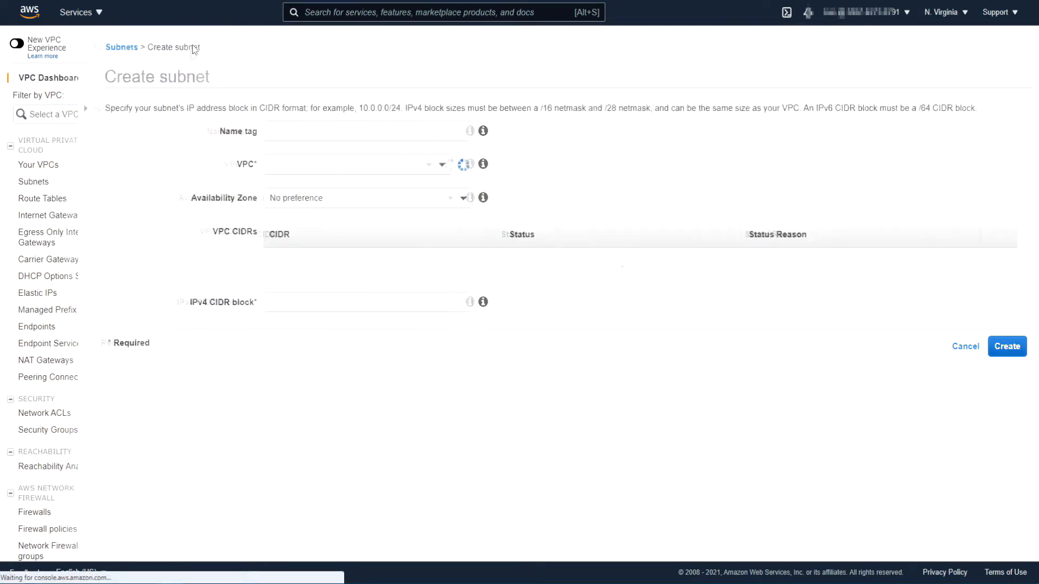
pyautogui.click(207, 131)
pyautogui.hotkey('ctrl', 'v')
pyautogui.press('BackSpace')
pyautogui.write('B')
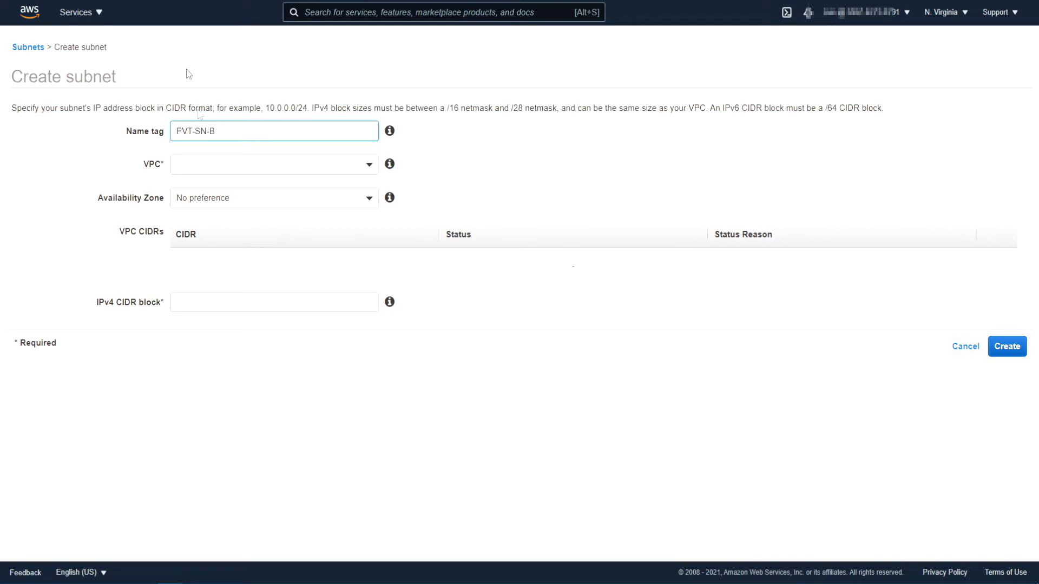
# Create PVT-SN-B in the Production Network VPC, zone us-east-1b, with the IPv4 CIDR block 192.168.32.0/20.
pyautogui.click(363, 166)
pyautogui.click(312, 222)
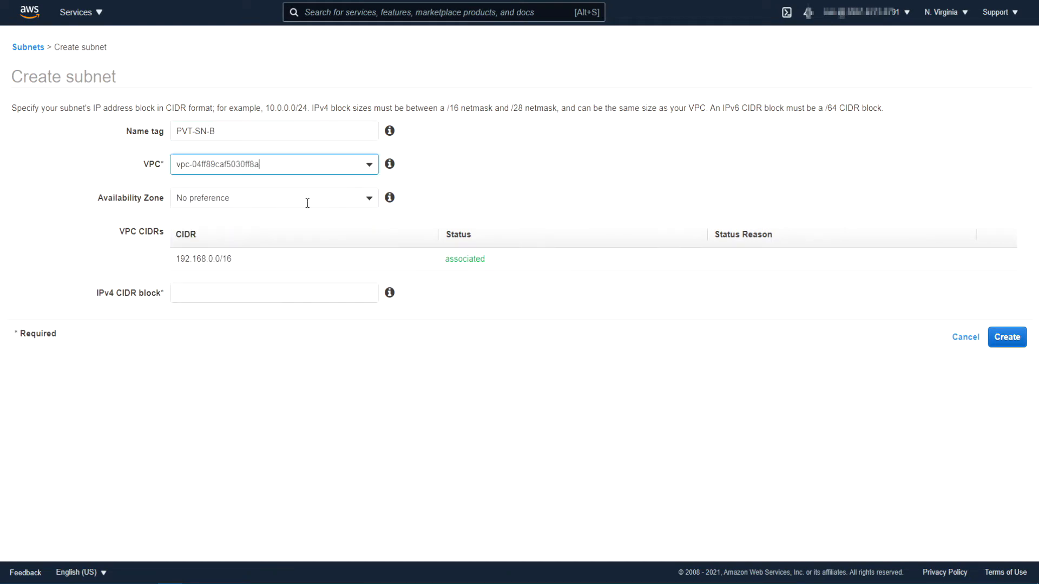
pyautogui.click(307, 200)
pyautogui.click(213, 297)
pyautogui.click(214, 295)
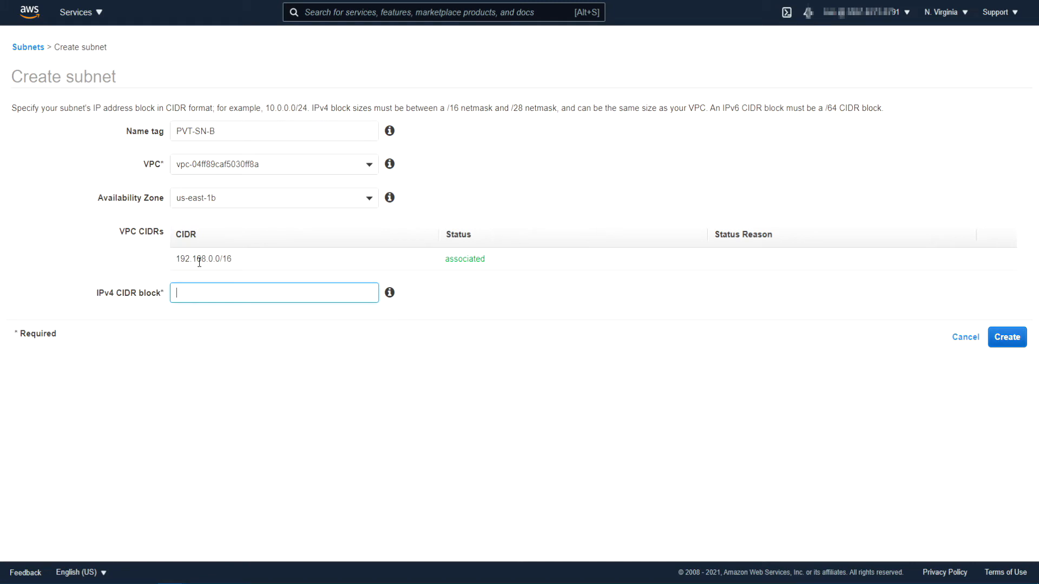
pyautogui.write('192.168.32.0/20')
pyautogui.click(1007, 336)
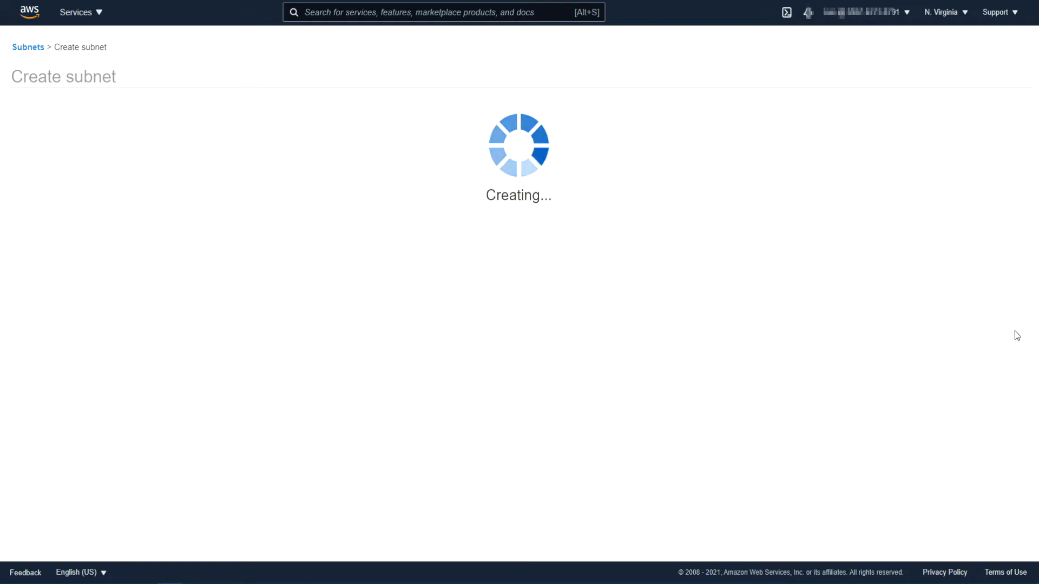
pyautogui.click(566, 193)
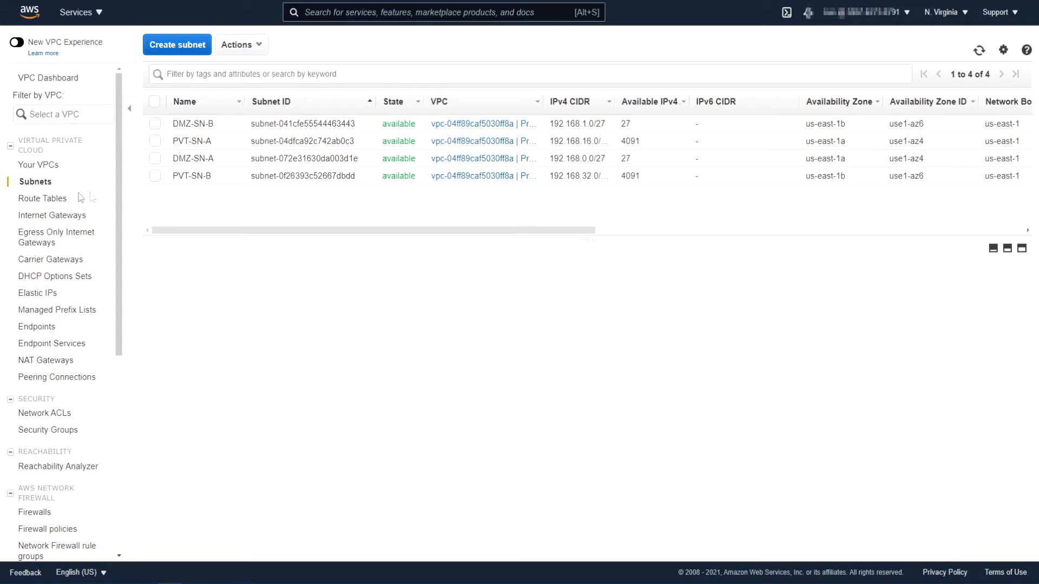
# Start a new route table with the name tag DMZ-RT-A and copy the name for reuse.
pyautogui.click(51, 201)
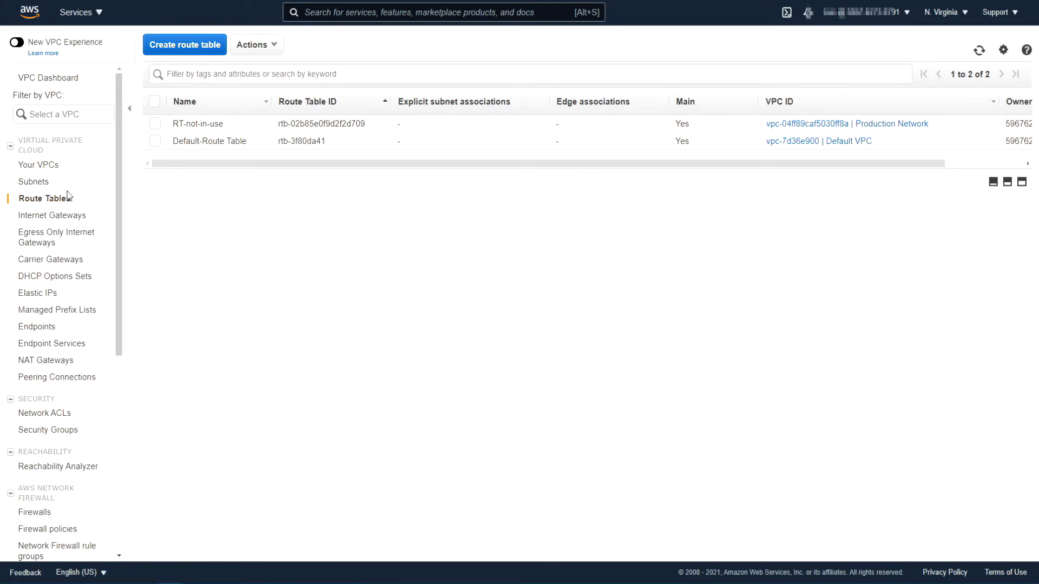
pyautogui.click(33, 181)
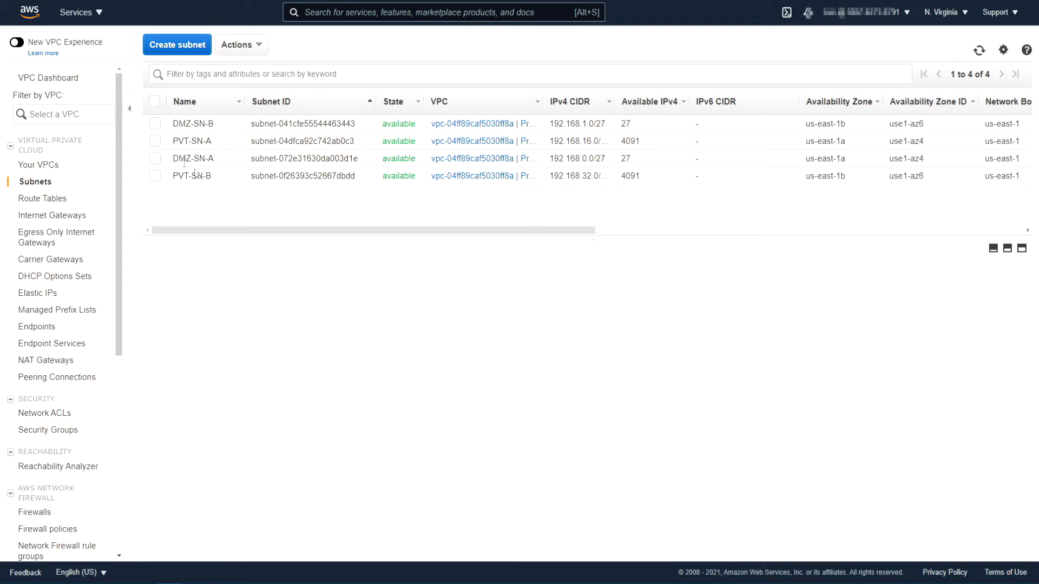
pyautogui.click(61, 199)
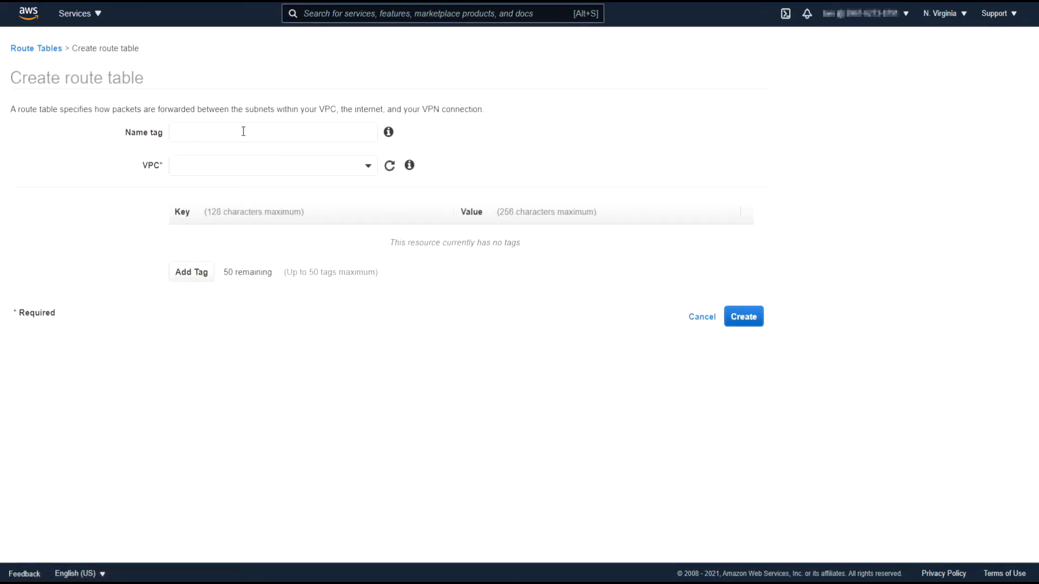
pyautogui.click(250, 128)
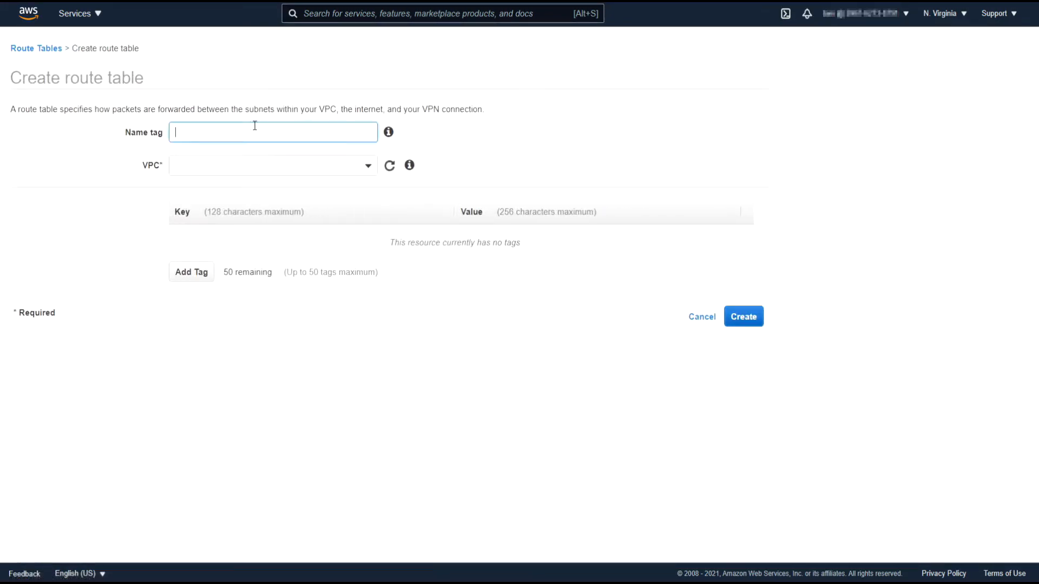
pyautogui.write('DMZ-RT-A')
pyautogui.hotkey('ctrl', 'a')
pyautogui.hotkey('ctrl', 'c')
# Assign the DMZ-RT-A route table to the Production Network VPC and create it.
pyautogui.click(364, 170)
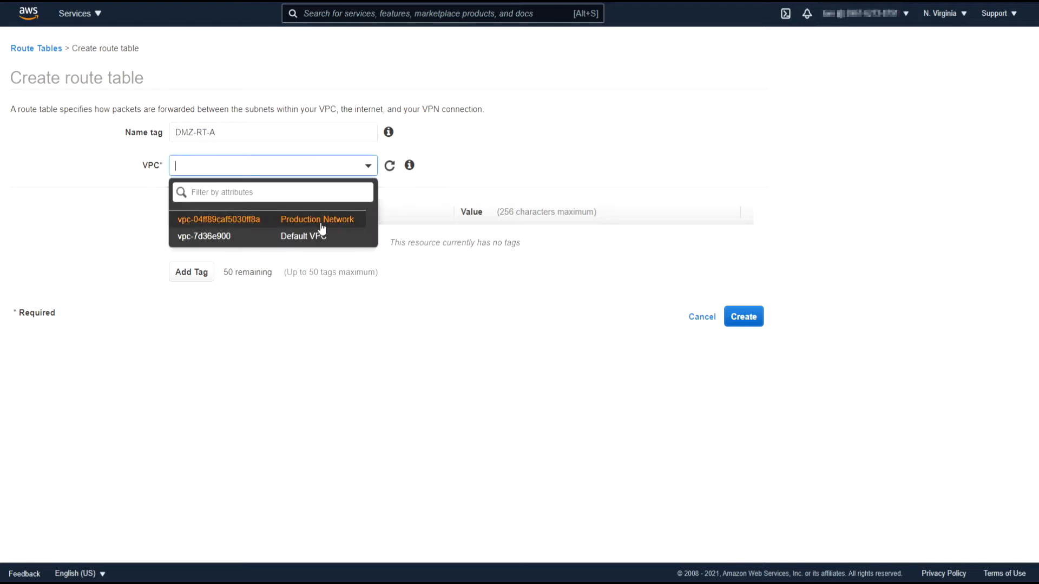
pyautogui.click(319, 221)
pyautogui.click(736, 320)
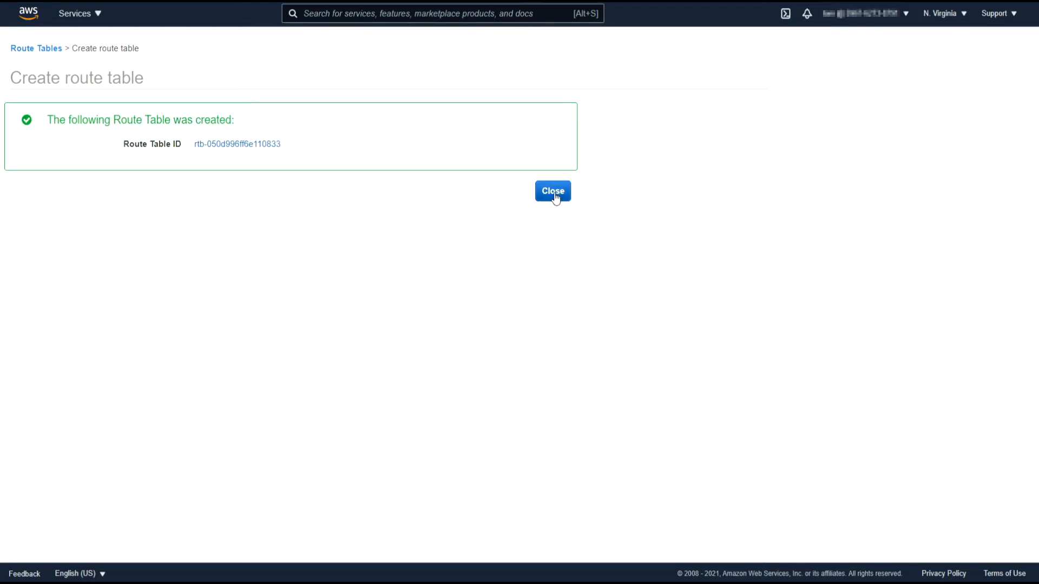
pyautogui.click(556, 197)
# Create a route table named DMZ-RT-B in the Production Network VPC, adapting the copied name.
pyautogui.click(244, 135)
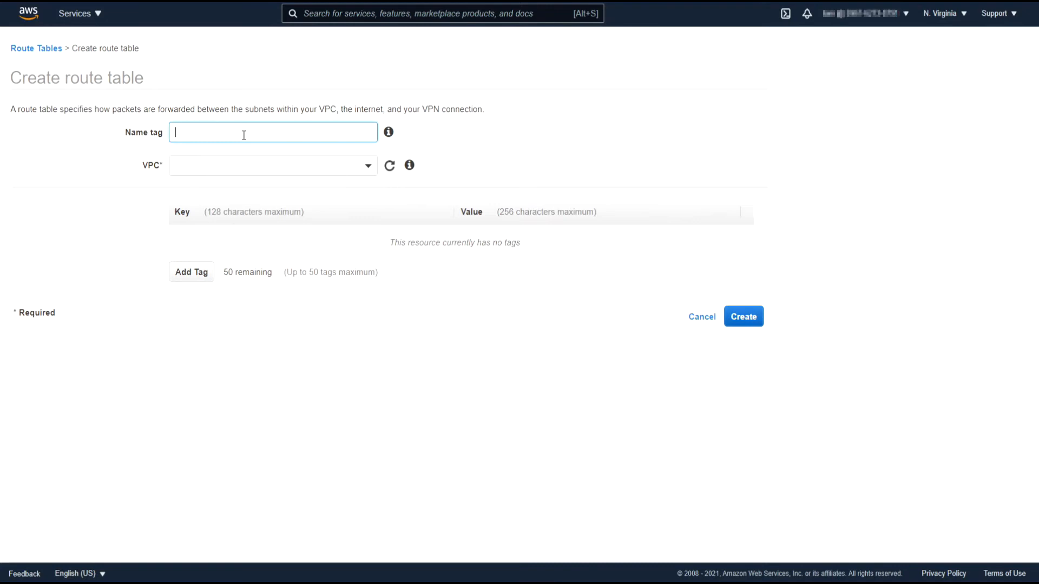
pyautogui.hotkey('ctrl', 'v')
pyautogui.press('BackSpace')
pyautogui.write('B')
pyautogui.click(366, 167)
pyautogui.click(360, 220)
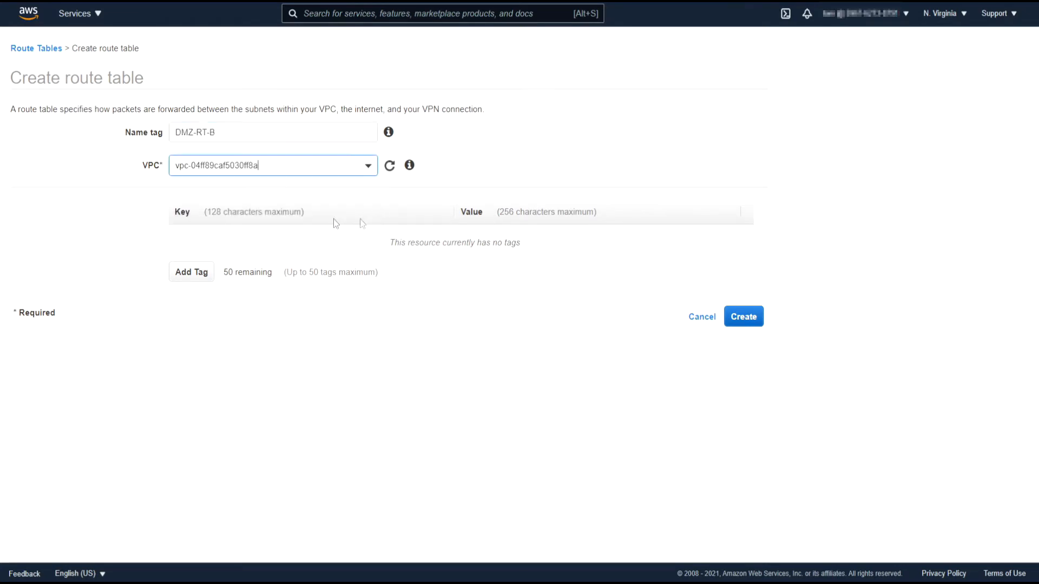
pyautogui.click(754, 320)
pyautogui.click(558, 194)
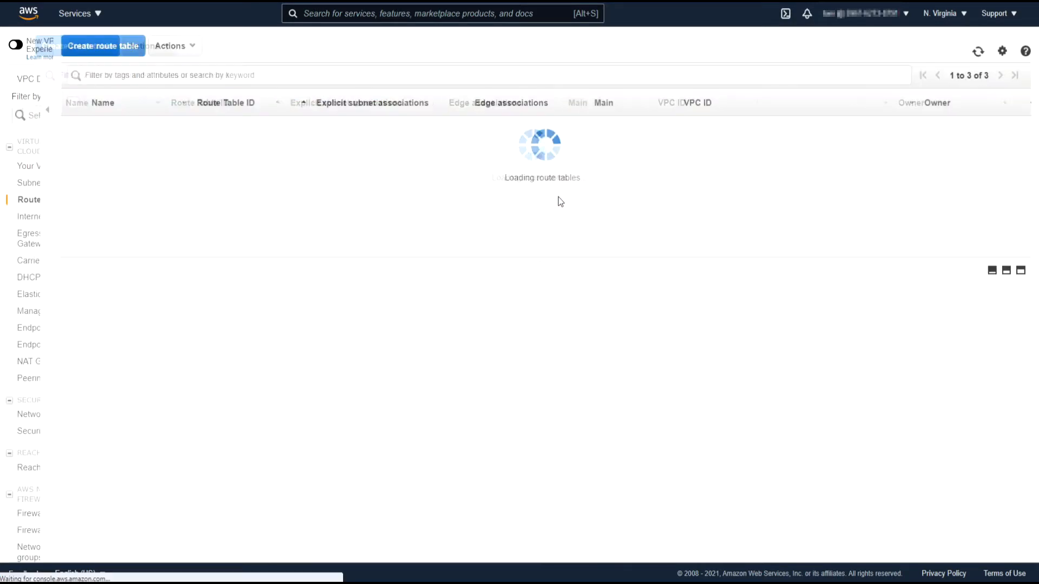
# Start another route table with the name tag PVT-RT-A by replacing the DMZ prefix in the copied name.
pyautogui.click(204, 46)
pyautogui.click(207, 129)
pyautogui.hotkey('ctrl', 'v')
pyautogui.press('Home')
pyautogui.hotkey('ctrl', 'shift', 'Right')
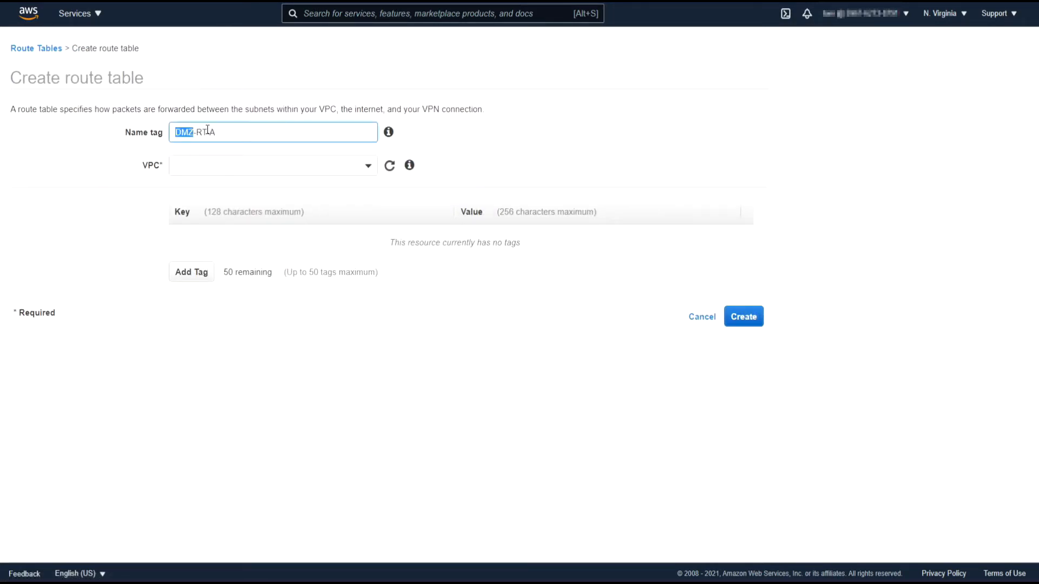
pyautogui.write('PVT')
pyautogui.hotkey('ctrl', 'a')
# Assign the PVT-RT-A route table to the Production Network VPC and create it.
pyautogui.click(371, 167)
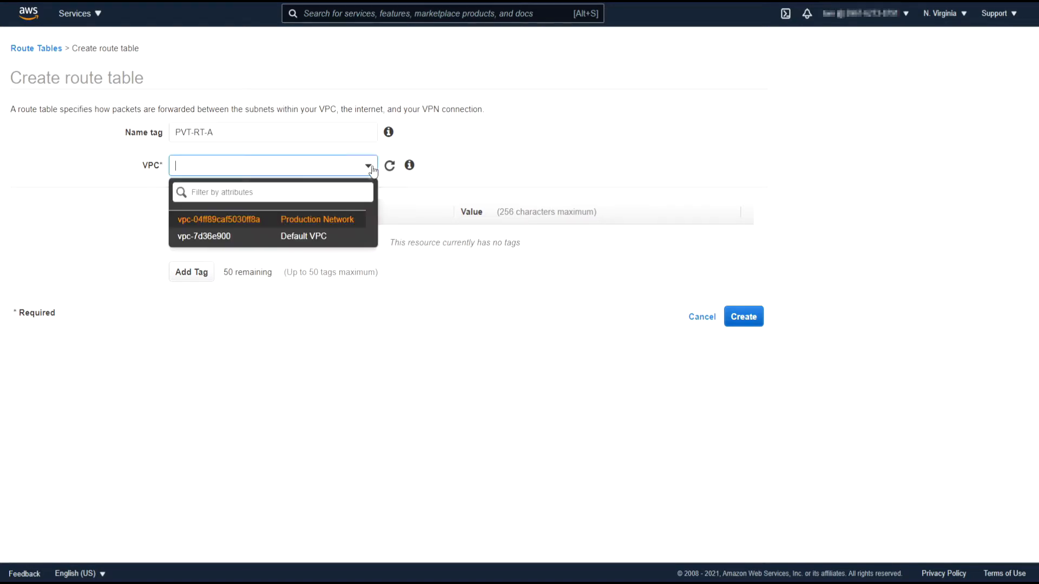
pyautogui.click(334, 228)
pyautogui.click(743, 319)
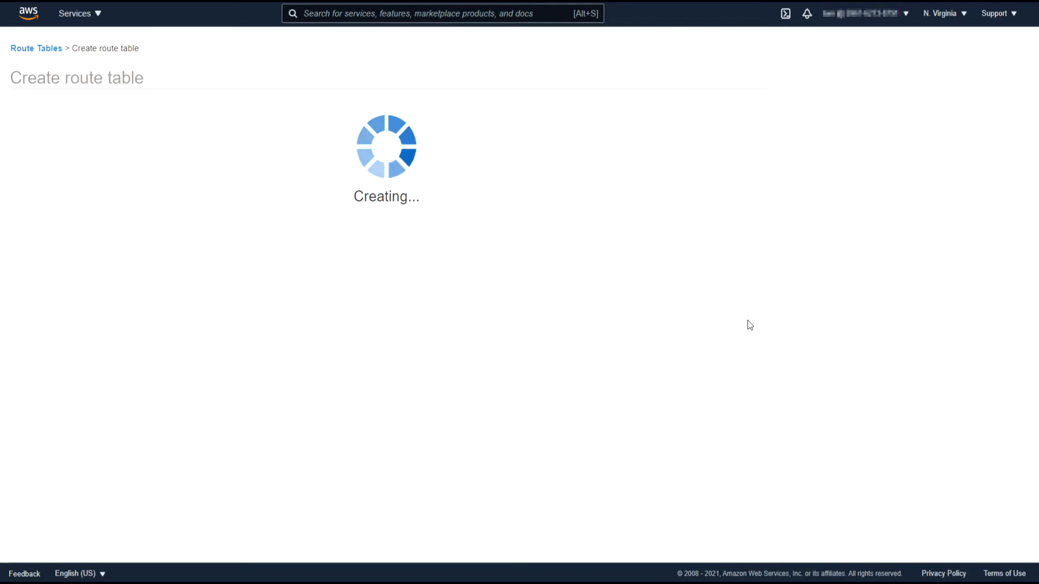
pyautogui.click(564, 196)
# Create a route table named PVT-RT-B in the Production Network VPC.
pyautogui.click(184, 45)
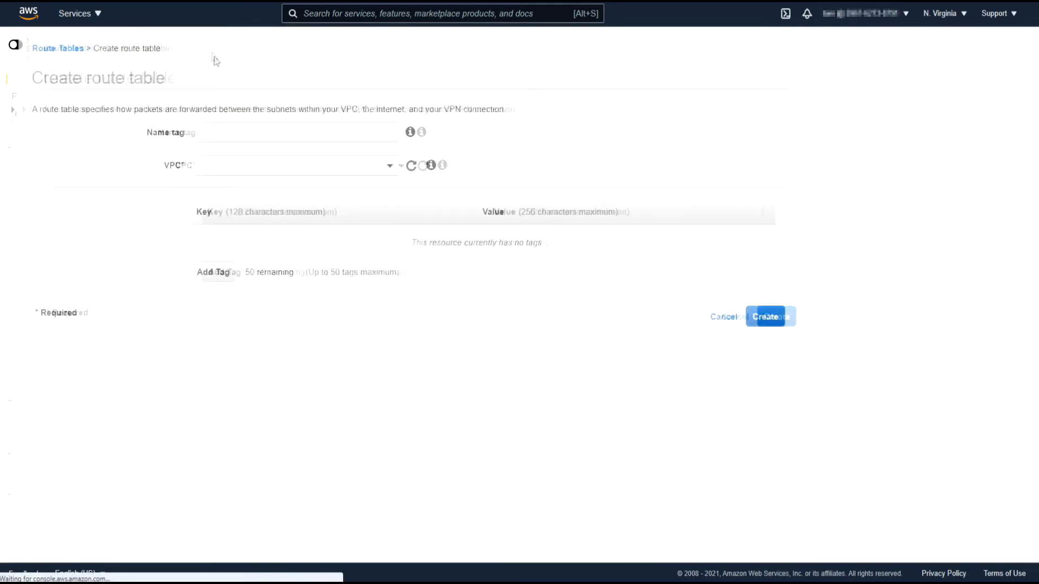
pyautogui.click(179, 132)
pyautogui.write('PVT-RT-A')
pyautogui.press('BackSpace')
pyautogui.write('B')
pyautogui.click(336, 164)
pyautogui.click(332, 217)
pyautogui.click(744, 317)
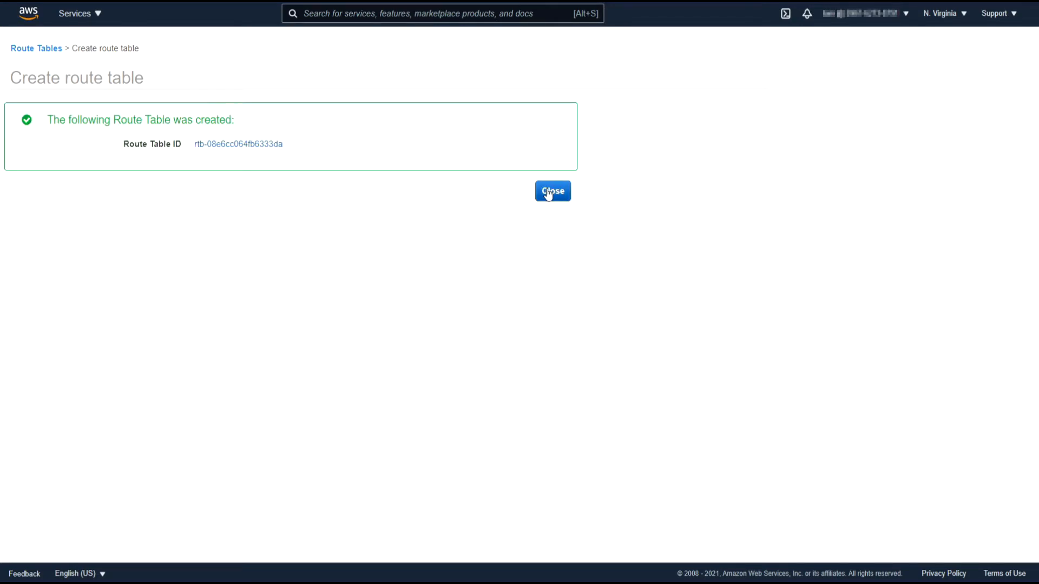
pyautogui.click(551, 191)
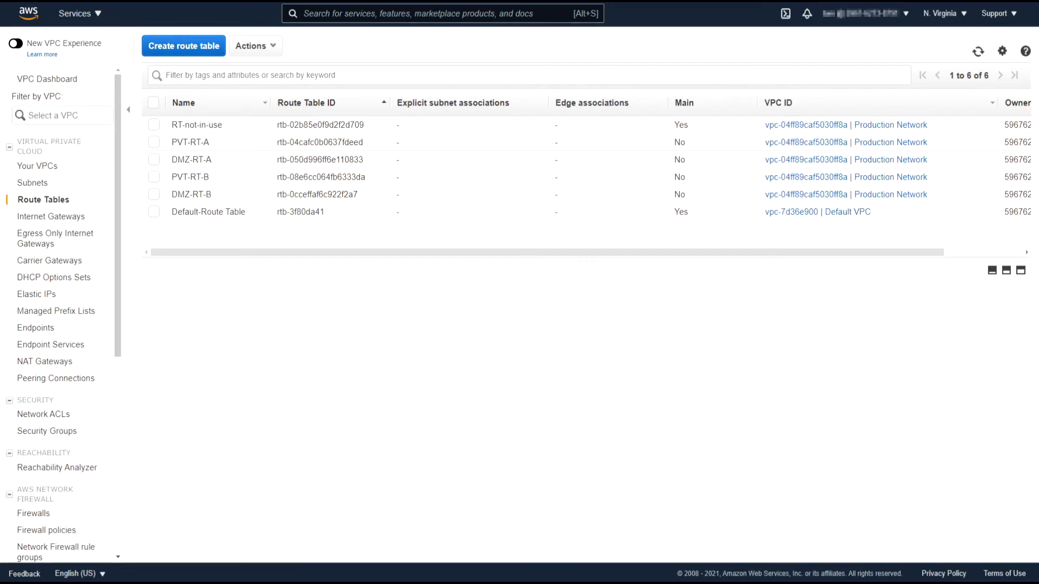
# Change the DMZ-SN-A subnet's route table association to DMZ-RT-A and save it.
pyautogui.click(42, 187)
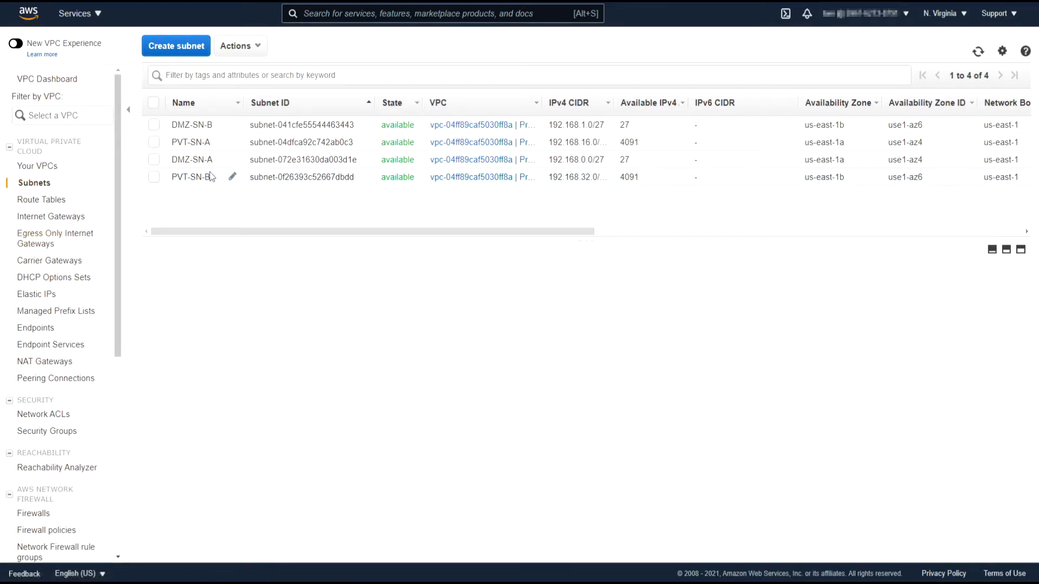
pyautogui.click(199, 160)
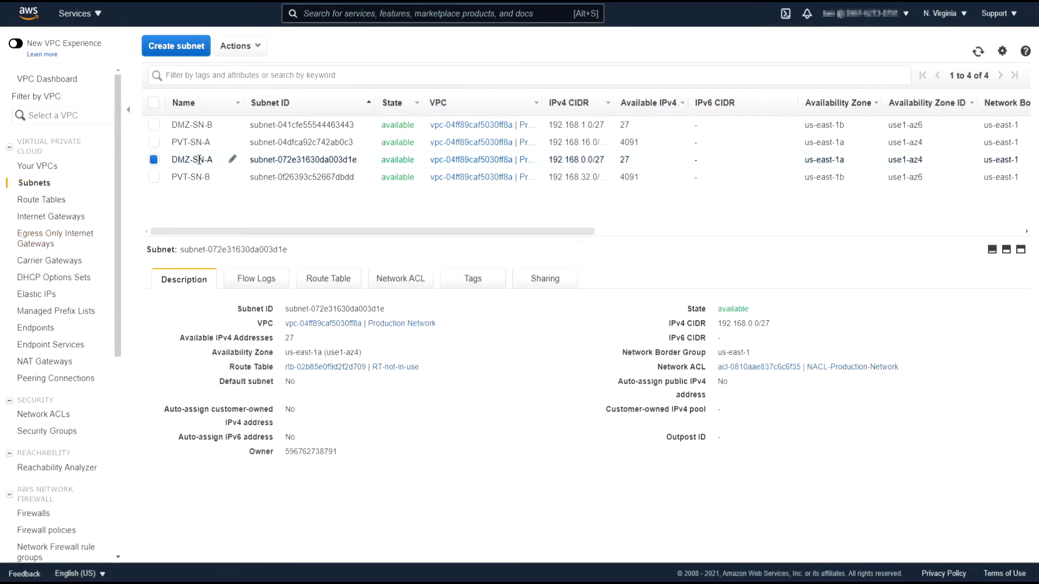
pyautogui.click(336, 278)
pyautogui.click(247, 306)
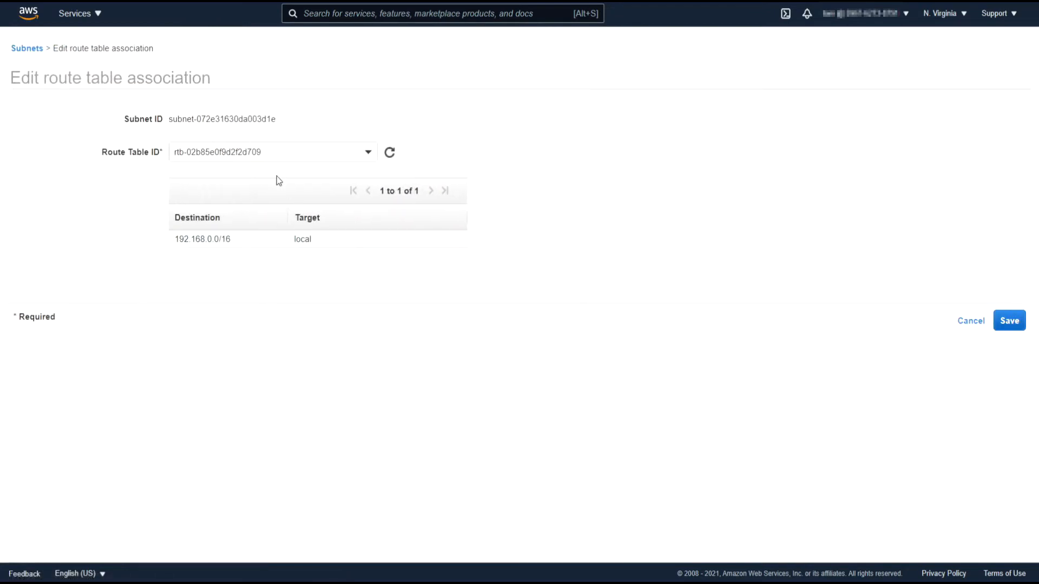
pyautogui.click(280, 157)
pyautogui.click(324, 252)
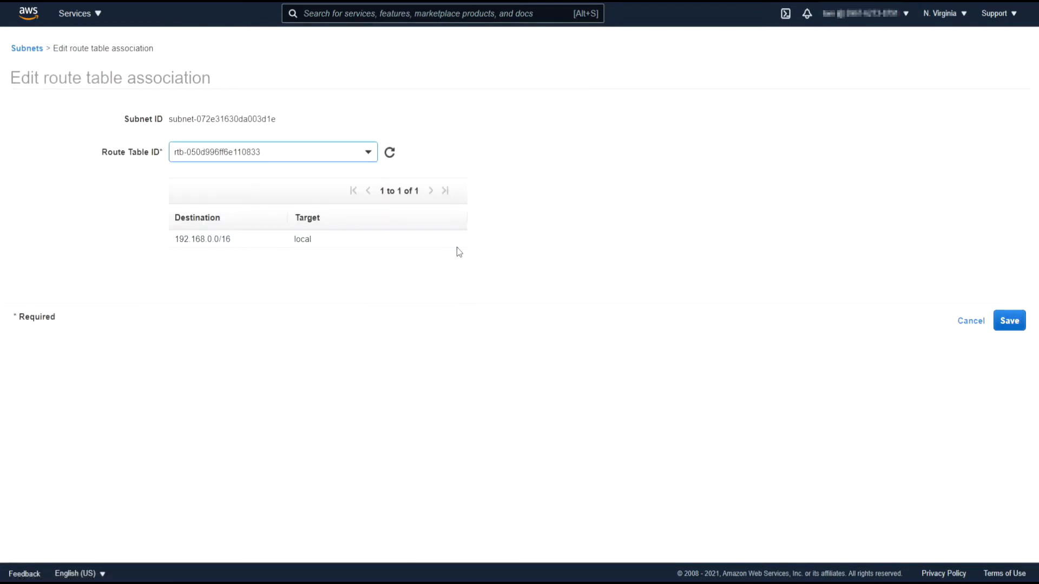
pyautogui.click(1009, 320)
pyautogui.click(553, 158)
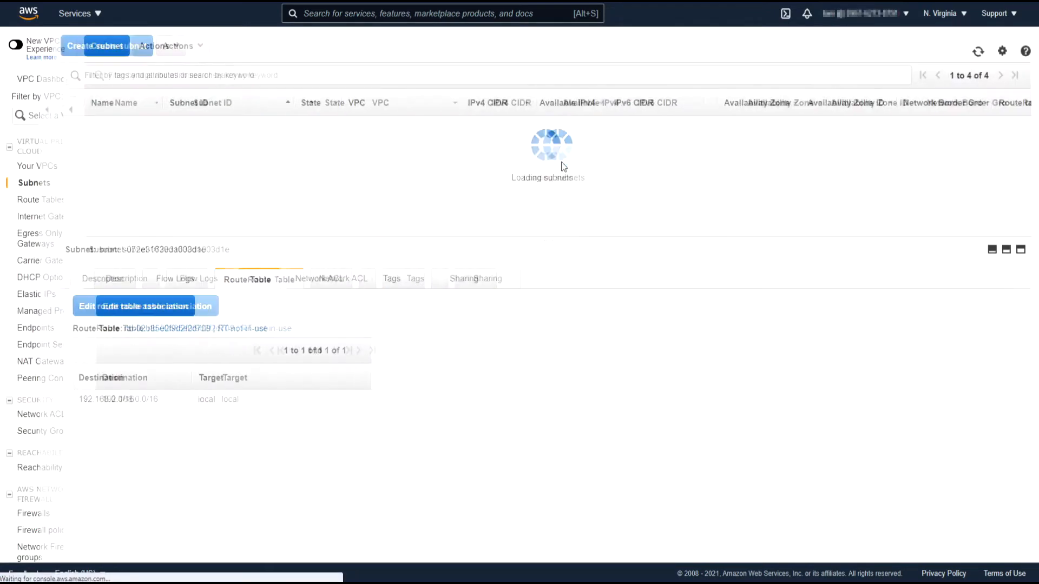
# Change the DMZ-SN-B subnet's route table association to DMZ-RT-B and save it.
pyautogui.click(207, 125)
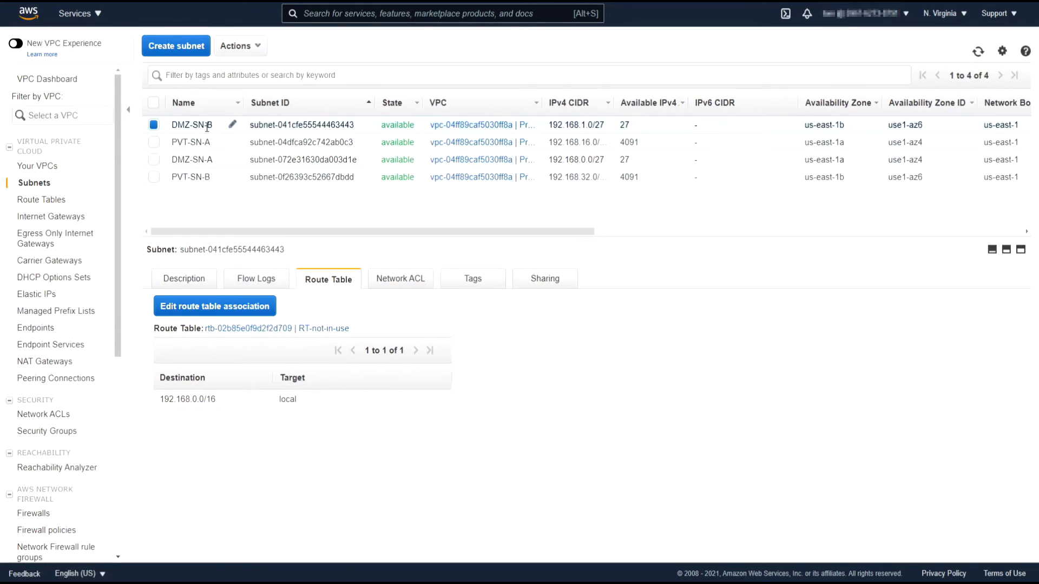
pyautogui.click(251, 305)
pyautogui.click(241, 158)
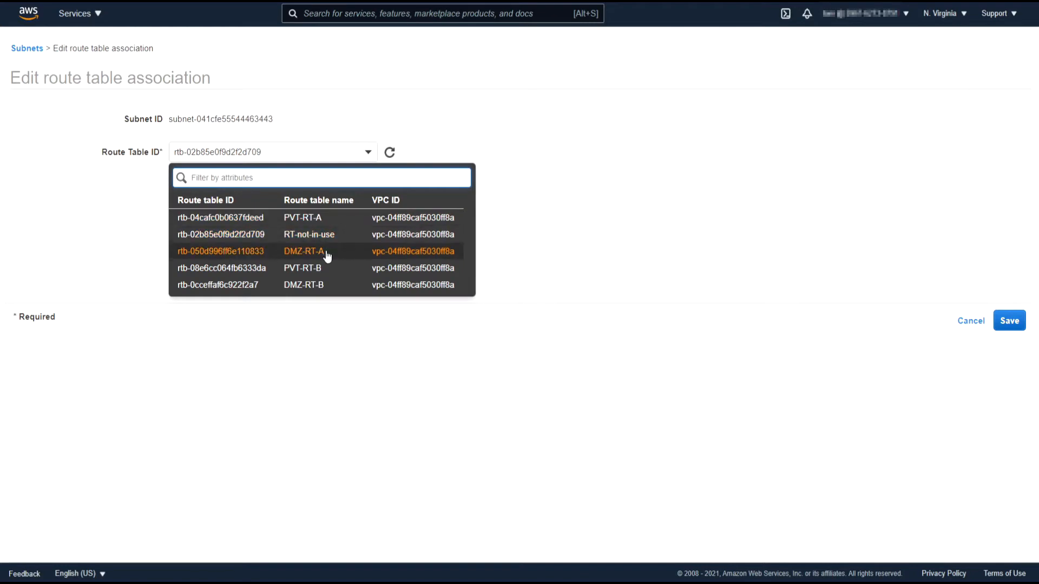
pyautogui.click(330, 284)
pyautogui.click(1014, 328)
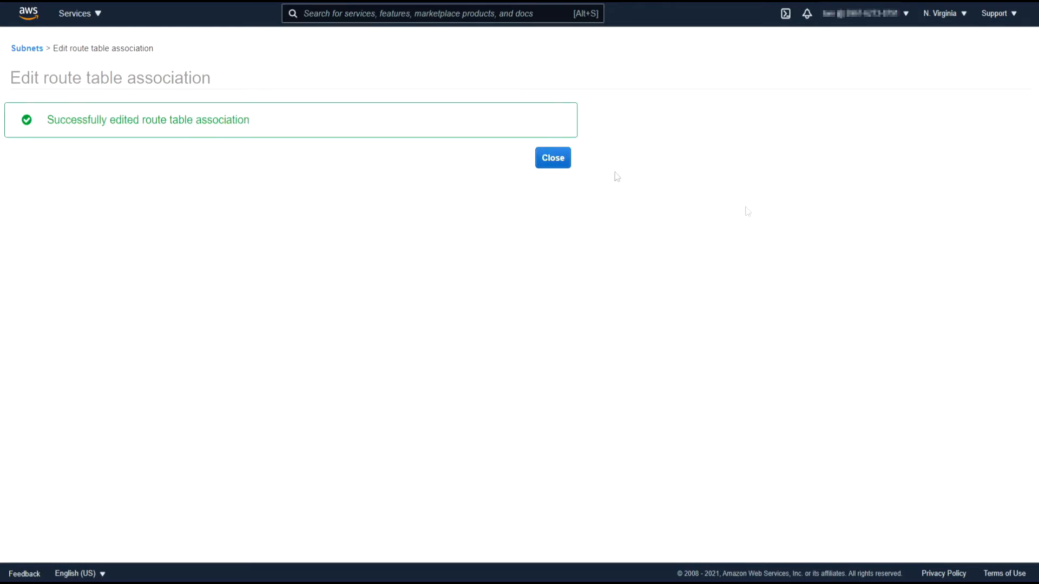
pyautogui.click(552, 159)
# Change the PVT-SN-A subnet's route table association to PVT-RT-A and save it.
pyautogui.click(215, 142)
pyautogui.click(271, 306)
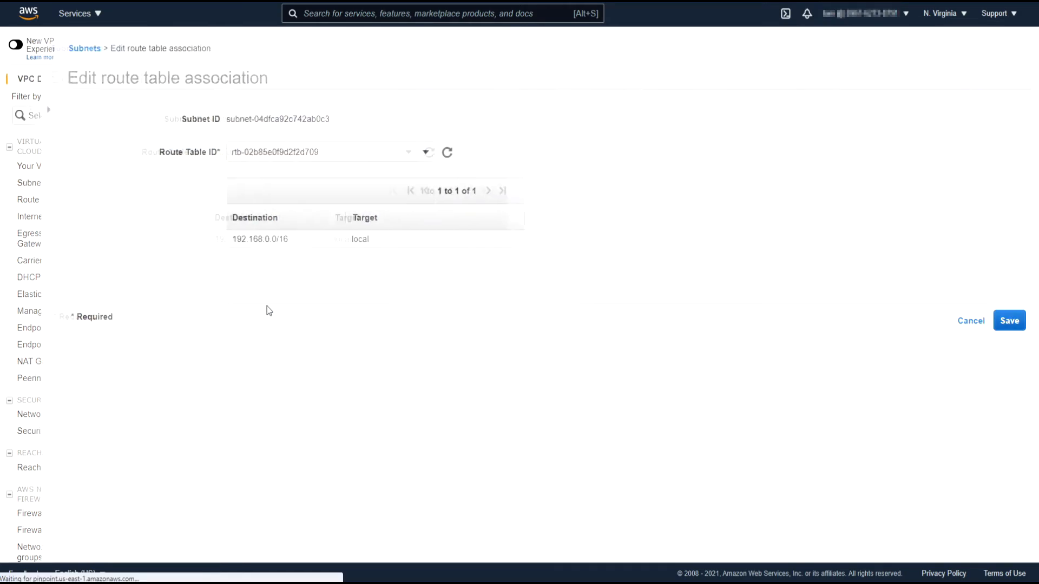
pyautogui.click(290, 154)
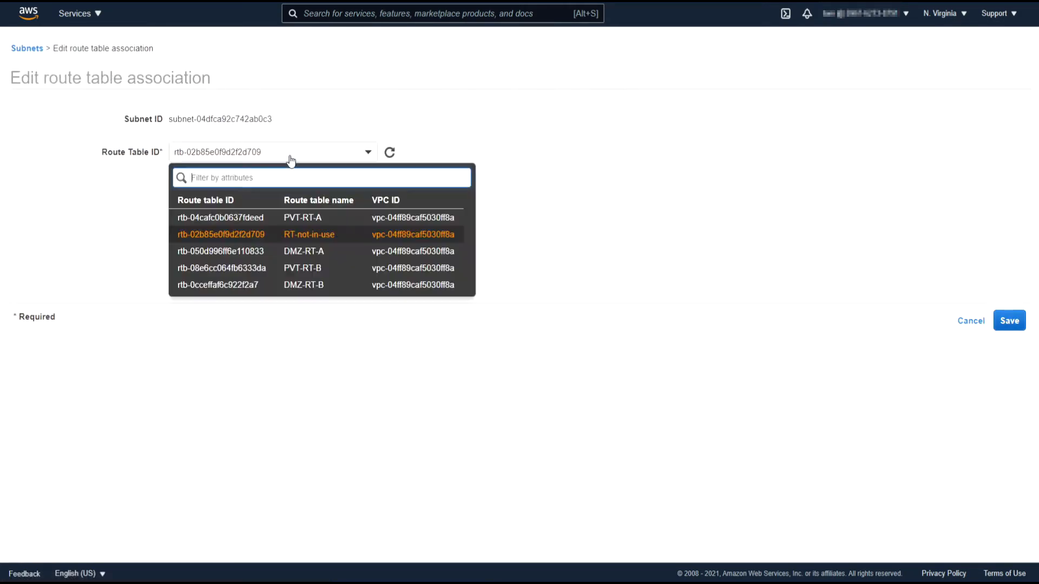
pyautogui.click(324, 219)
pyautogui.click(1008, 319)
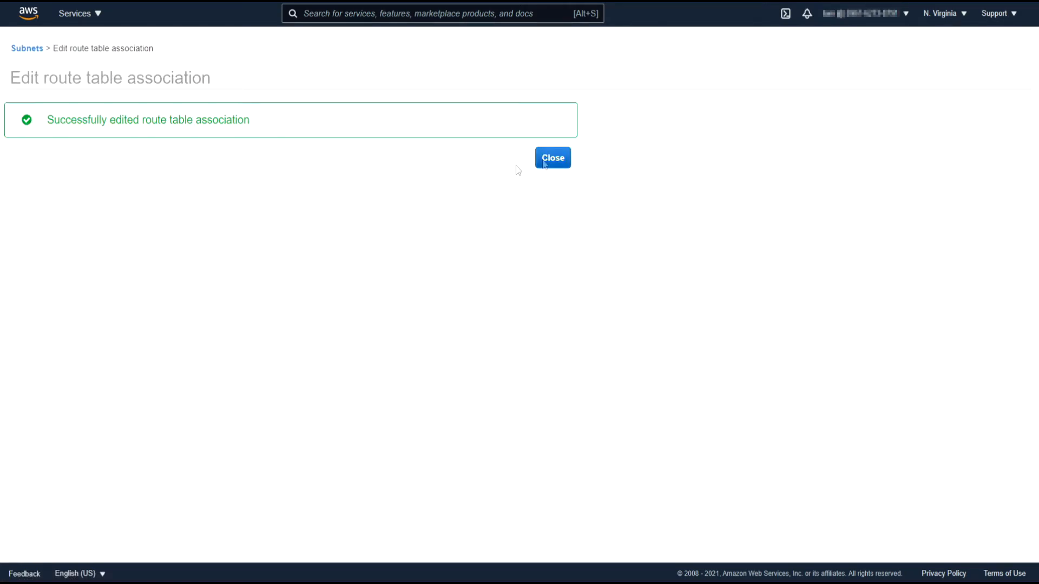
pyautogui.click(557, 160)
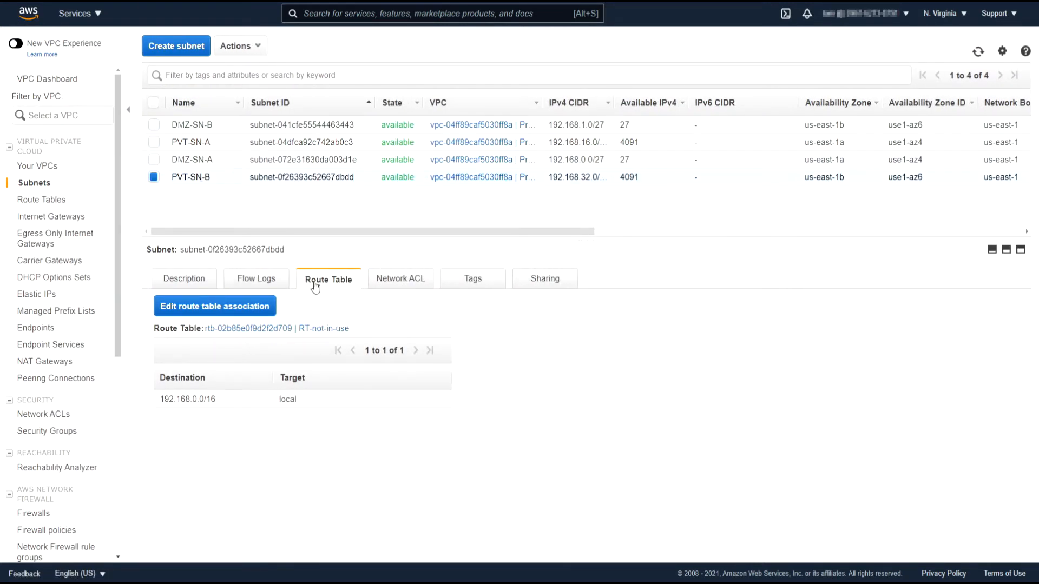
# Change the PVT-SN-B subnet's route table association to PVT-RT-B and save it.
pyautogui.click(270, 304)
pyautogui.click(331, 156)
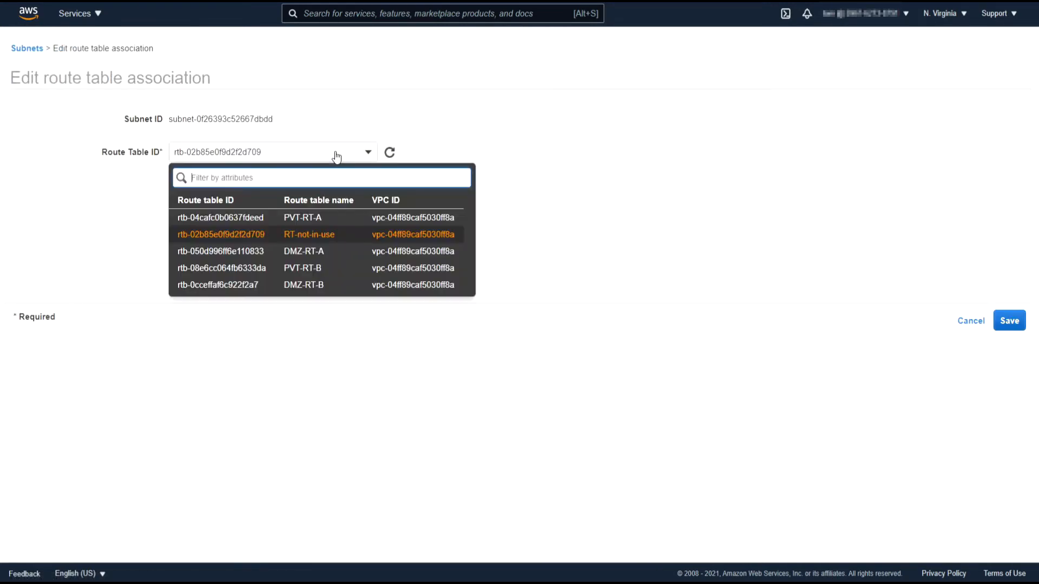
pyautogui.click(325, 273)
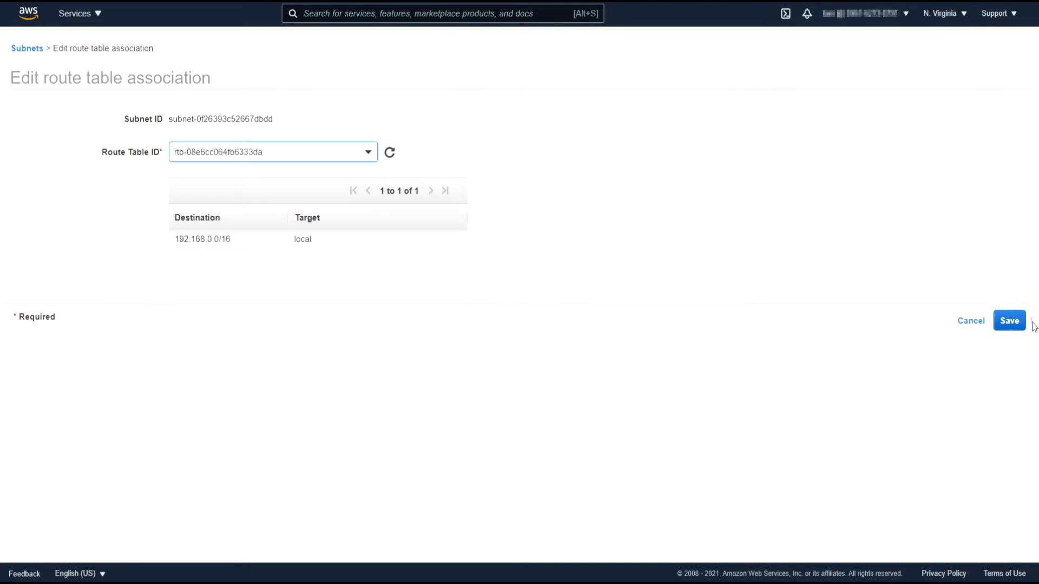
pyautogui.click(1008, 321)
pyautogui.click(549, 170)
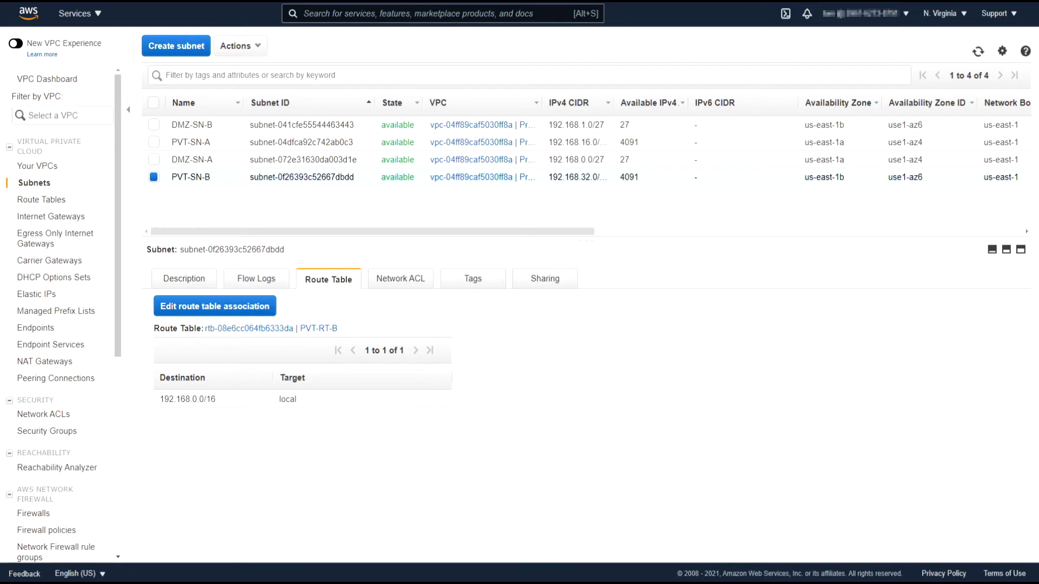
# Create an internet gateway with the name tag Production Gateway.
pyautogui.click(75, 218)
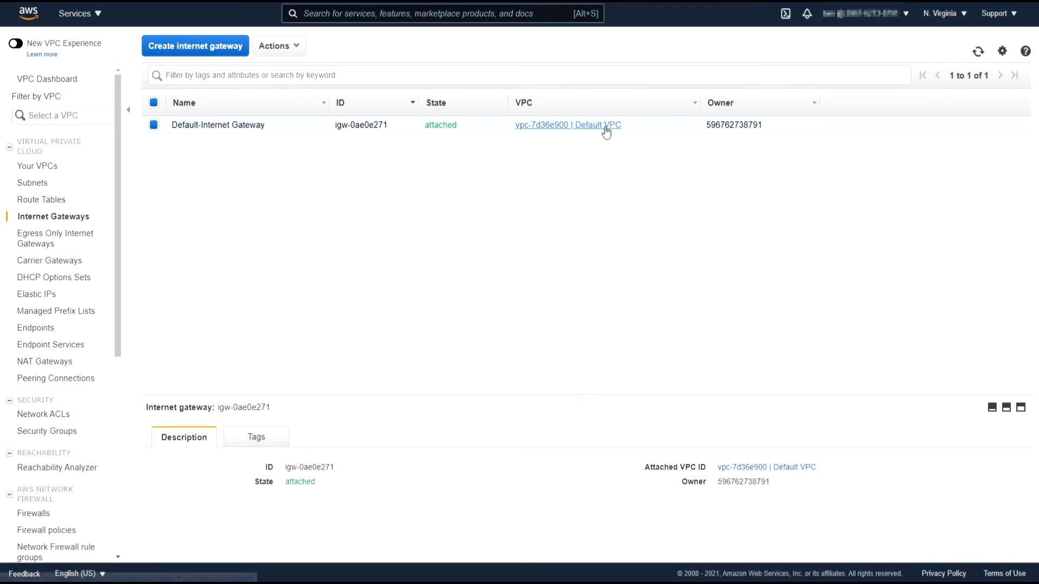
pyautogui.click(41, 169)
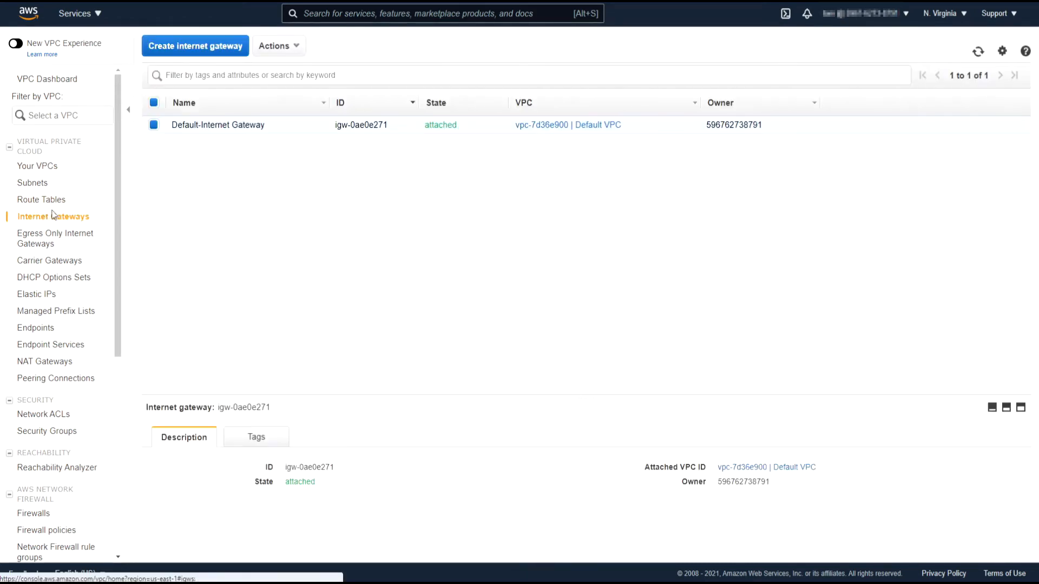
pyautogui.click(212, 48)
pyautogui.click(205, 125)
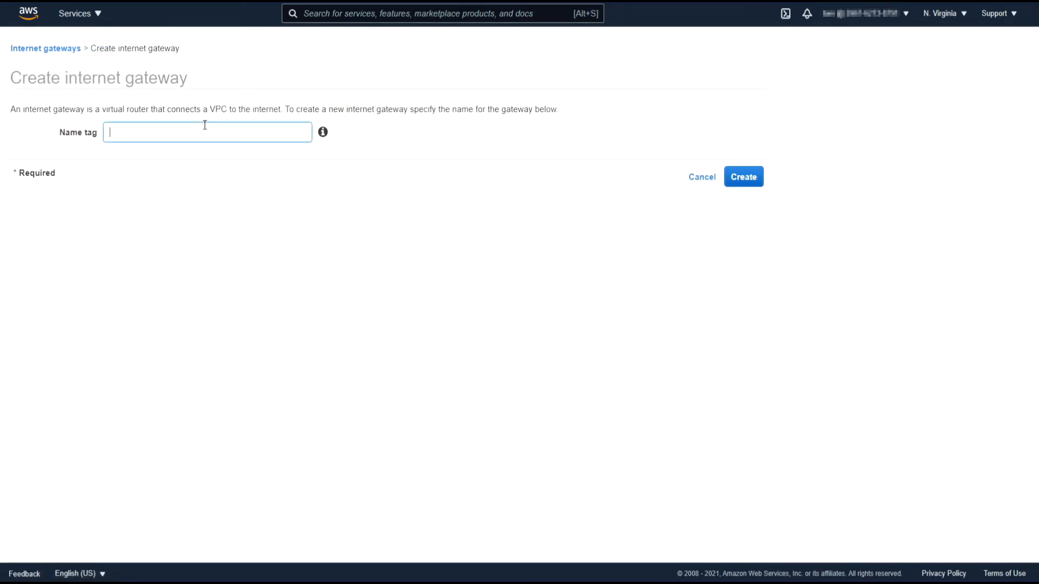
pyautogui.write('Production Gateway')
pyautogui.click(744, 177)
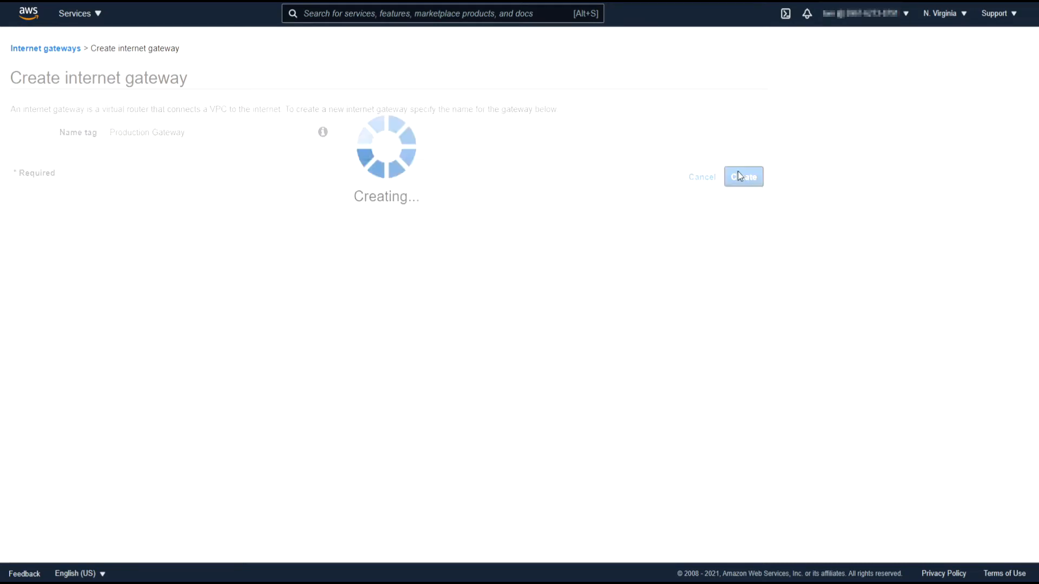
# Attach the Production Gateway internet gateway to the Production Network VPC.
pyautogui.rightClick(264, 141)
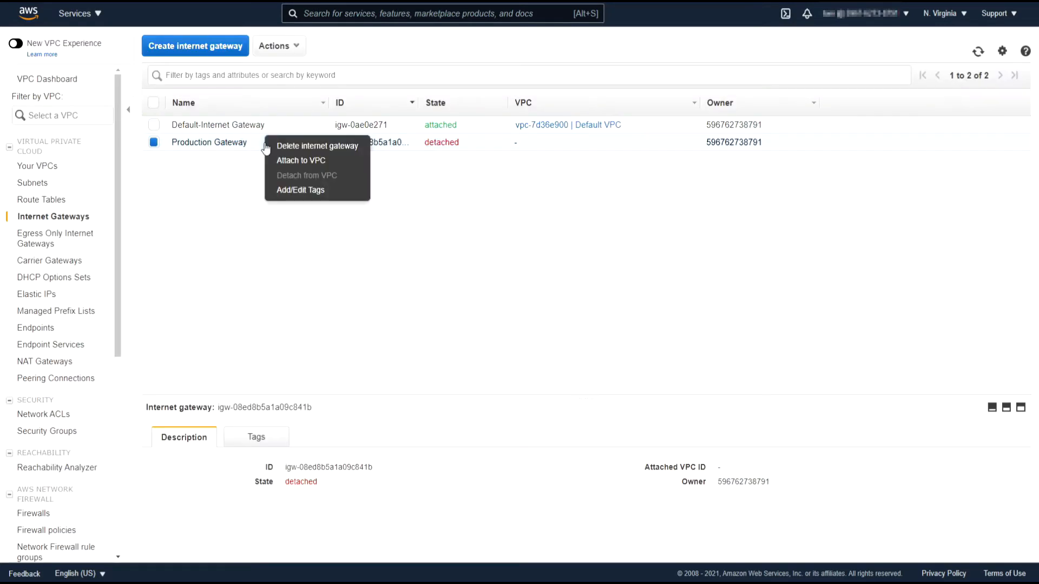
pyautogui.click(319, 162)
pyautogui.click(433, 130)
pyautogui.click(405, 199)
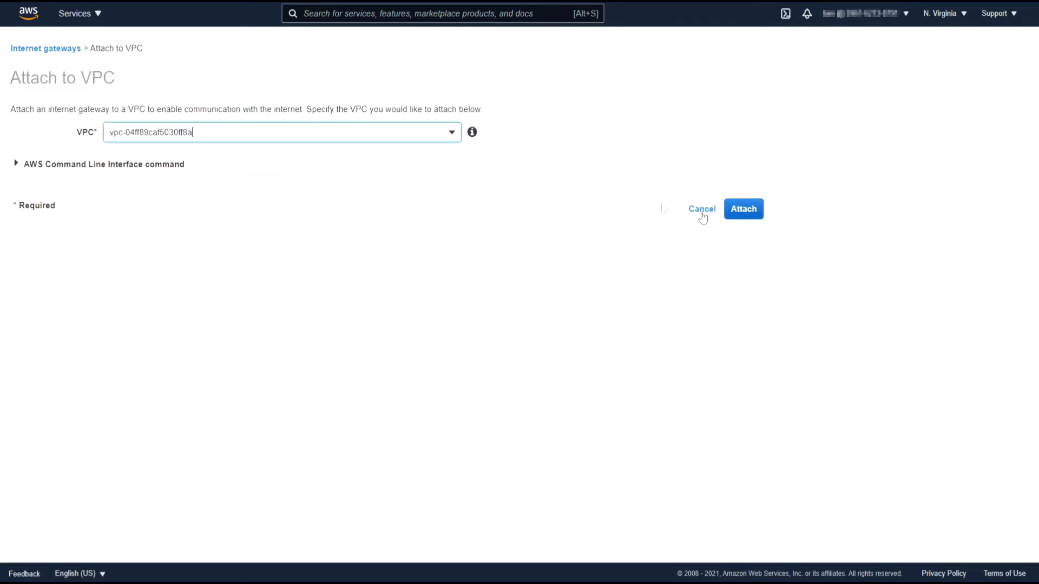
pyautogui.click(742, 211)
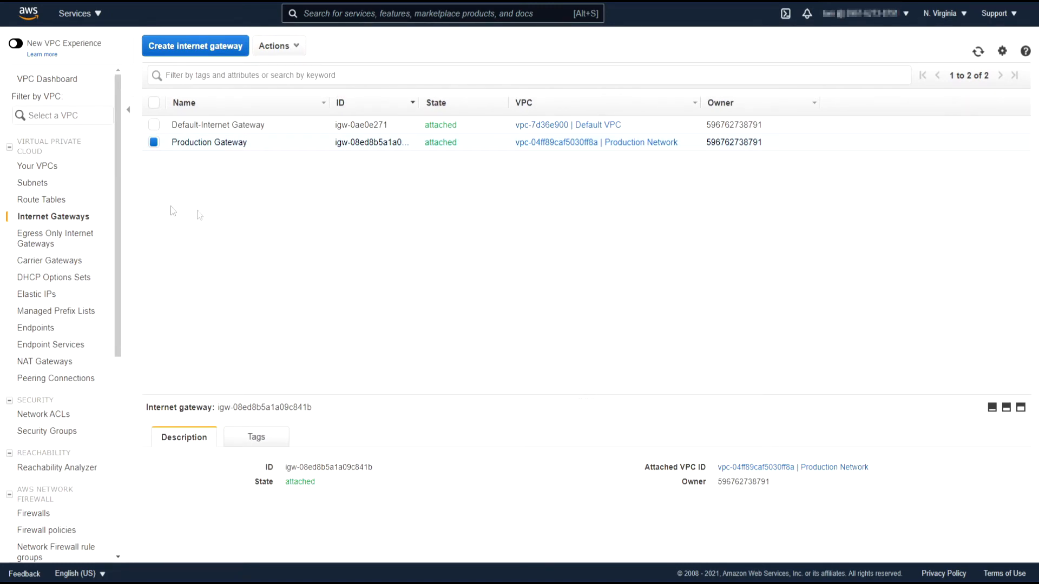
# Add a 0.0.0.0/0 route targeting the Production Gateway internet gateway to the DMZ-RT-A route table and save it.
pyautogui.click(39, 167)
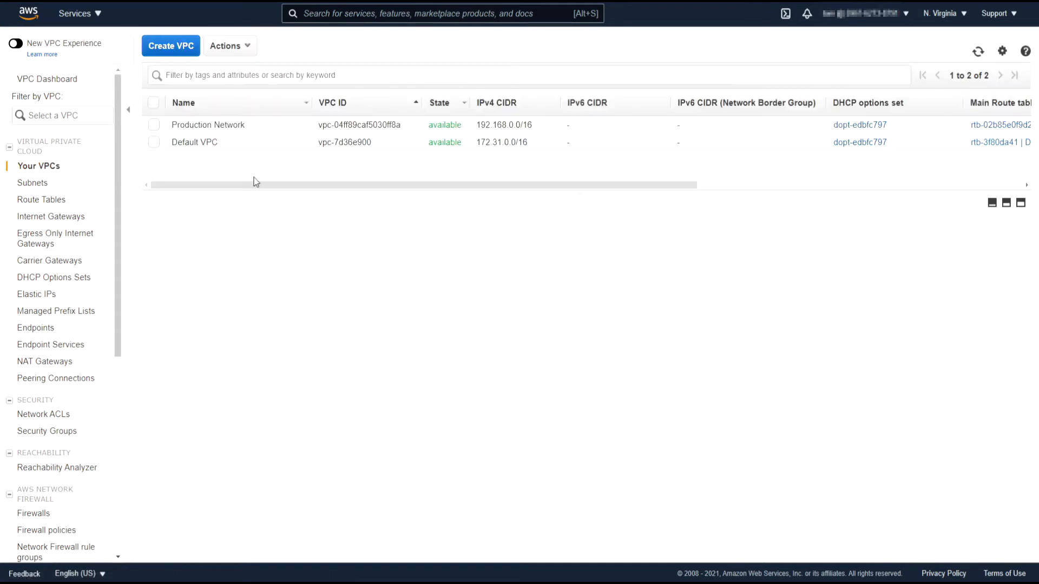
pyautogui.click(52, 205)
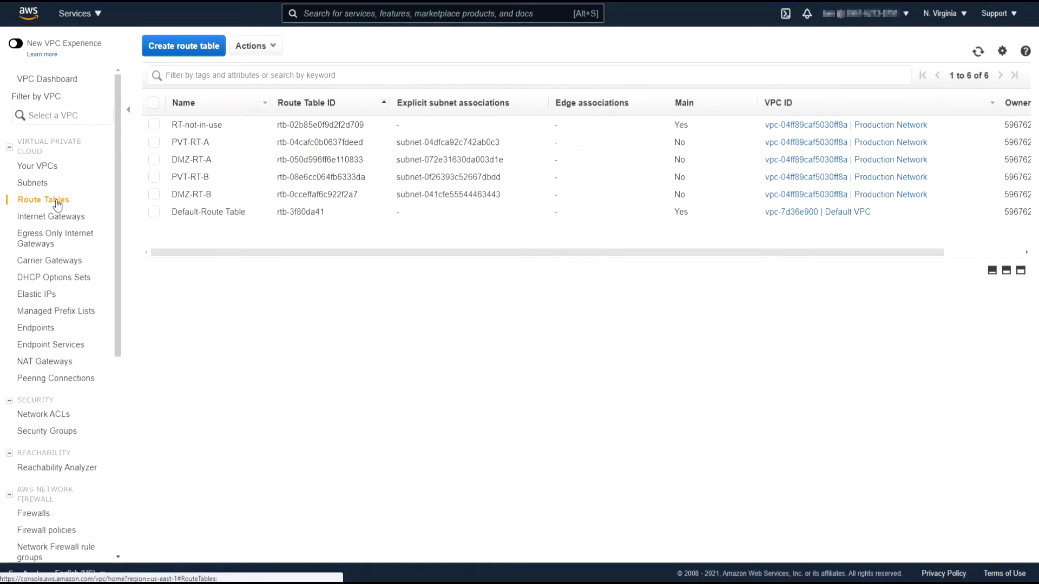
pyautogui.click(217, 167)
pyautogui.click(256, 300)
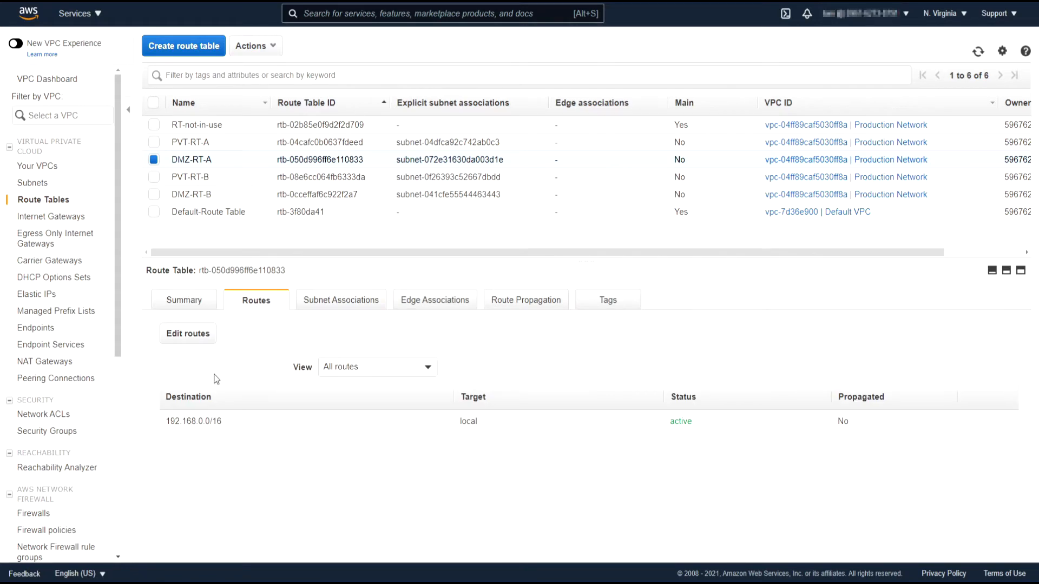
pyautogui.click(198, 336)
pyautogui.click(64, 178)
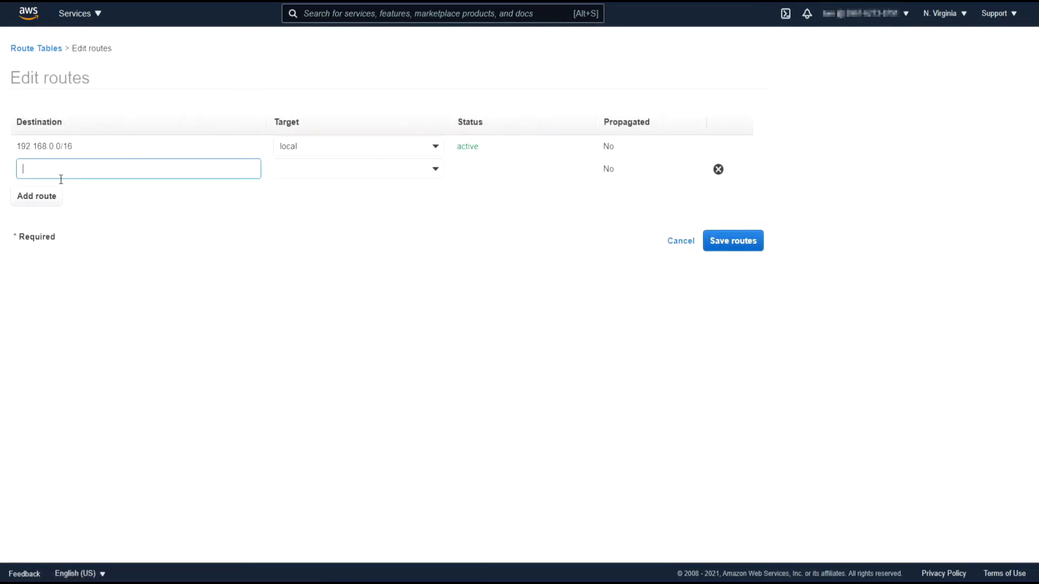
pyautogui.write('0')
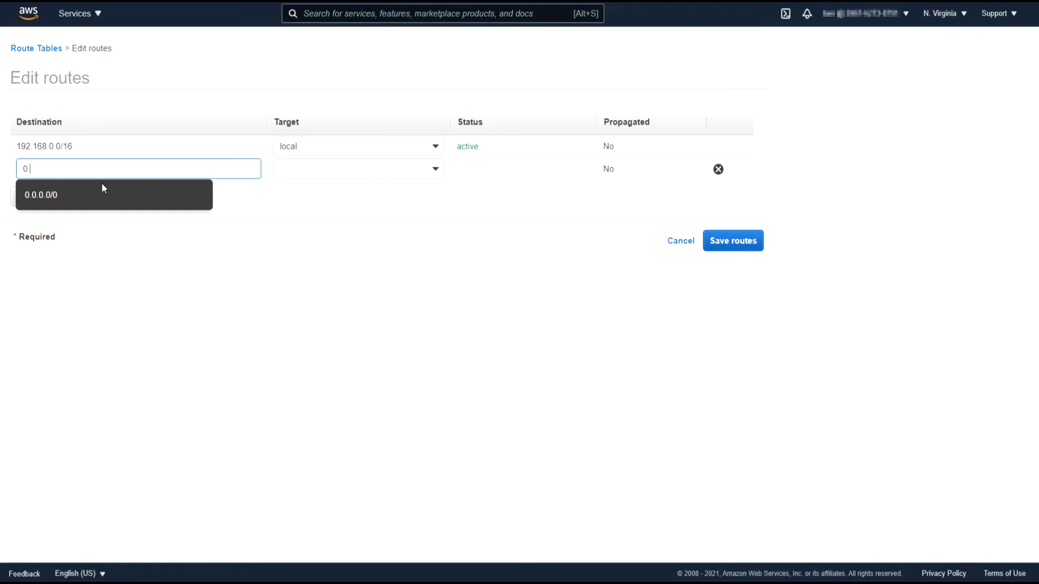
pyautogui.click(41, 199)
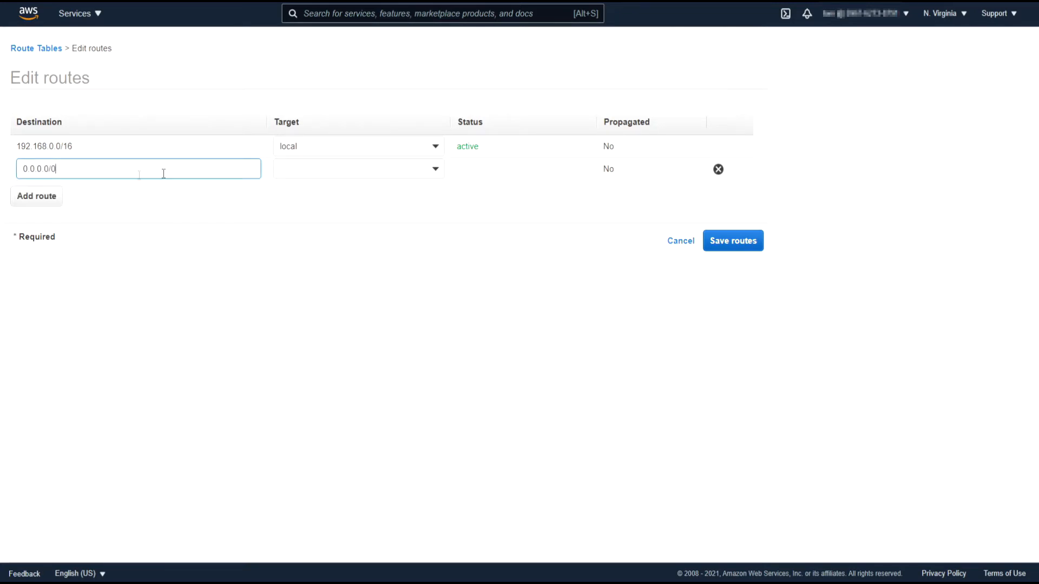
pyautogui.click(333, 169)
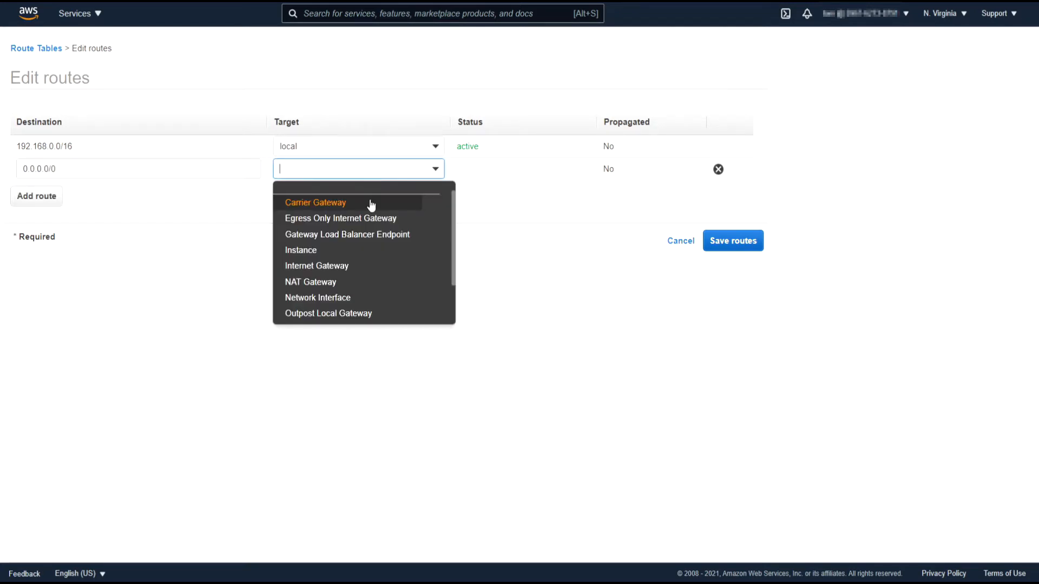
pyautogui.click(324, 266)
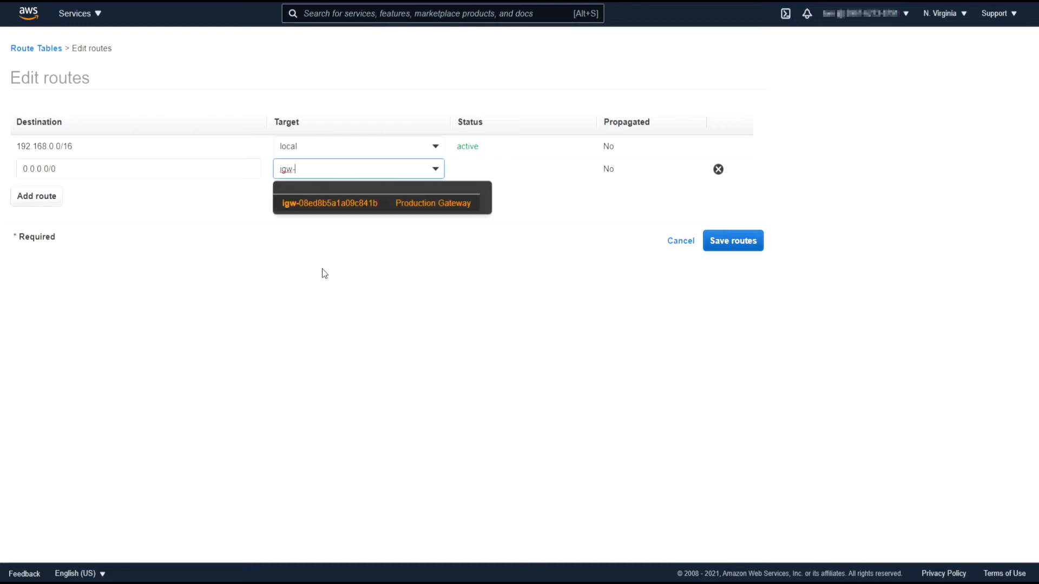
pyautogui.click(430, 207)
pyautogui.click(748, 241)
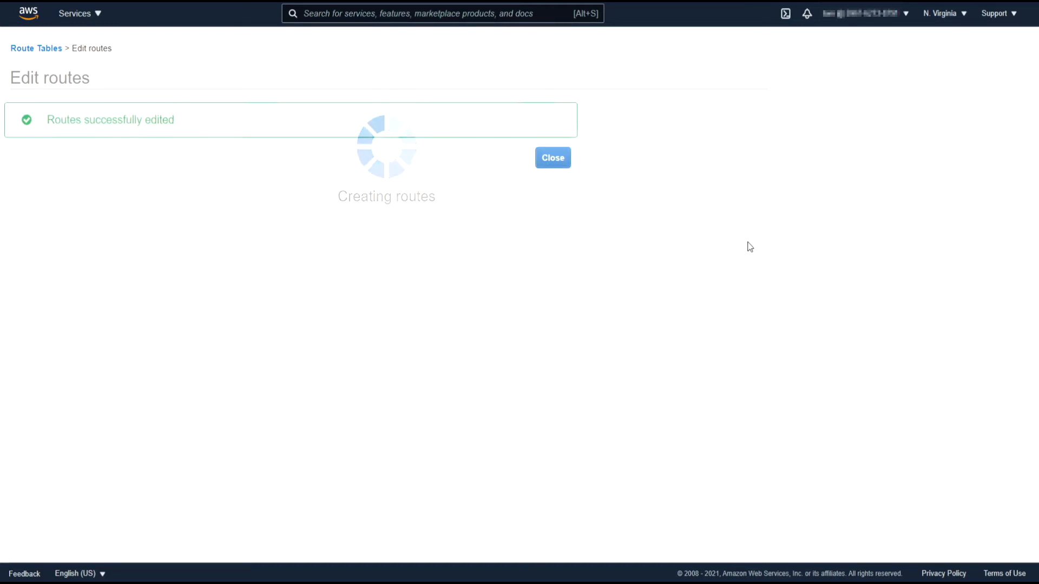
pyautogui.click(561, 159)
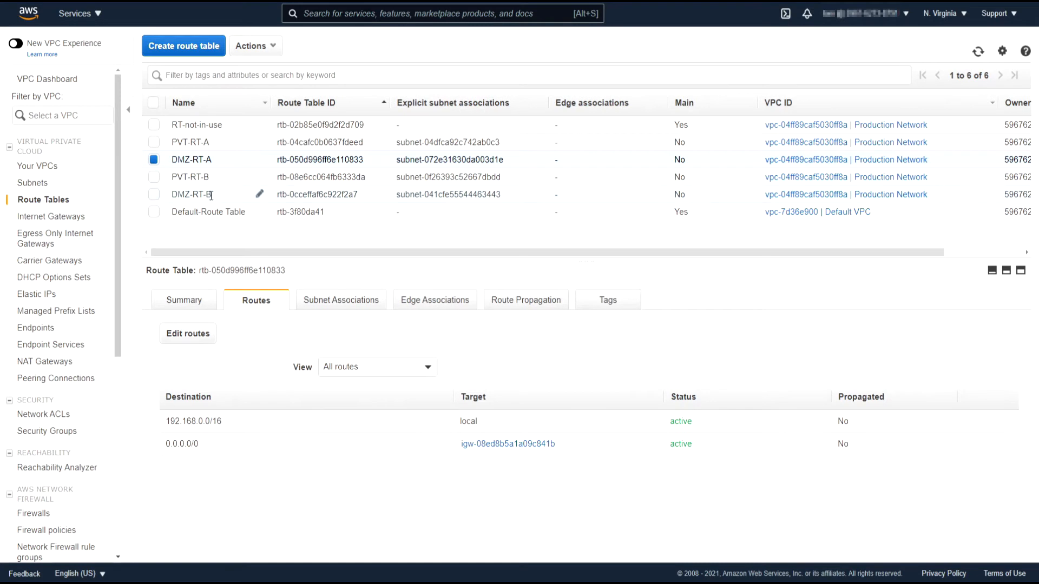
# Add a 0.0.0.0/0 route targeting the Production Gateway internet gateway to the DMZ-RT-B route table and save it.
pyautogui.click(211, 200)
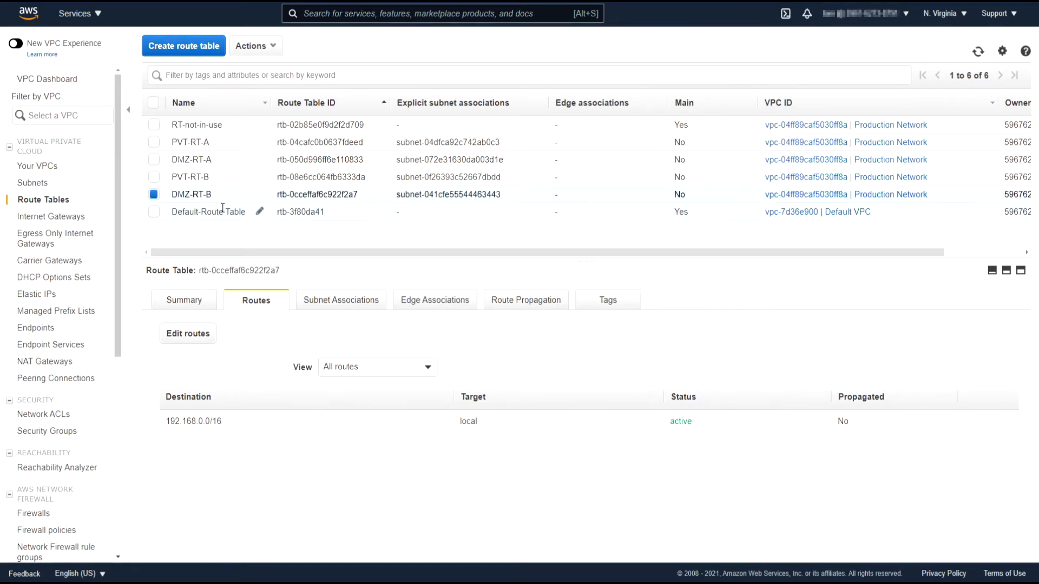
pyautogui.click(188, 333)
pyautogui.click(56, 177)
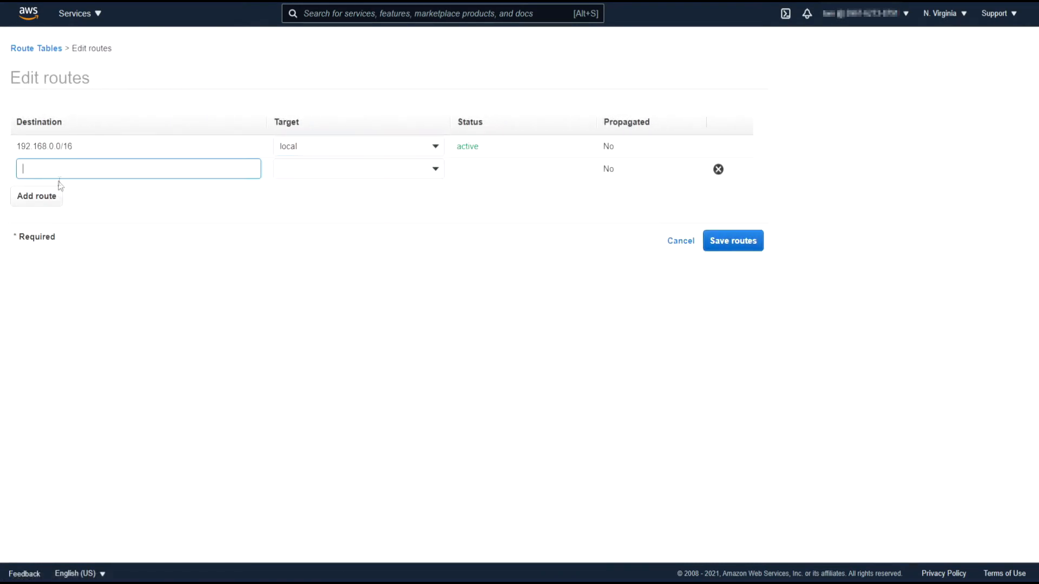
pyautogui.write('0')
pyautogui.click(61, 196)
pyautogui.click(435, 171)
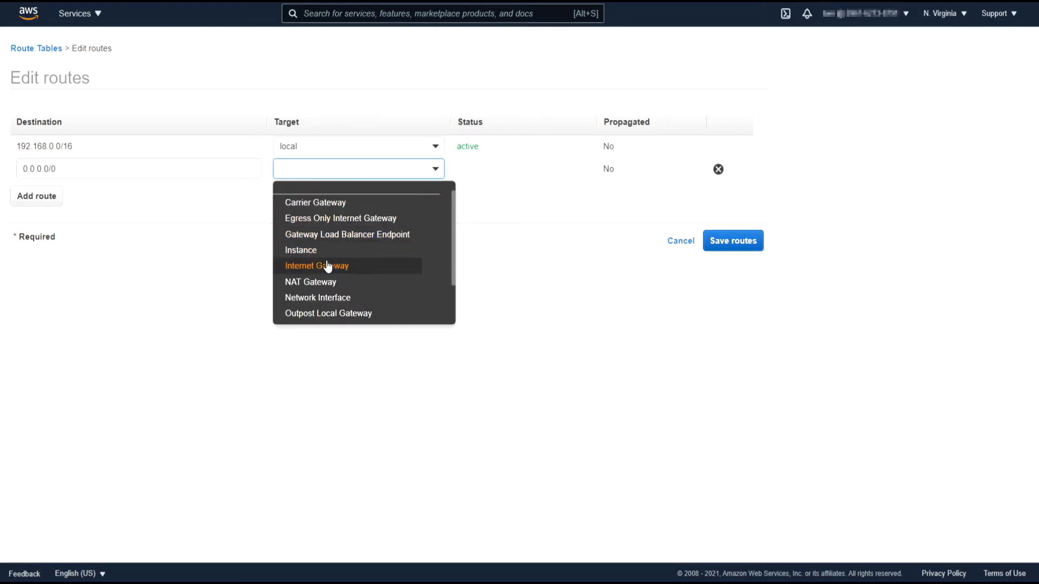
pyautogui.click(295, 266)
pyautogui.click(400, 208)
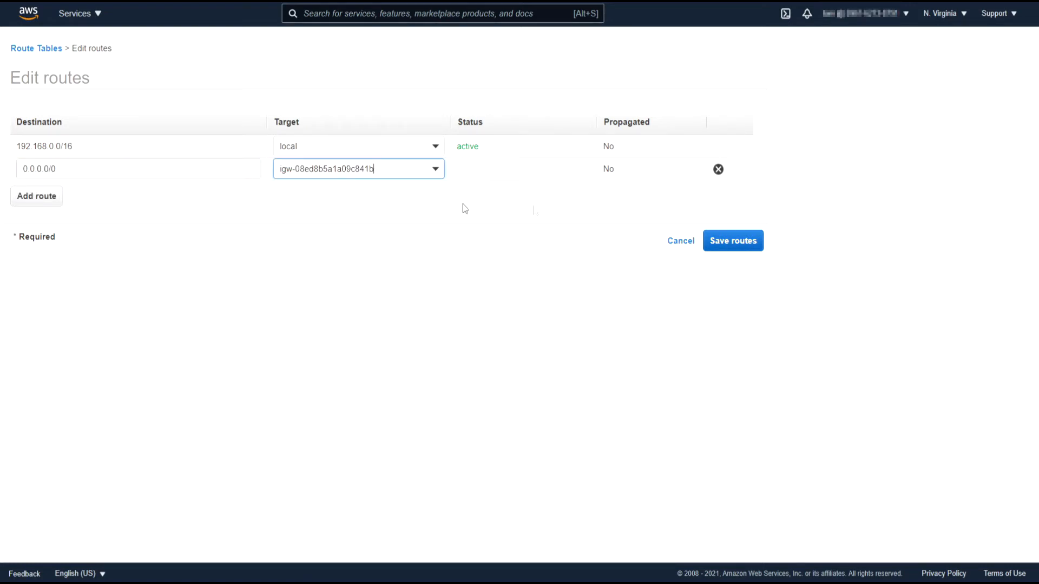
pyautogui.click(725, 245)
pyautogui.click(561, 161)
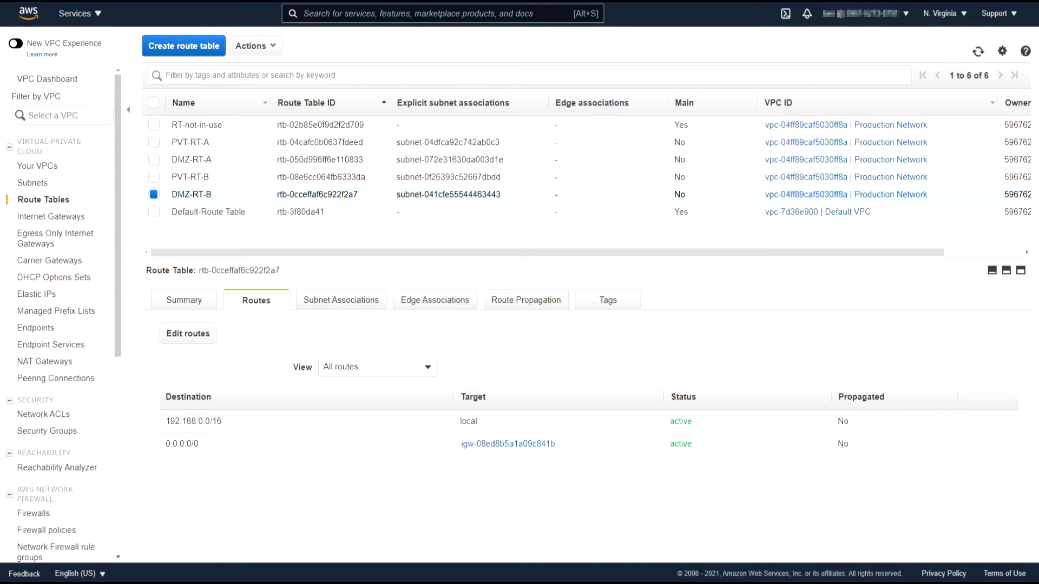
# Review the existing routes of the PVT-RT-B and PVT-RT-A route tables.
pyautogui.click(205, 178)
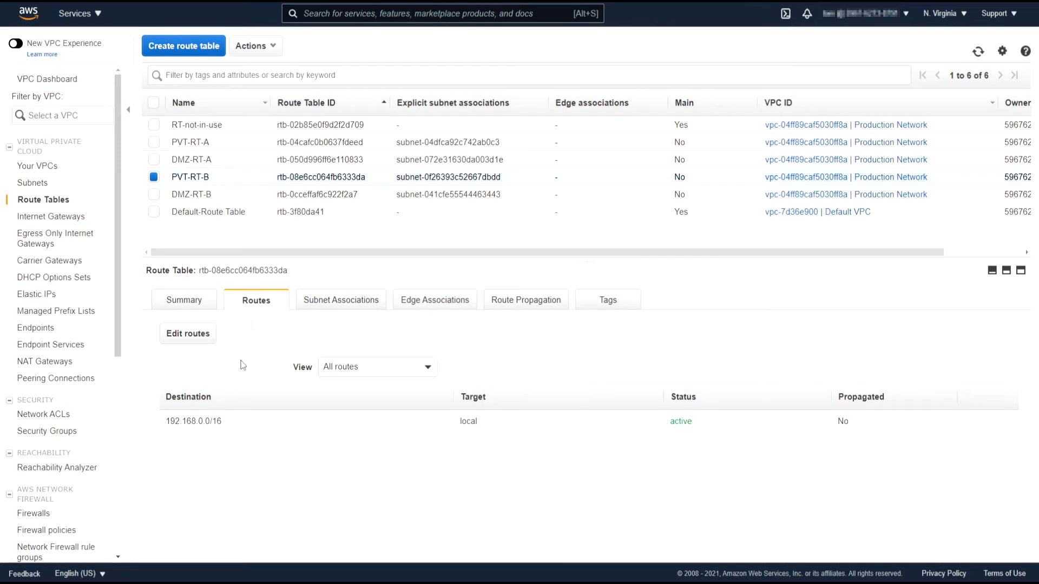
pyautogui.moveTo(162, 421); pyautogui.dragTo(739, 426)
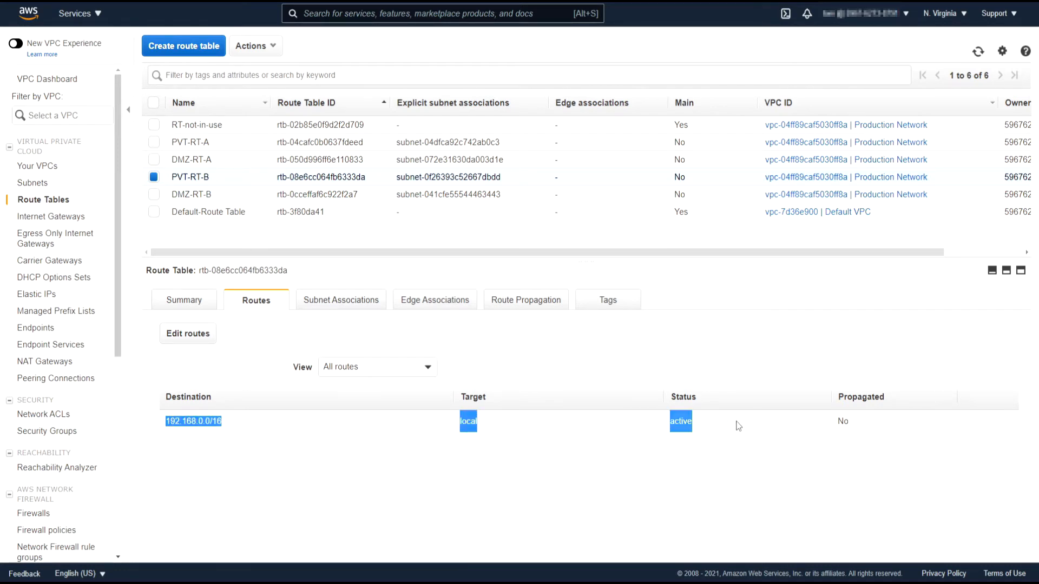
pyautogui.click(195, 141)
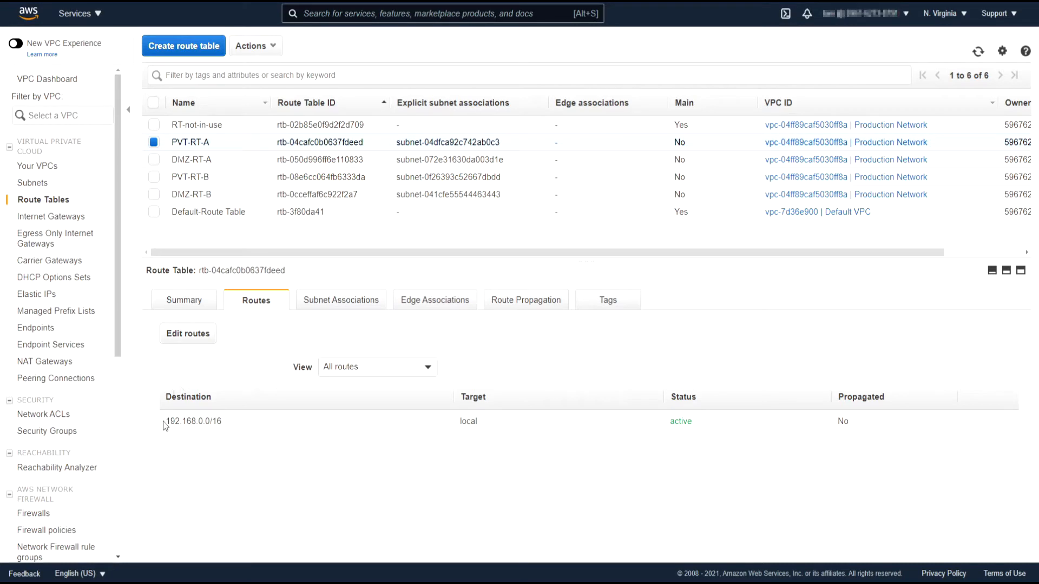
pyautogui.moveTo(165, 420); pyautogui.dragTo(599, 431)
pyautogui.click(600, 431)
# Create a NAT gateway in the DMZ-SN-A subnet of the Production Network VPC with a newly allocated Elastic IP address.
pyautogui.click(62, 363)
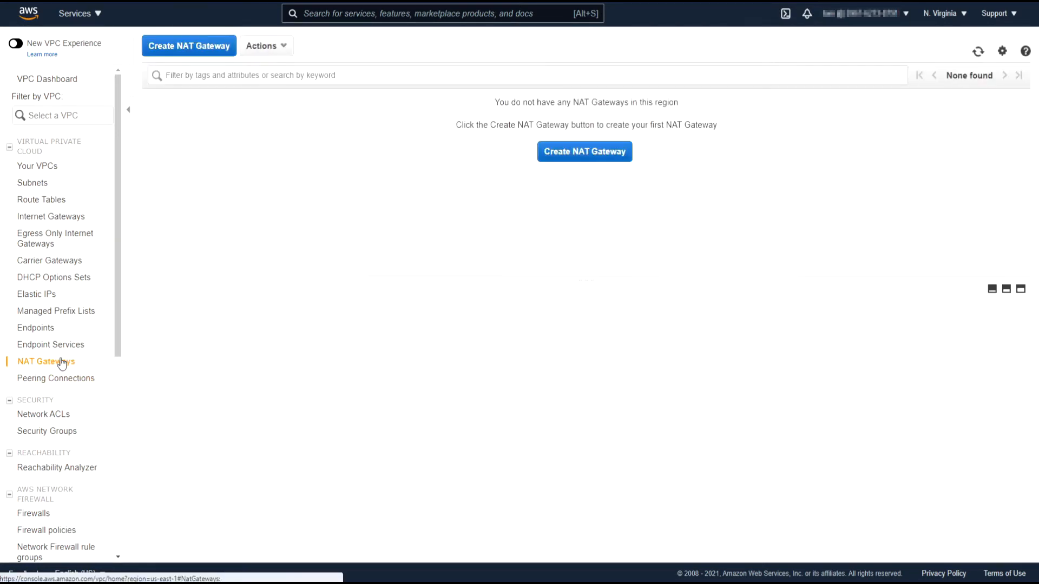
pyautogui.click(611, 153)
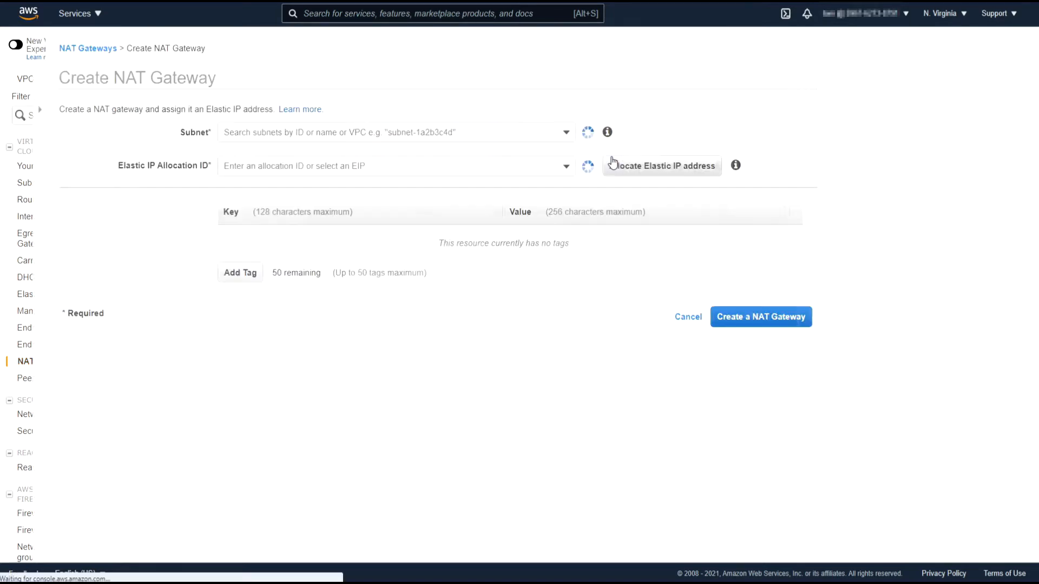
pyautogui.click(355, 133)
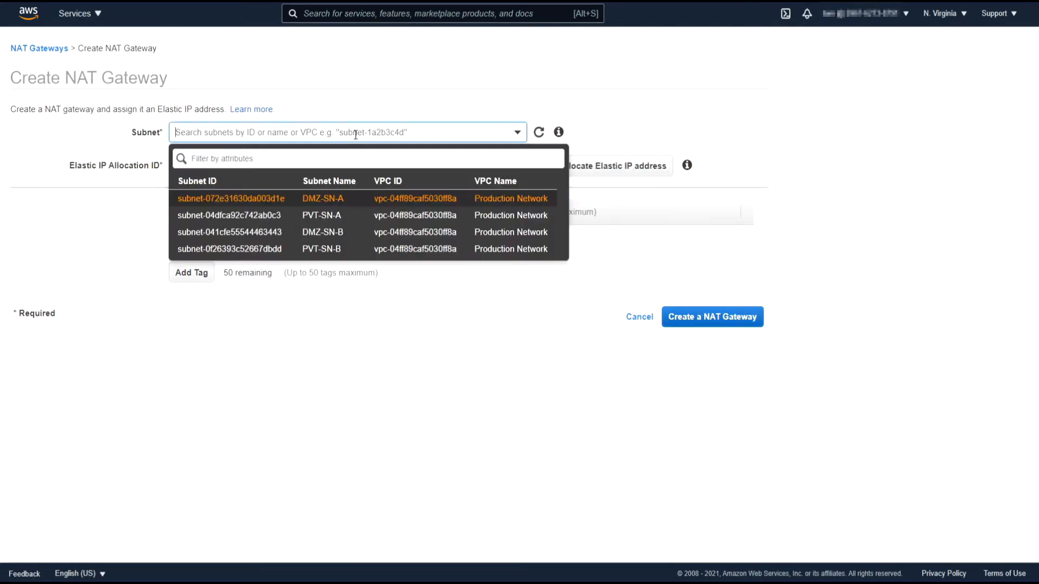
pyautogui.click(503, 201)
pyautogui.click(413, 169)
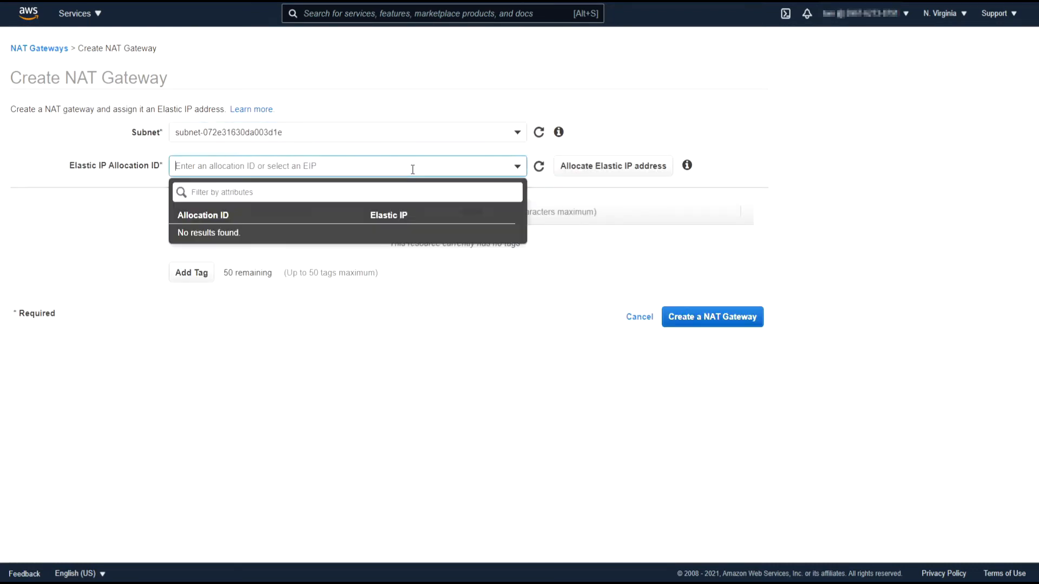
pyautogui.click(525, 289)
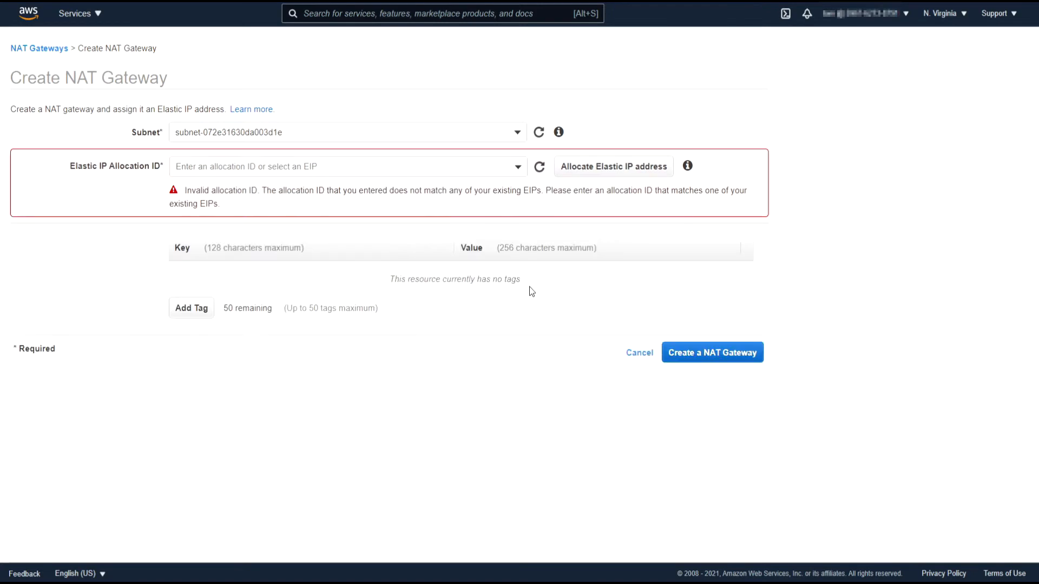
pyautogui.click(596, 168)
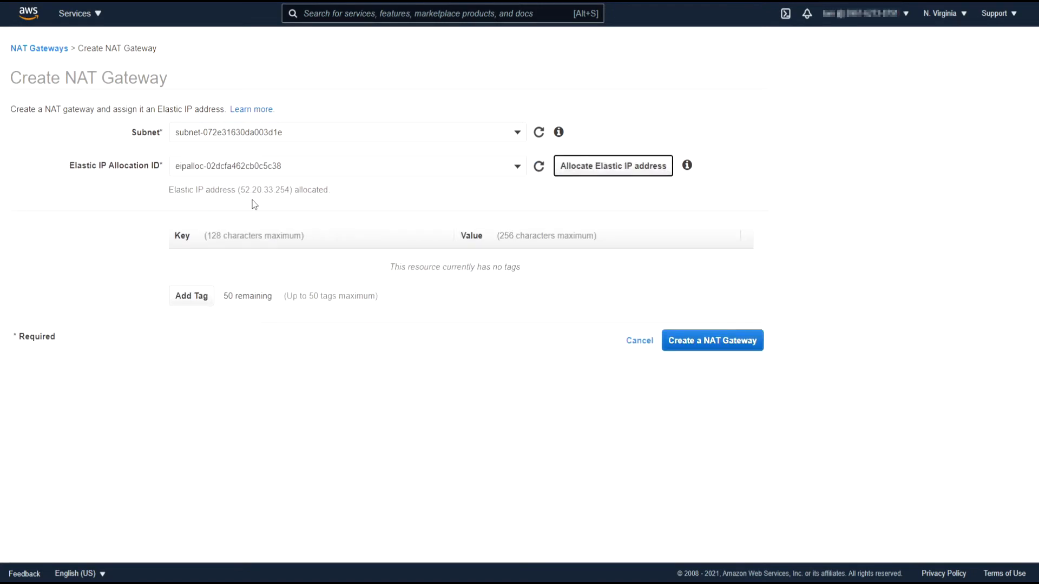
pyautogui.moveTo(241, 190); pyautogui.dragTo(291, 190)
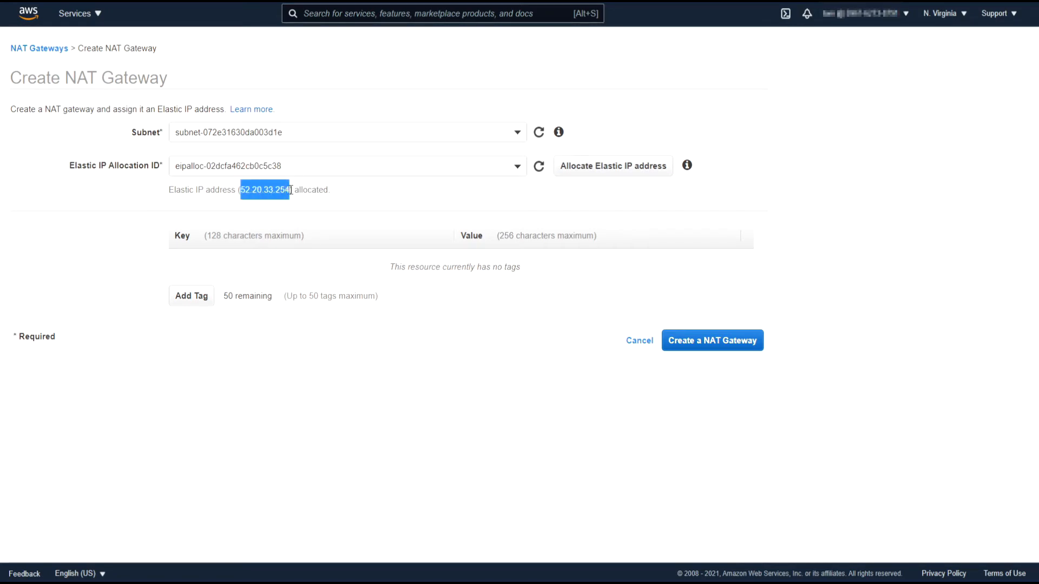
pyautogui.click(273, 189)
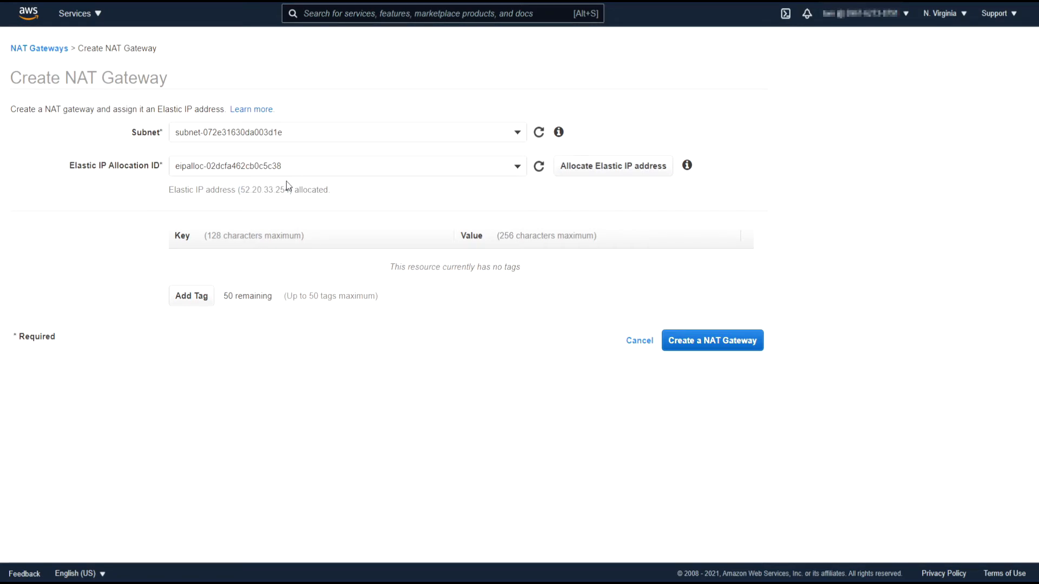
pyautogui.click(717, 349)
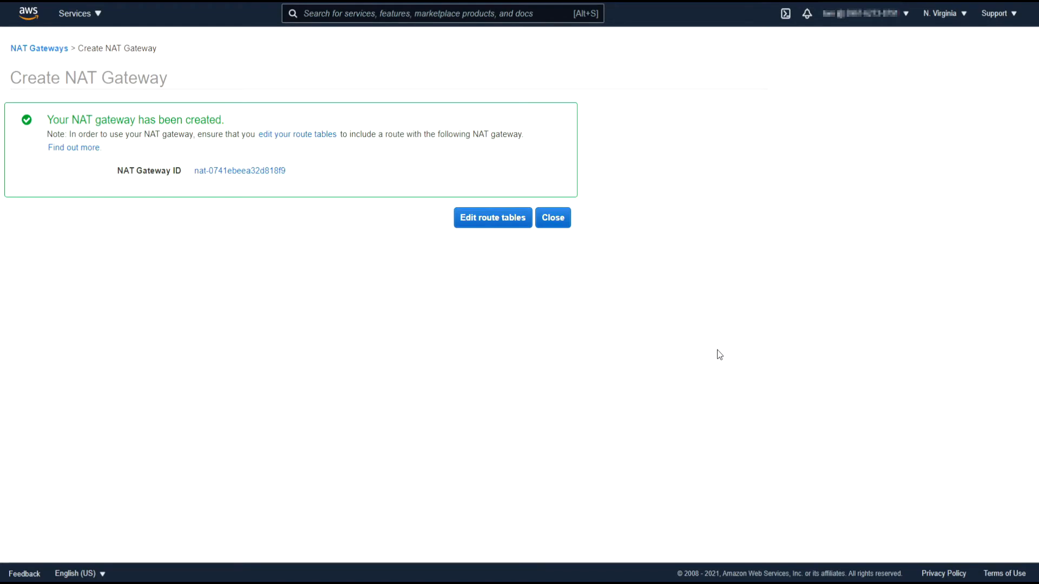
pyautogui.click(547, 224)
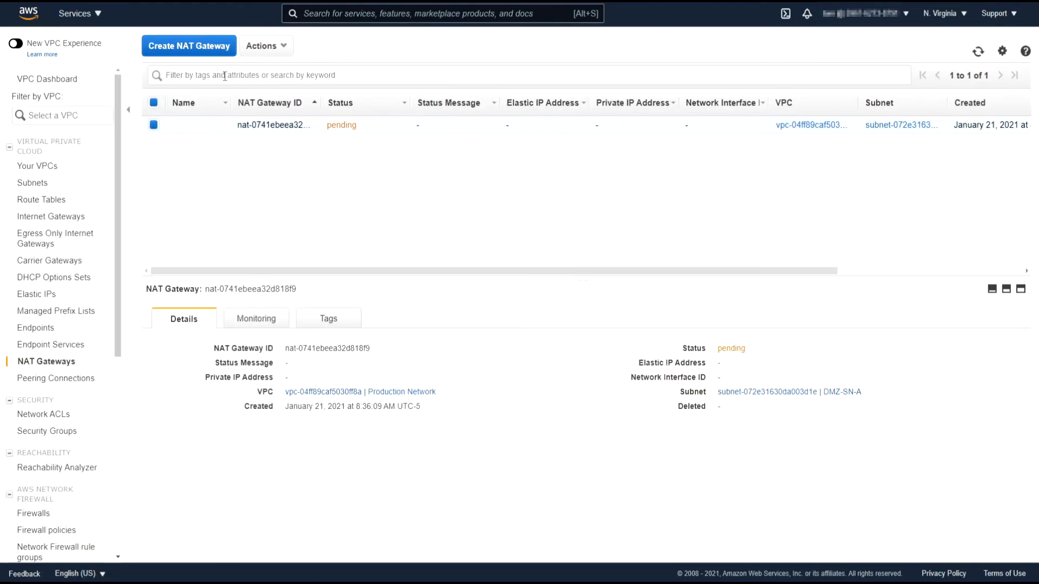
# Create a NAT gateway in the DMZ-SN-B subnet of the Production Network VPC with a newly allocated Elastic IP address.
pyautogui.click(205, 54)
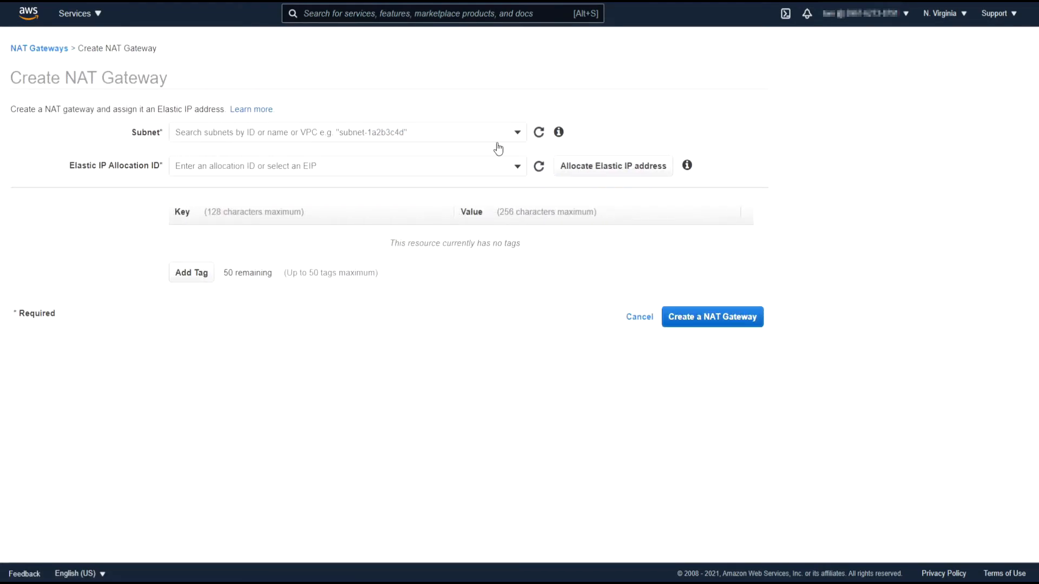
pyautogui.click(511, 140)
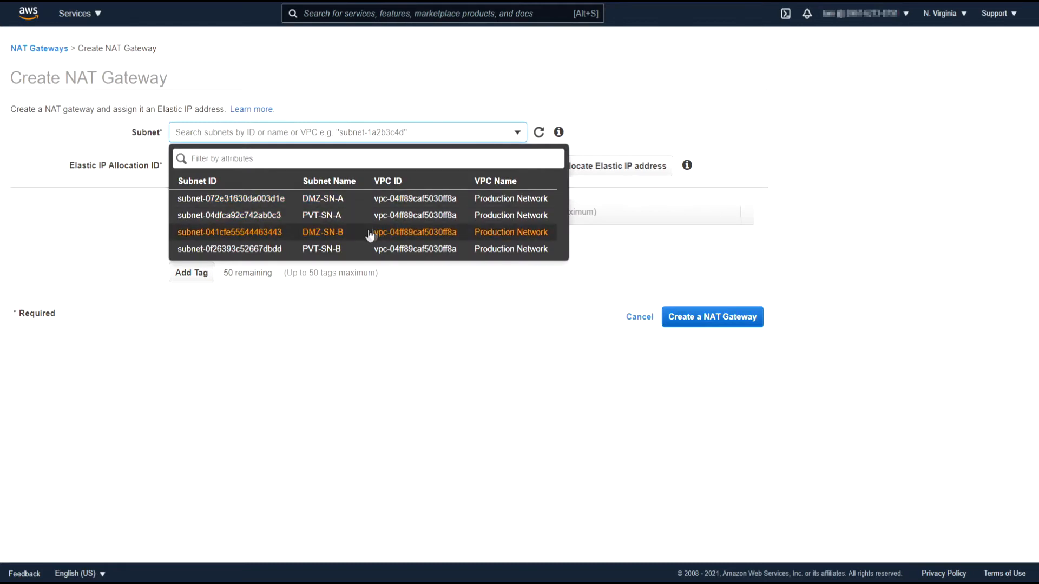
pyautogui.click(348, 239)
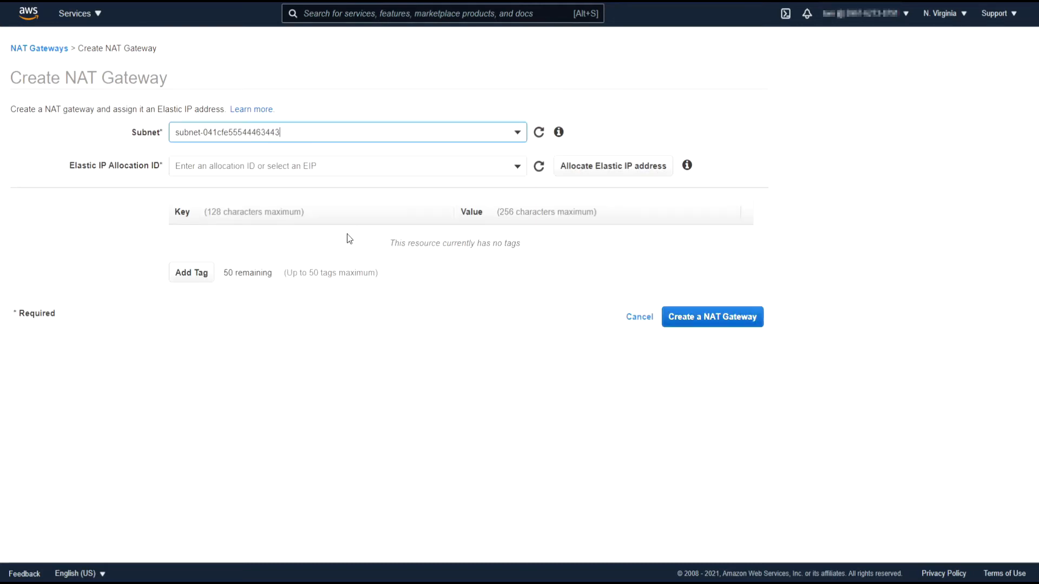
pyautogui.click(597, 175)
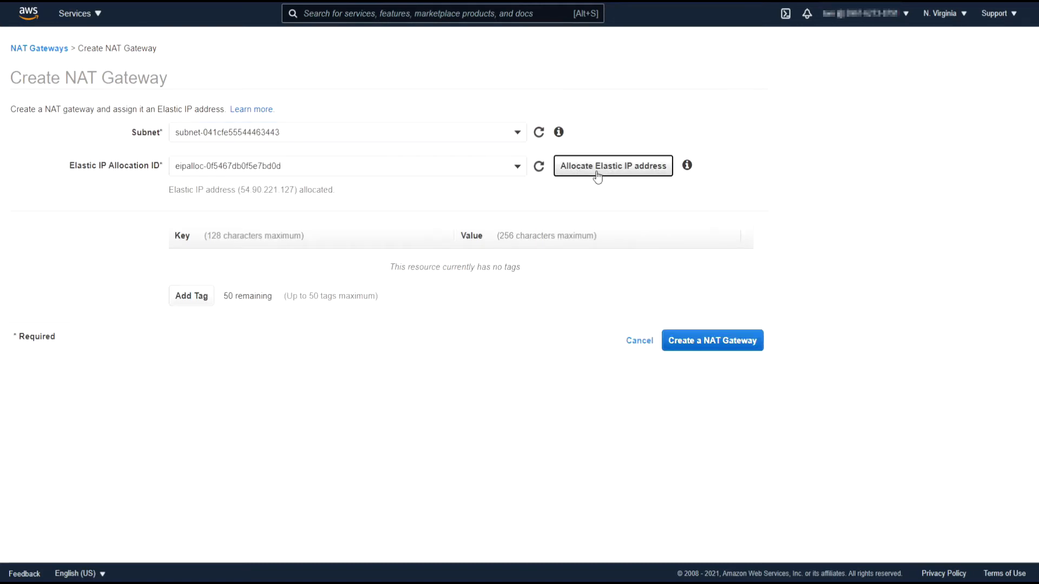
pyautogui.moveTo(242, 191); pyautogui.dragTo(295, 190)
pyautogui.click(696, 397)
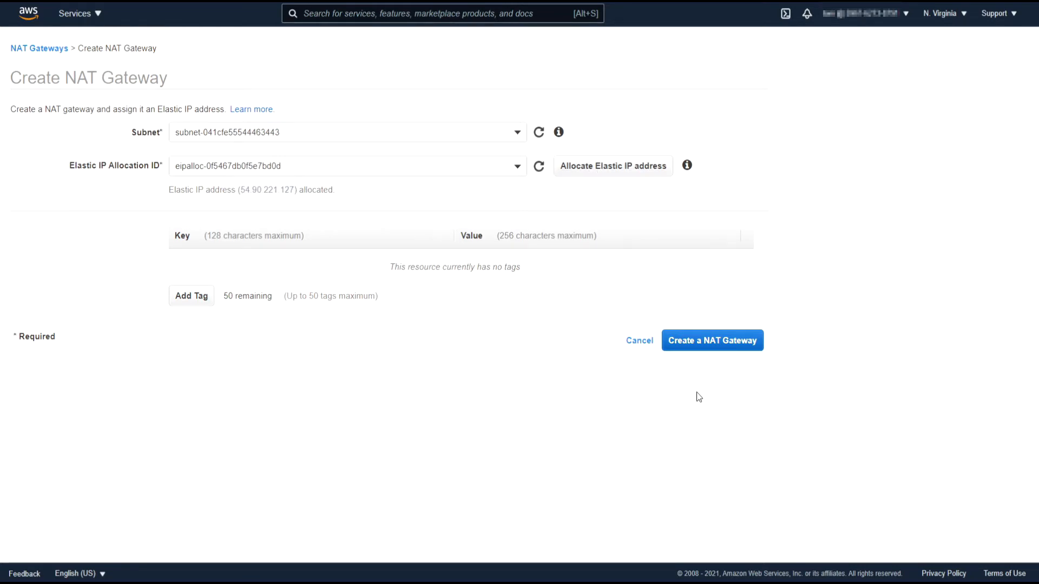
pyautogui.click(703, 345)
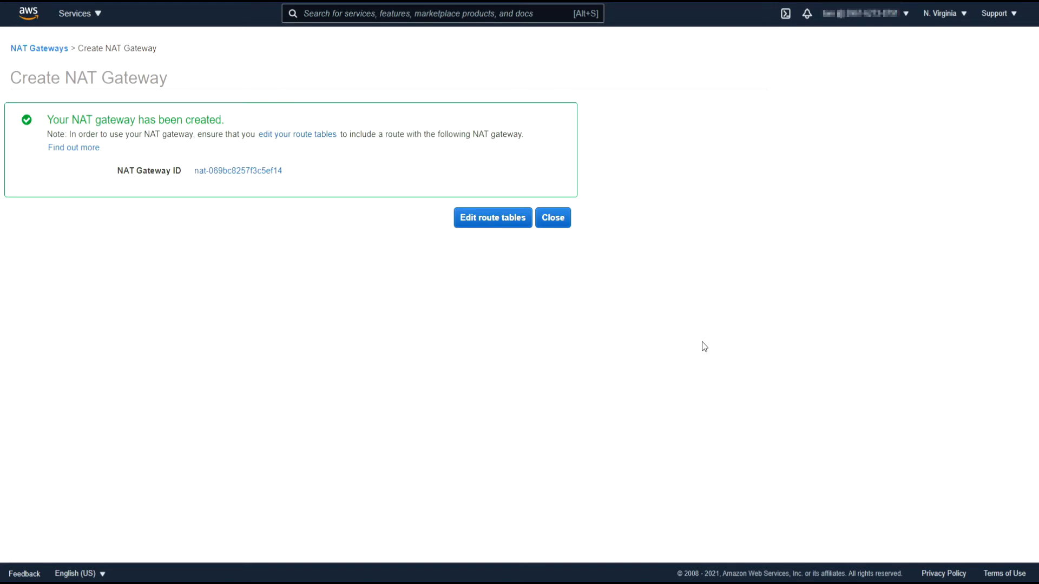
pyautogui.click(561, 221)
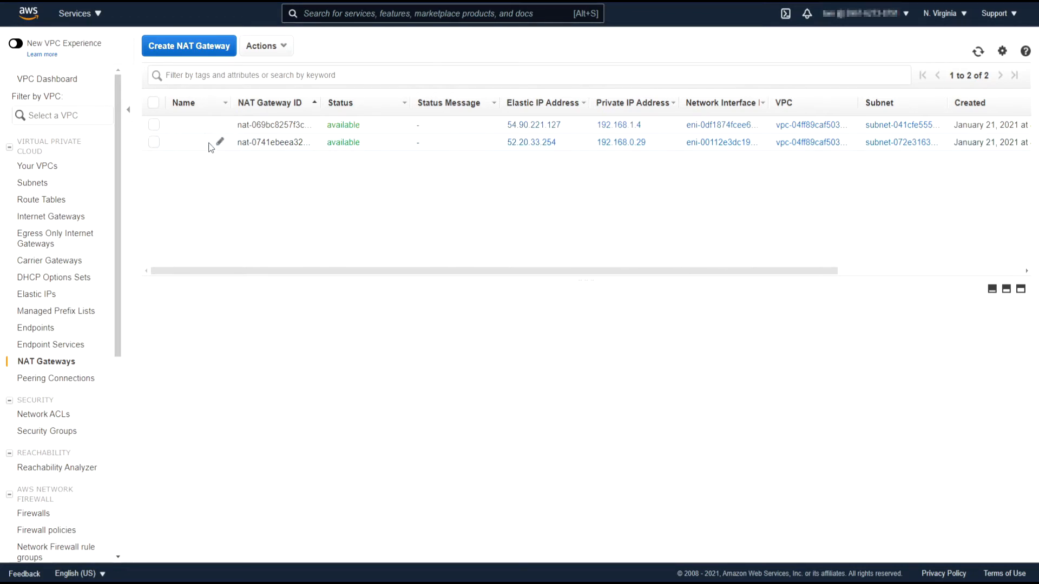
# Name the NAT gateway in the DMZ-SN-A subnet NAT-A.
pyautogui.moveTo(224, 146)
pyautogui.click(153, 144)
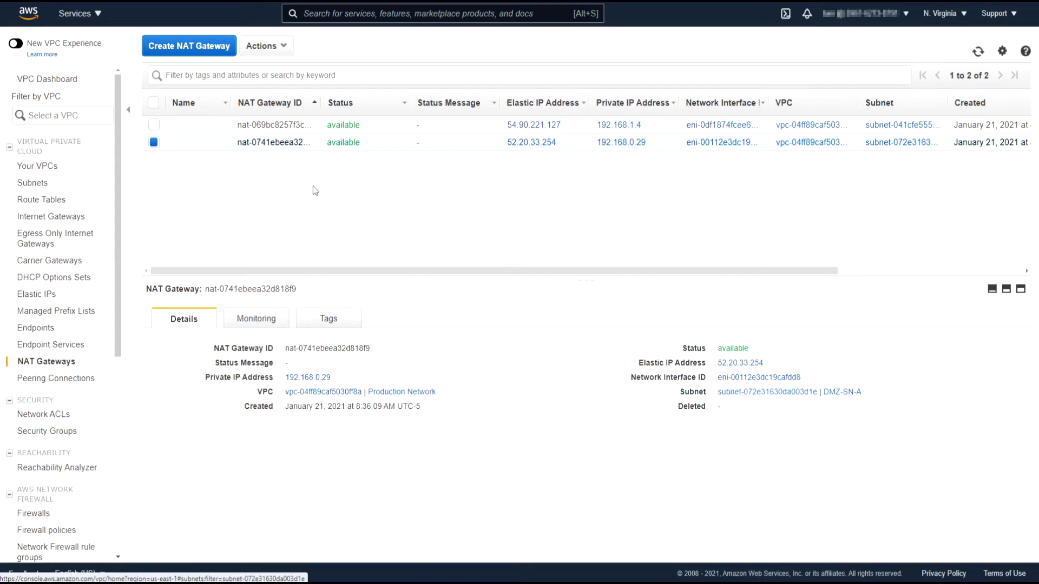
pyautogui.click(223, 145)
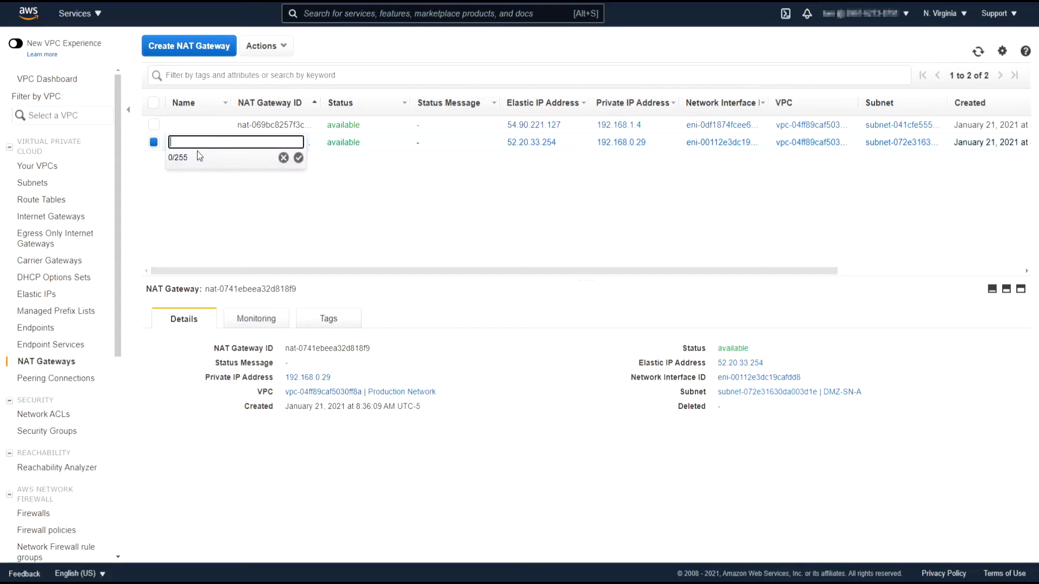
pyautogui.write('NAT-A')
pyautogui.press('Return')
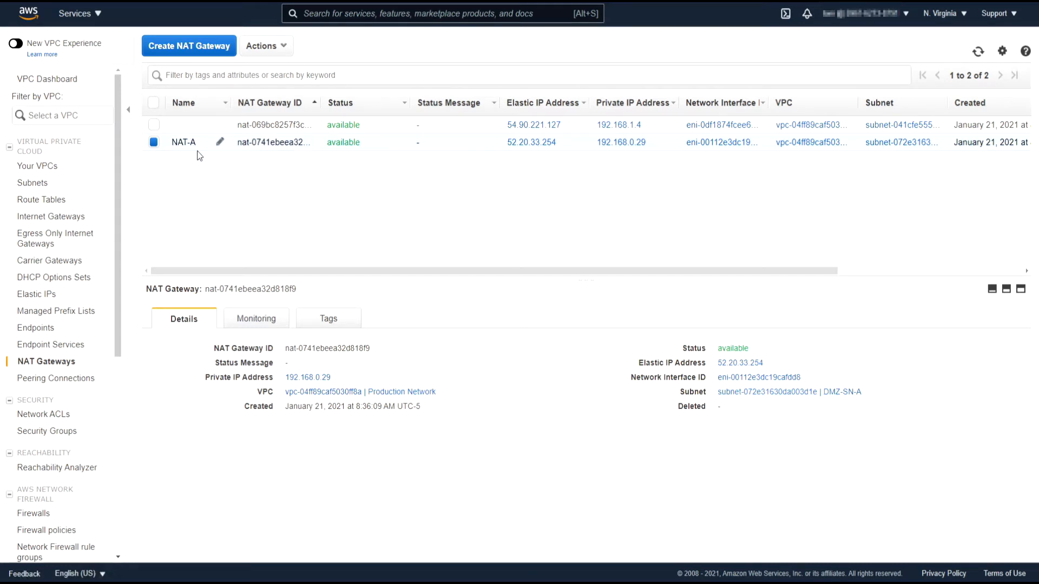
# Name the NAT gateway in the DMZ-SN-B subnet NAT-B.
pyautogui.click(153, 140)
pyautogui.click(150, 127)
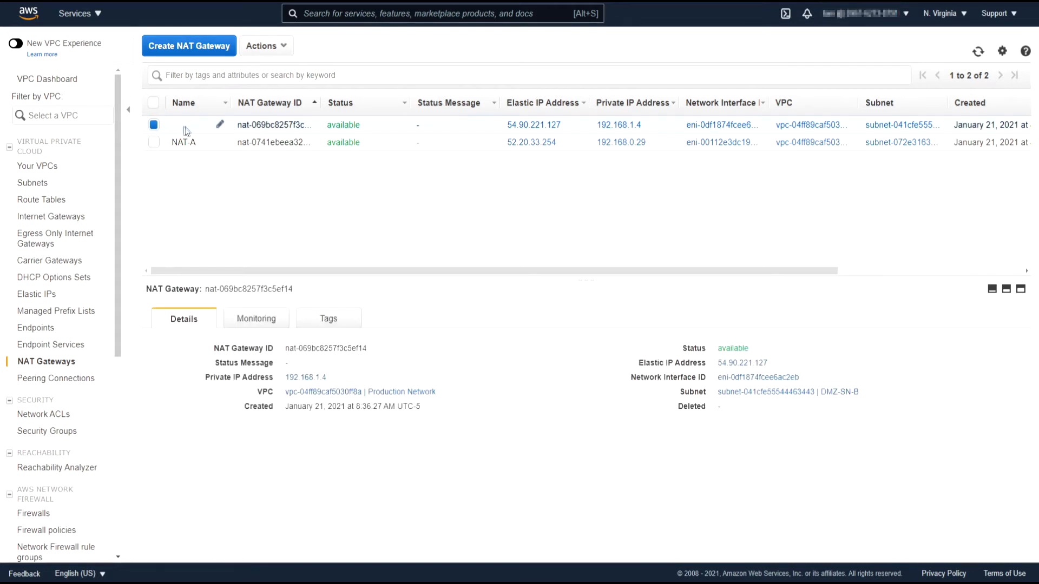
pyautogui.click(219, 125)
pyautogui.write('NAT-B')
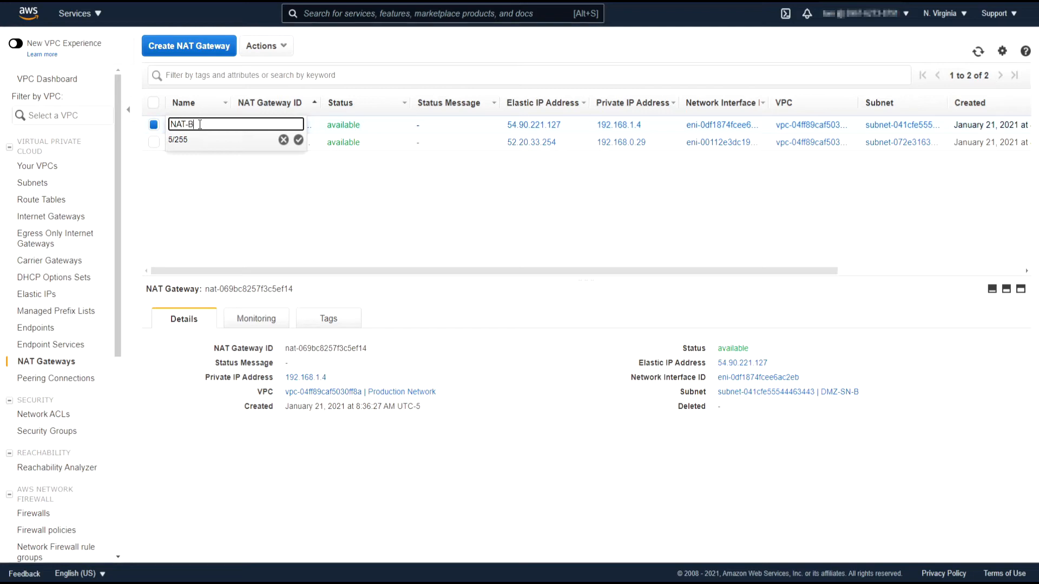
pyautogui.press('Return')
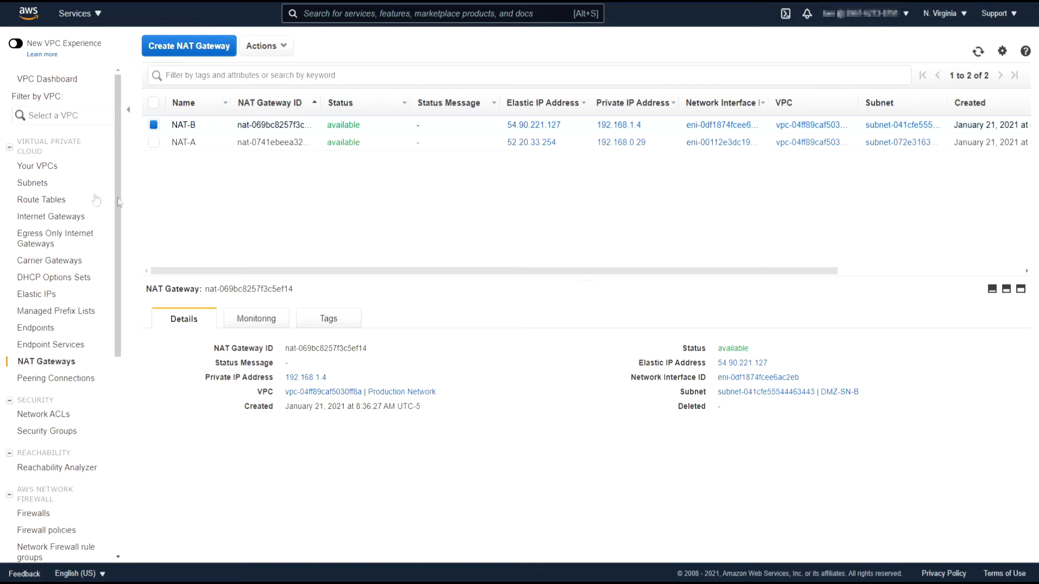
# Add a 0.0.0.0/0 route targeting the NAT-A gateway to the PVT-RT-A route table and save it.
pyautogui.click(38, 201)
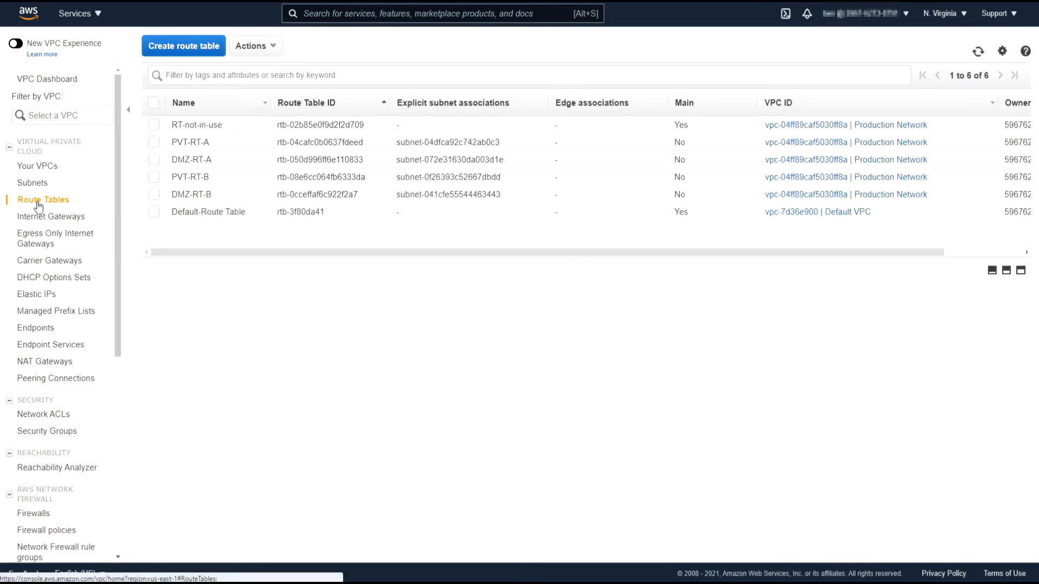
pyautogui.click(208, 144)
pyautogui.click(258, 298)
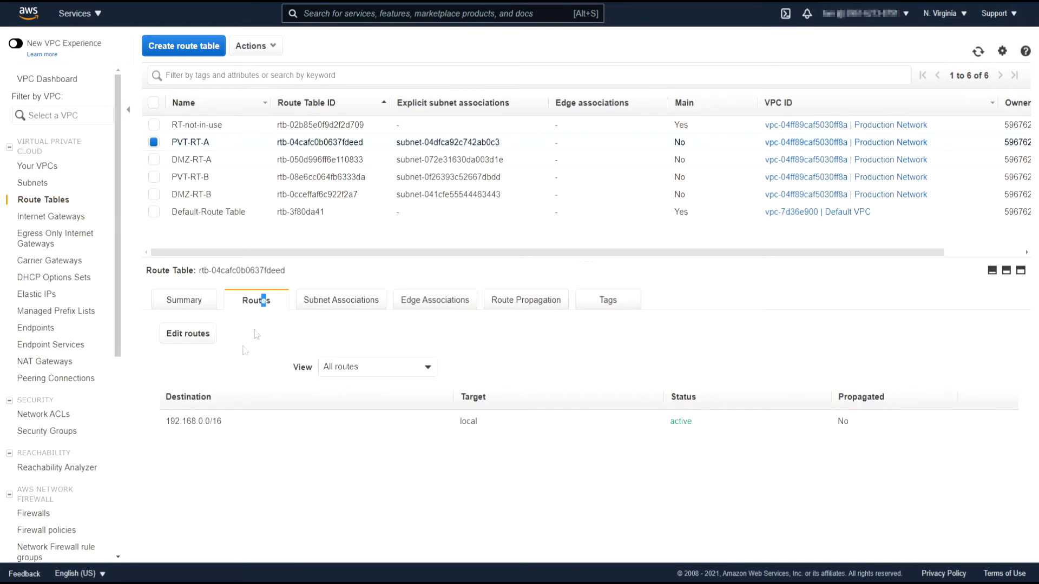
pyautogui.moveTo(180, 420); pyautogui.dragTo(476, 433)
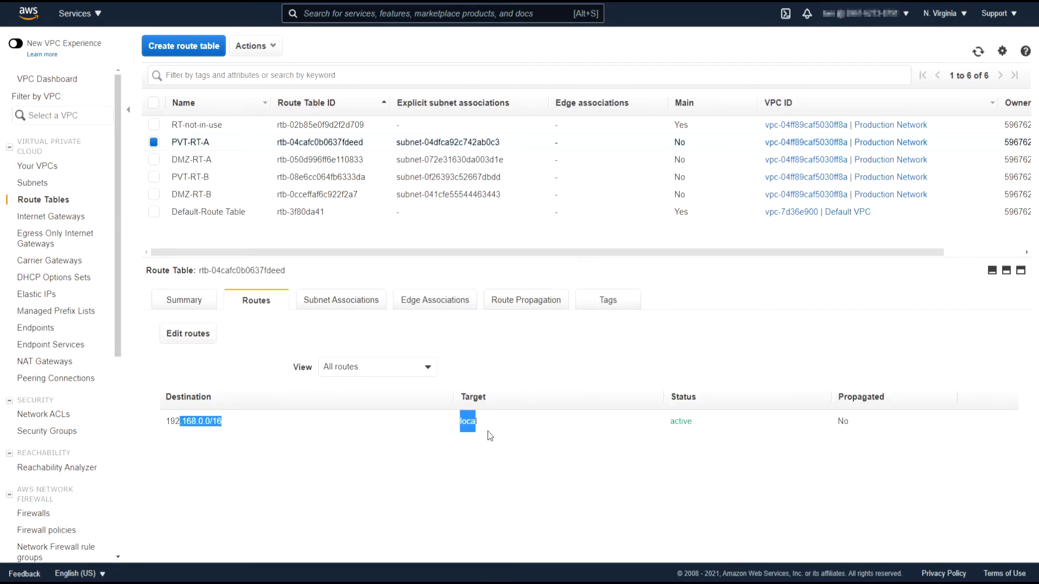
pyautogui.click(194, 340)
pyautogui.click(58, 172)
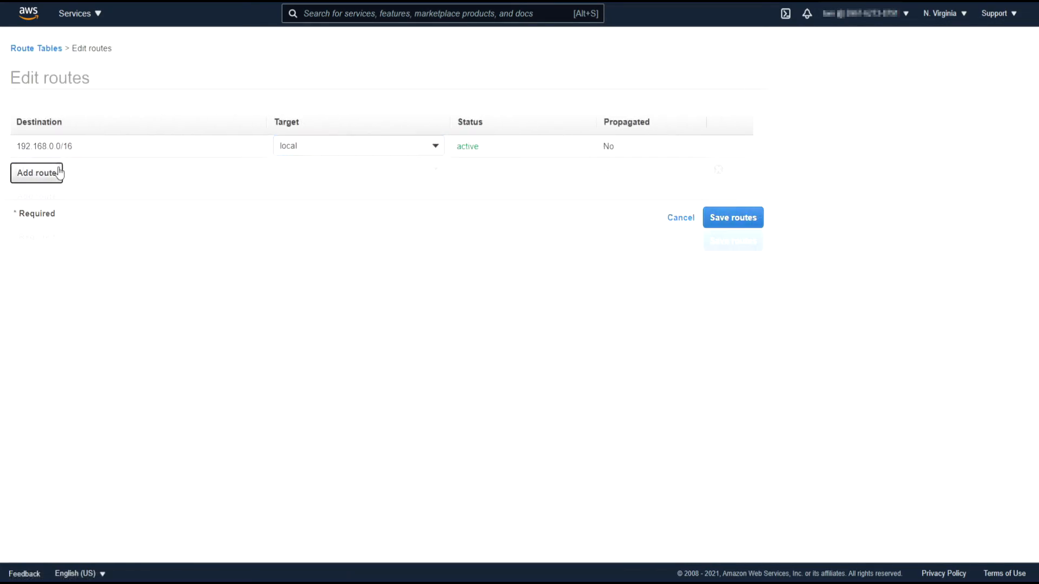
pyautogui.write('0.0.0.0/0')
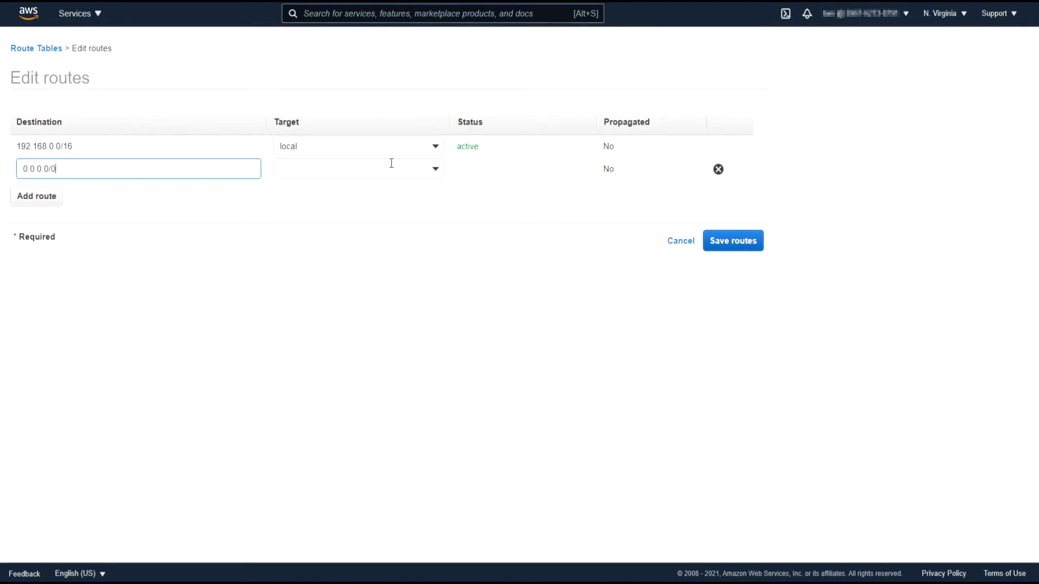
pyautogui.click(433, 170)
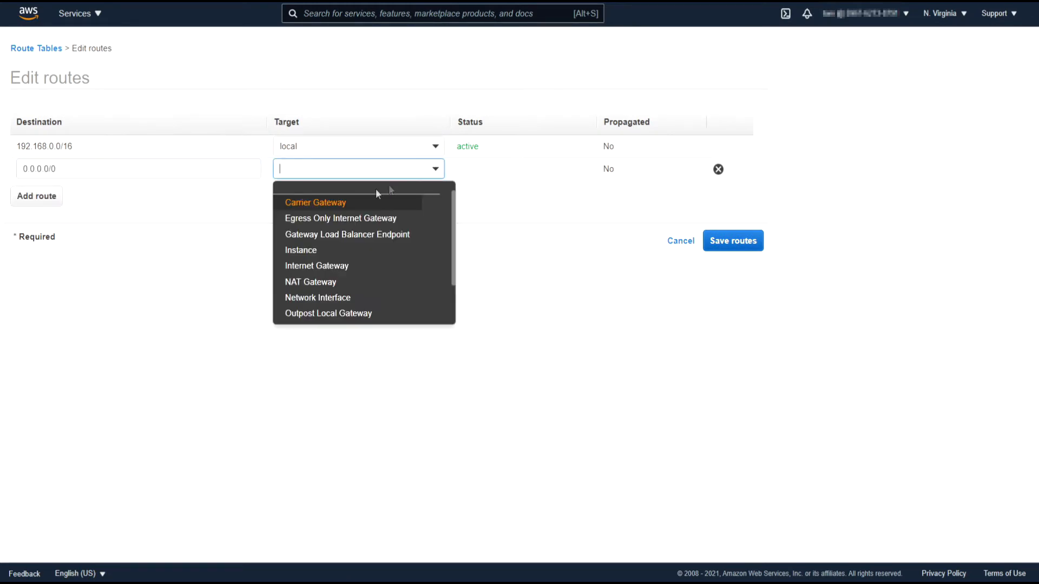
pyautogui.click(324, 282)
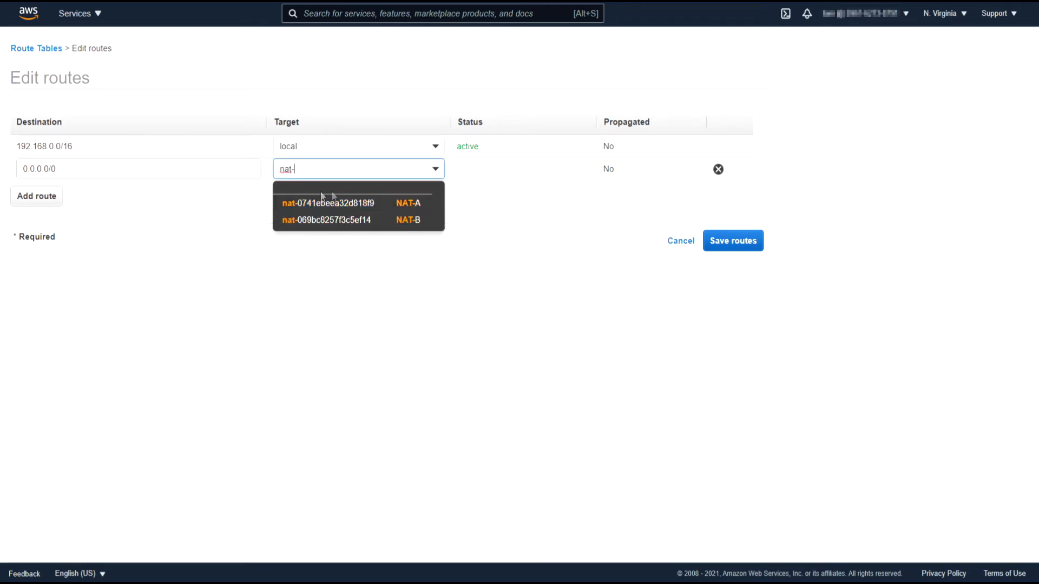
pyautogui.click(411, 209)
pyautogui.click(411, 210)
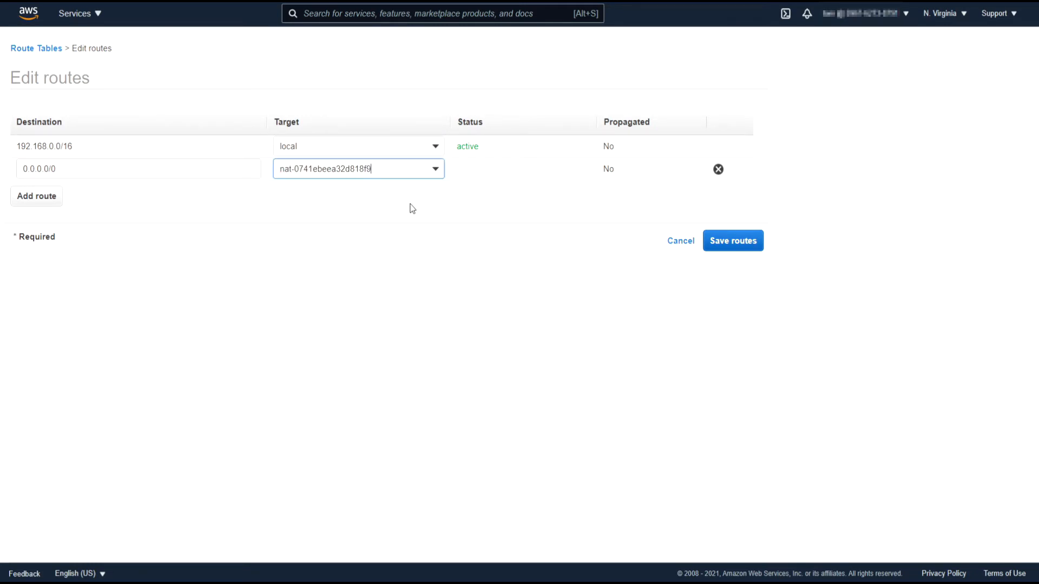
pyautogui.click(736, 247)
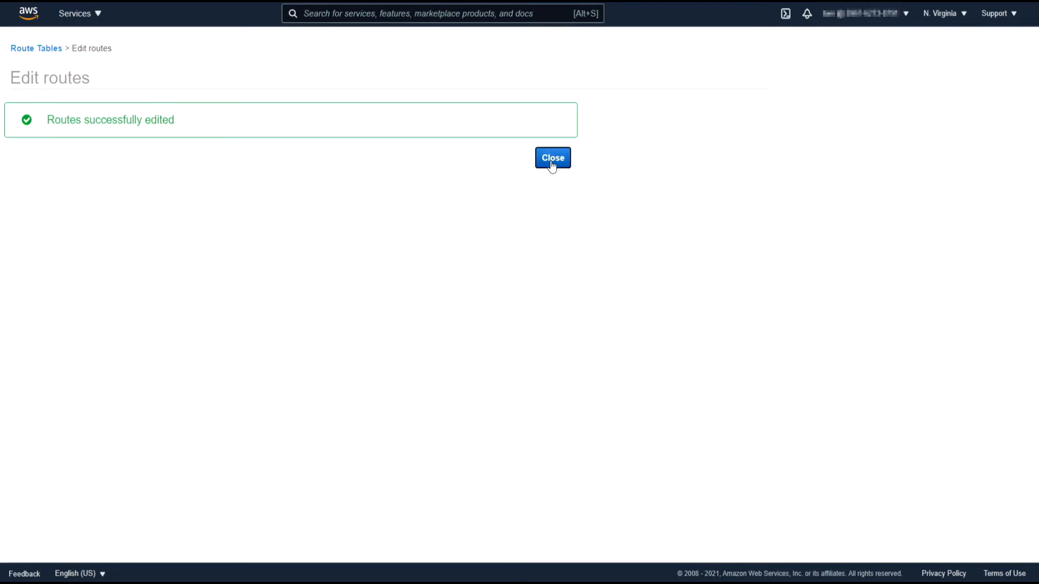
pyautogui.click(554, 164)
# Add a 0.0.0.0/0 route targeting the NAT-B gateway to the PVT-RT-B route table and save it.
pyautogui.click(201, 177)
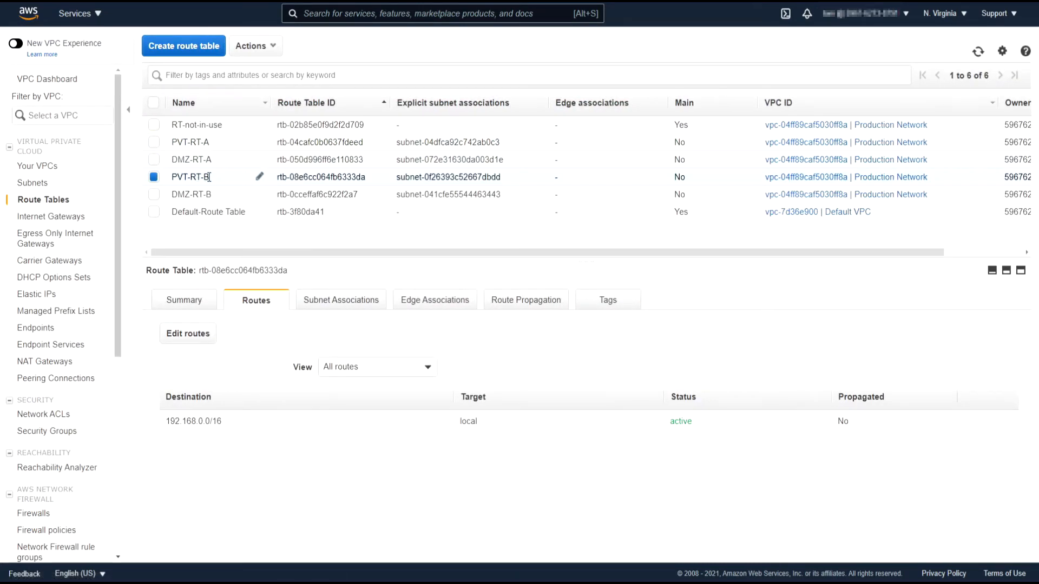
pyautogui.click(188, 333)
pyautogui.click(54, 175)
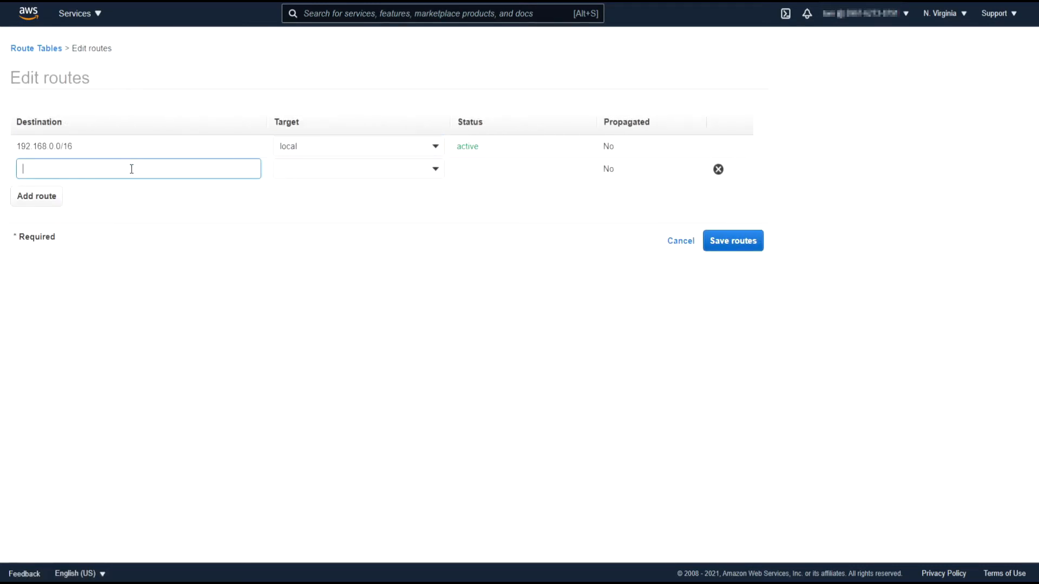
pyautogui.write('0')
pyautogui.click(78, 197)
pyautogui.click(431, 169)
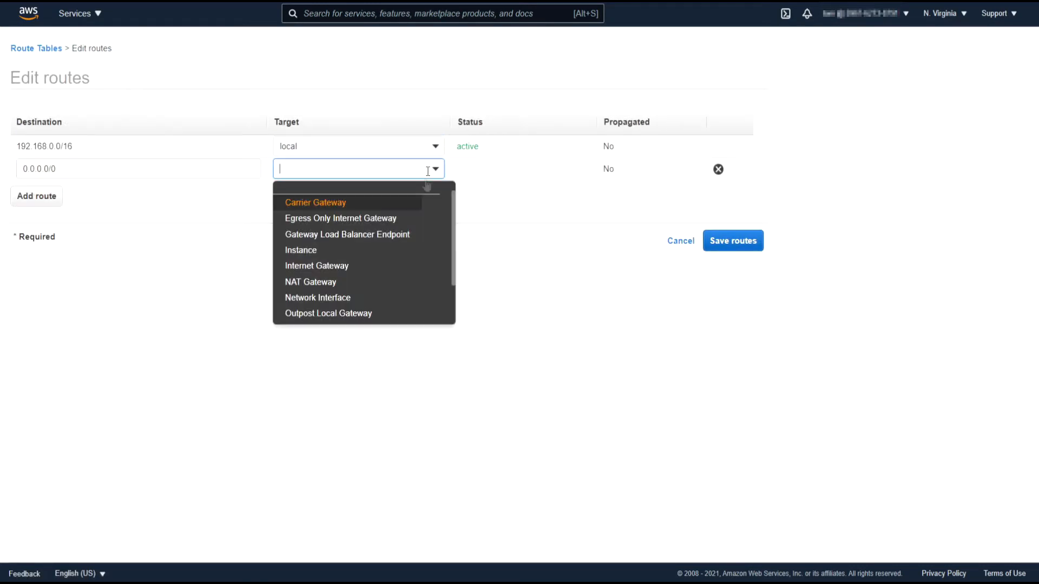
pyautogui.click(308, 281)
pyautogui.click(404, 223)
pyautogui.click(744, 233)
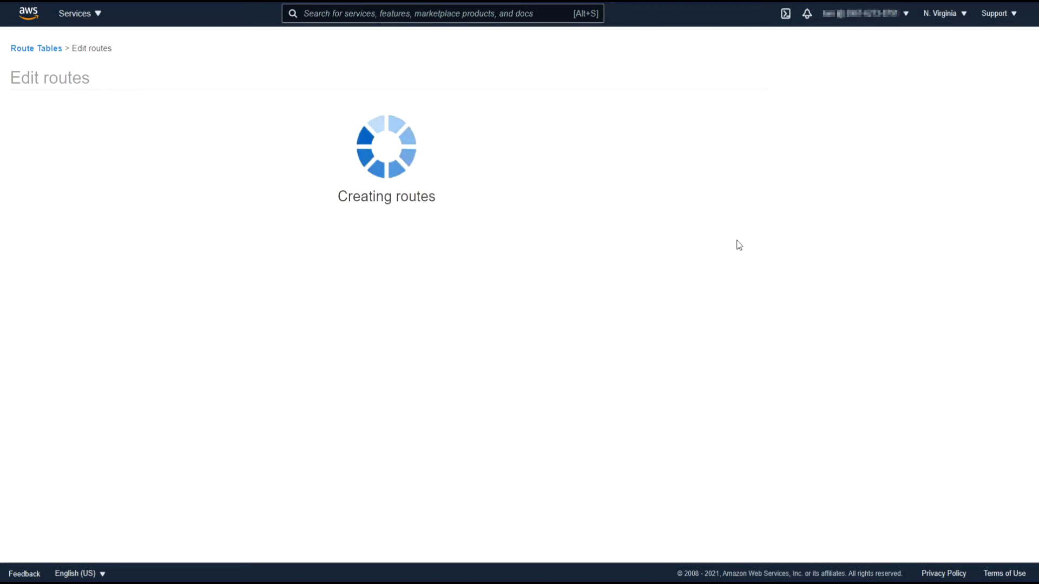
pyautogui.click(553, 158)
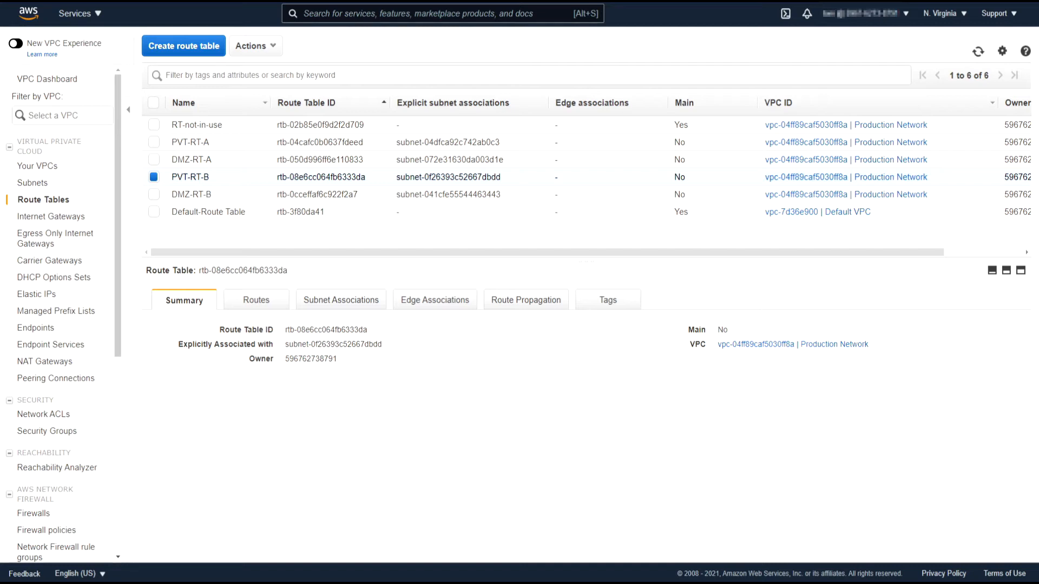
# Start a new VPC security group with RDP from DMZ to PVT as both its name and description.
pyautogui.click(42, 431)
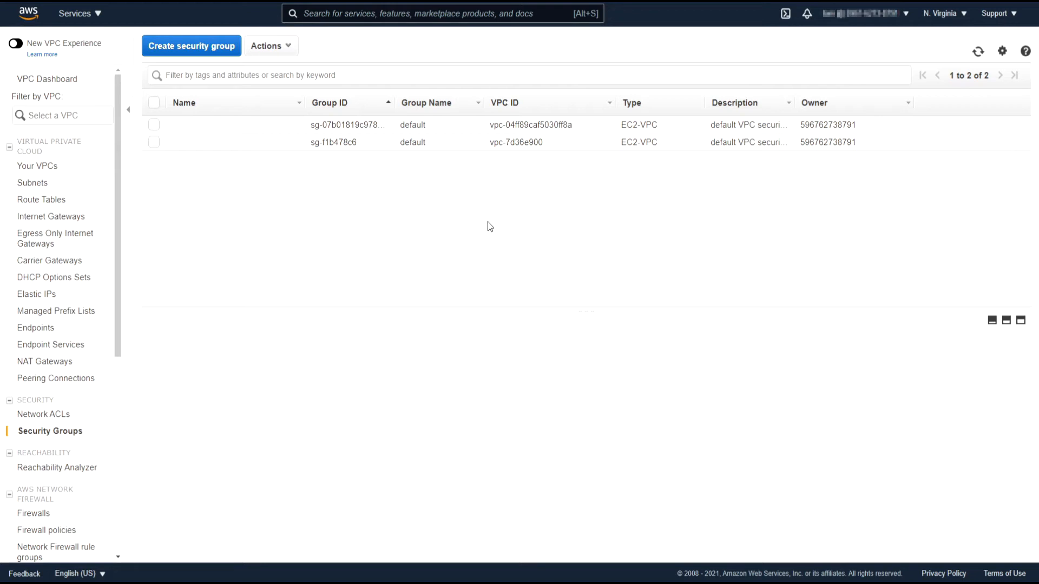
pyautogui.click(206, 49)
pyautogui.click(273, 132)
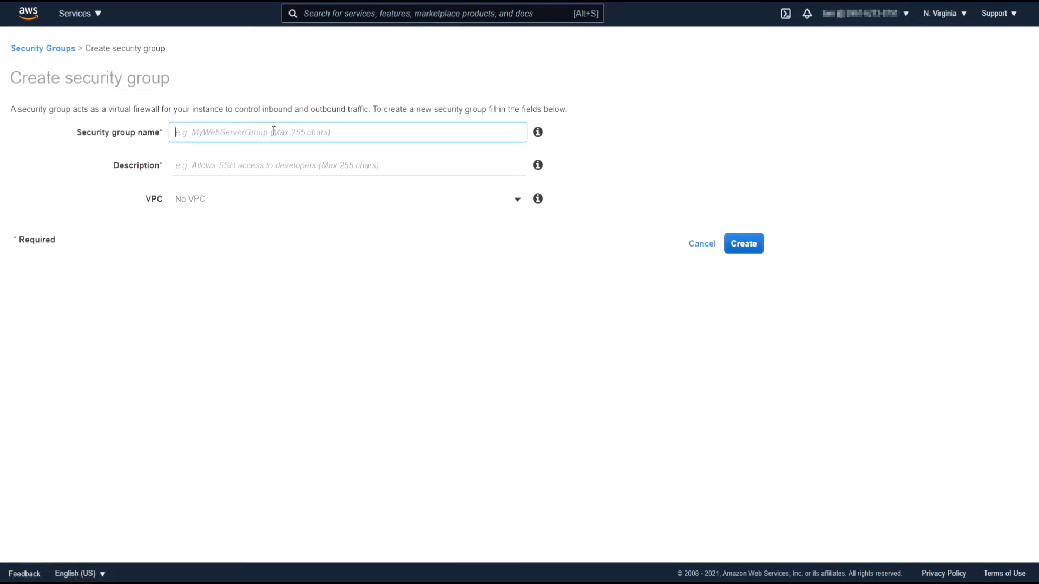
pyautogui.write('RDP ')
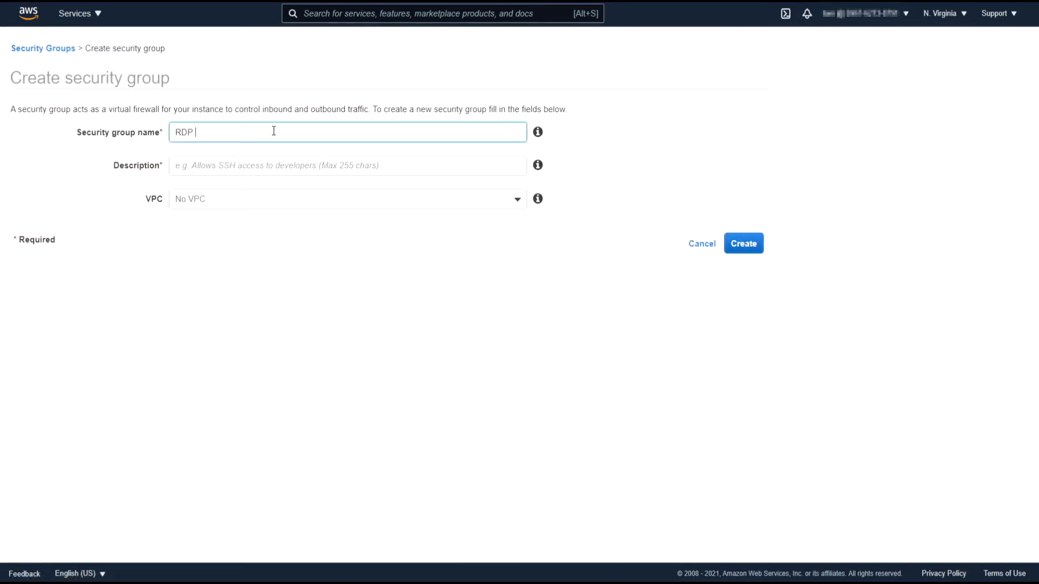
pyautogui.write('from DMZ to PVT')
pyautogui.hotkey('ctrl', 'a')
pyautogui.hotkey('ctrl', 'c')
pyautogui.press('Tab')
pyautogui.hotkey('ctrl', 'v')
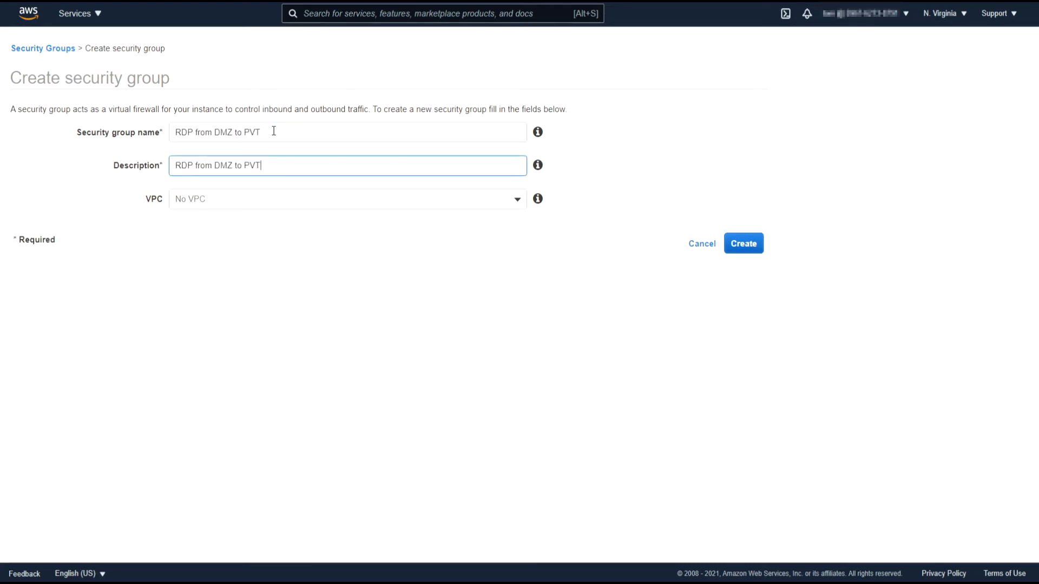
# Assign the RDP from DMZ to PVT security group to the Production Network VPC and create it.
pyautogui.press('Tab')
pyautogui.click(525, 205)
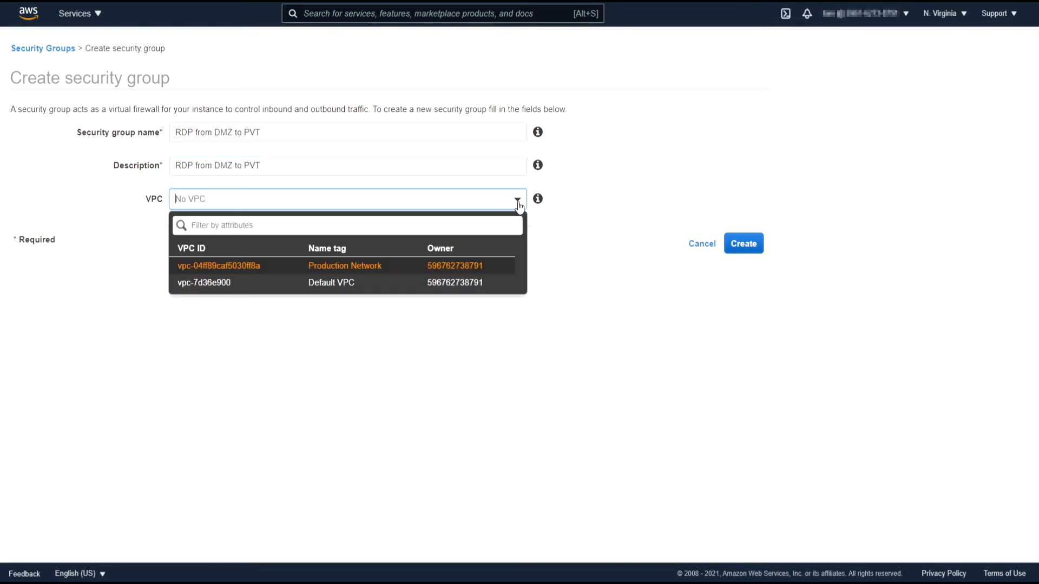
pyautogui.click(404, 266)
pyautogui.click(752, 246)
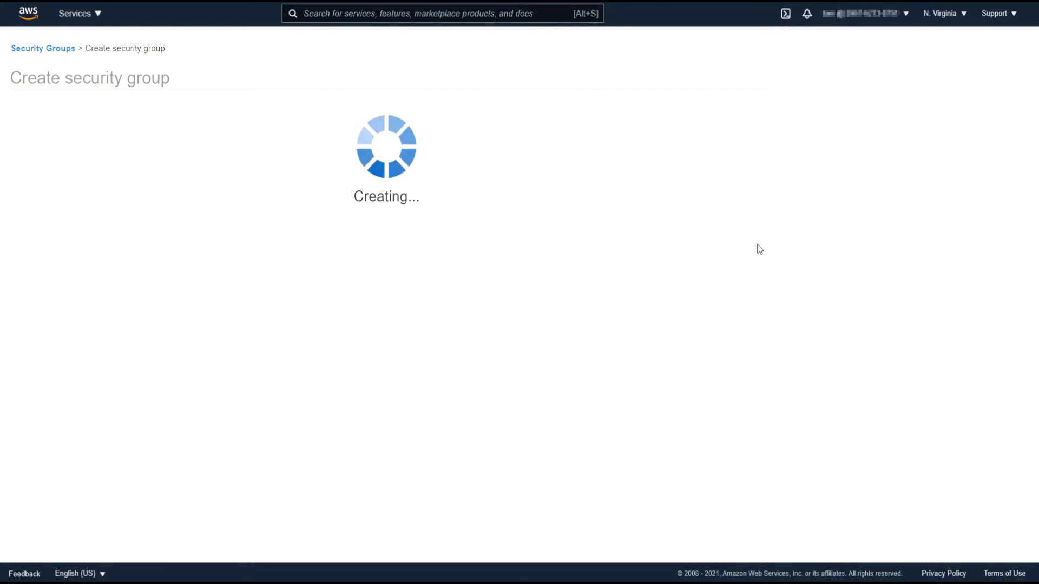
pyautogui.click(555, 194)
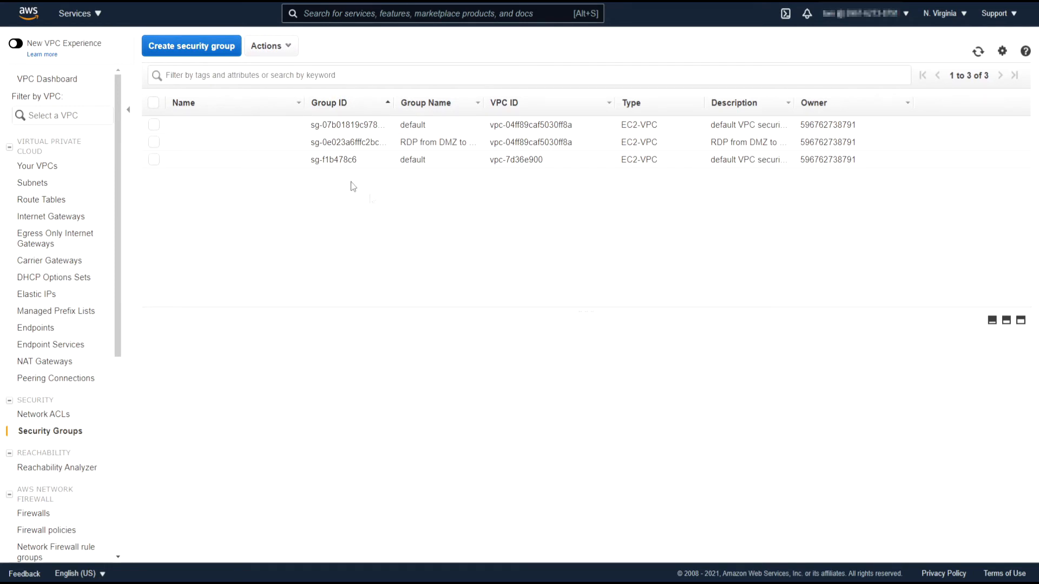
# Set the Name tag of the new RDP security group to RDP from DMZ to PVT.
pyautogui.click(293, 142)
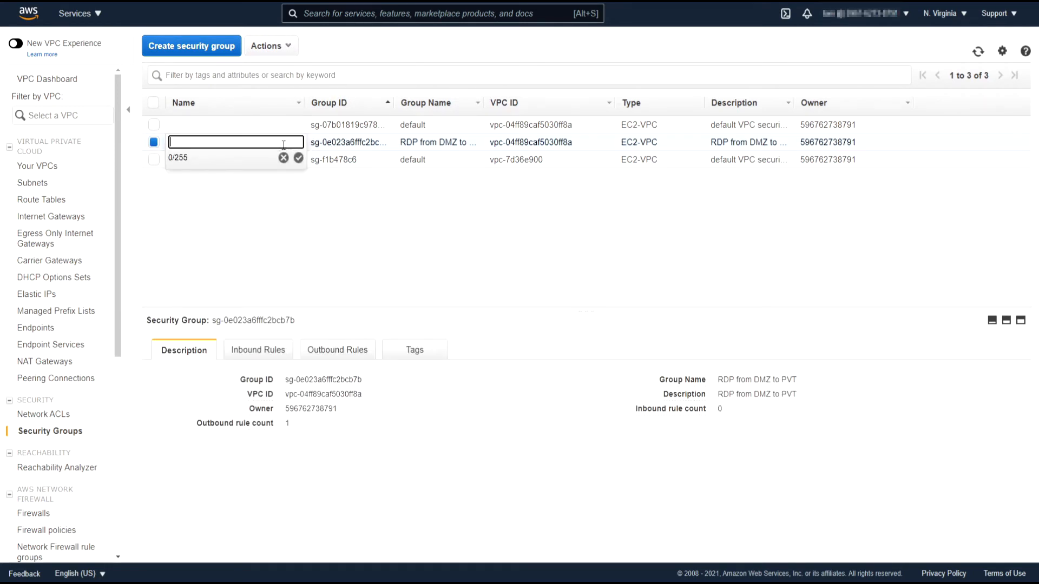
pyautogui.hotkey('ctrl', 'v')
pyautogui.click(299, 159)
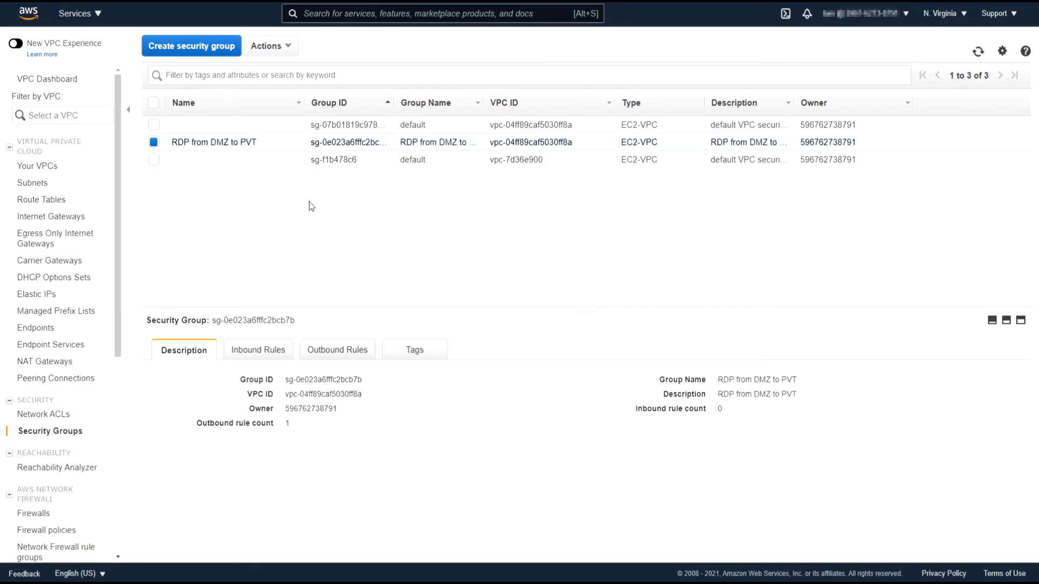
# Start another security group with HTTP from DMZ to PVT as both its name and description.
pyautogui.click(200, 46)
pyautogui.click(246, 129)
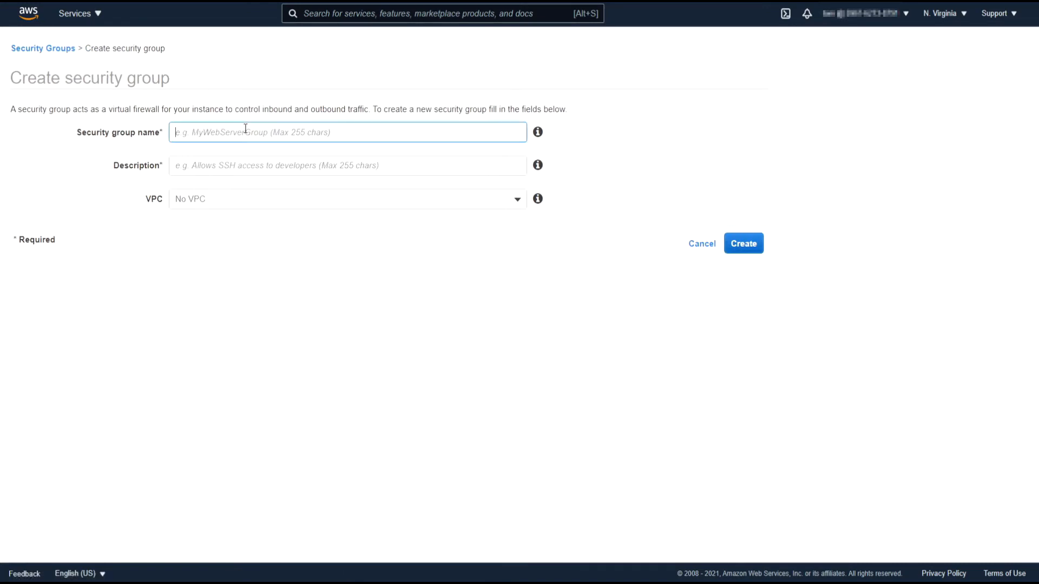
pyautogui.hotkey('ctrl', 'v')
pyautogui.hotkey('ctrl', 'shift', 'Right')
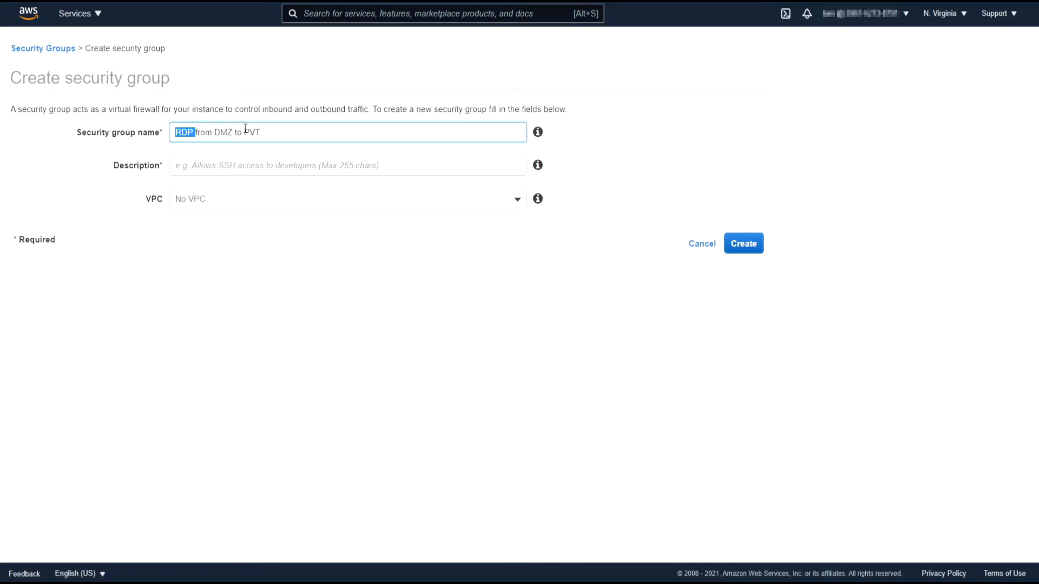
pyautogui.write('HTTP')
pyautogui.hotkey('ctrl', 'a')
pyautogui.hotkey('ctrl', 'c')
pyautogui.press('Tab')
pyautogui.press('Tab')
pyautogui.hotkey('ctrl', 'v')
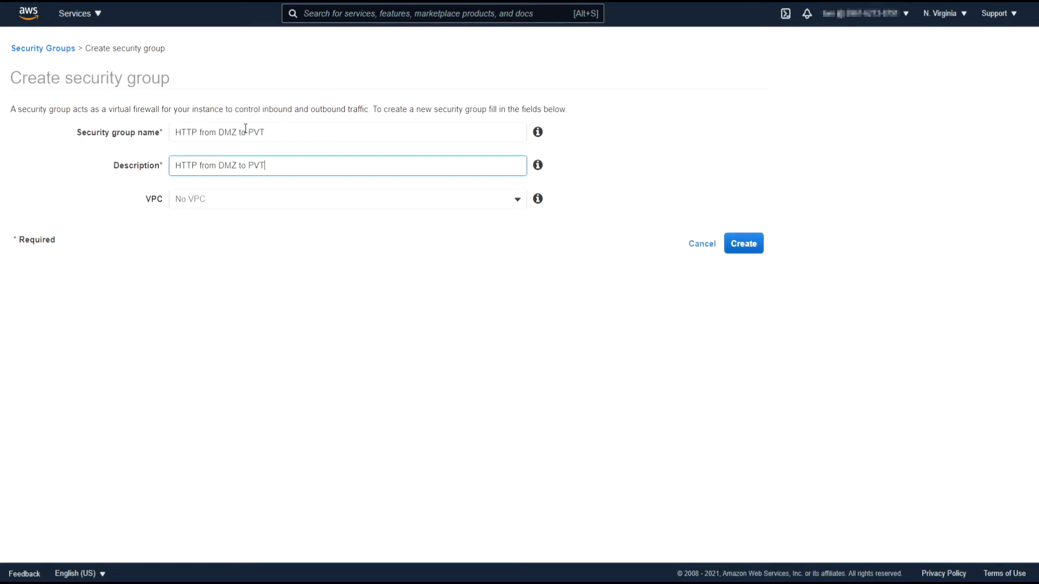
# Assign the HTTP from DMZ to PVT security group to the Production Network VPC and create it.
pyautogui.click(456, 205)
pyautogui.click(439, 269)
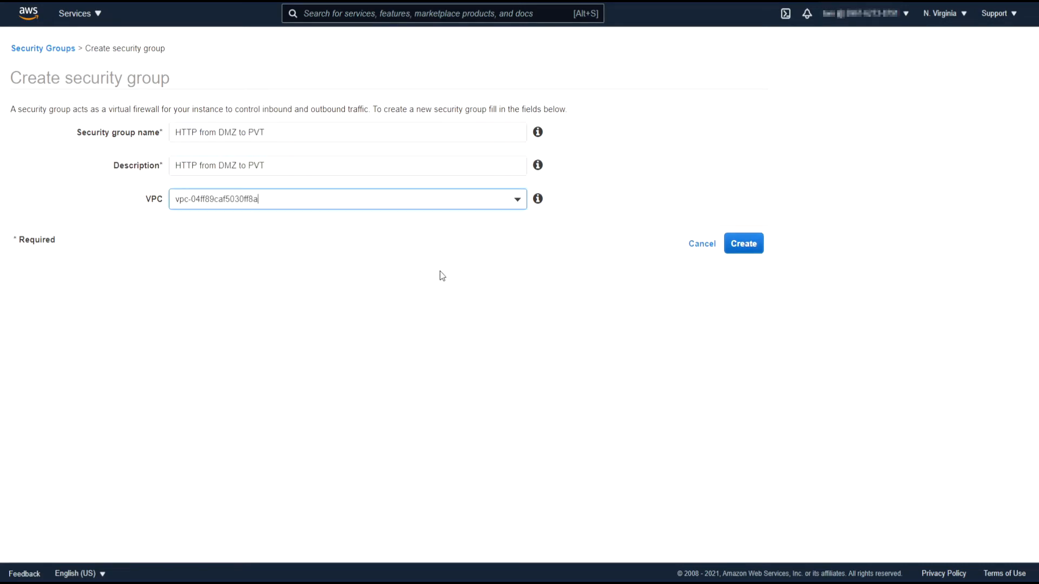
pyautogui.click(743, 243)
pyautogui.click(552, 191)
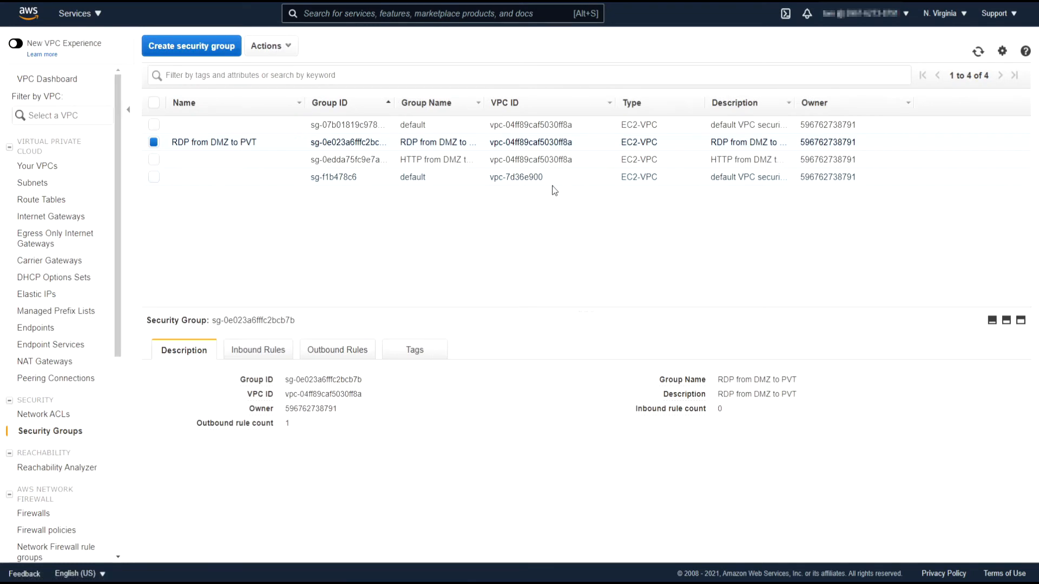
# Set the Name tag of the new HTTP security group to HTTP from DMZ to PVT.
pyautogui.click(292, 159)
pyautogui.hotkey('ctrl', 'v')
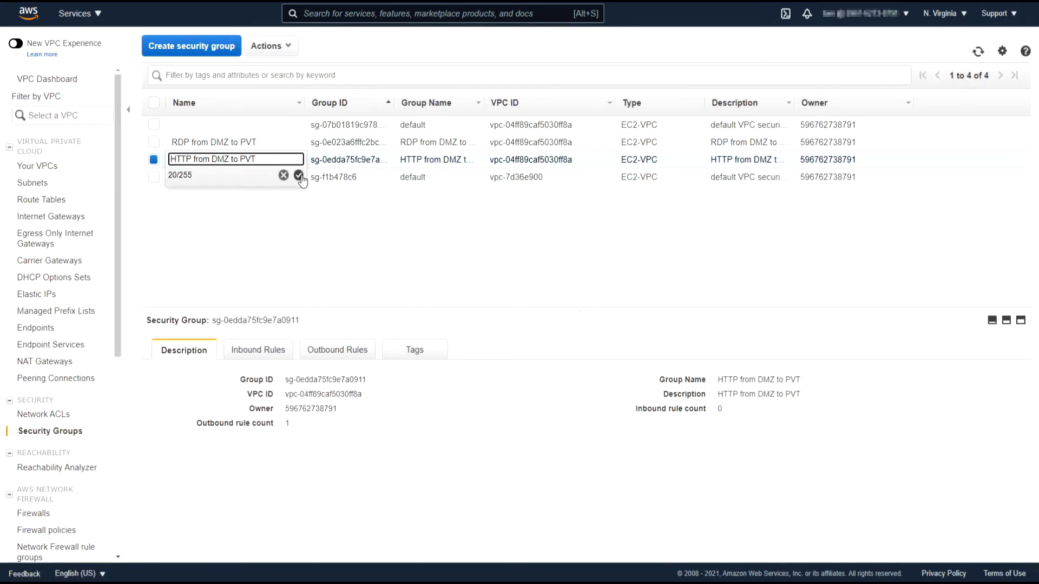
pyautogui.click(298, 175)
# Start a third security group with HTTP to ELB from Internet as both its name and description.
pyautogui.click(210, 56)
pyautogui.click(273, 132)
pyautogui.write('HTTP to ELB from Internet')
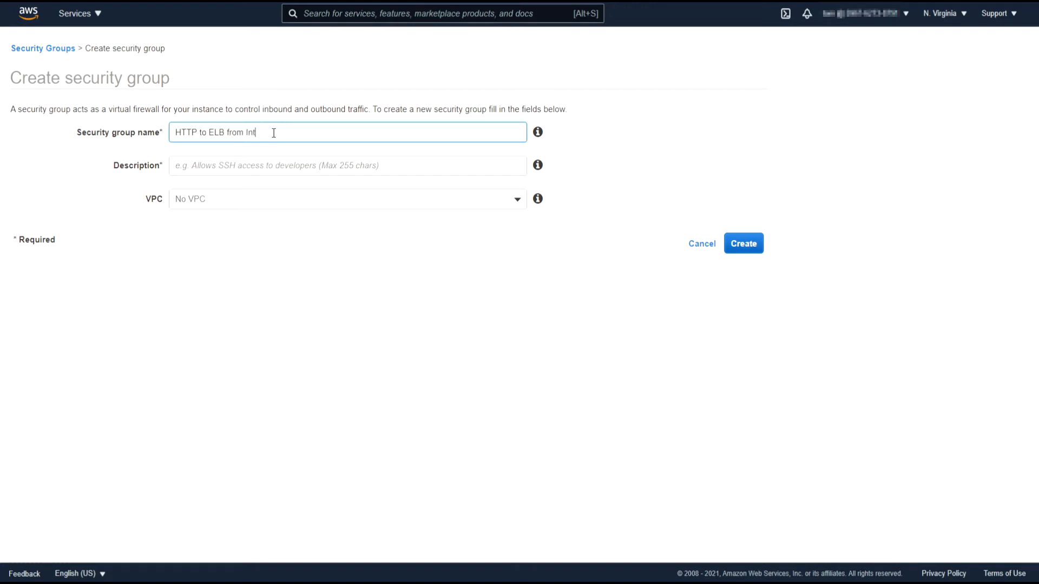
pyautogui.hotkey('ctrl', 'a')
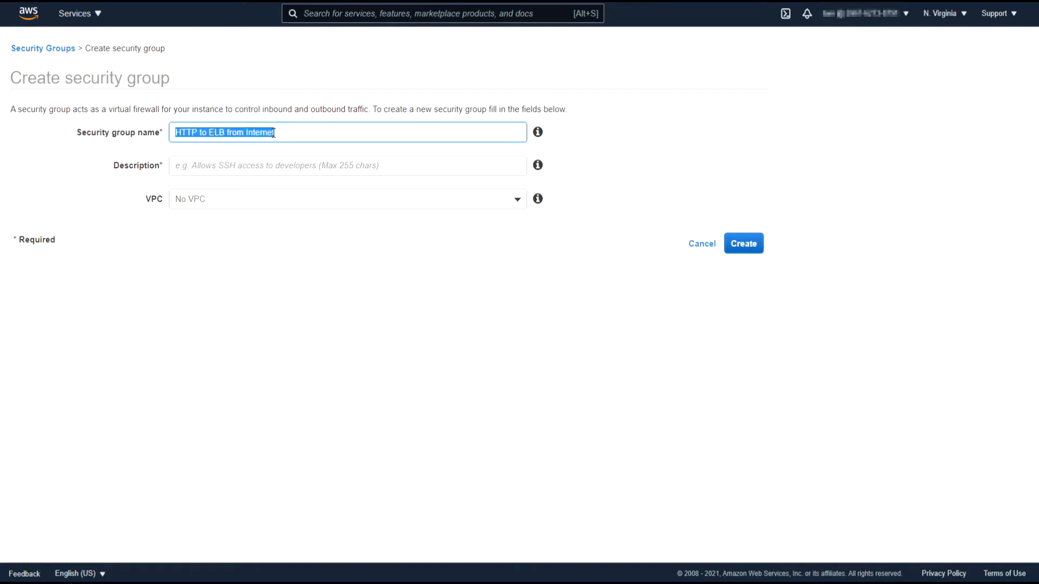
pyautogui.press('Tab')
pyautogui.press('Tab')
pyautogui.hotkey('ctrl', 'v')
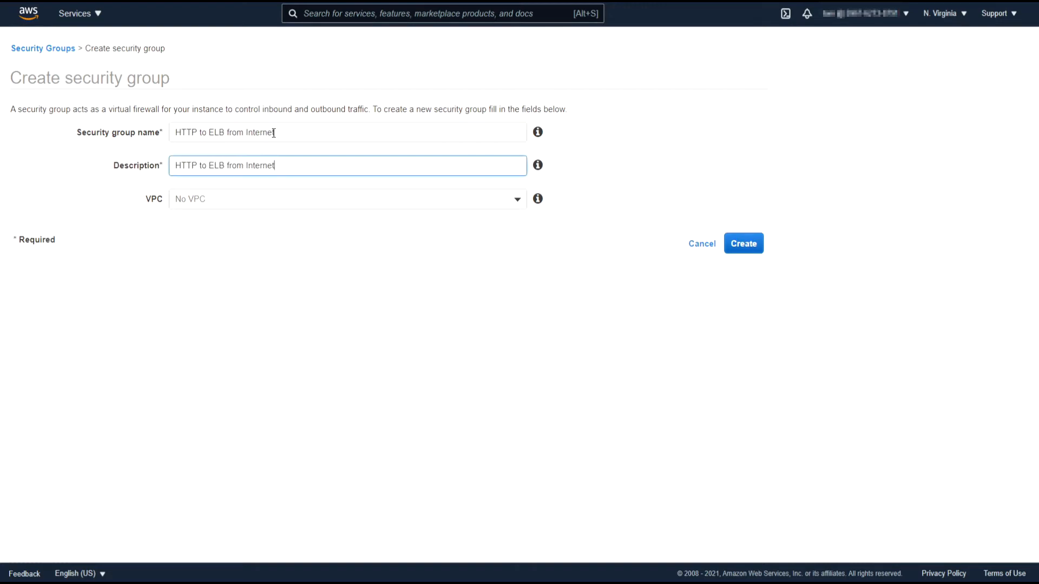
# Assign the HTTP to ELB from Internet security group to the Production Network VPC and create it.
pyautogui.click(494, 193)
pyautogui.click(433, 265)
pyautogui.click(744, 244)
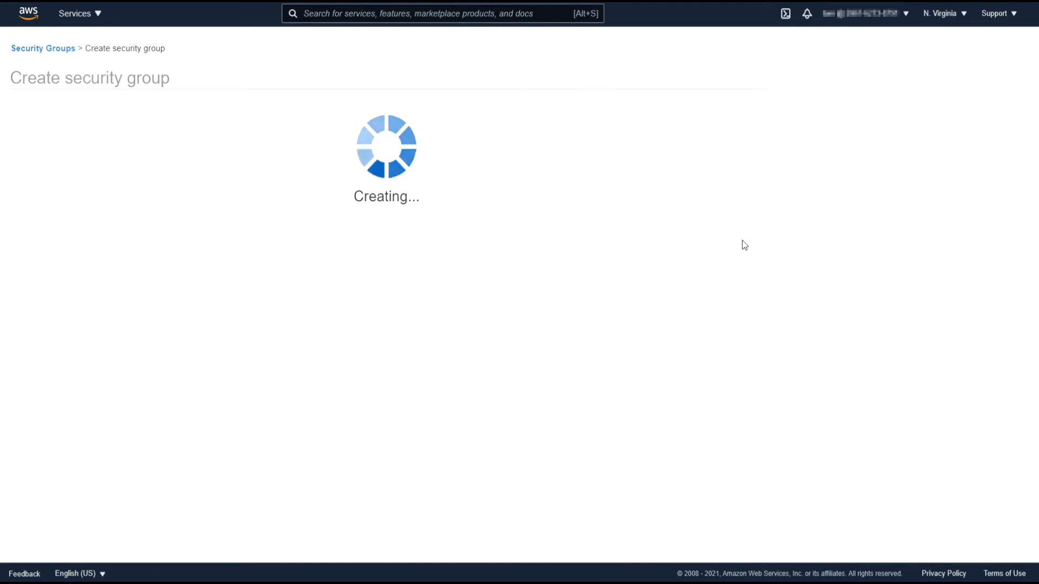
pyautogui.click(567, 196)
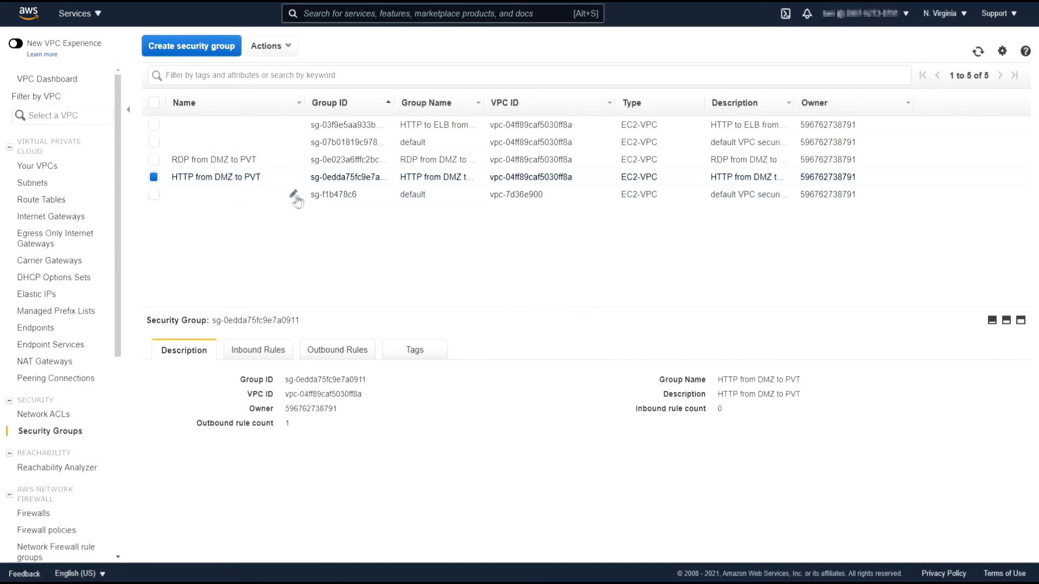
# Set the Name tag of the new ELB security group to HTTP to ELB from Internet.
pyautogui.click(271, 125)
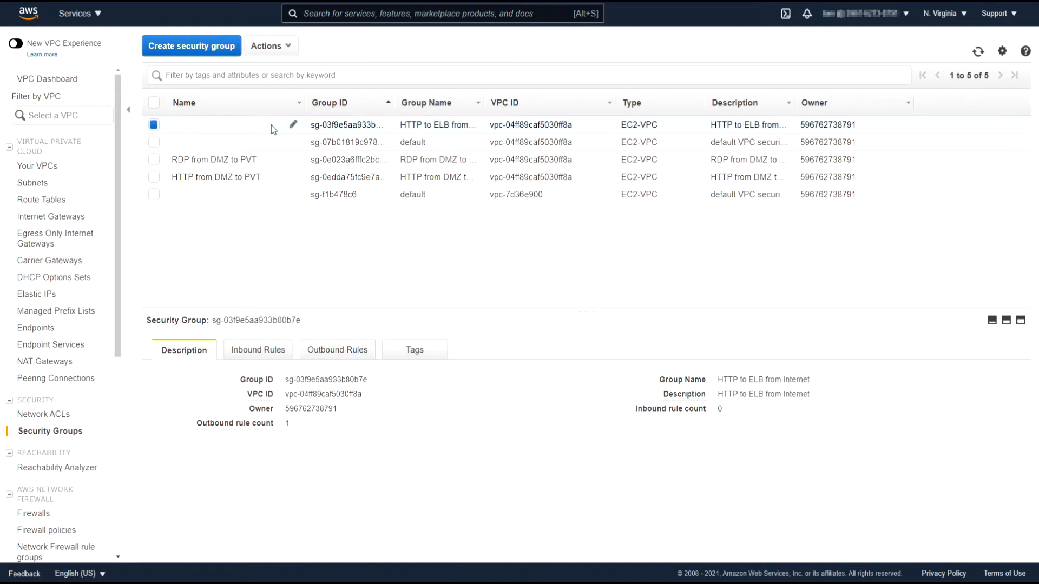
pyautogui.click(292, 125)
pyautogui.hotkey('ctrl', 'v')
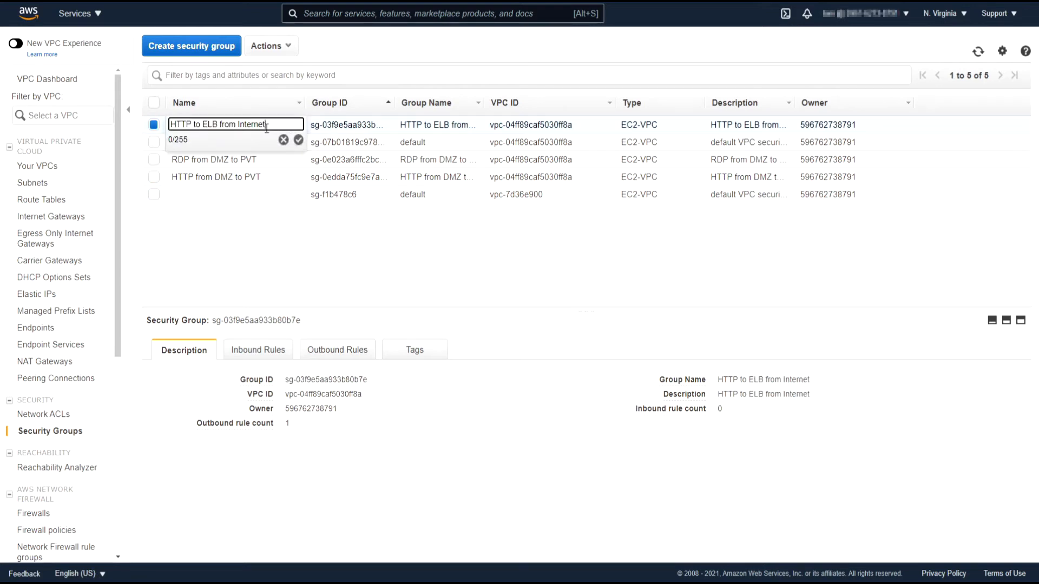
pyautogui.click(298, 140)
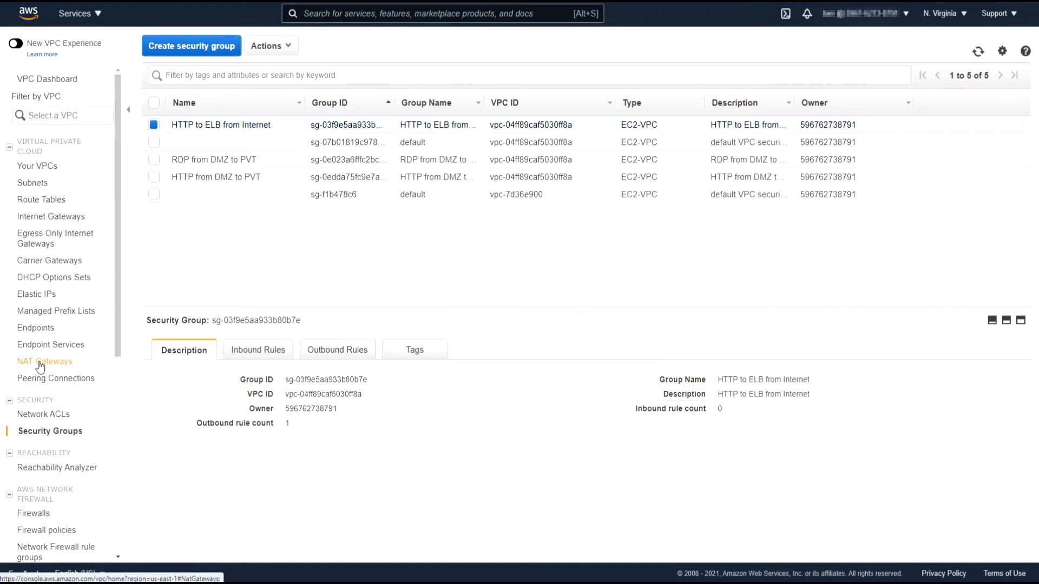
# Switch to the EC2 console and start creating an Application Load Balancer.
pyautogui.click(75, 14)
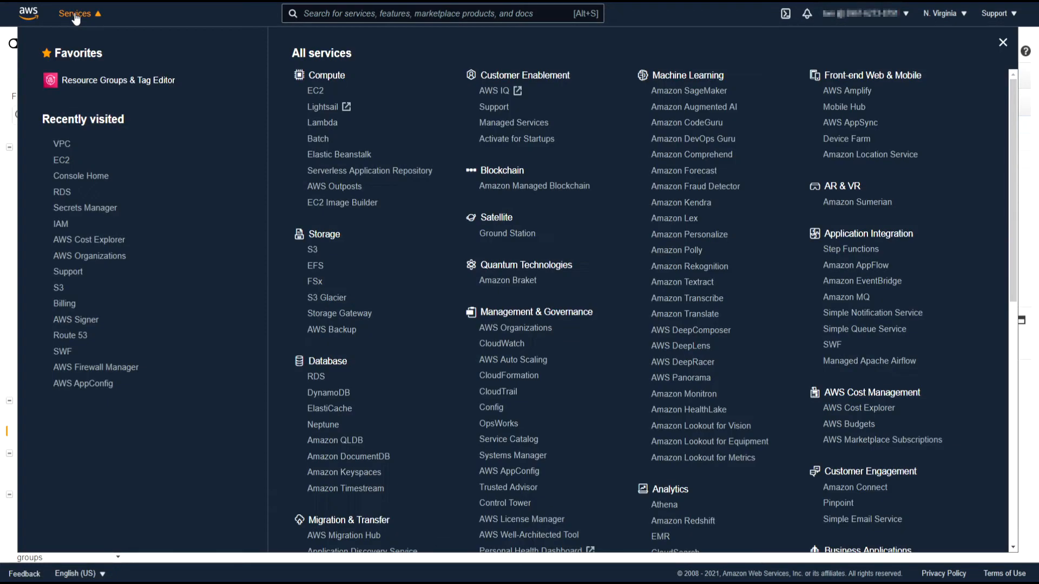
pyautogui.click(63, 160)
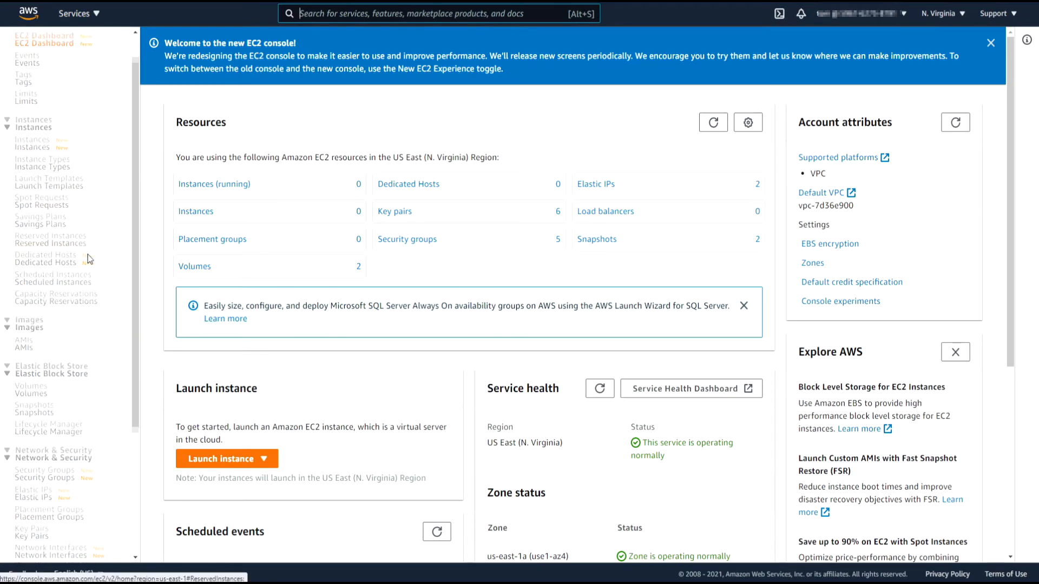
pyautogui.scroll(-4, 88, 255)
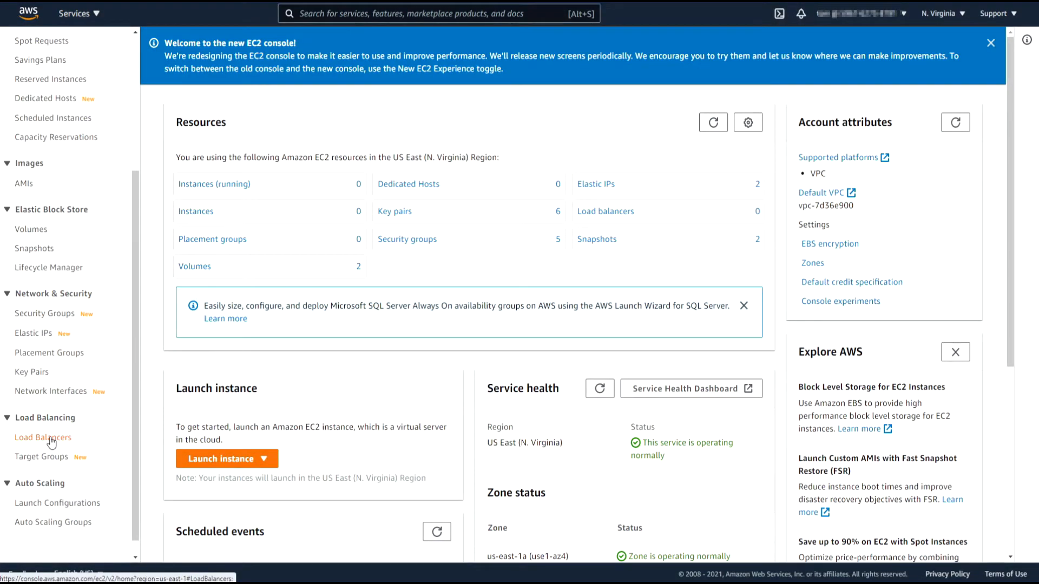
pyautogui.click(51, 443)
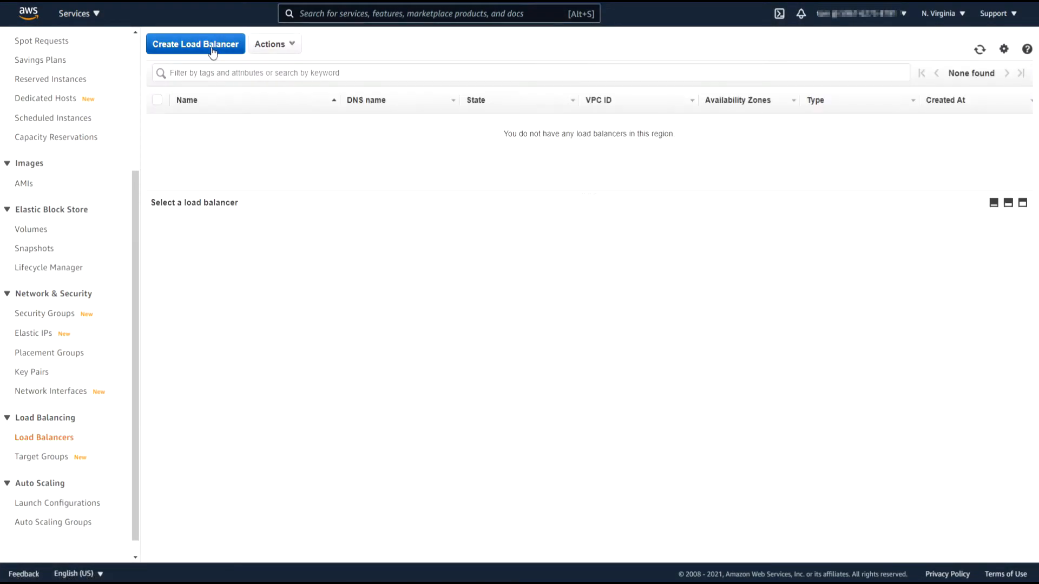
pyautogui.click(195, 44)
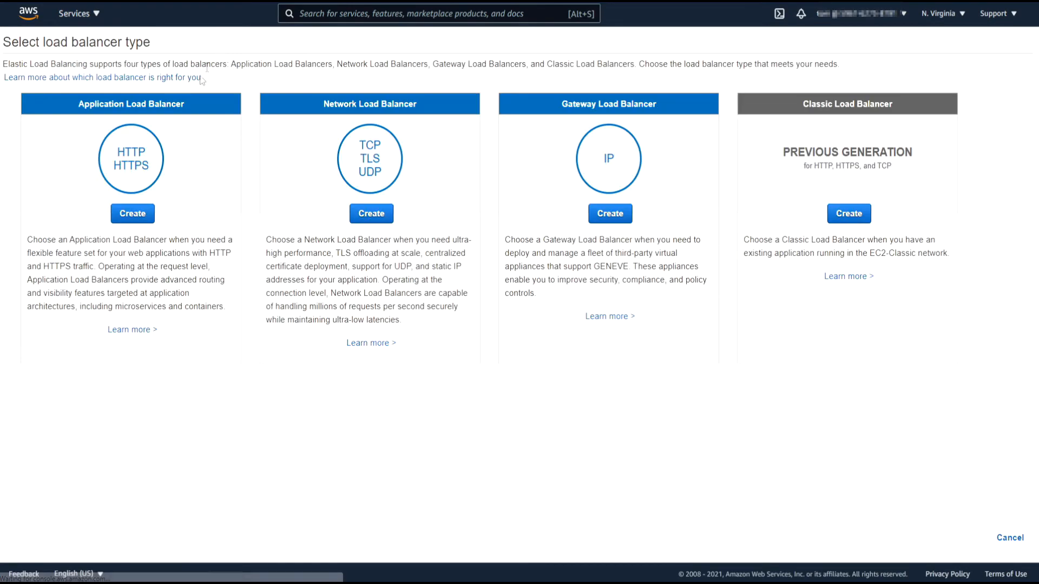
pyautogui.moveTo(80, 107); pyautogui.dragTo(200, 109)
pyautogui.click(200, 250)
pyautogui.moveTo(206, 252); pyautogui.dragTo(60, 266)
pyautogui.click(140, 214)
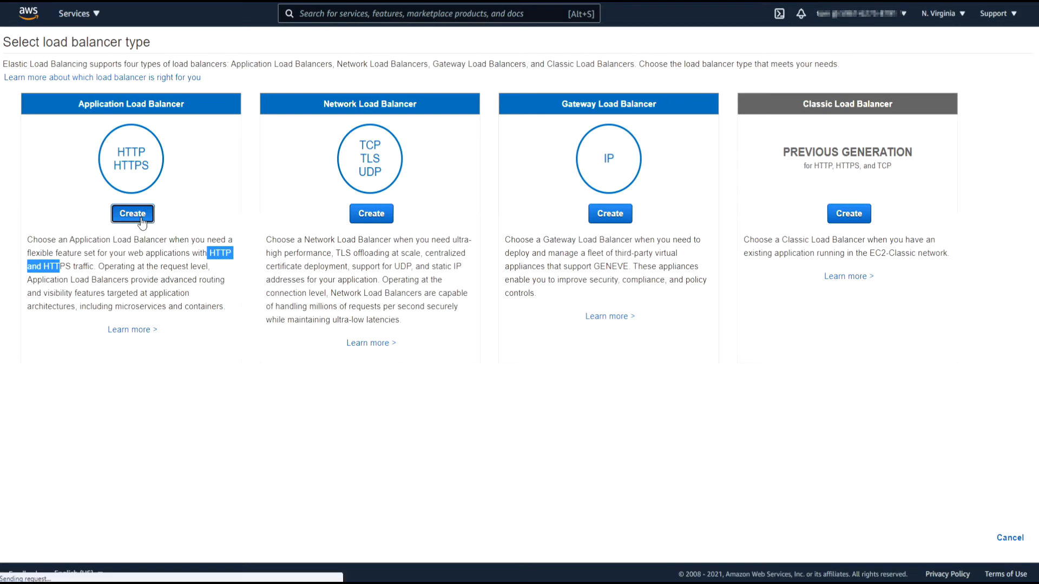
# Name the load balancer Production-ELB and assign it to the Production Network VPC.
pyautogui.click(201, 138)
pyautogui.write('Pr')
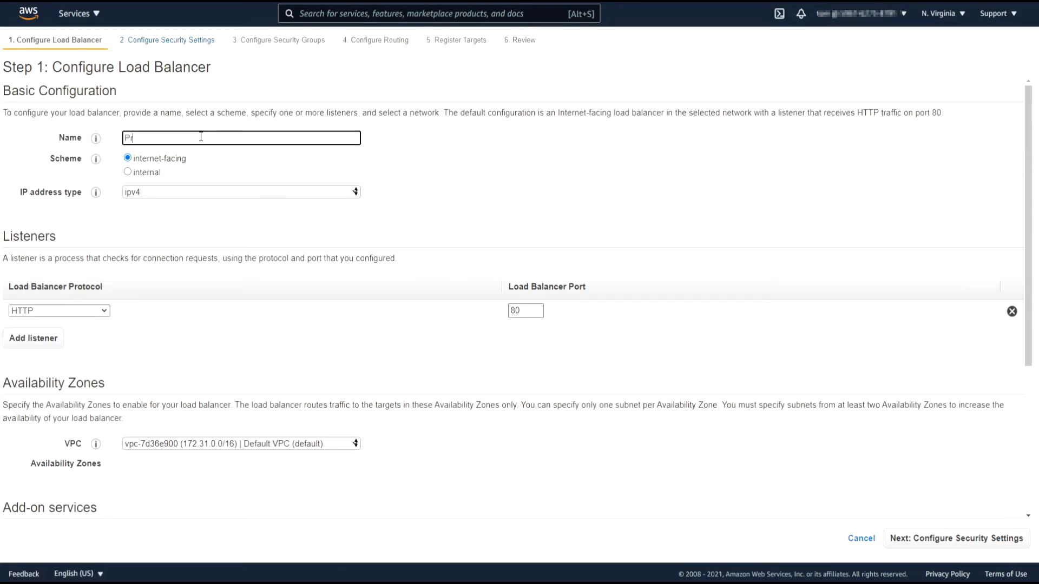
pyautogui.write('oduction-ELB')
pyautogui.scroll(-2, 338, 403)
pyautogui.click(316, 351)
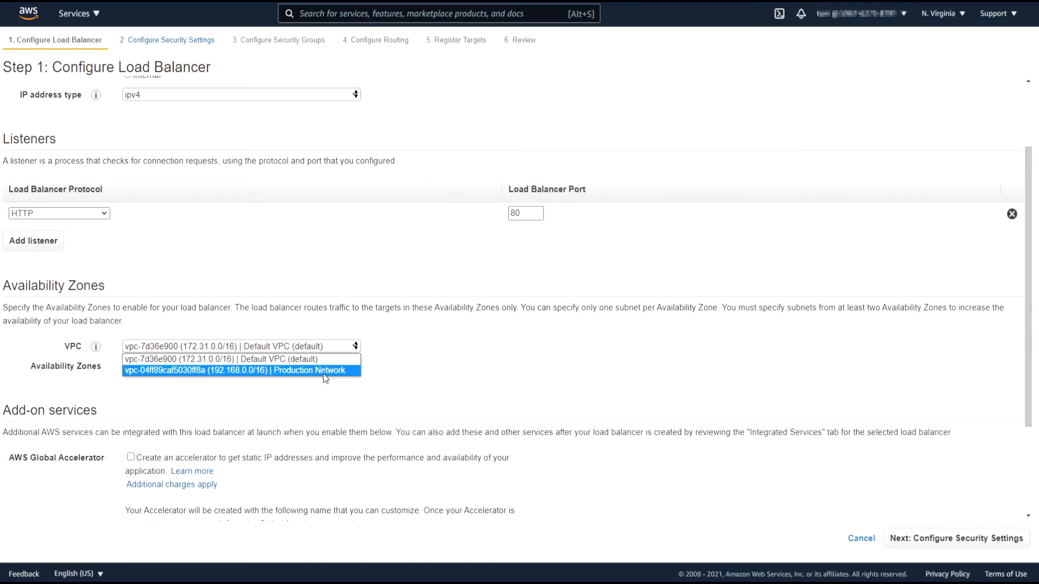
pyautogui.click(323, 371)
# Enable availability zones us-east-1a and us-east-1b for the load balancer, using subnets DMZ-SN-A and DMZ-SN-B respectively.
pyautogui.click(128, 367)
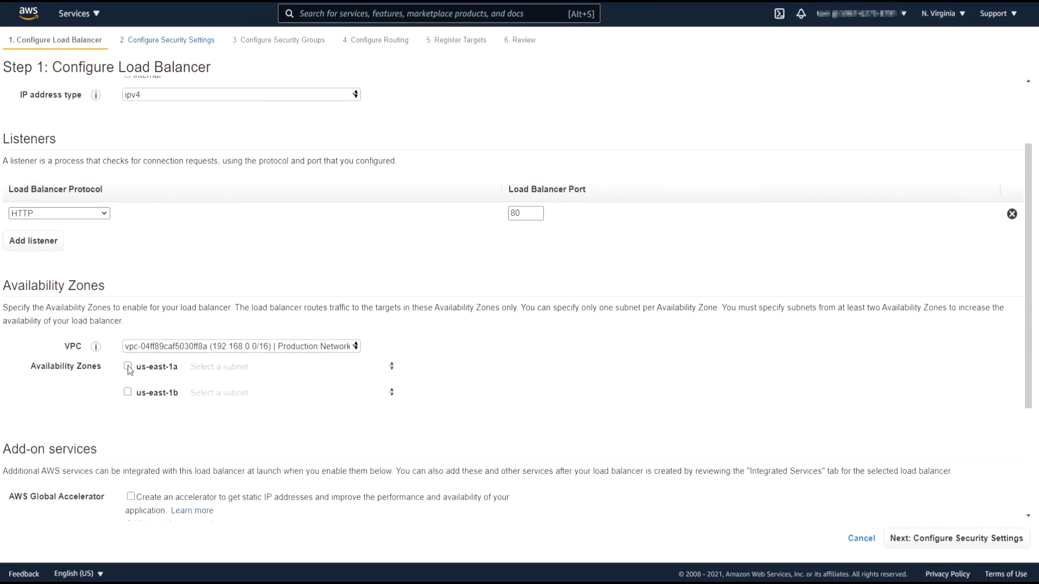
pyautogui.click(129, 392)
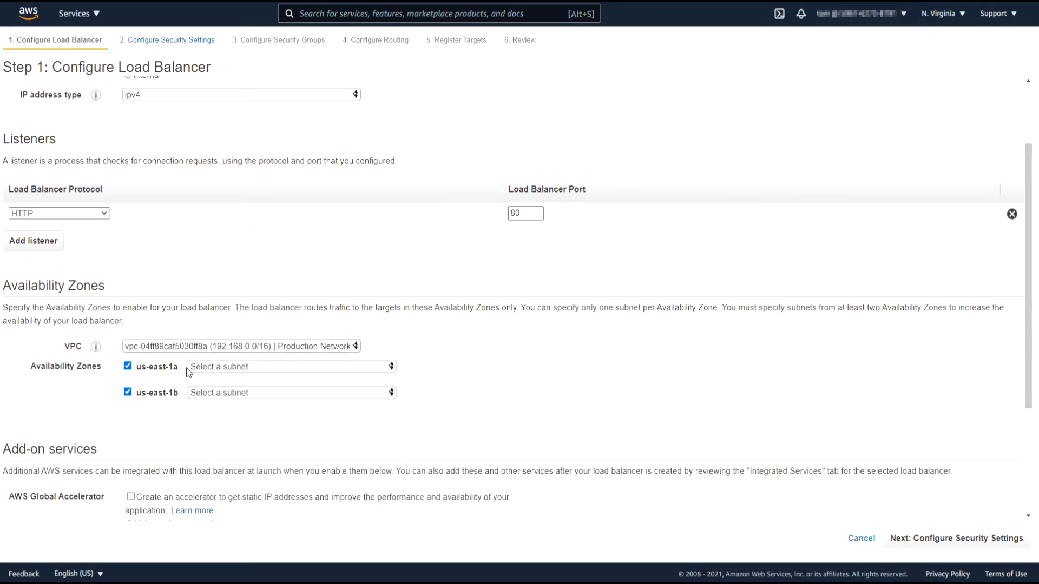
pyautogui.click(227, 368)
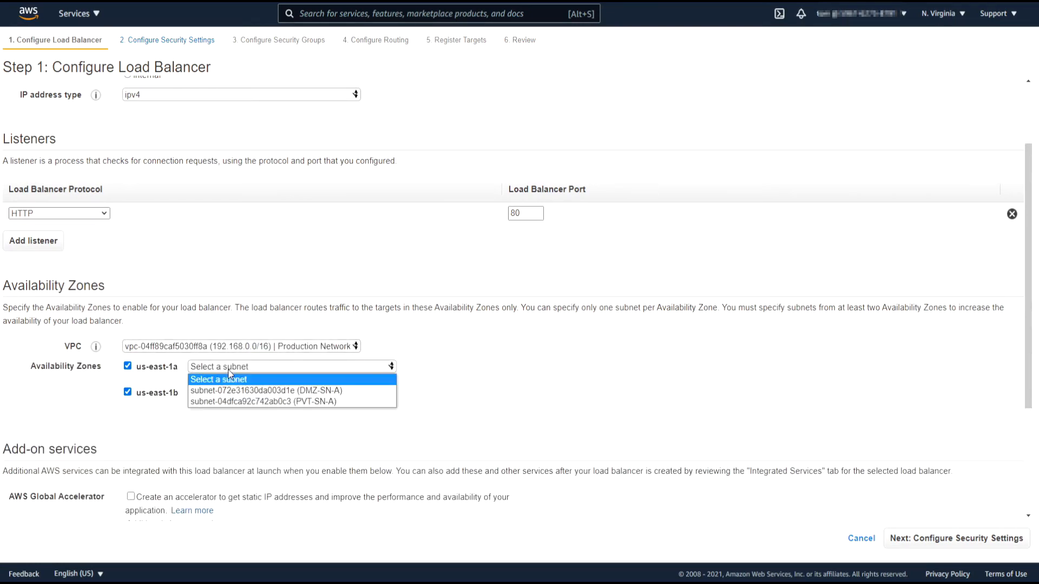
pyautogui.click(314, 390)
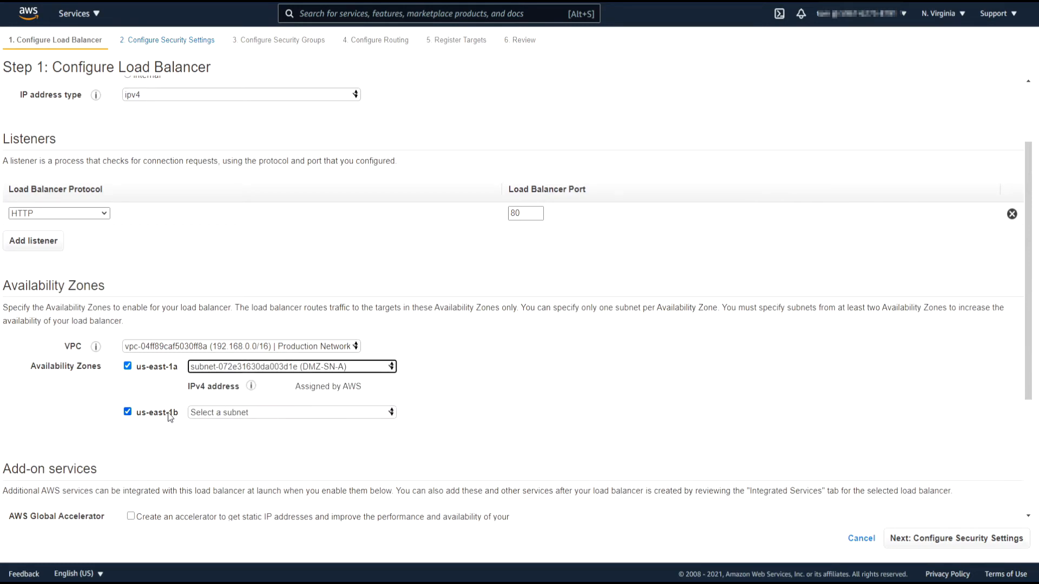
pyautogui.click(246, 414)
pyautogui.click(299, 437)
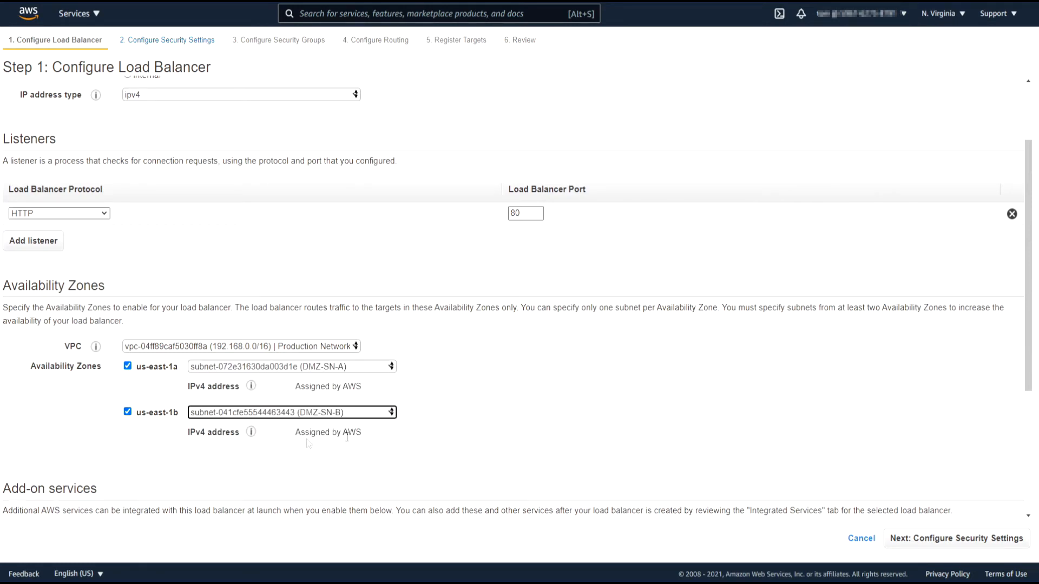
# Assign only the existing HTTP to ELB from Internet security group to the load balancer, deselecting the default group.
pyautogui.click(953, 540)
pyautogui.click(950, 539)
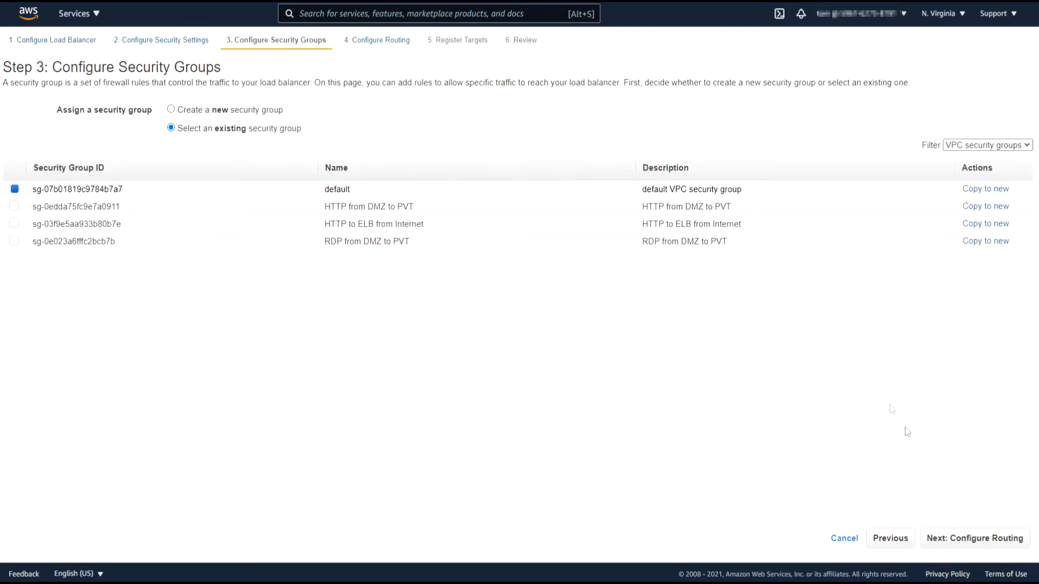
pyautogui.click(15, 224)
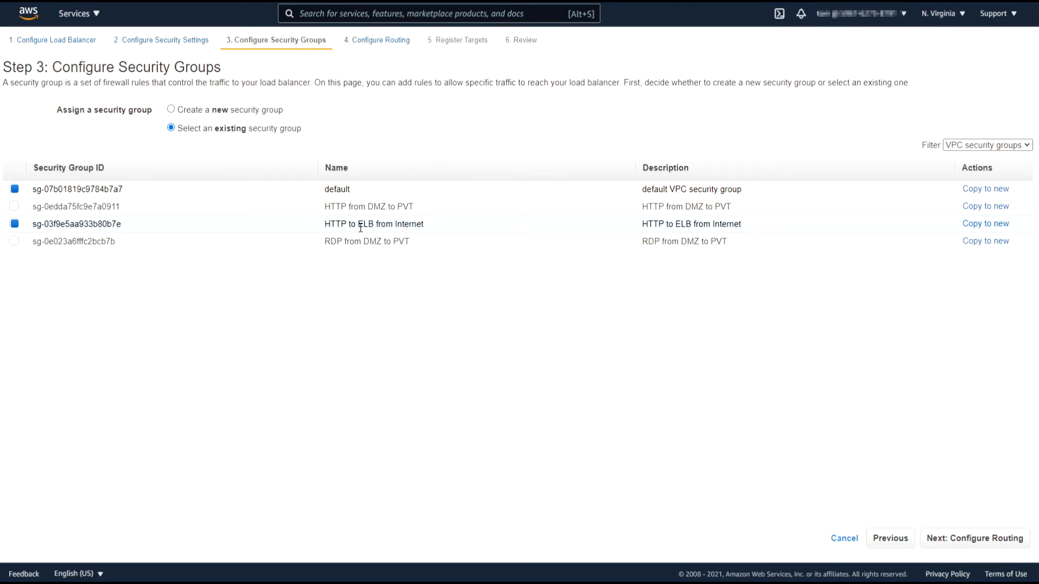
pyautogui.click(14, 189)
pyautogui.click(974, 539)
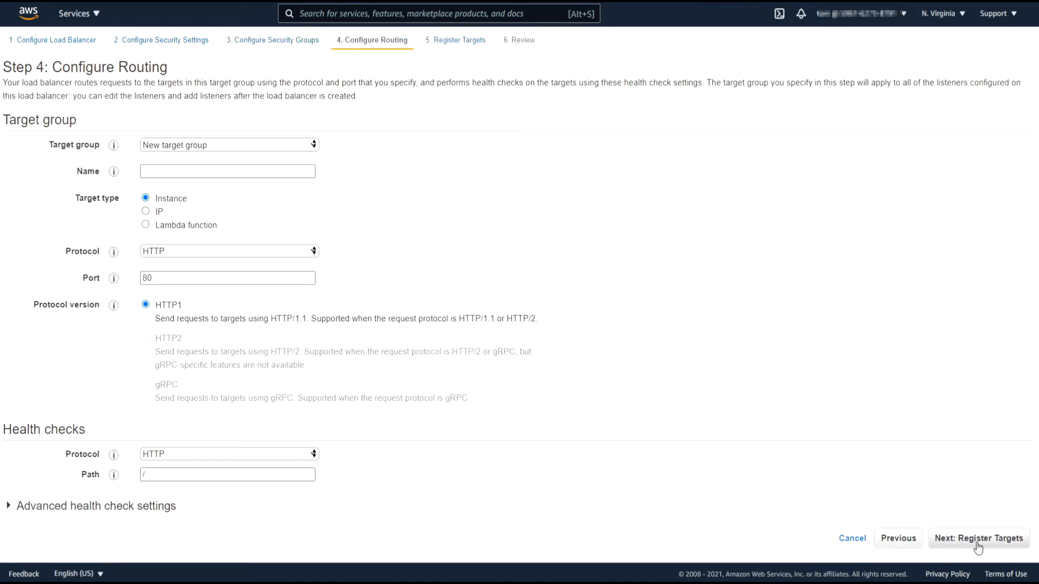
# Name the new instance target group Production-Target-Group and check its advanced health check settings.
pyautogui.click(185, 171)
pyautogui.moveTo(191, 202); pyautogui.dragTo(166, 203)
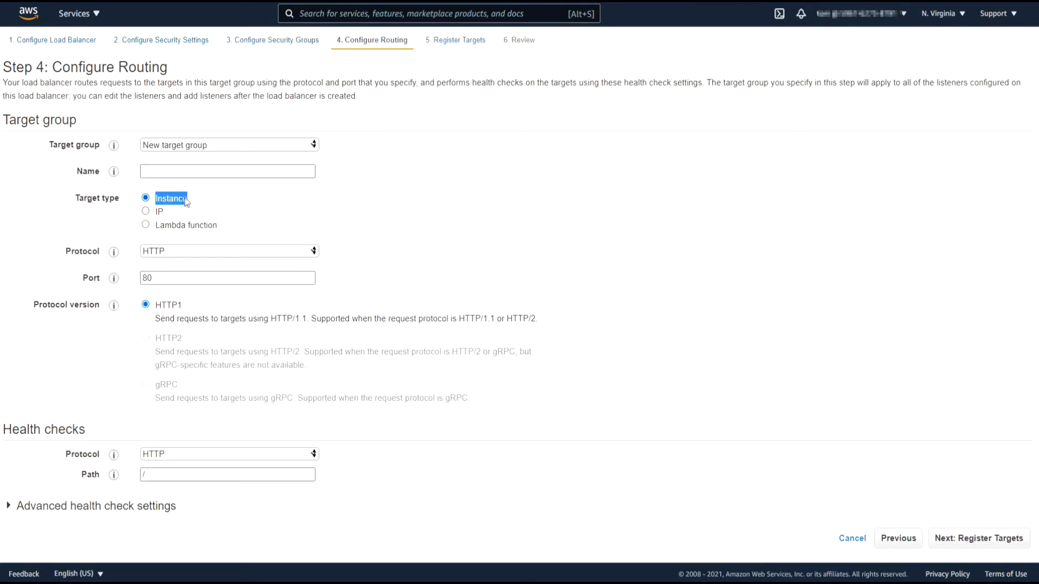
pyautogui.click(187, 168)
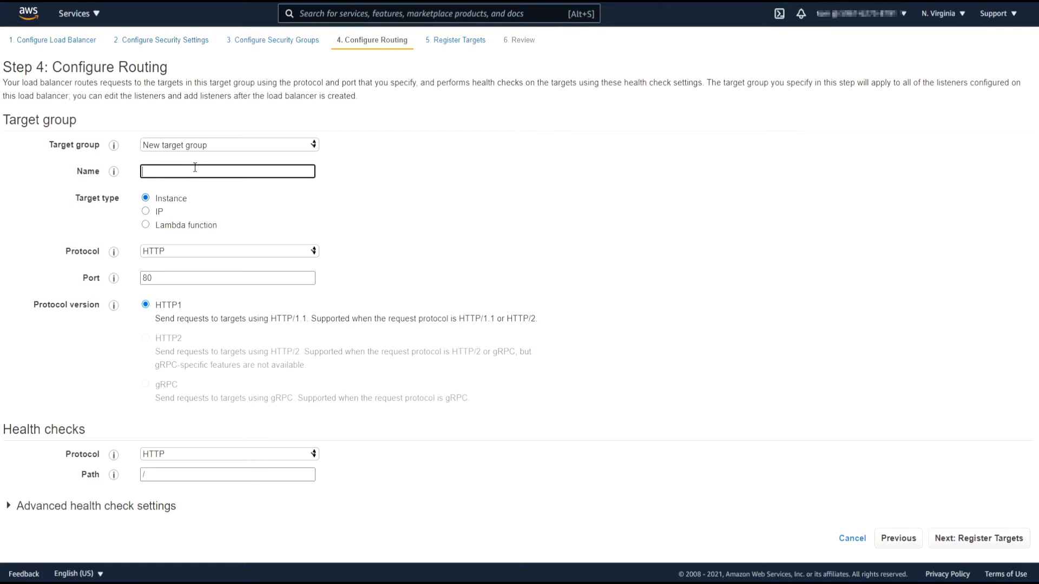
pyautogui.write('Production-Target-Group')
pyautogui.click(54, 504)
pyautogui.scroll(-3, 557, 323)
pyautogui.moveTo(113, 394)
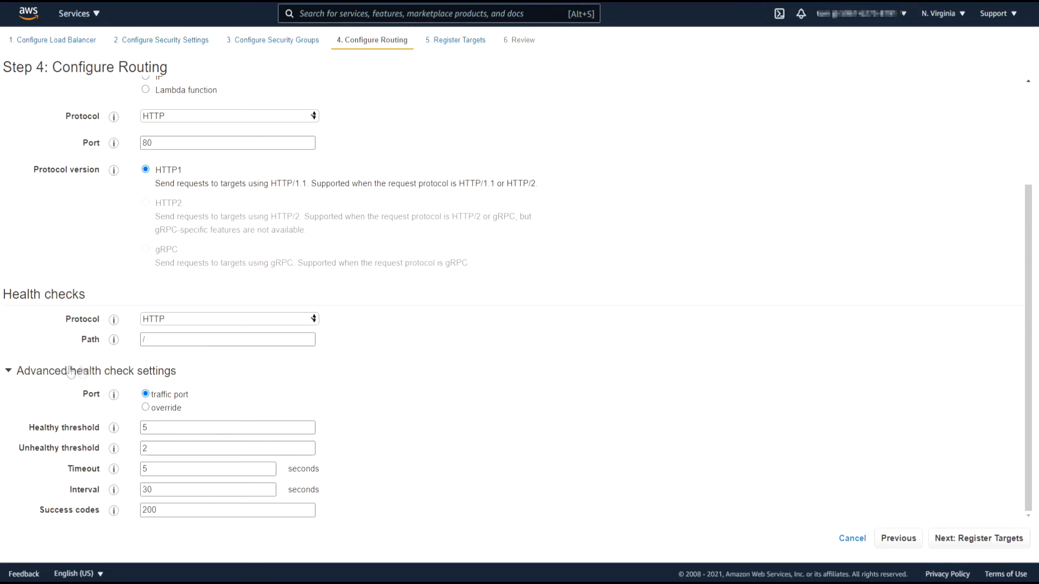
pyautogui.click(39, 372)
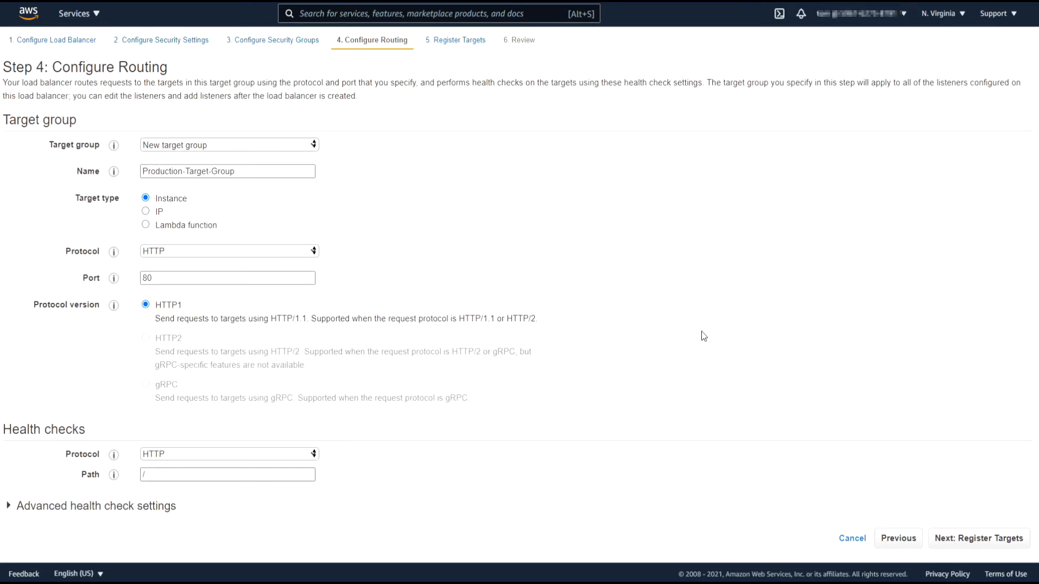
# Create the load balancer without registering any targets and return to the load balancer list.
pyautogui.click(965, 547)
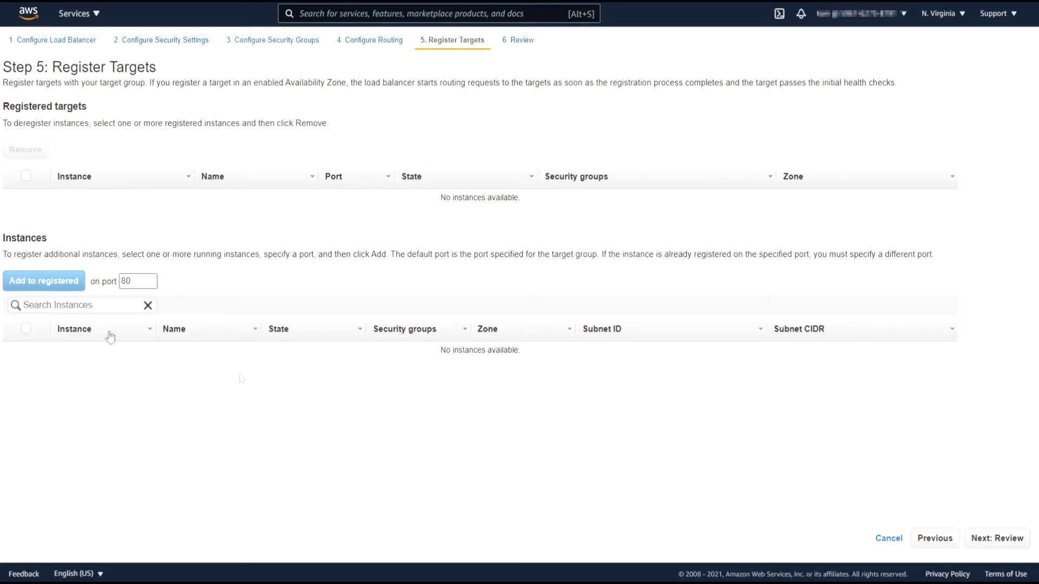
pyautogui.click(1000, 544)
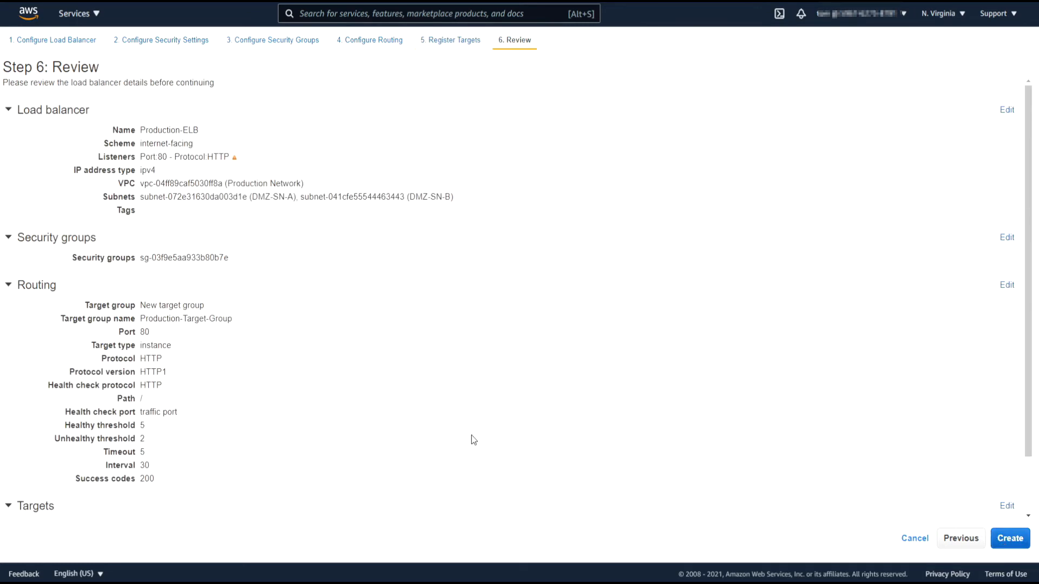
pyautogui.click(1000, 544)
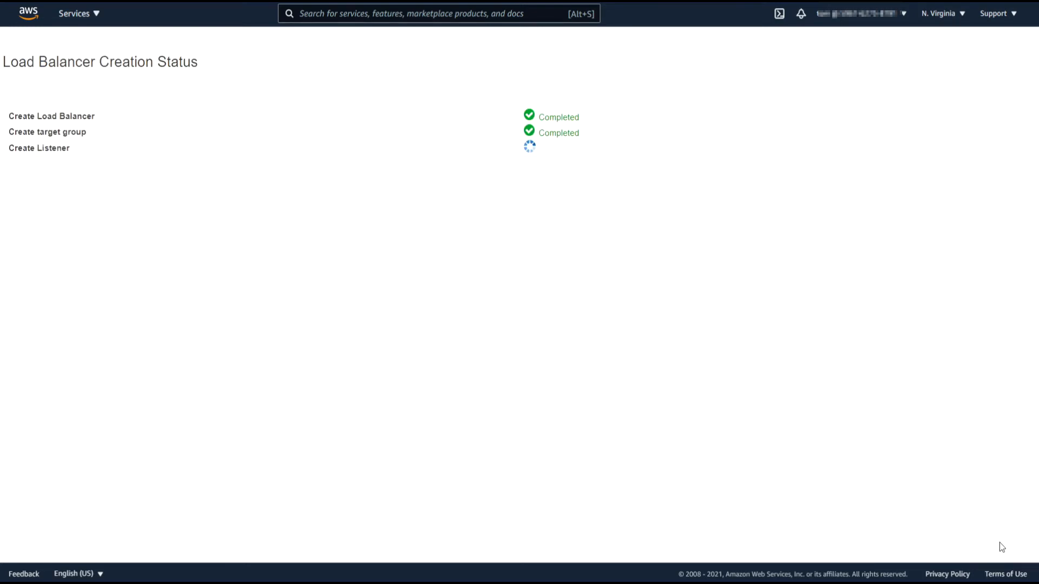
pyautogui.click(1011, 239)
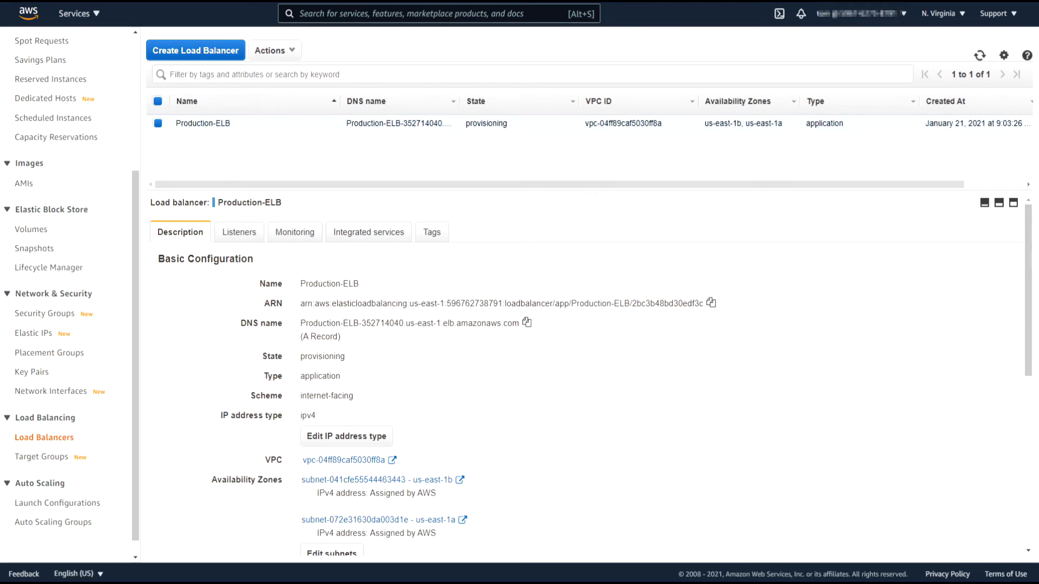
# Start launching an instance from the Bastion Host AMI with the t2.micro instance type.
pyautogui.click(25, 184)
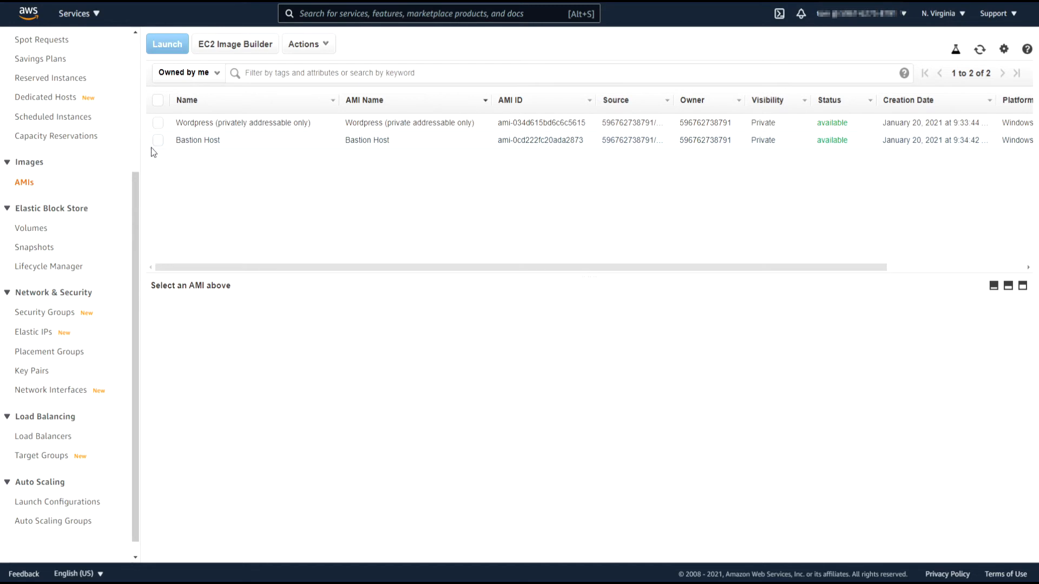
pyautogui.rightClick(197, 139)
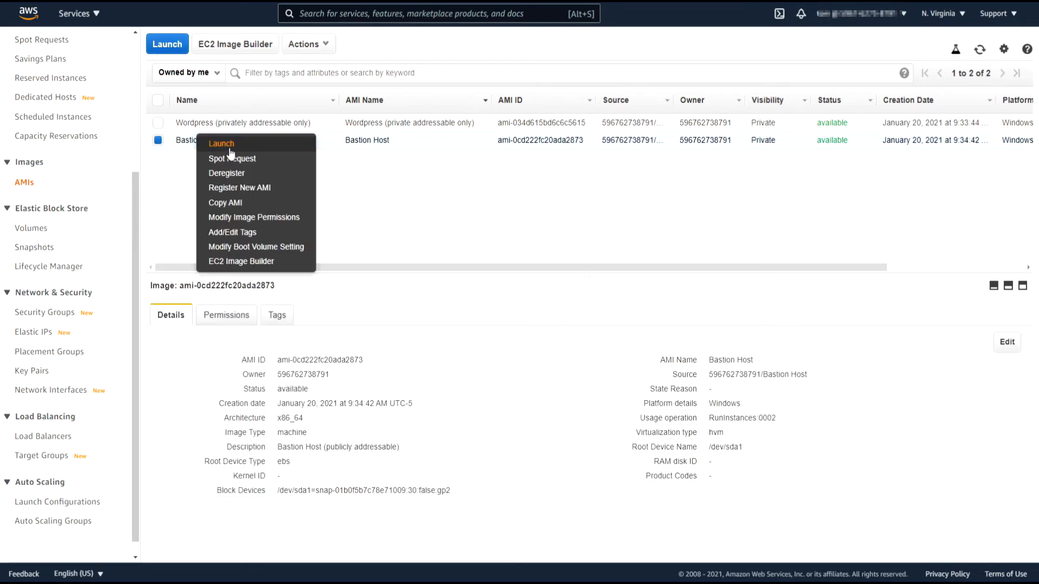
pyautogui.click(231, 154)
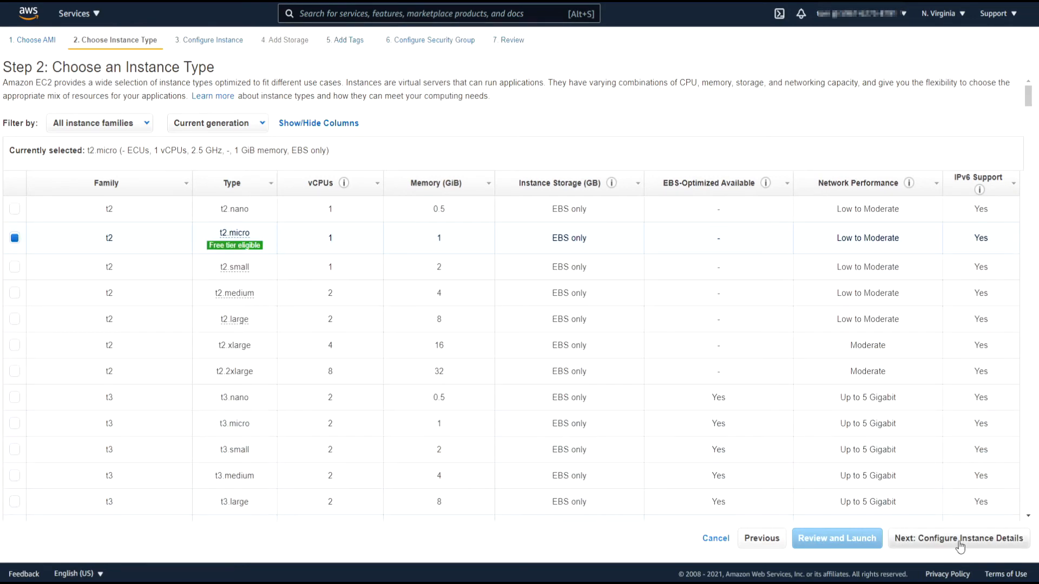
pyautogui.click(956, 539)
# Place the bastion instance in the Production Network VPC and the DMZ-SN-A subnet.
pyautogui.click(316, 237)
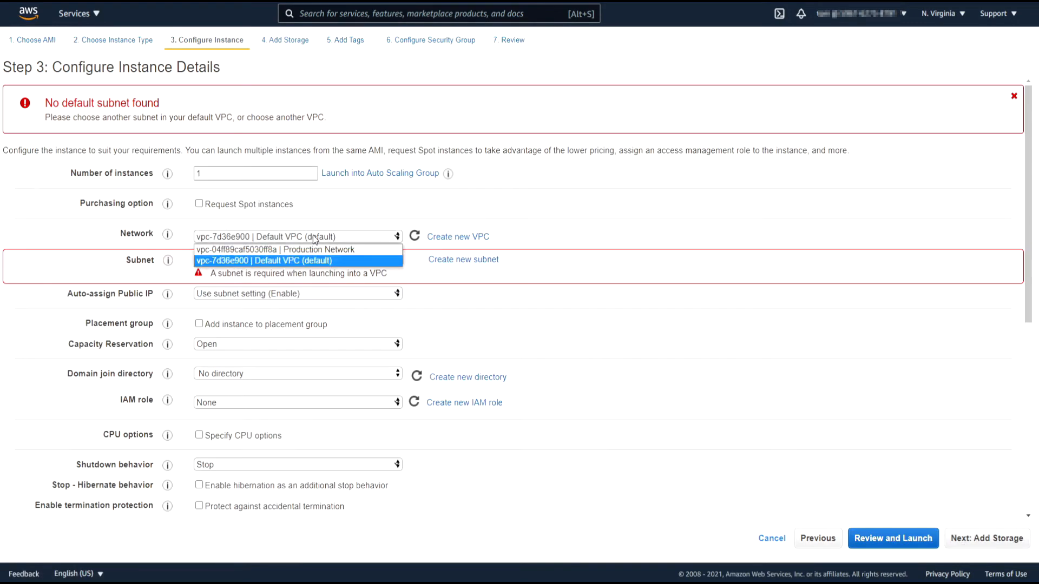
pyautogui.click(330, 253)
pyautogui.click(336, 258)
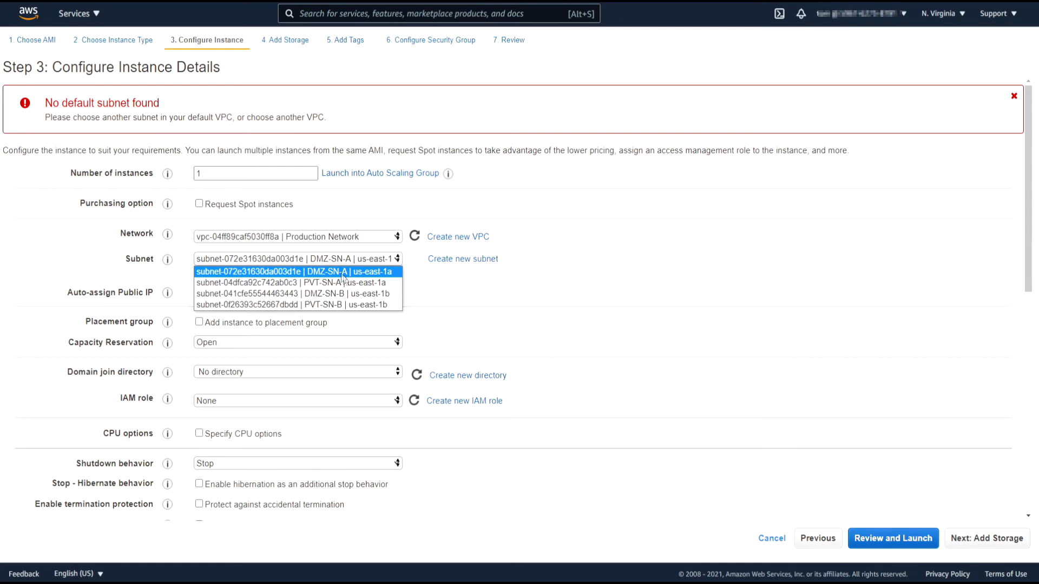
pyautogui.click(345, 274)
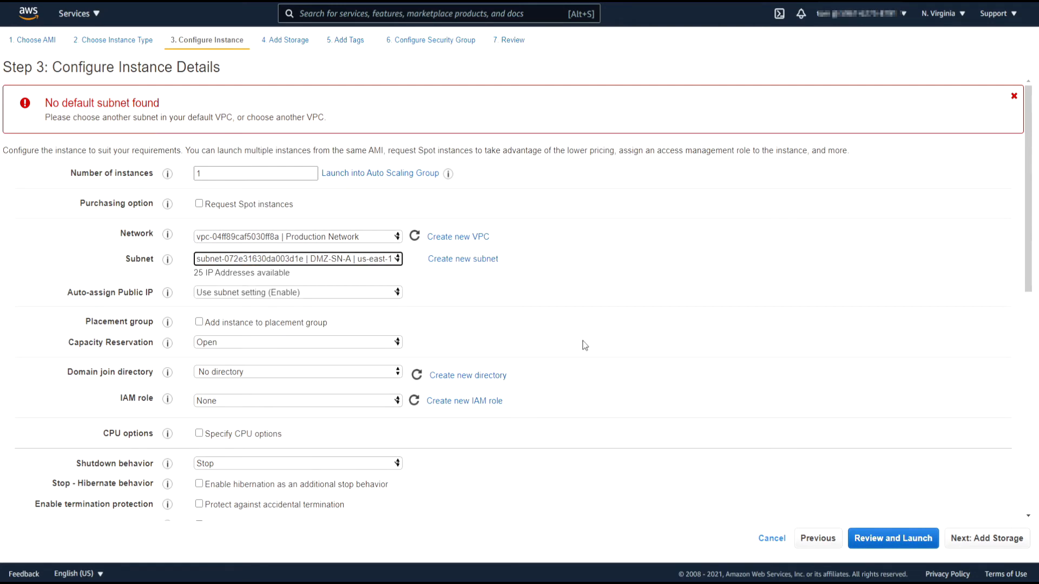
# Keep the default storage and add a Name tag with the value Bastion-A to the instance.
pyautogui.click(986, 538)
pyautogui.click(975, 538)
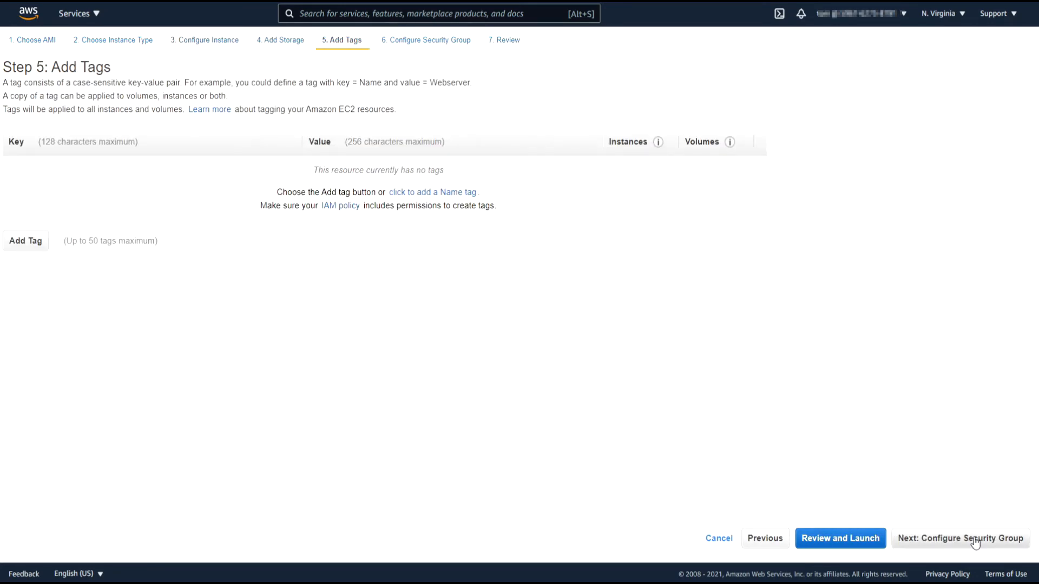
pyautogui.click(43, 243)
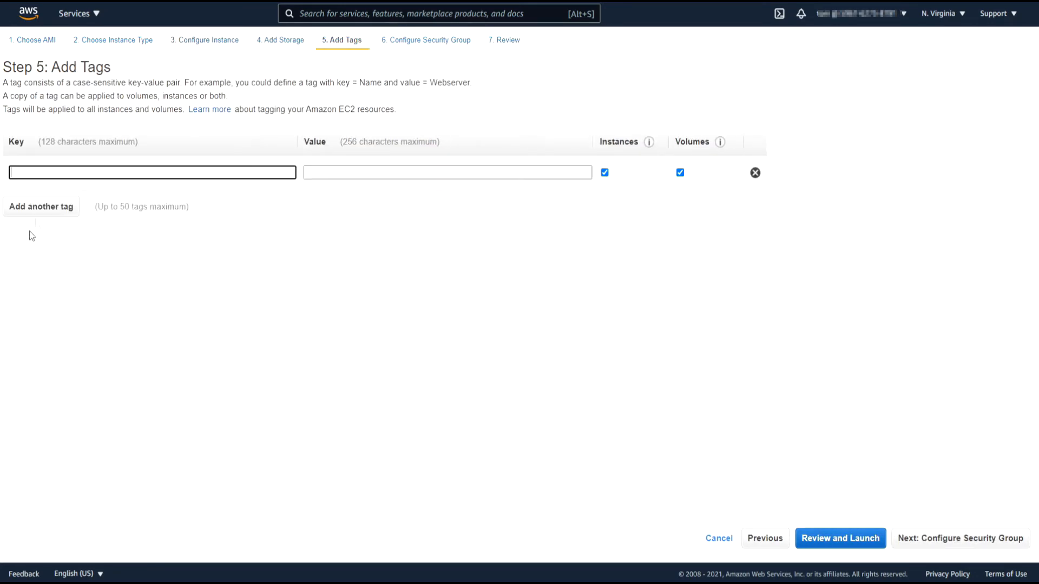
pyautogui.write('n')
pyautogui.click(50, 196)
pyautogui.click(356, 175)
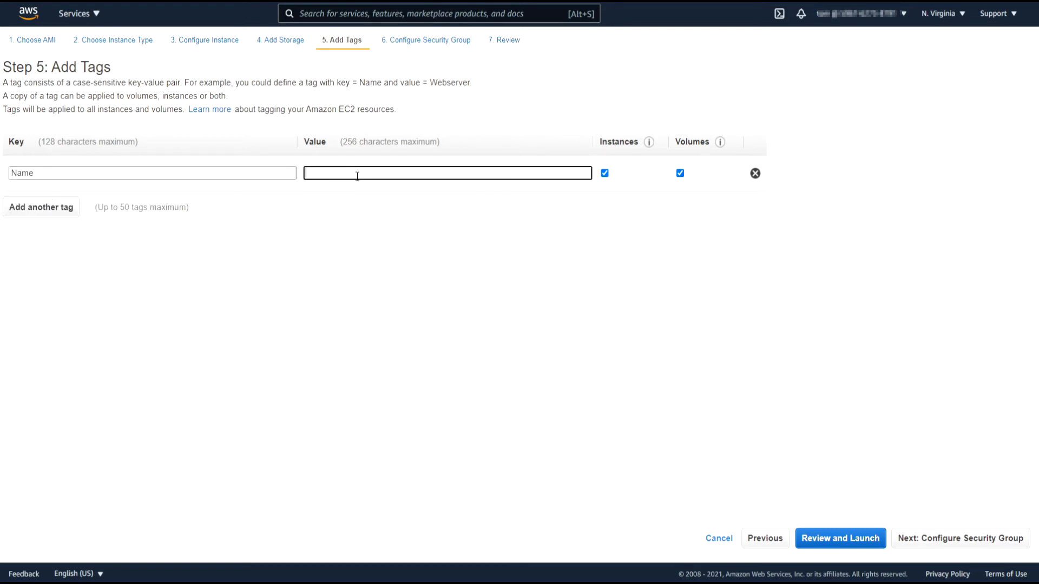
pyautogui.write('Bastion-A')
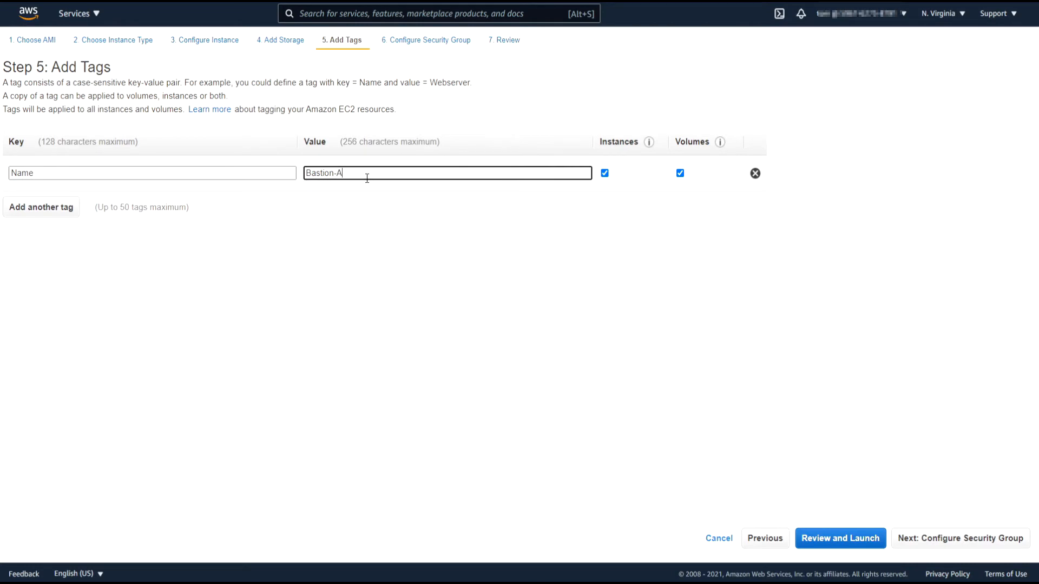
pyautogui.hotkey('ctrl', 'a')
# Set up a new security group for the instance named RDP from internet to DMZ.
pyautogui.click(950, 541)
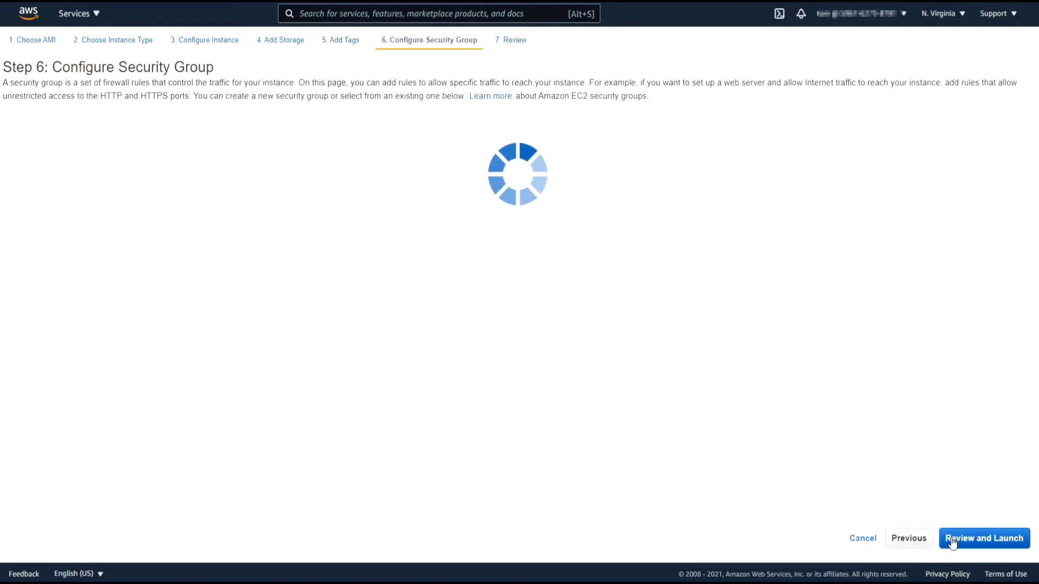
pyautogui.click(219, 135)
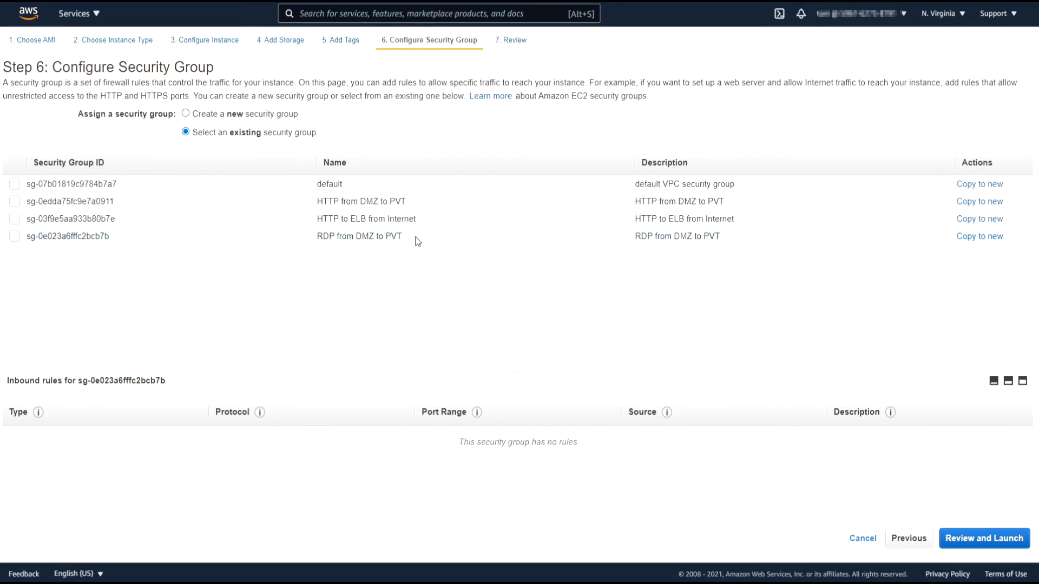
pyautogui.click(238, 114)
pyautogui.moveTo(279, 155); pyautogui.dragTo(188, 153)
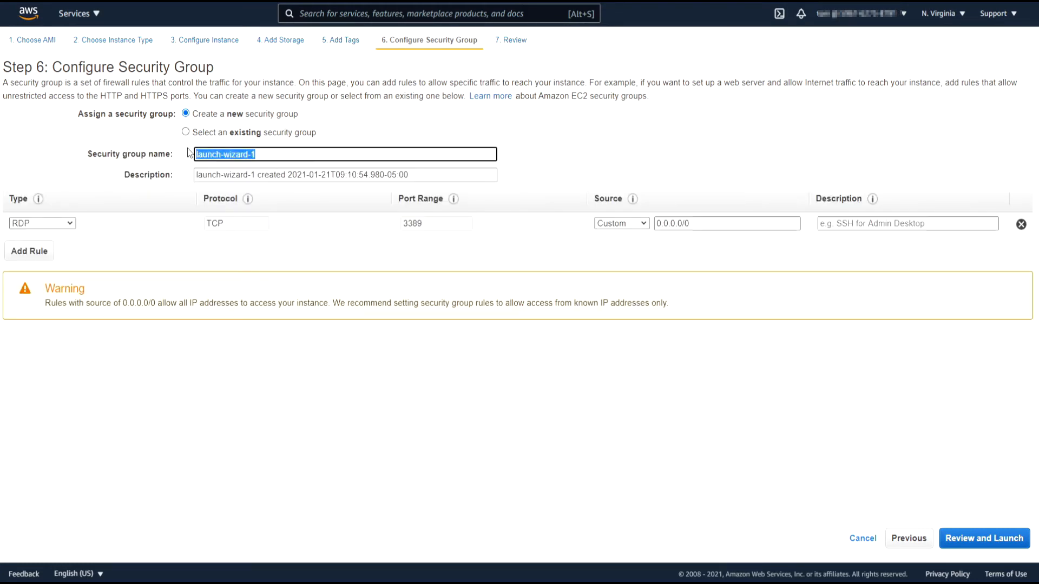
pyautogui.write('RDP from internet to DMZ')
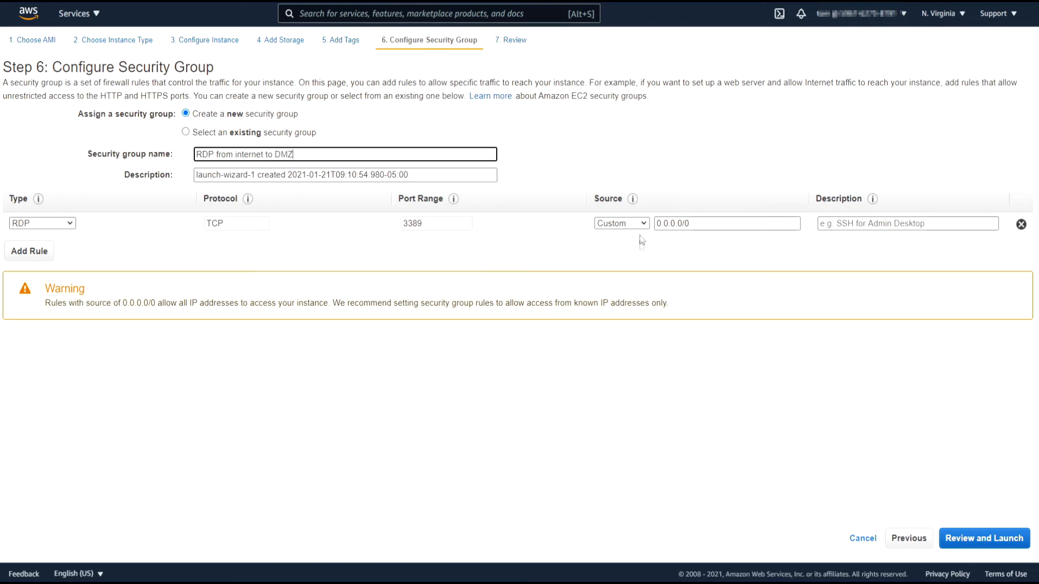
# Set the RDP rule's source to My IP and continue through the launch review to the key pair selection.
pyautogui.moveTo(689, 224); pyautogui.dragTo(652, 227)
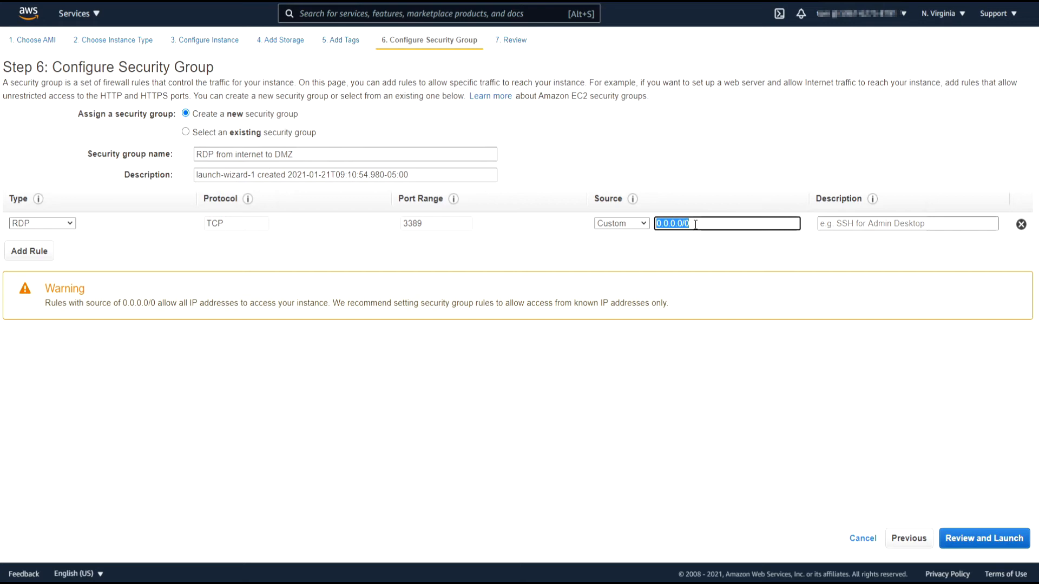
pyautogui.click(635, 223)
pyautogui.click(618, 259)
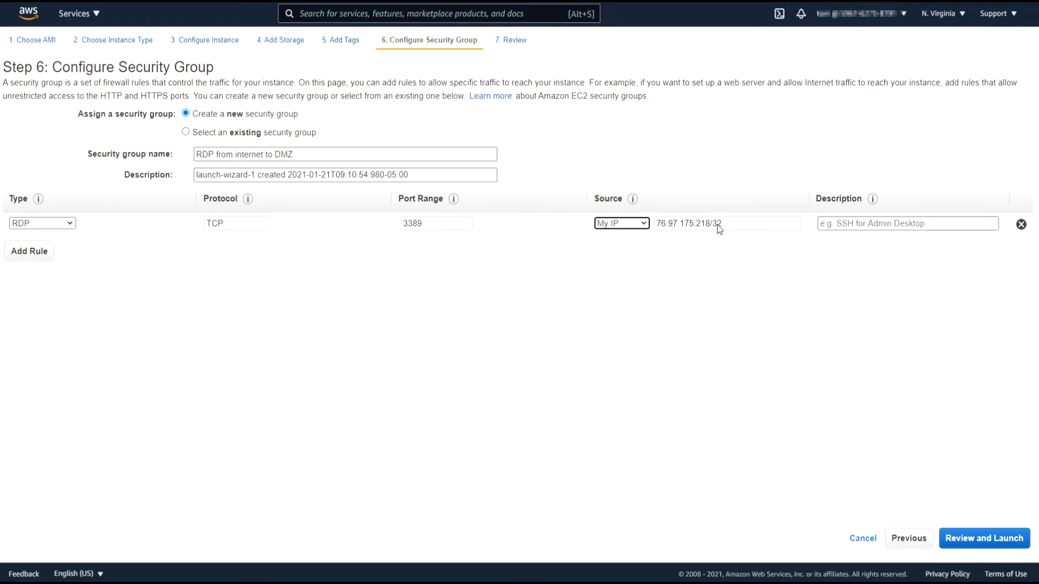
pyautogui.click(982, 539)
pyautogui.click(1005, 539)
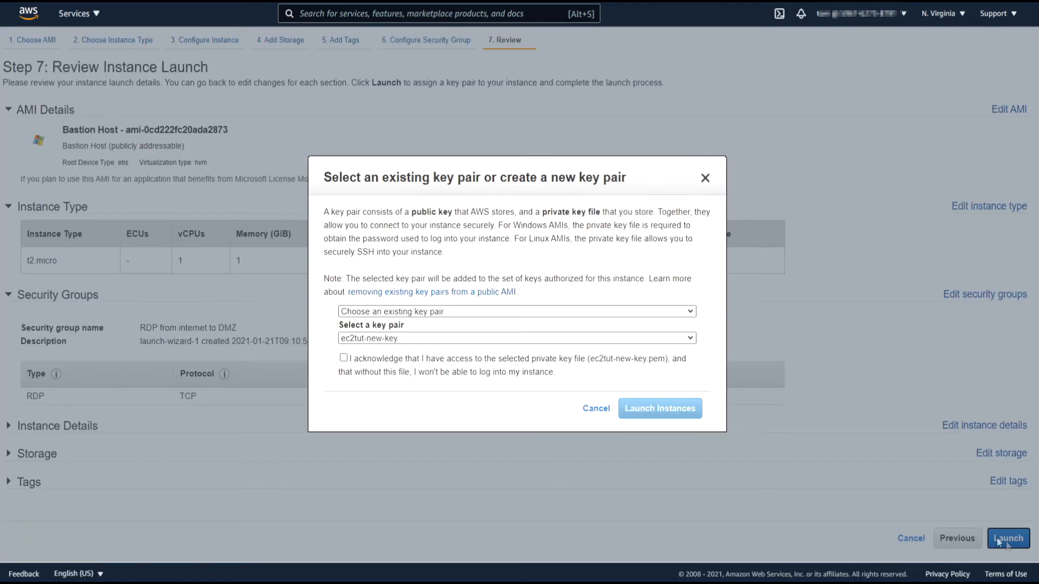
# Acknowledge access to the existing ec2tut-new-key key pair, launch the Bastion-A instance, and open the instances list.
pyautogui.click(343, 358)
pyautogui.click(645, 406)
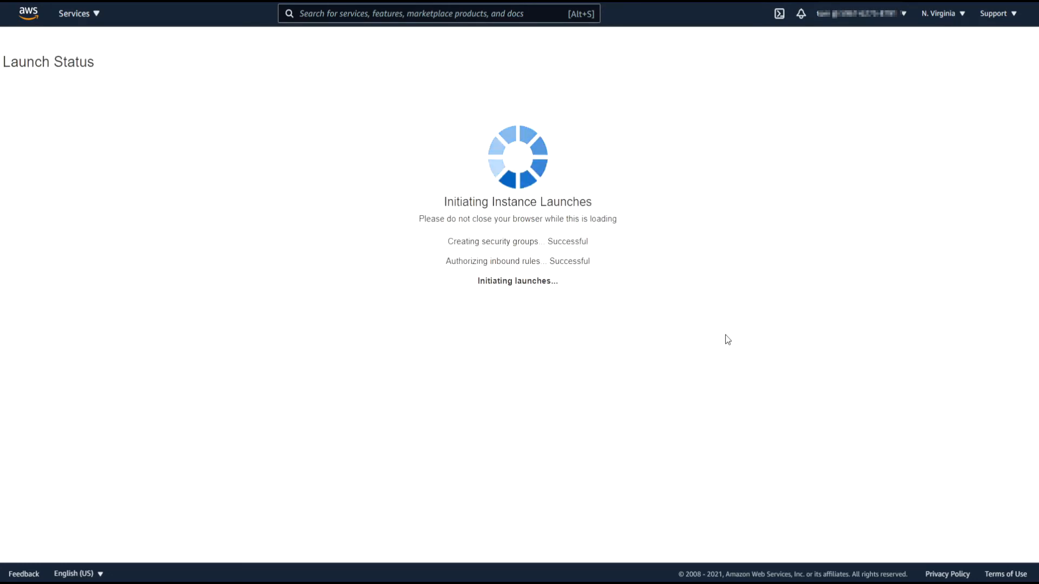
pyautogui.click(991, 467)
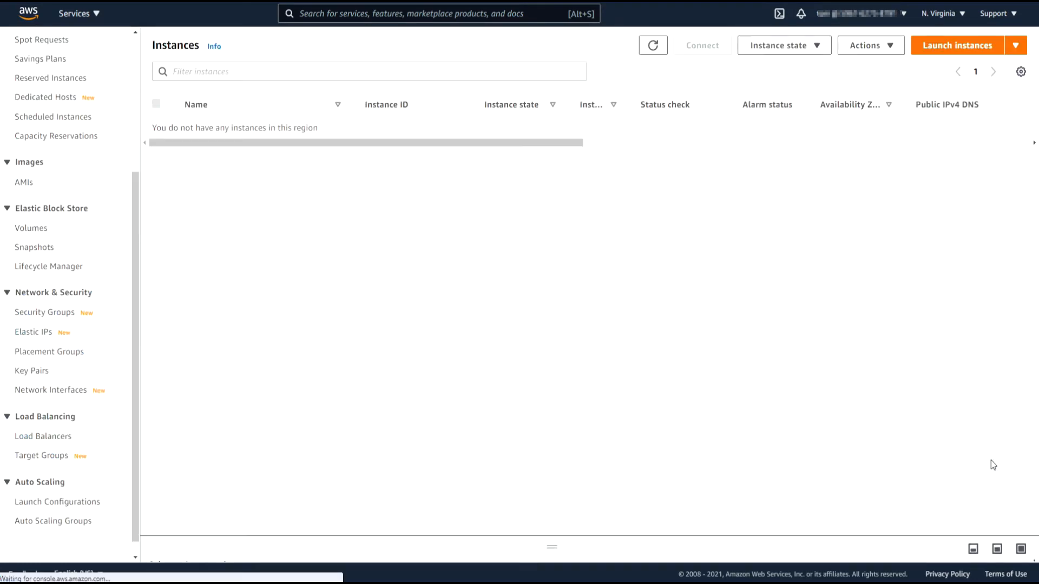
# Start launching another instance from the Bastion Host AMI, keeping the t2.micro type, and continue to the instance details.
pyautogui.click(27, 183)
pyautogui.click(189, 143)
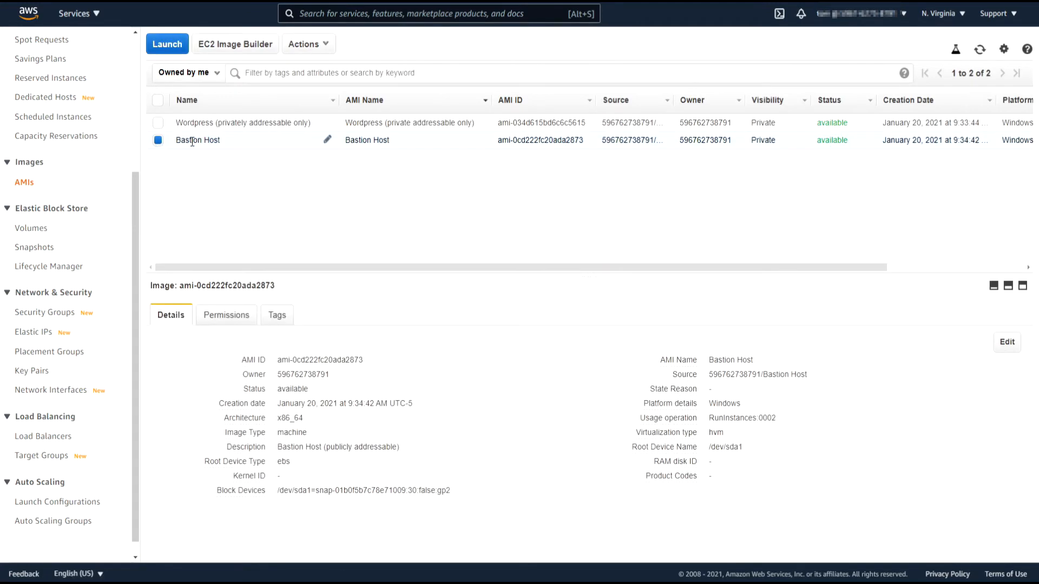
pyautogui.rightClick(192, 145)
pyautogui.click(213, 83)
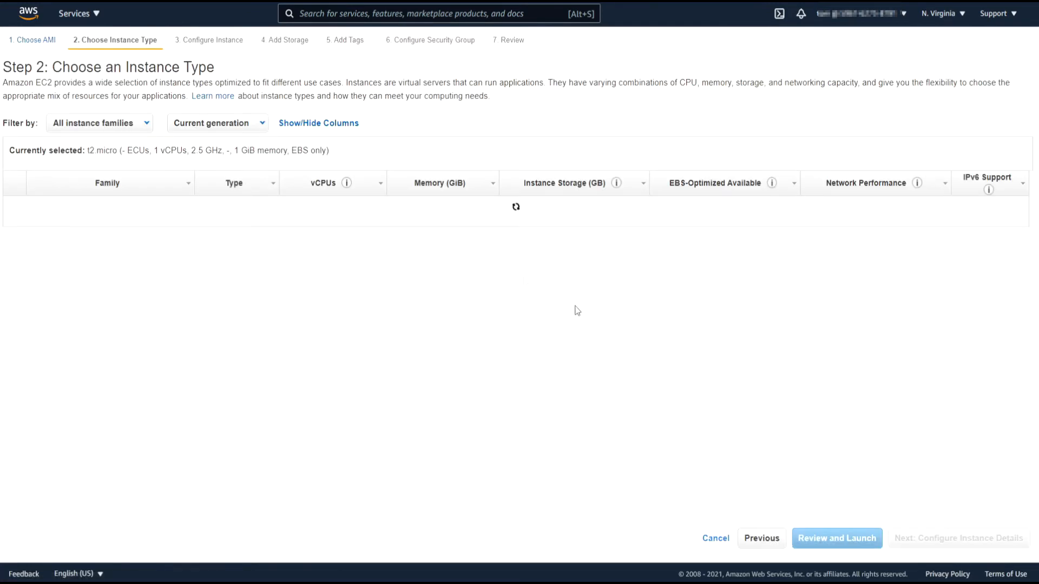
pyautogui.click(1006, 547)
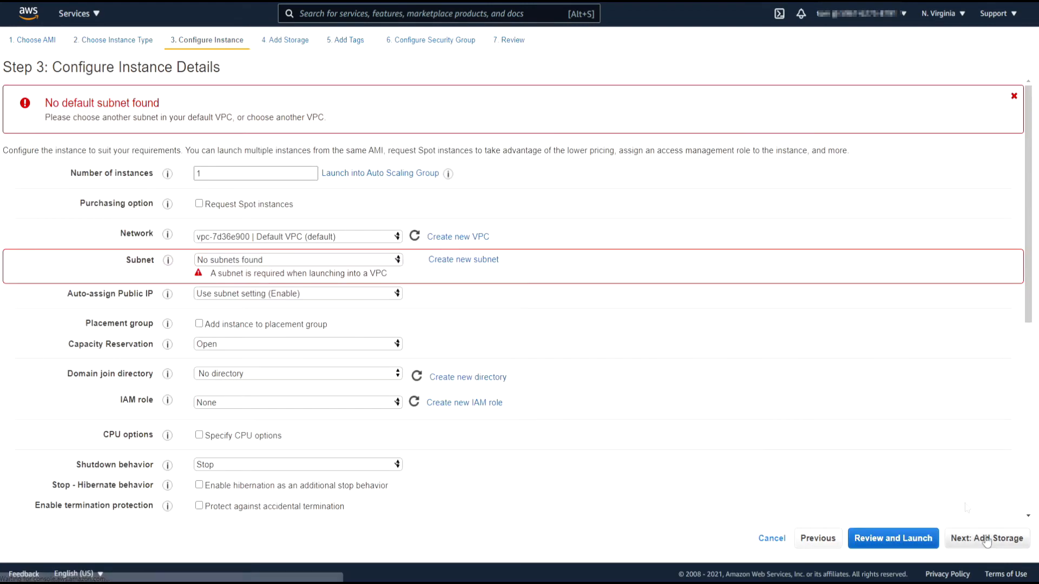
# Place the second bastion instance in the Production Network VPC and the DMZ-SN-B subnet.
pyautogui.click(340, 237)
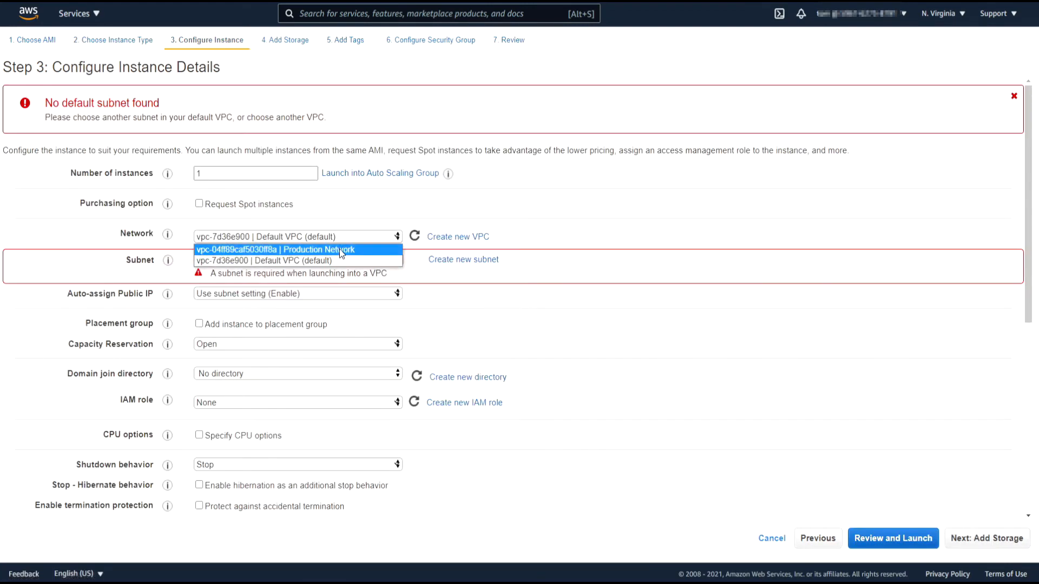
pyautogui.click(339, 253)
pyautogui.click(335, 261)
pyautogui.click(333, 293)
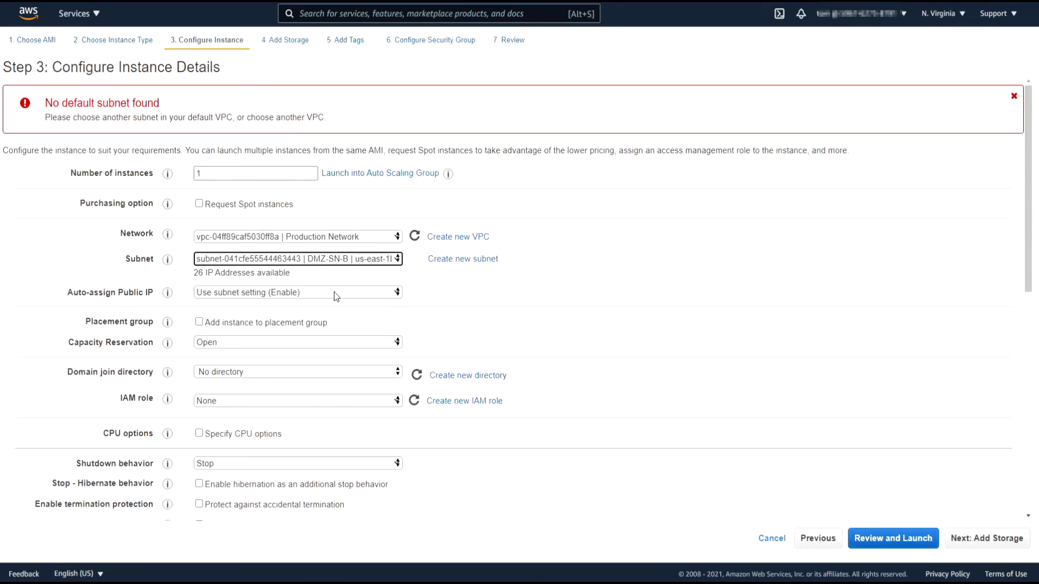
pyautogui.click(959, 545)
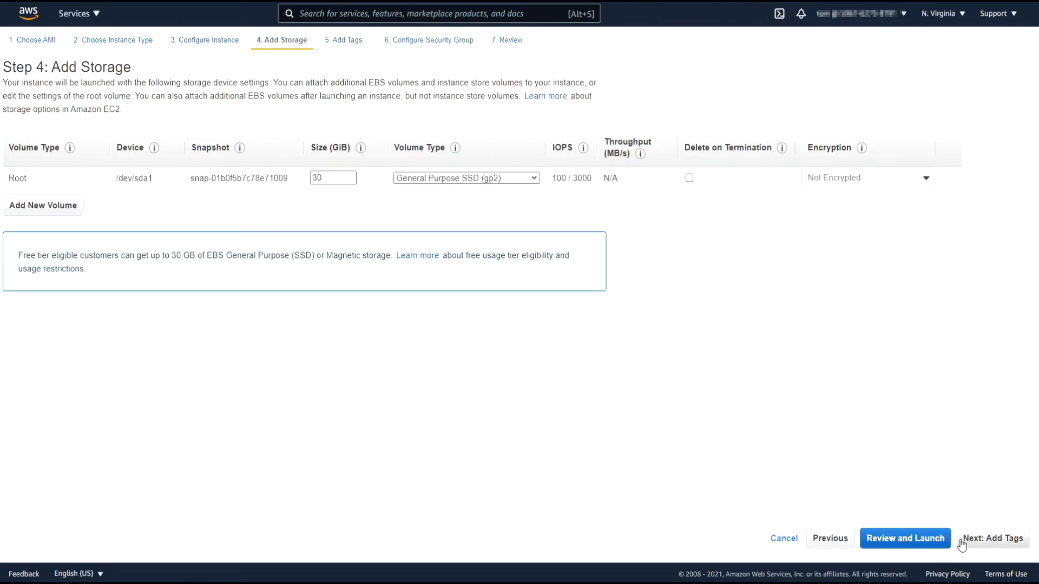
# Keep the default storage and add a Name tag with the value Bastion-B to the instance.
pyautogui.click(961, 545)
pyautogui.click(44, 240)
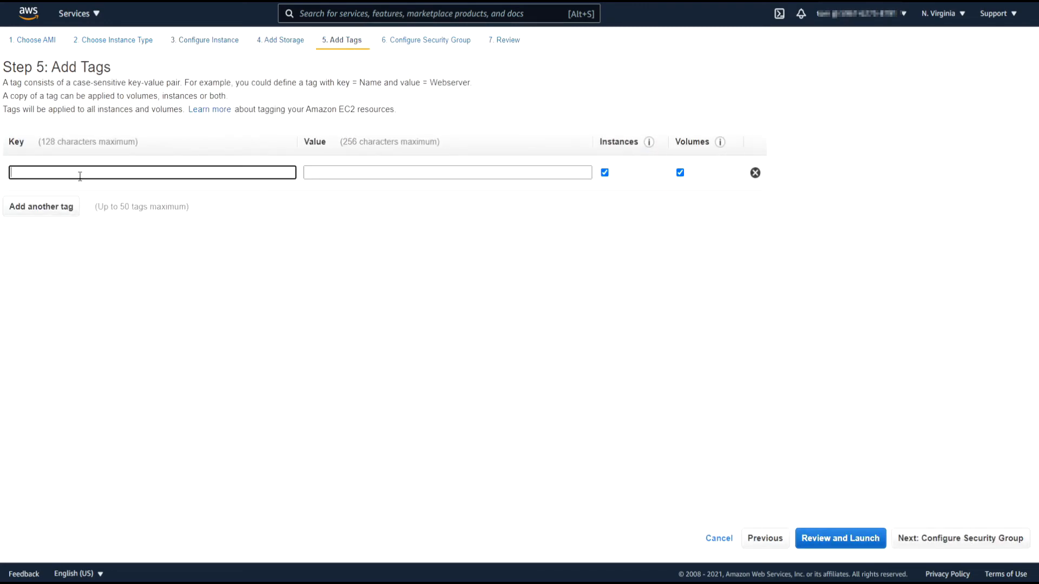
pyautogui.click(106, 195)
pyautogui.click(378, 169)
pyautogui.write('Bastion-B')
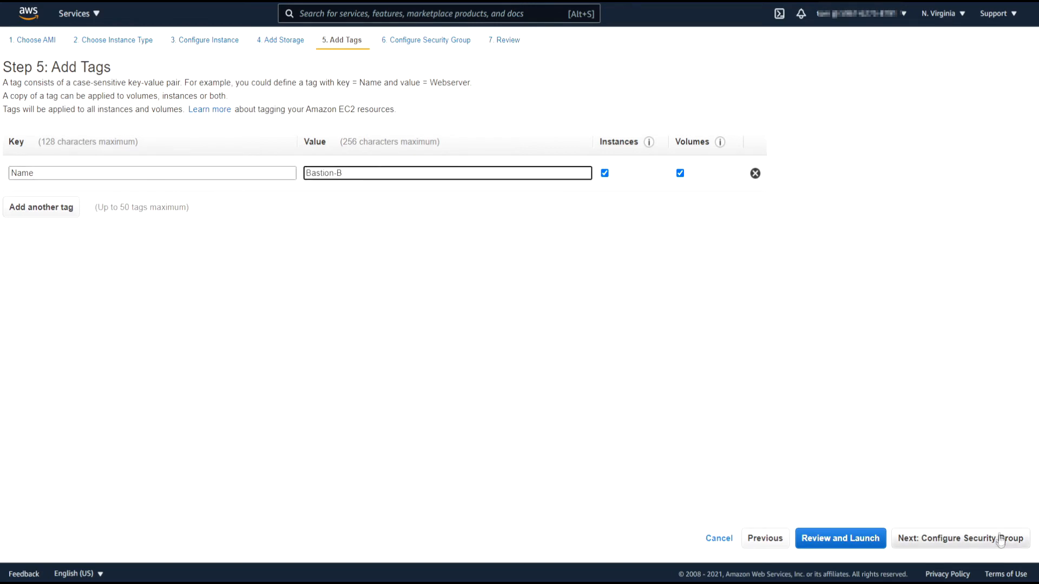
pyautogui.click(1000, 536)
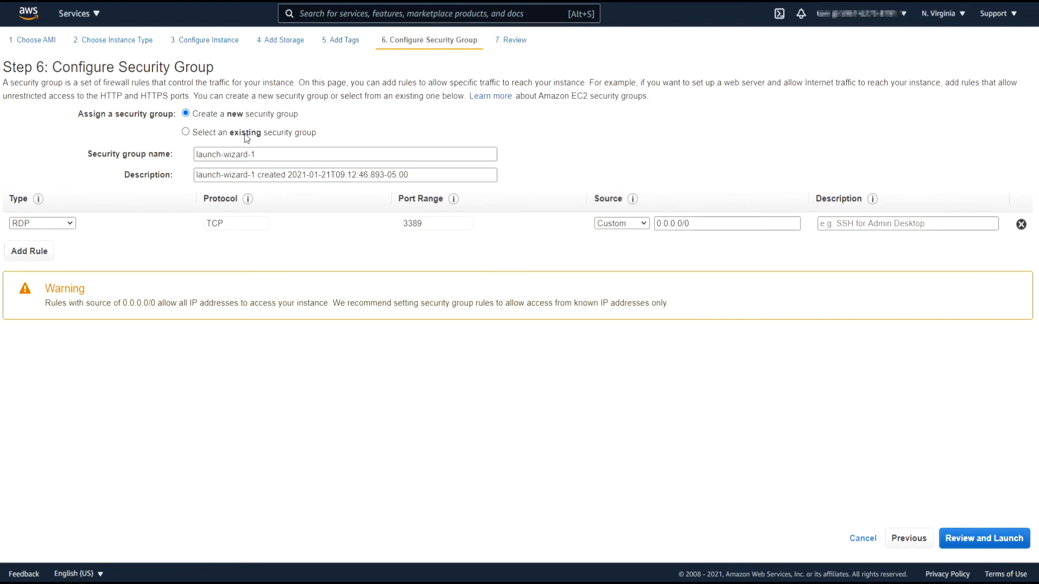
# Assign the existing security group RDP from internet to DMZ and launch the Bastion-B instance with the existing key pair.
pyautogui.click(245, 135)
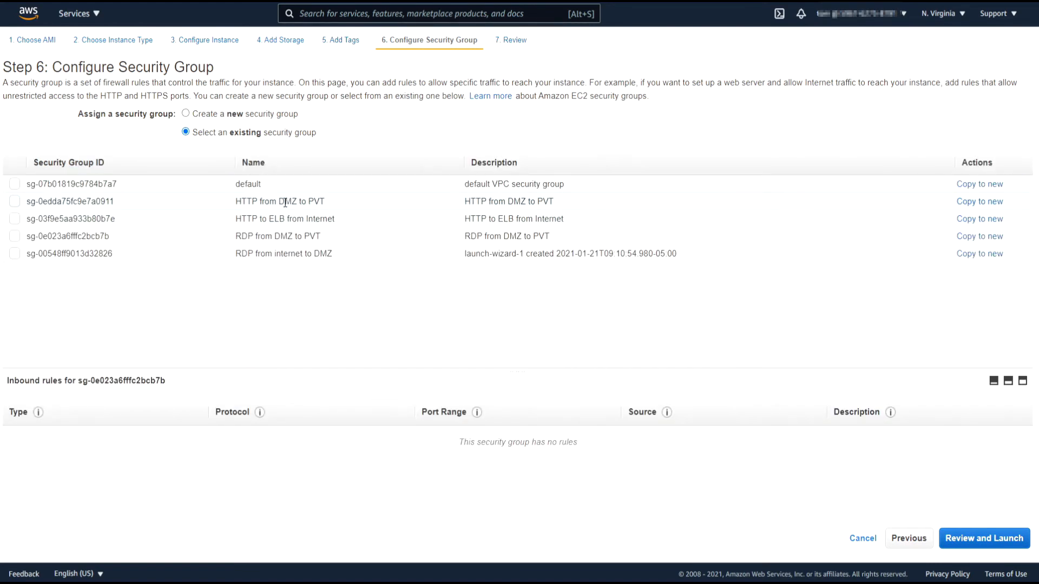
pyautogui.click(292, 253)
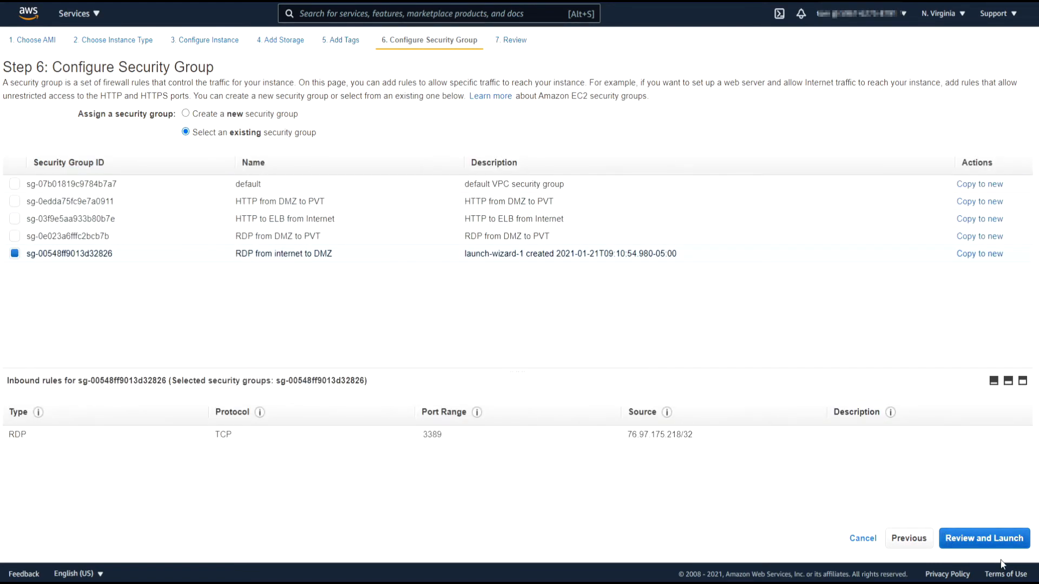
pyautogui.click(997, 541)
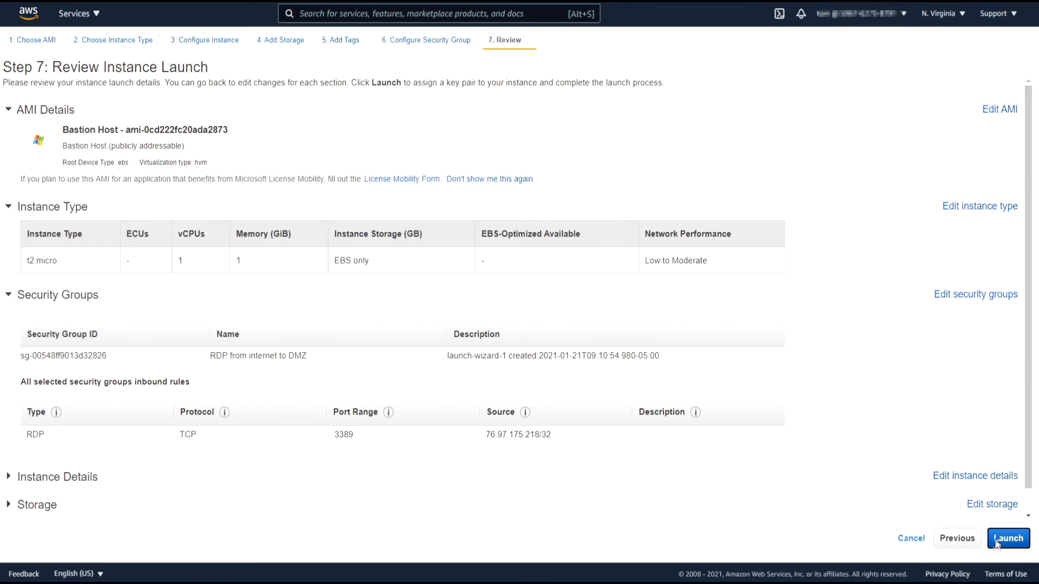
pyautogui.click(998, 538)
pyautogui.click(642, 407)
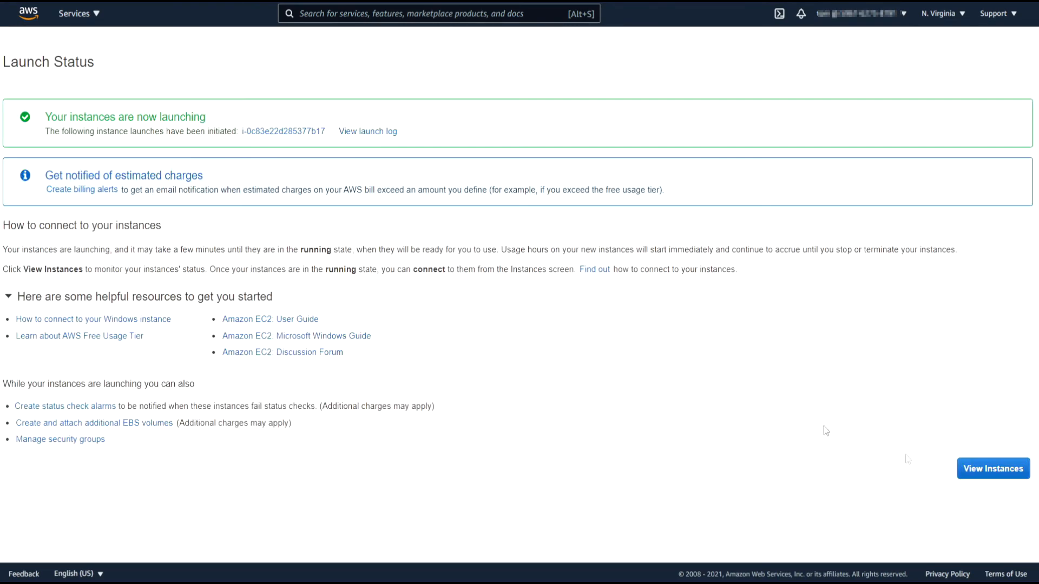
pyautogui.click(1012, 468)
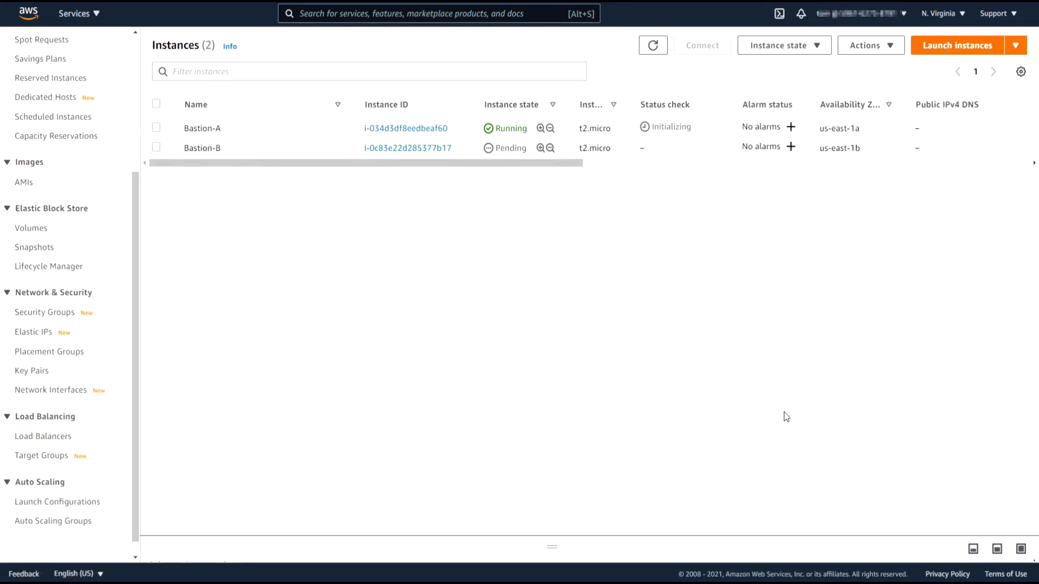
# Start launching an instance from the Wordpress (privately addressable only) AMI and continue to the instance details with the default type.
pyautogui.click(23, 183)
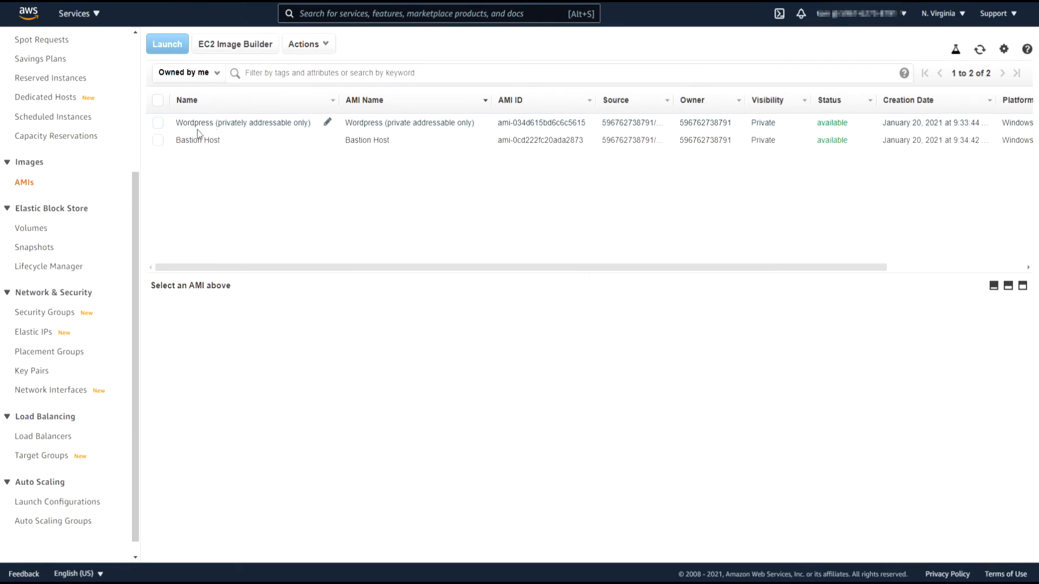
pyautogui.click(154, 125)
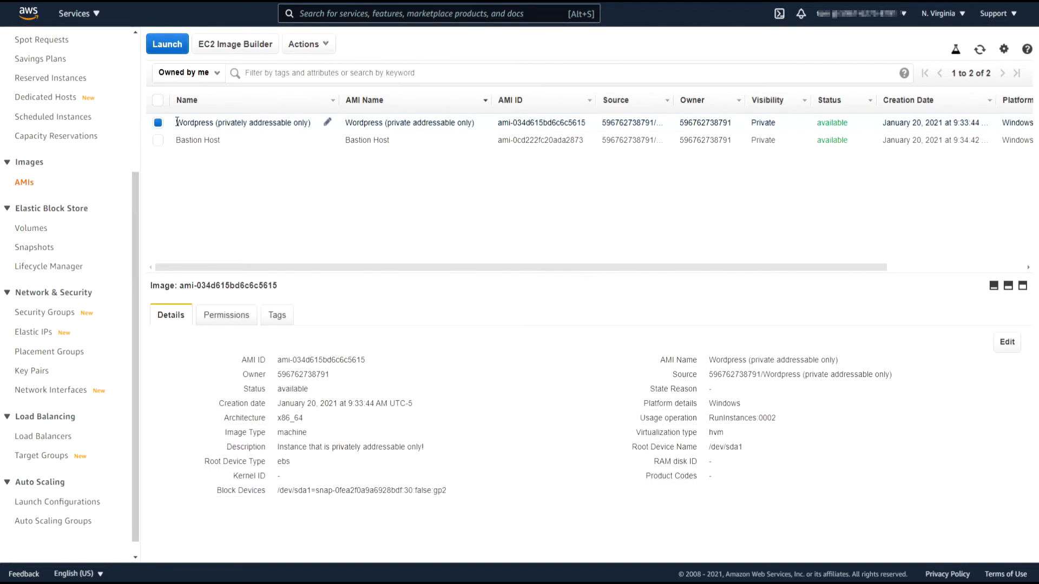
pyautogui.rightClick(226, 123)
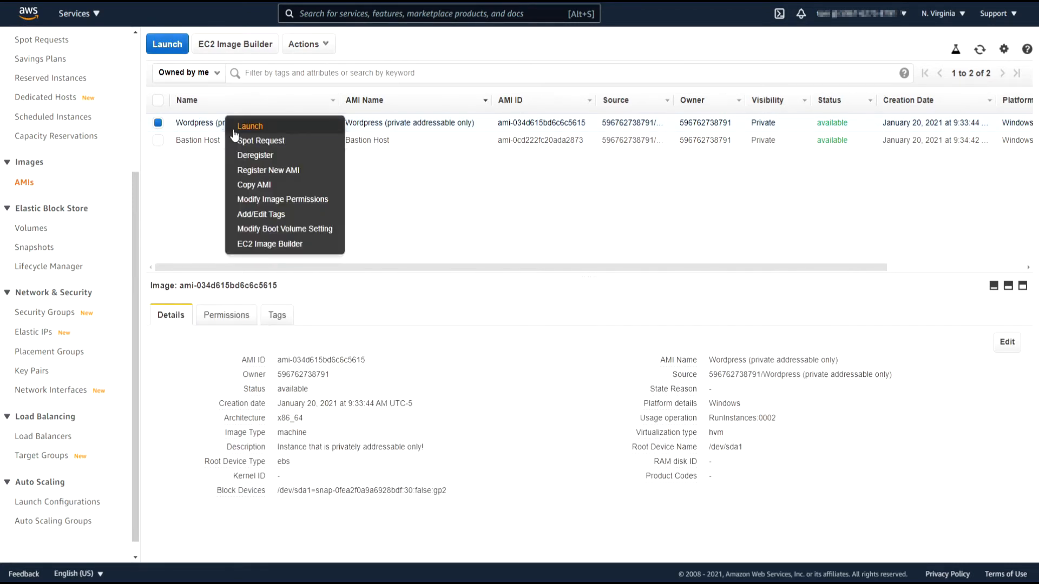
pyautogui.click(233, 128)
pyautogui.click(979, 542)
# Place the Wordpress instance in the Production Network VPC and the PVT-SN-A subnet.
pyautogui.click(307, 238)
pyautogui.click(317, 247)
pyautogui.click(328, 259)
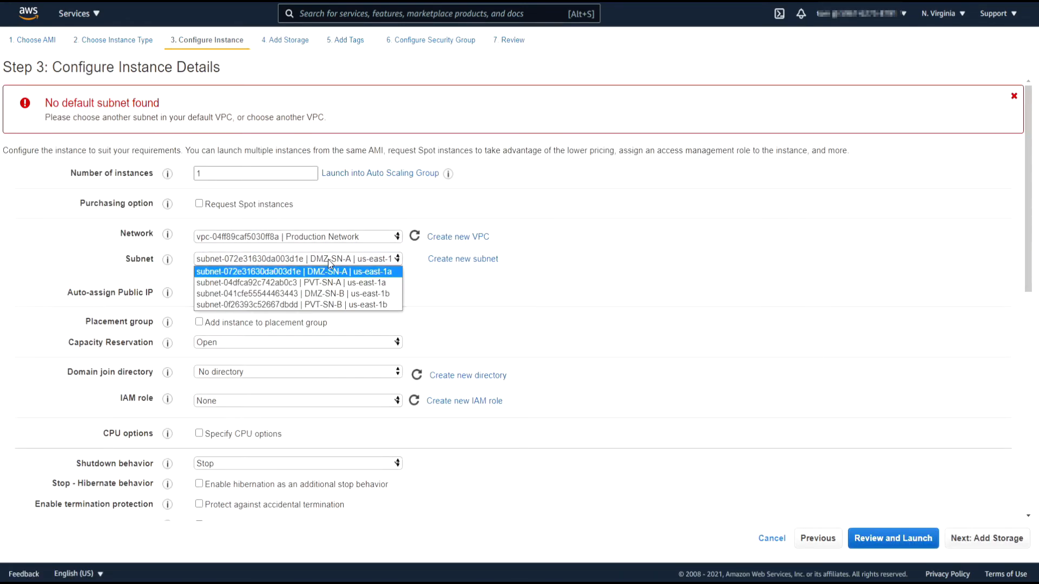
pyautogui.click(333, 283)
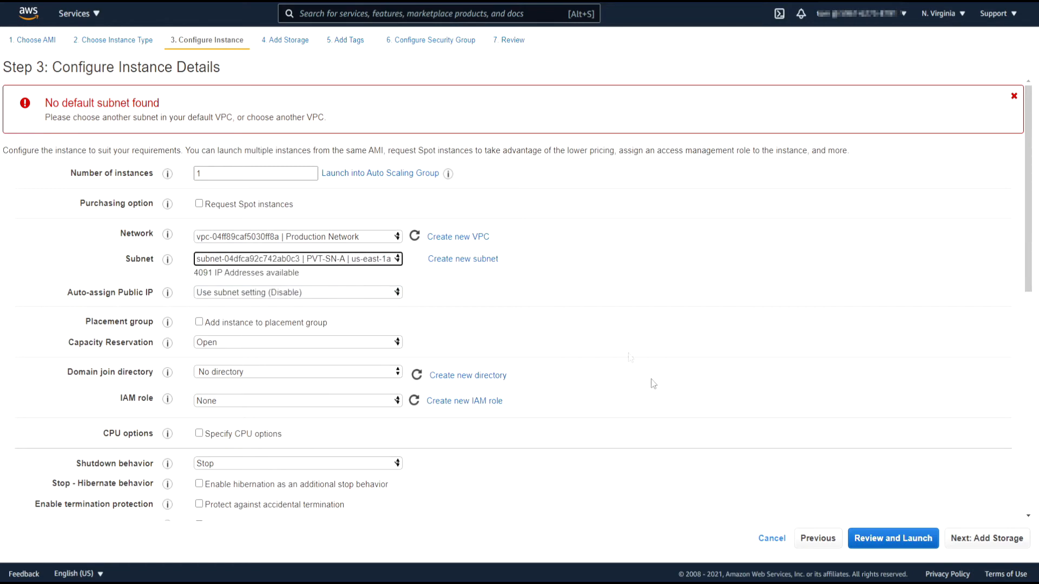
pyautogui.click(988, 538)
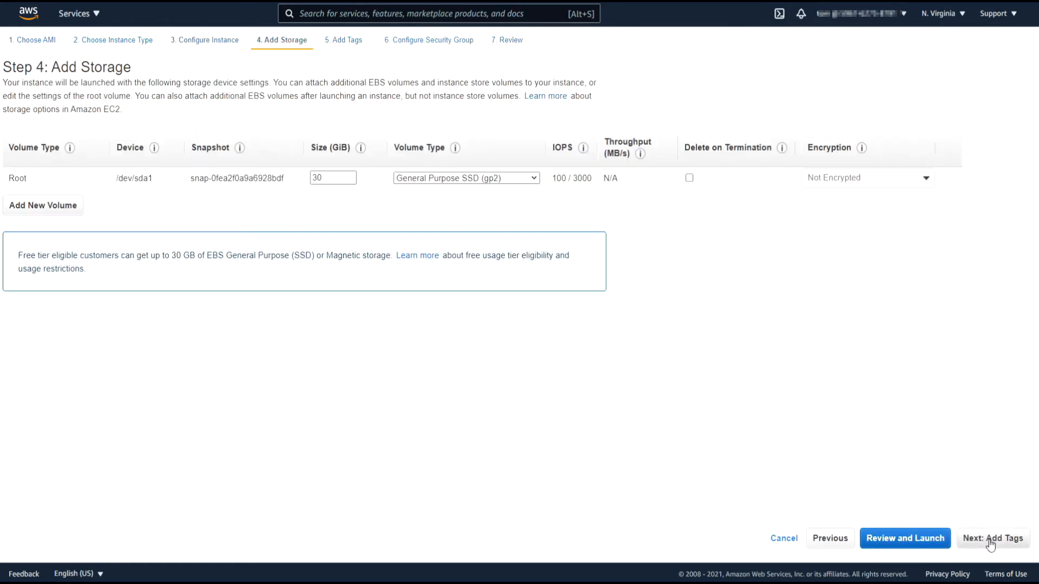
# Keep the default storage and add a Name tag with the value Web Db SN-A to the instance.
pyautogui.click(990, 540)
pyautogui.click(27, 239)
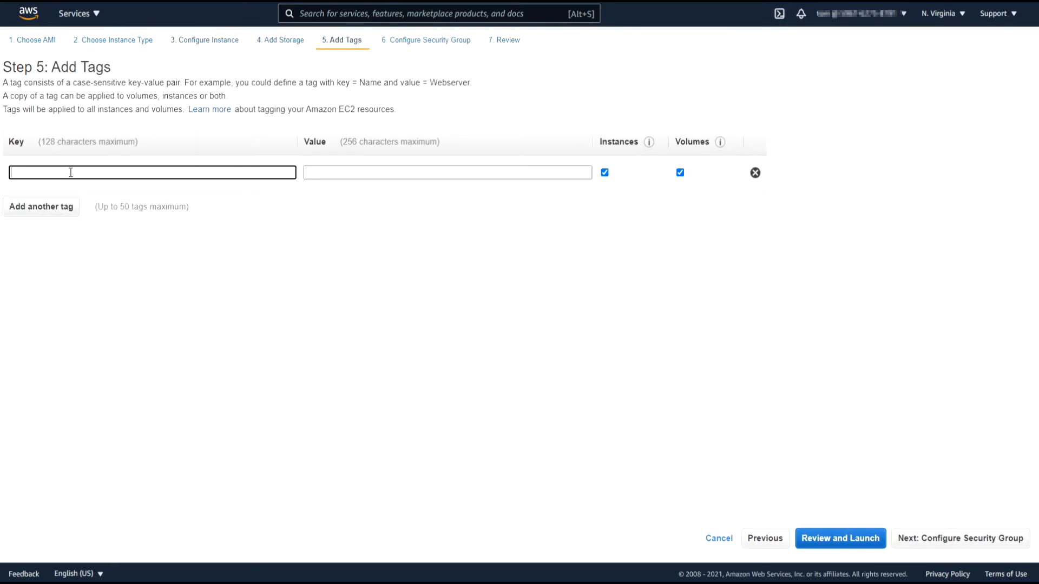
pyautogui.click(71, 176)
pyautogui.click(62, 196)
pyautogui.click(327, 179)
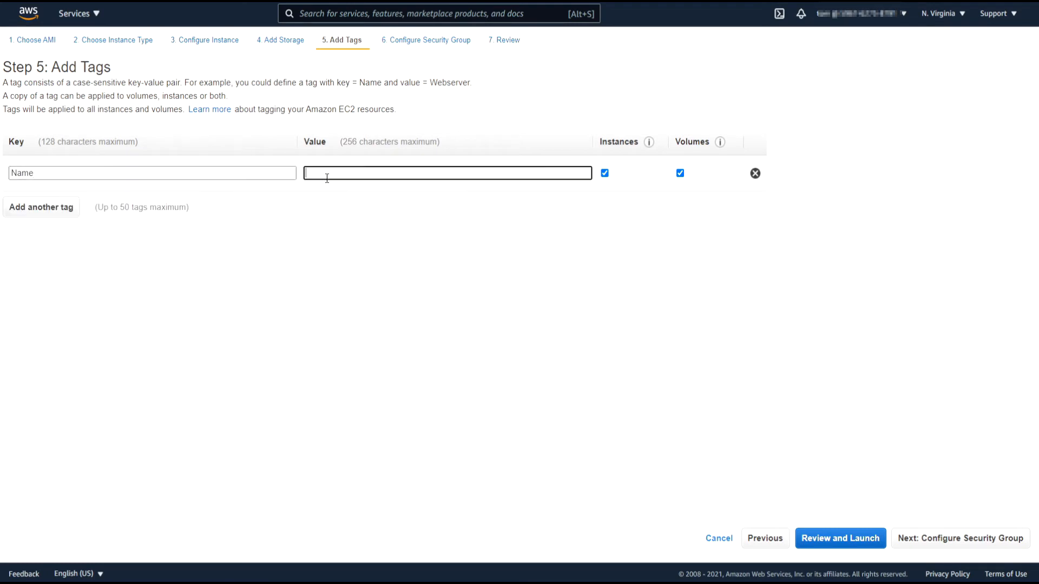
pyautogui.write('WE')
pyautogui.hotkey('ctrl', 'a')
pyautogui.click(947, 540)
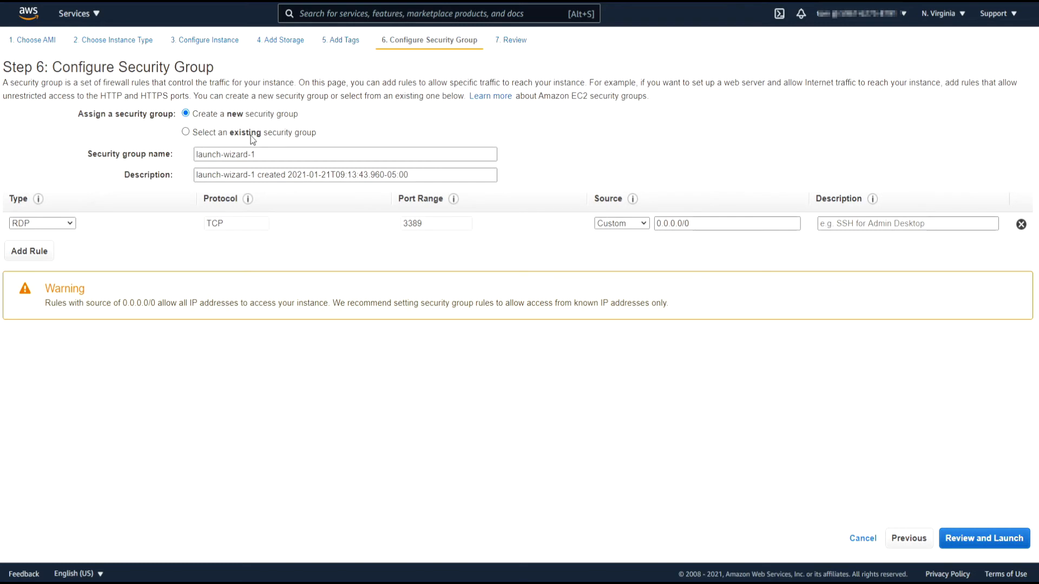
# Assign the existing security groups RDP from DMZ to PVT and HTTP from DMZ to PVT, and continue to the launch review.
pyautogui.click(253, 136)
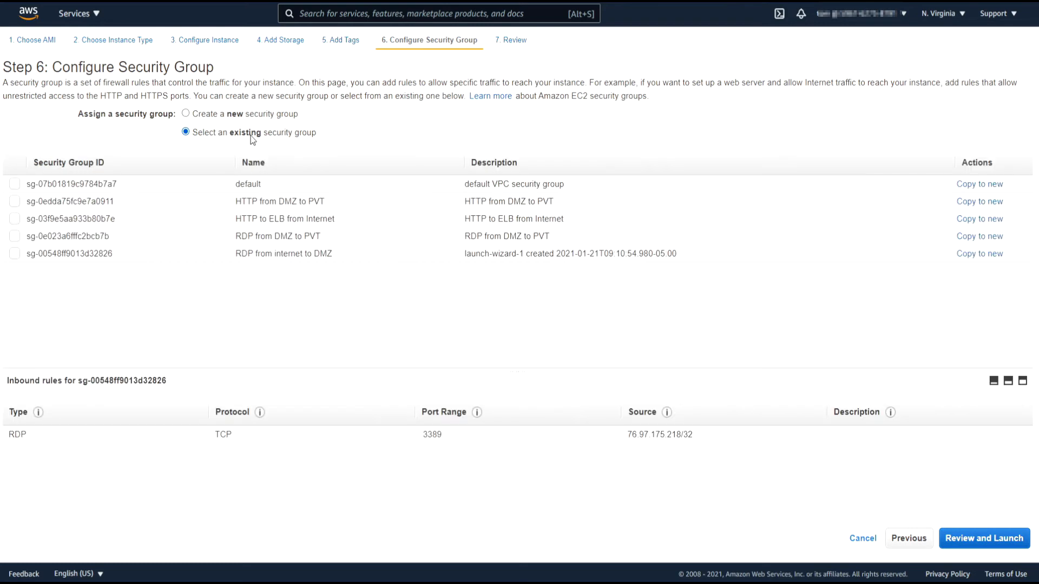
pyautogui.click(276, 237)
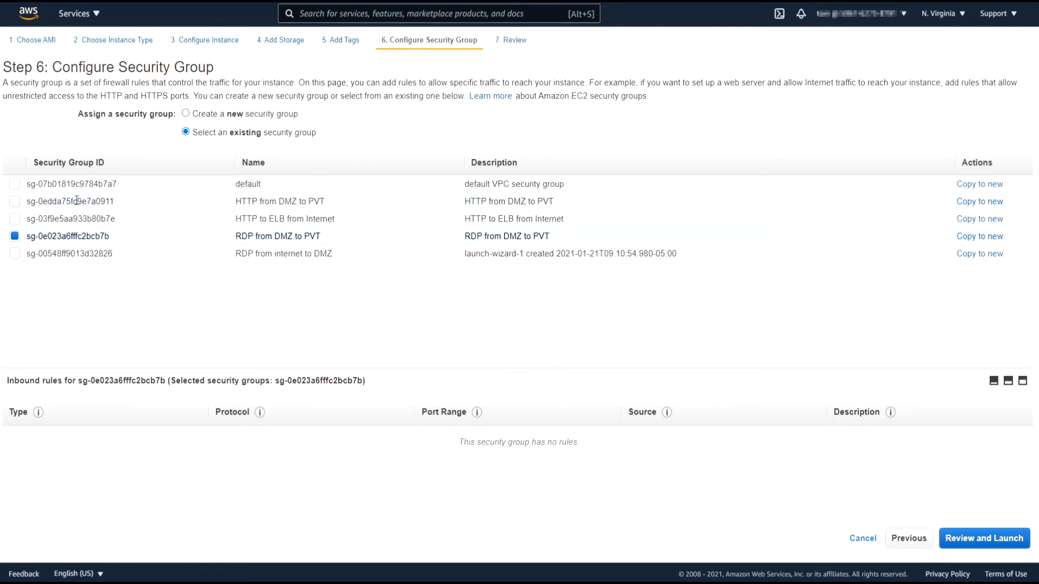
pyautogui.click(14, 201)
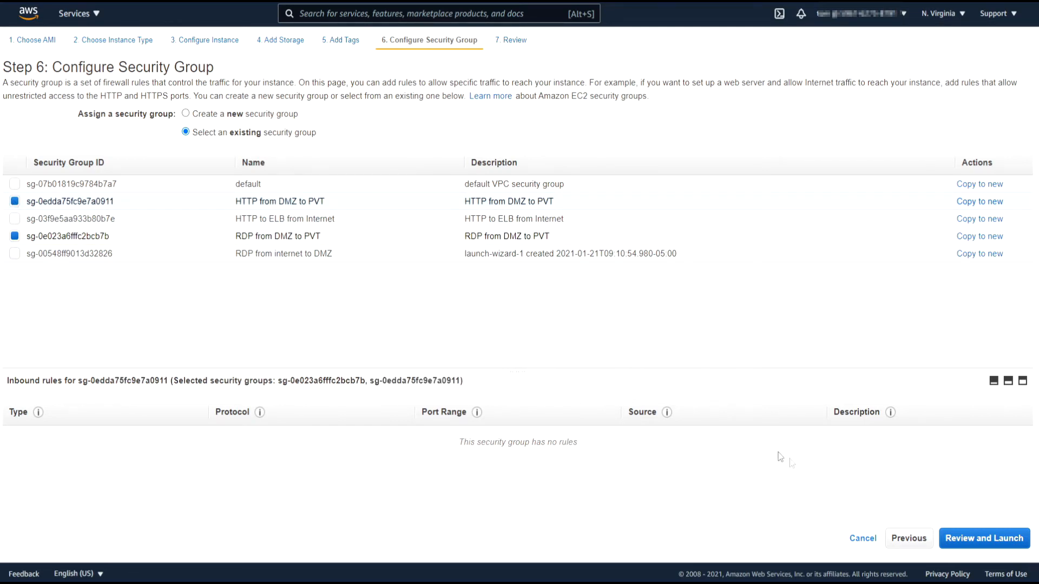
pyautogui.click(1014, 538)
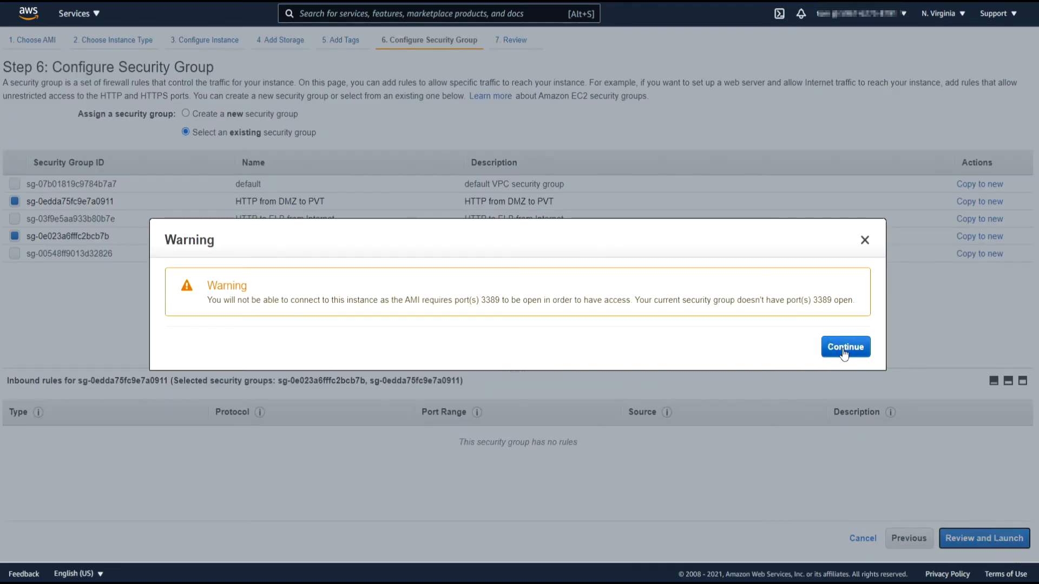
pyautogui.click(844, 349)
# Launch the Web Db SN-A instance with the existing key pair and open the instances list.
pyautogui.click(998, 537)
pyautogui.click(549, 374)
pyautogui.click(644, 405)
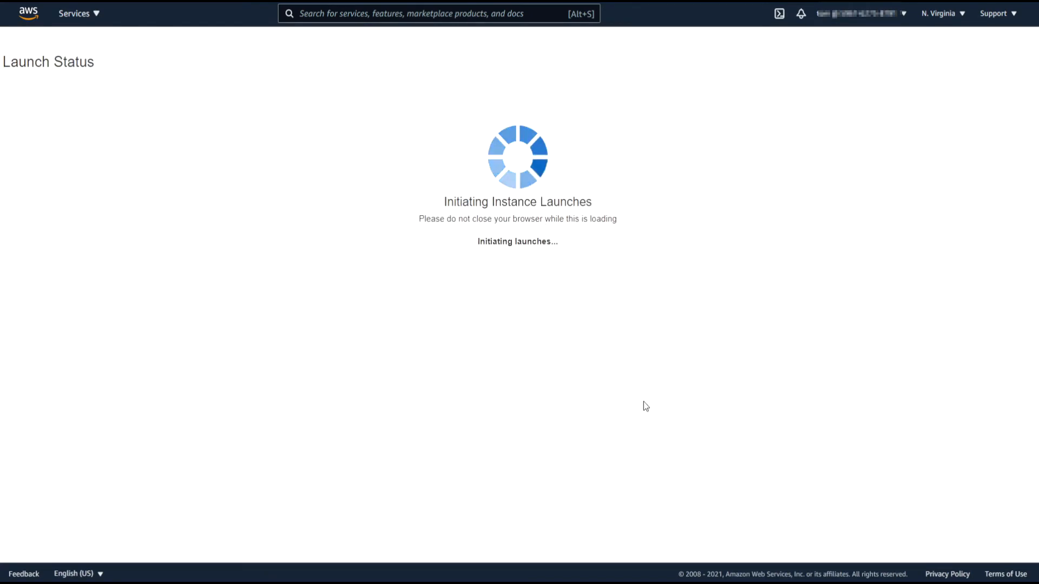
pyautogui.click(986, 468)
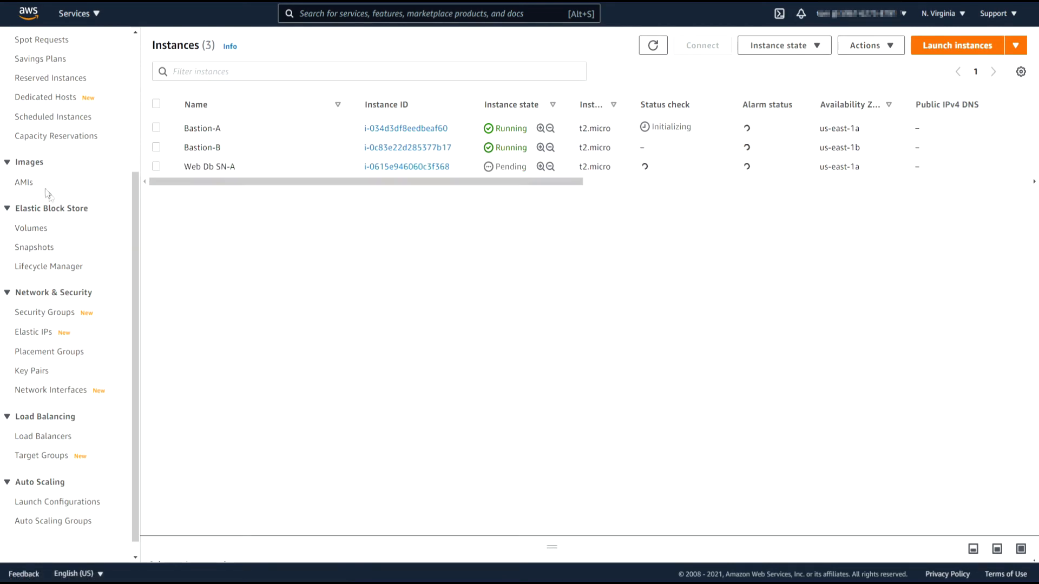
# Start launching a second instance from the Wordpress AMI and continue to the instance details with the default type.
pyautogui.click(24, 182)
pyautogui.rightClick(186, 121)
pyautogui.click(195, 129)
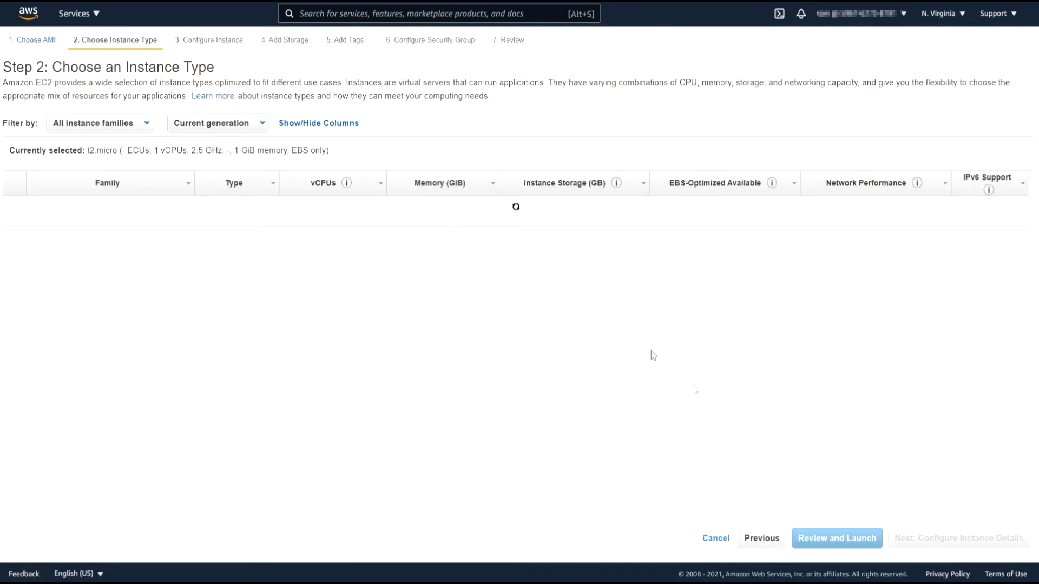
pyautogui.click(942, 538)
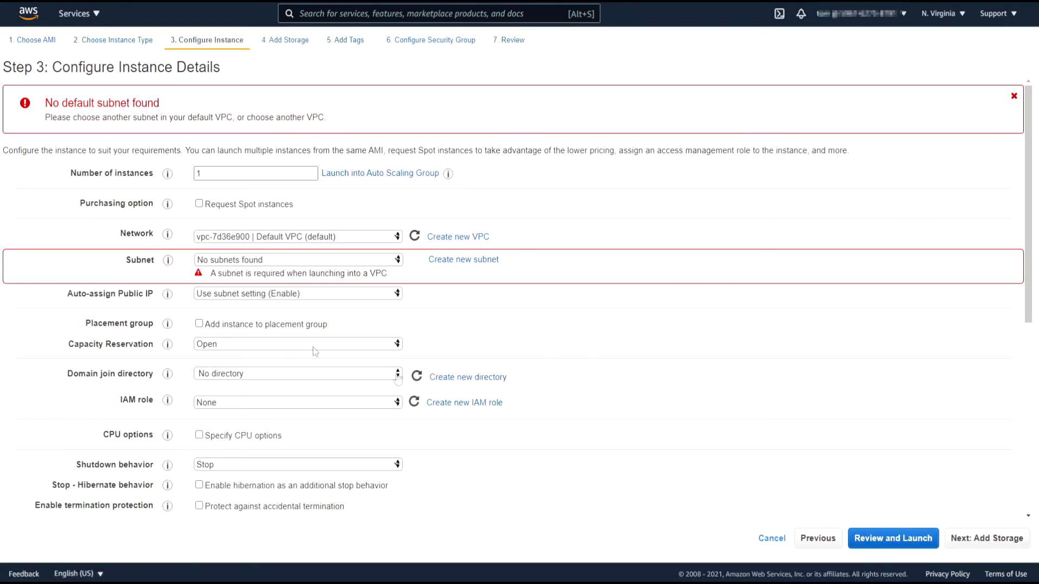
# Place the second Wordpress instance in the Production Network VPC and the PVT-SN-B subnet.
pyautogui.click(281, 238)
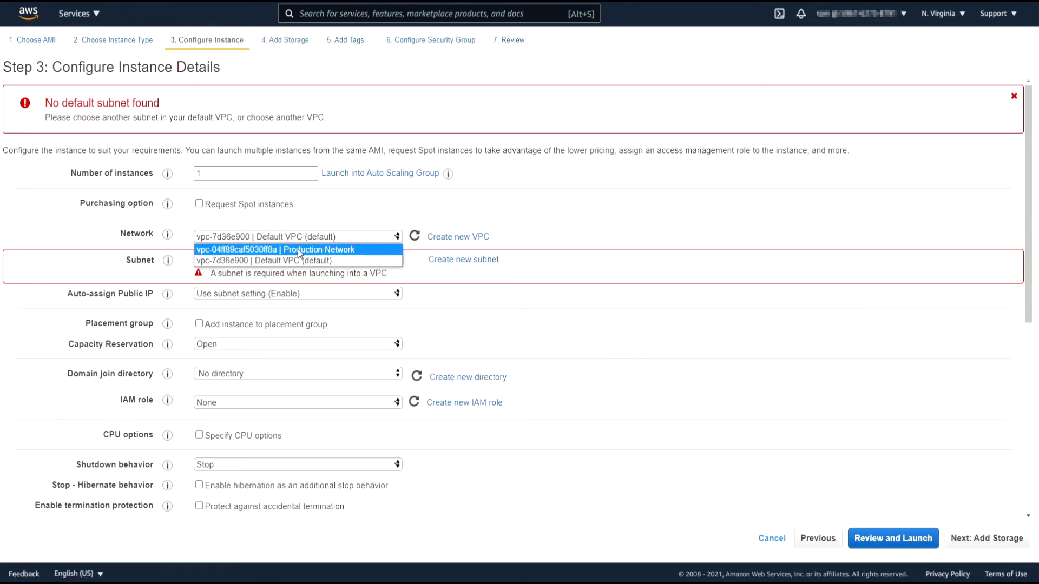
pyautogui.click(297, 249)
pyautogui.click(297, 259)
pyautogui.click(300, 304)
pyautogui.click(996, 542)
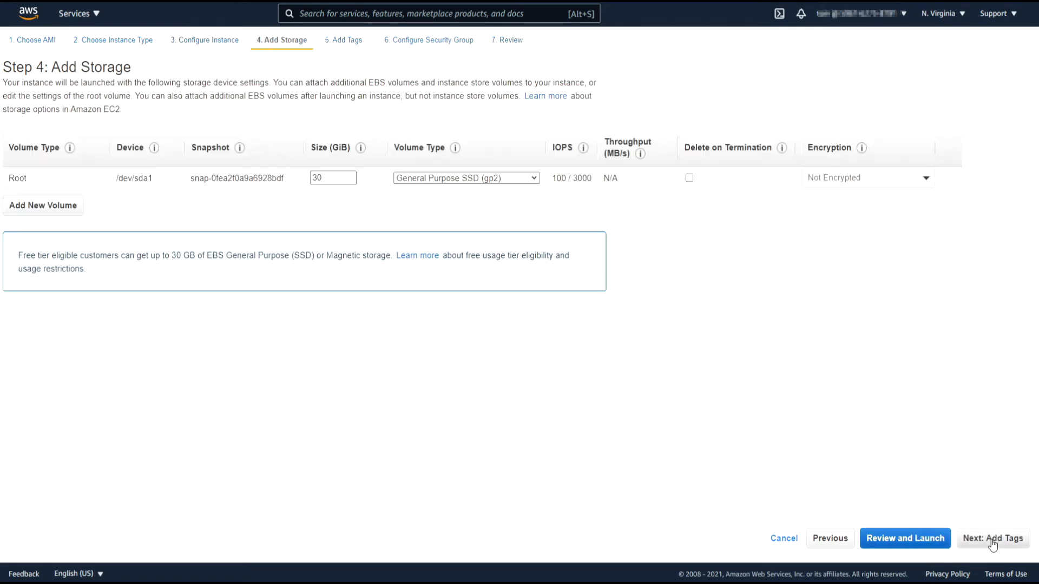
# Continue to the tags and add a Name tag with the value Web Db SN-B.
pyautogui.click(999, 542)
pyautogui.click(28, 241)
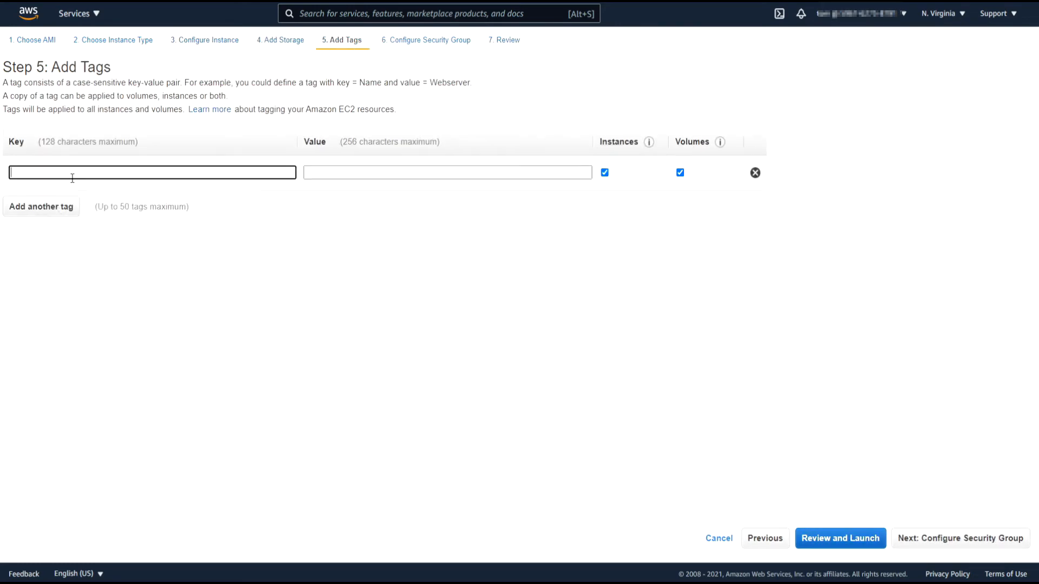
pyautogui.write('n')
pyautogui.click(61, 201)
pyautogui.click(335, 181)
pyautogui.write('Web Db SN-A')
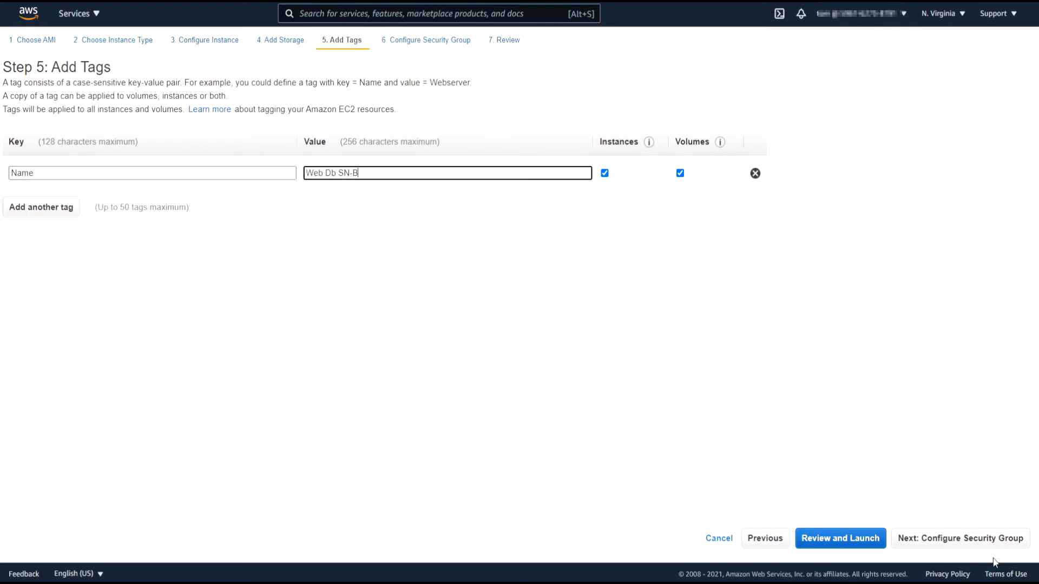
# Assign the existing security groups HTTP from DMZ to PVT and RDP from DMZ to PVT, and continue to the launch review.
pyautogui.click(983, 543)
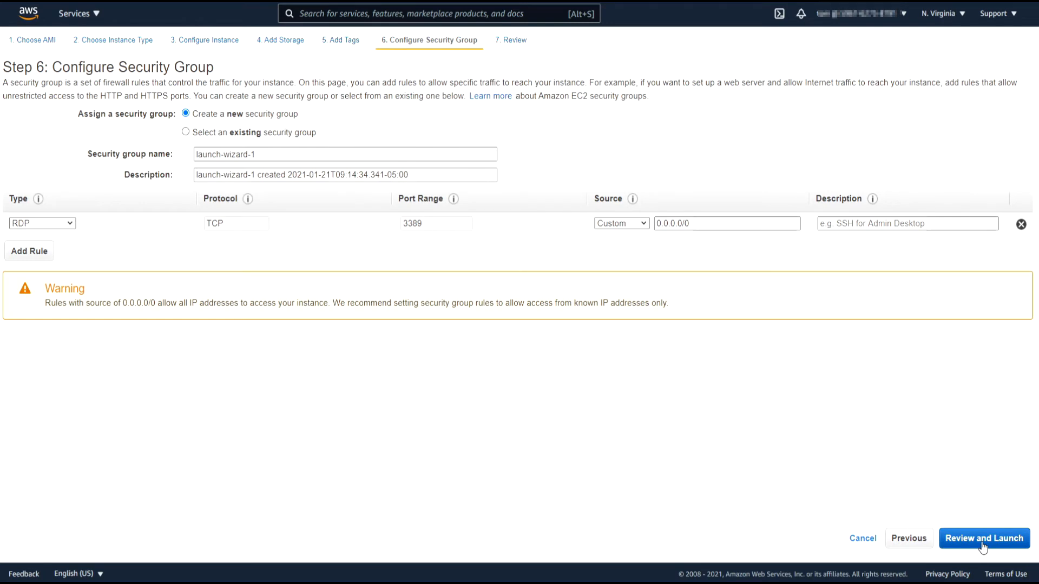
pyautogui.click(259, 134)
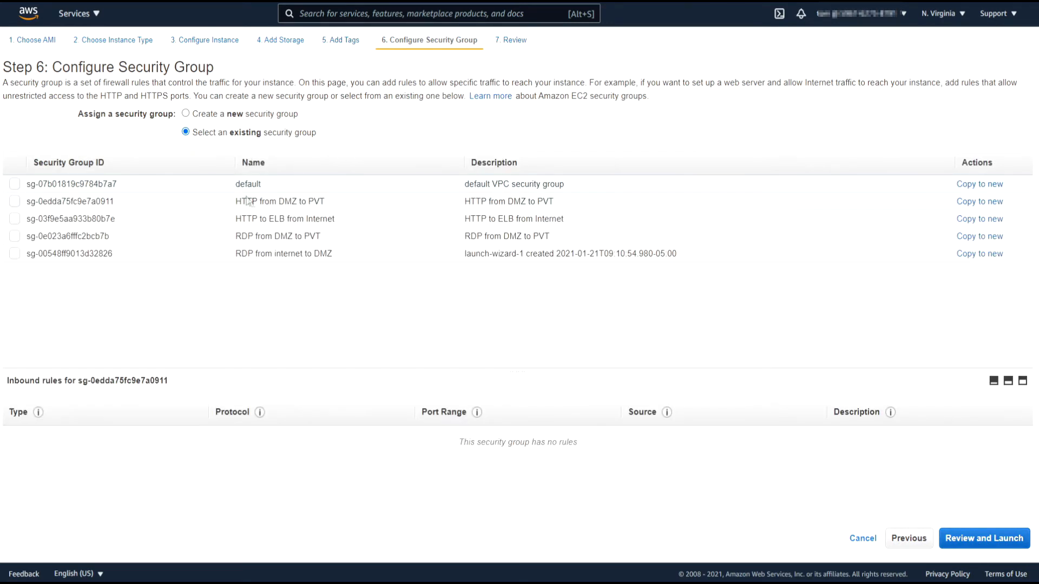
pyautogui.click(15, 202)
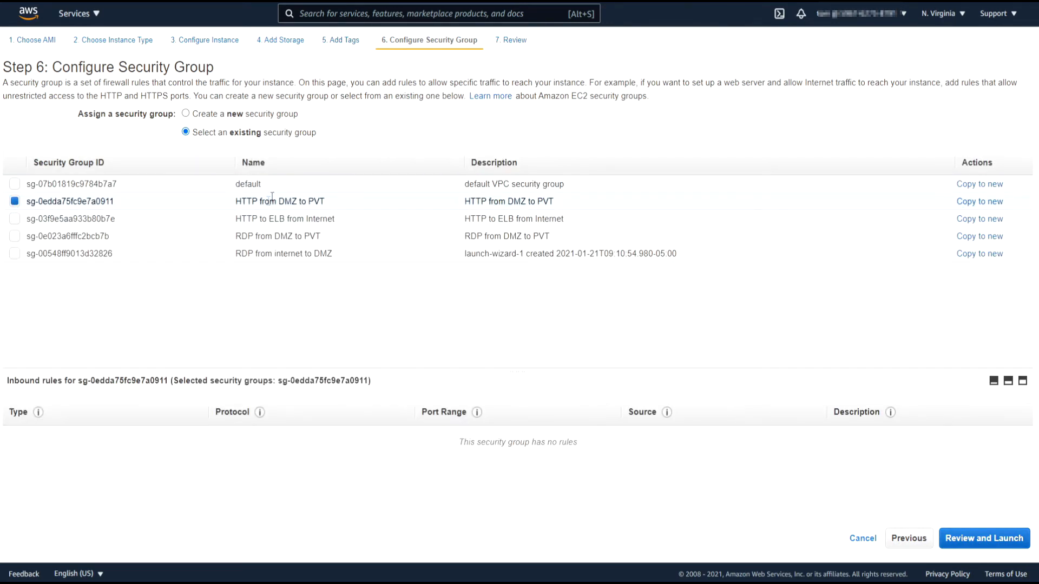
pyautogui.click(15, 237)
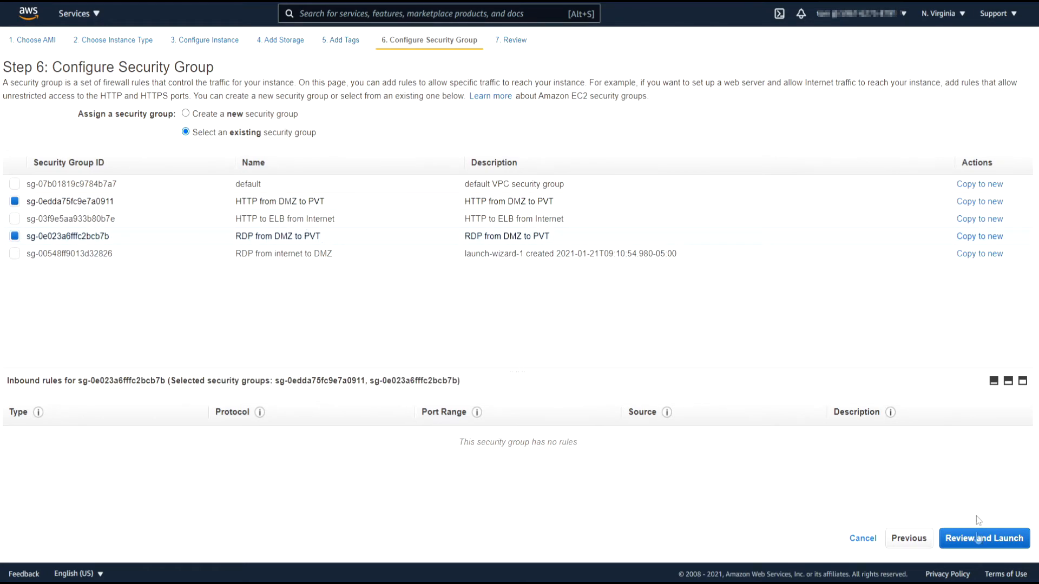
pyautogui.click(983, 530)
pyautogui.click(846, 345)
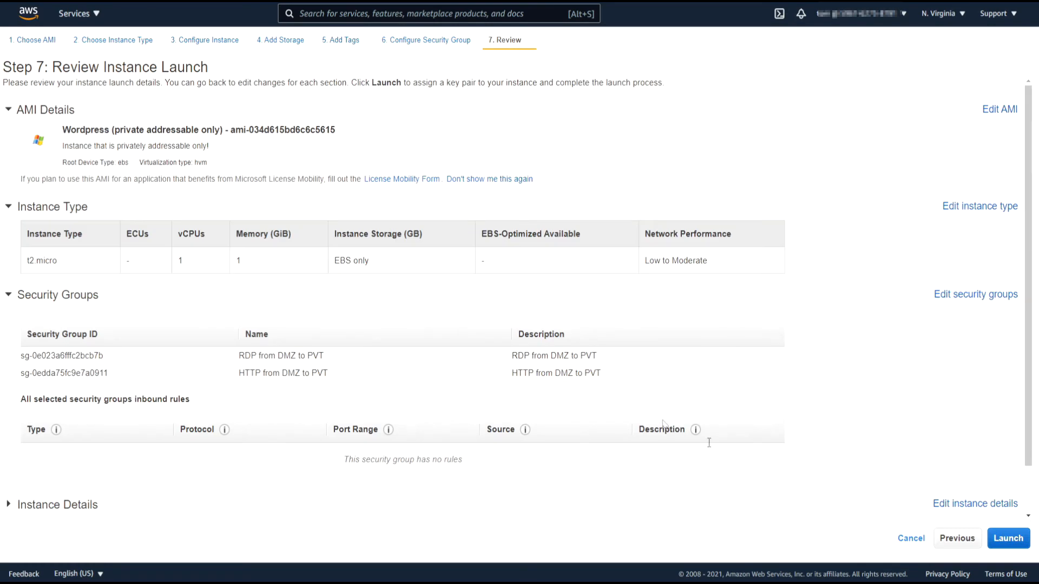
# Launch the Web Db SN-B instance with the existing key pair and show the instances list.
pyautogui.click(1001, 535)
pyautogui.click(343, 358)
pyautogui.click(653, 410)
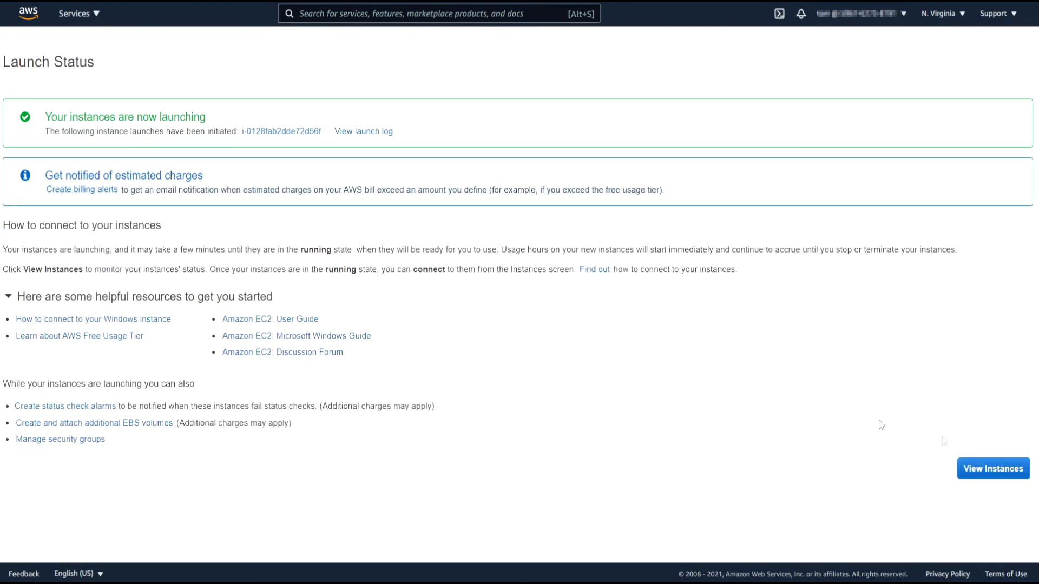
pyautogui.click(988, 471)
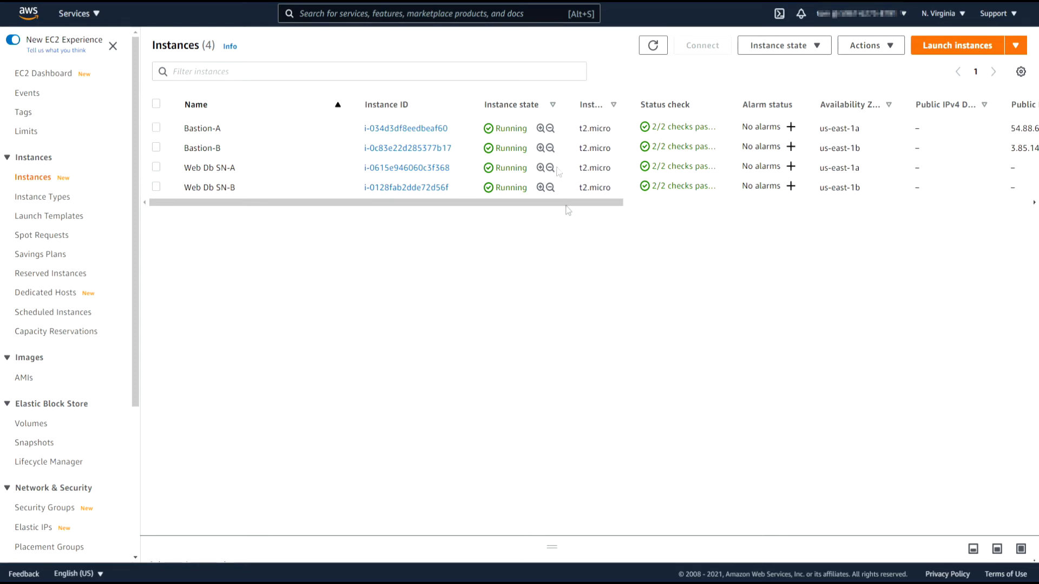
# Refresh the instances list and check the status and public IP columns of the bastion and Web Db instances.
pyautogui.click(653, 45)
pyautogui.moveTo(264, 208); pyautogui.dragTo(386, 215)
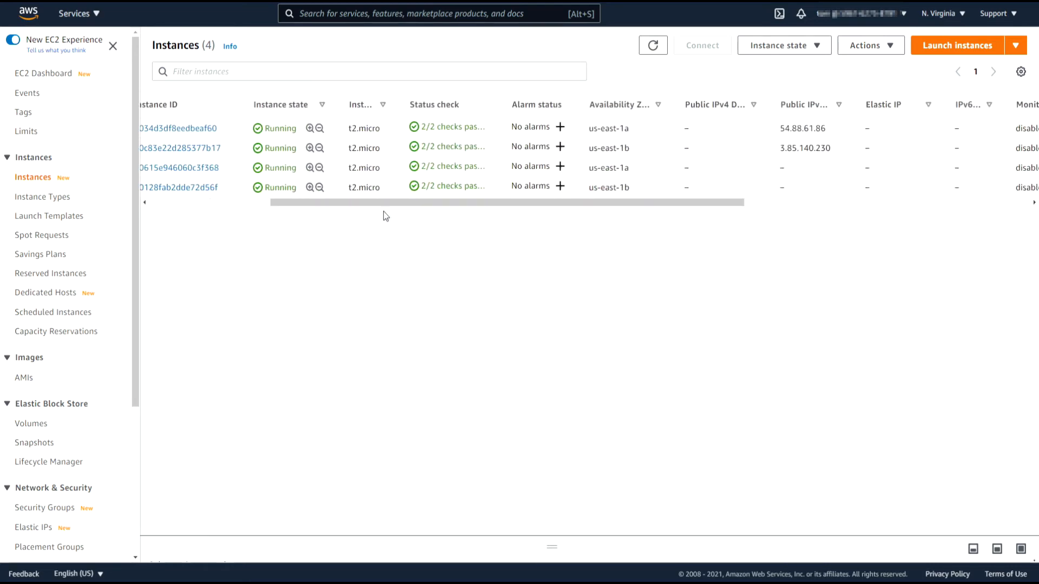
pyautogui.moveTo(728, 203); pyautogui.dragTo(594, 205)
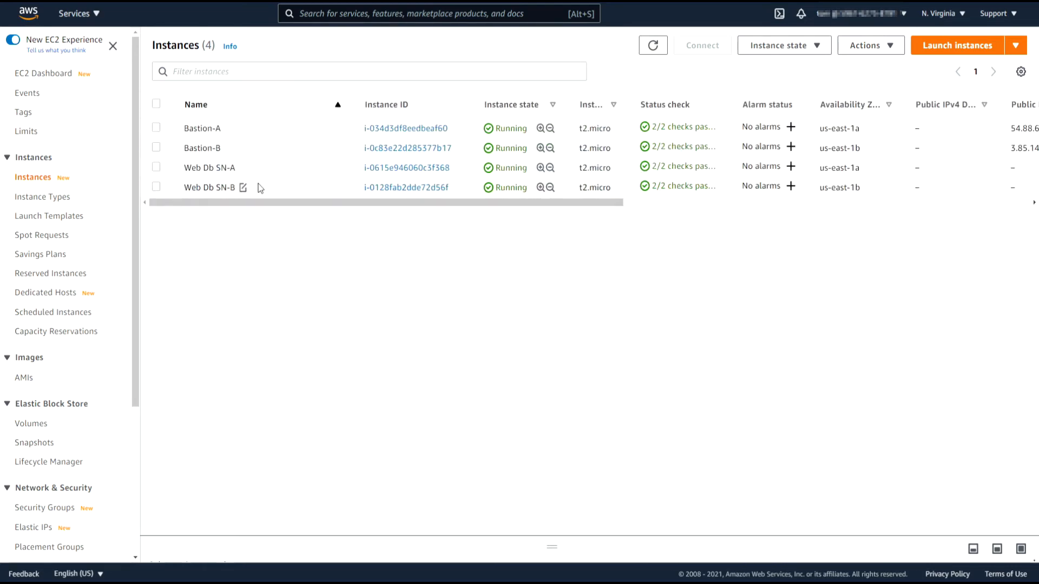
pyautogui.moveTo(379, 203); pyautogui.dragTo(305, 214)
# Open the EC2 load balancers and review the basic configuration, subnets and security group of Production-ELB.
pyautogui.click(76, 18)
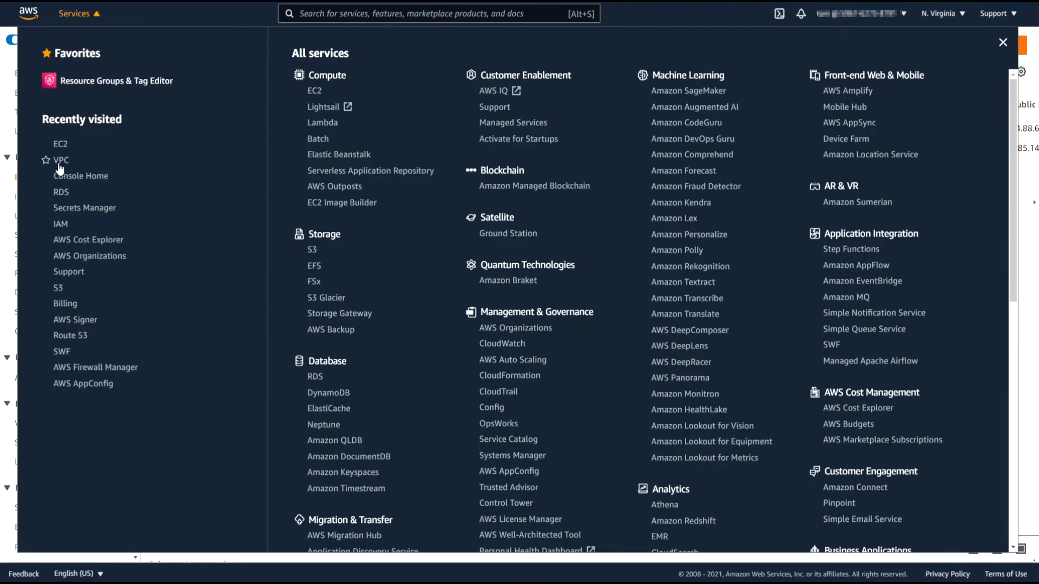
pyautogui.click(59, 145)
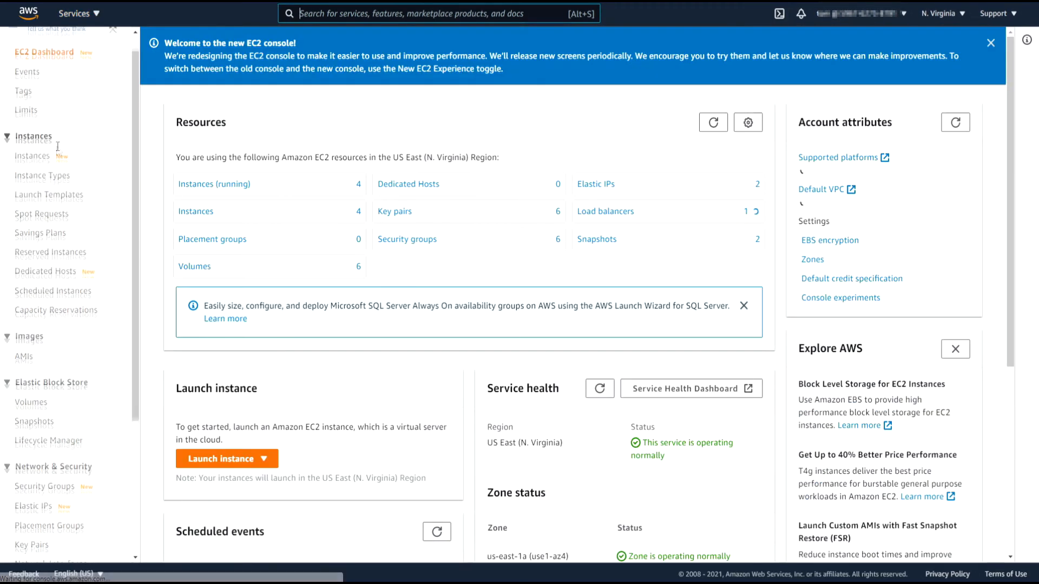
pyautogui.scroll(-4, 58, 148)
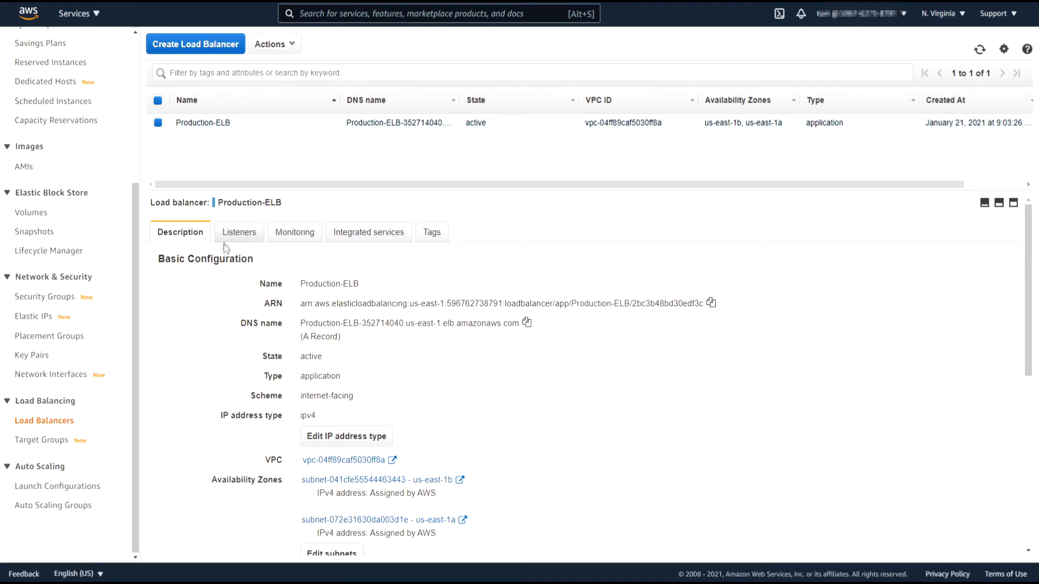
pyautogui.scroll(-3, 230, 300)
pyautogui.scroll(-2, 228, 301)
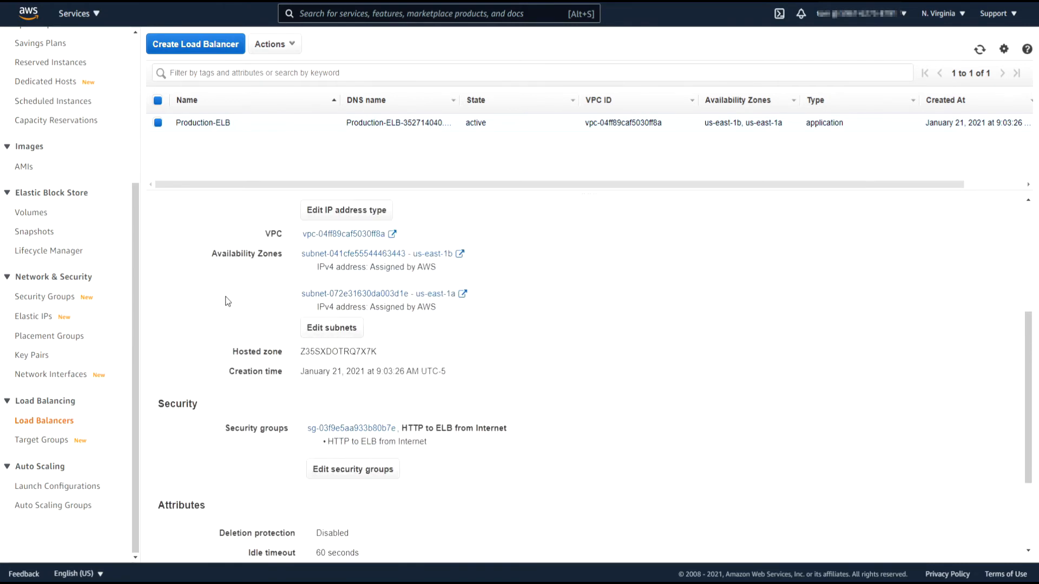
pyautogui.scroll(5, 230, 300)
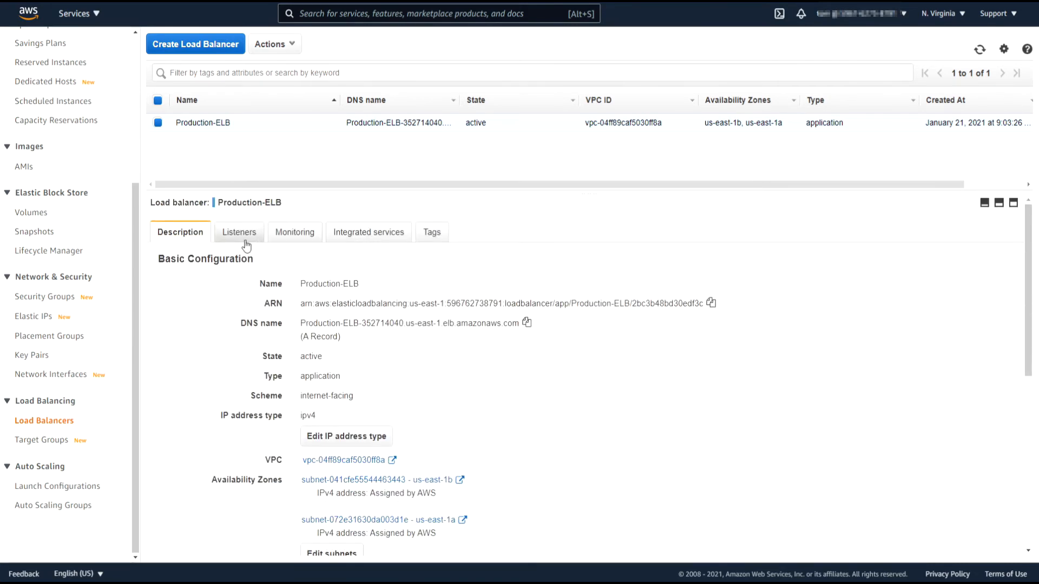
# Follow the HTTP : 80 listener of Production-ELB to Production-Target-Group and start registering targets for it.
pyautogui.click(245, 241)
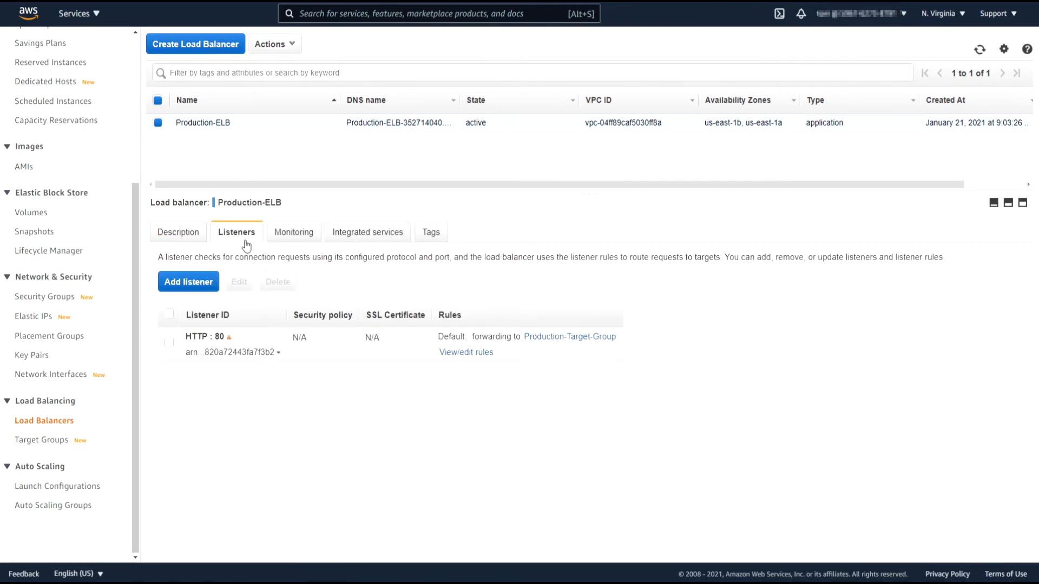
pyautogui.click(592, 345)
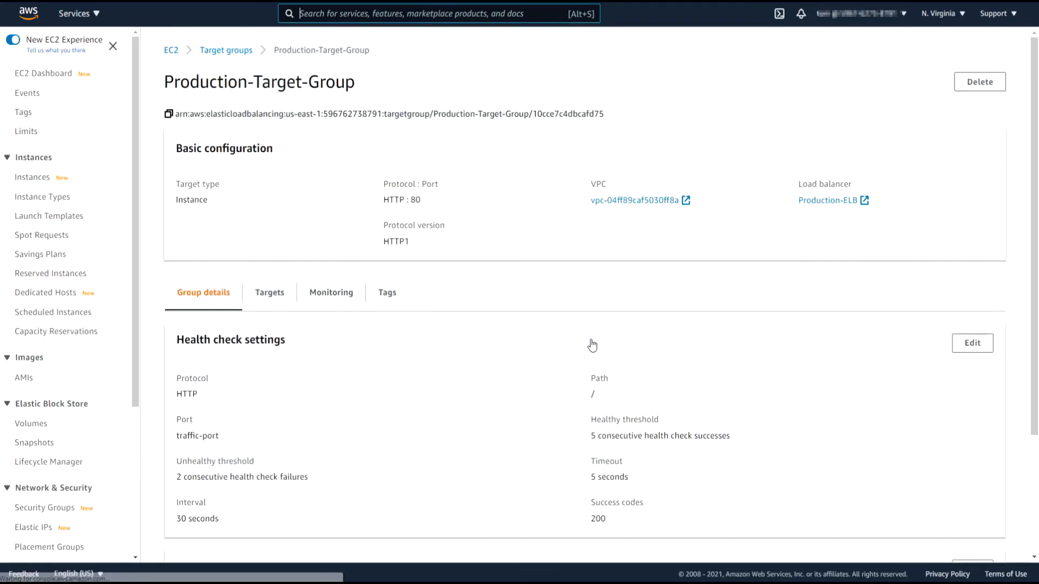
pyautogui.click(286, 296)
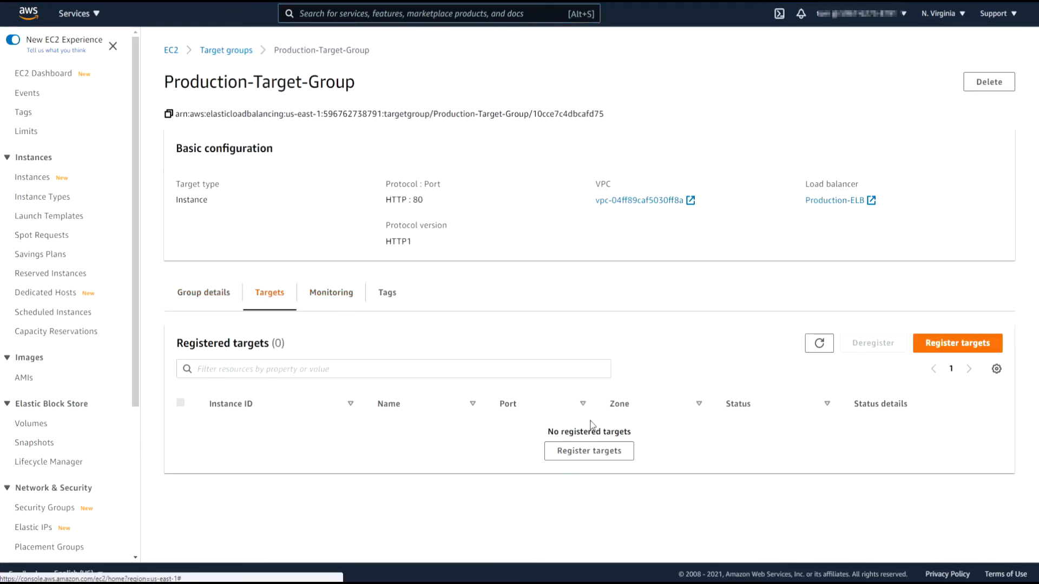
pyautogui.click(597, 451)
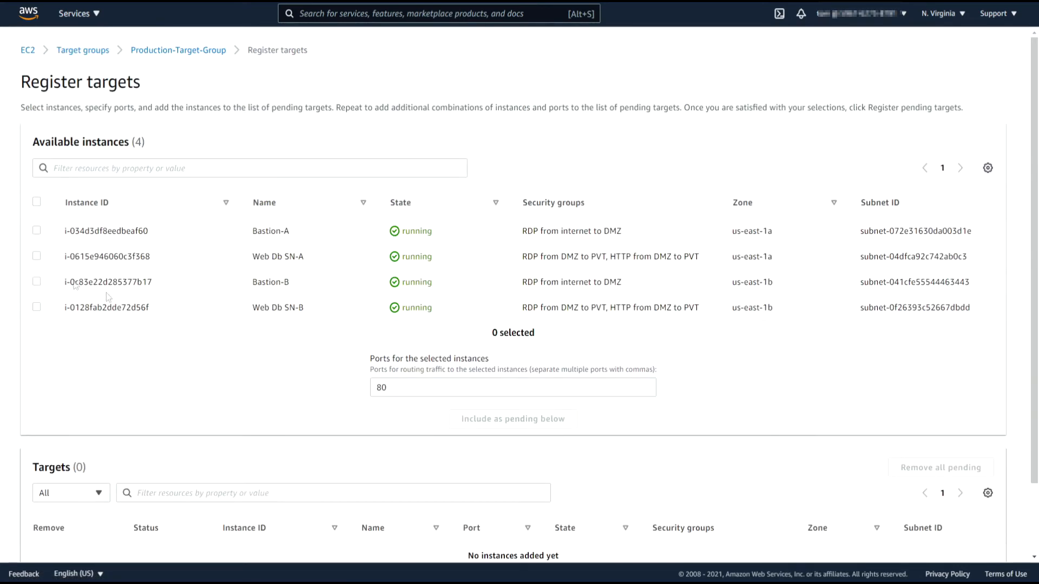
# Register the Web Db SN-A and Web Db SN-B instances on port 80 as targets of Production-Target-Group.
pyautogui.click(35, 256)
pyautogui.click(268, 307)
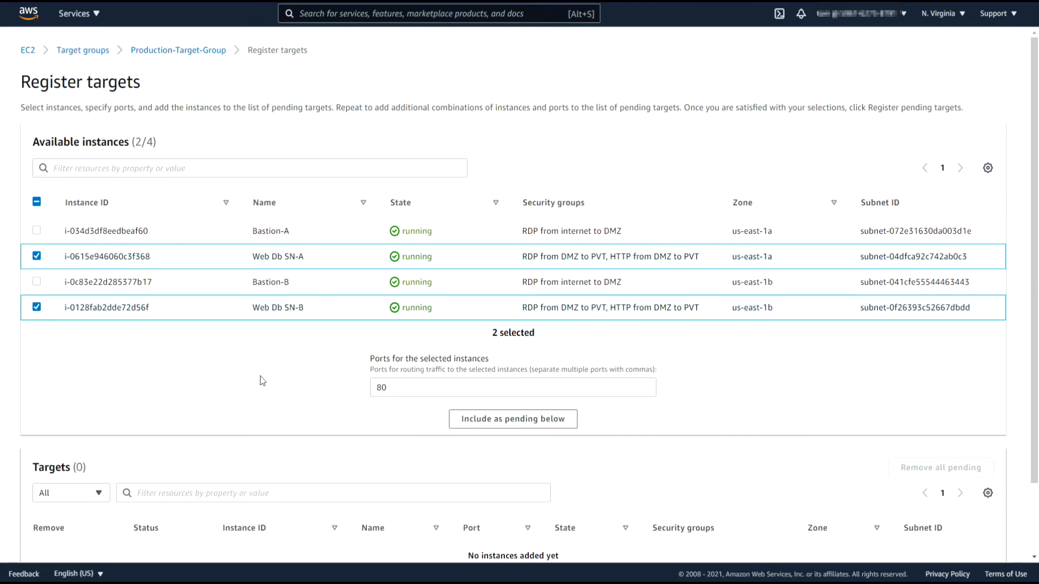
pyautogui.scroll(-2, 264, 379)
pyautogui.click(521, 333)
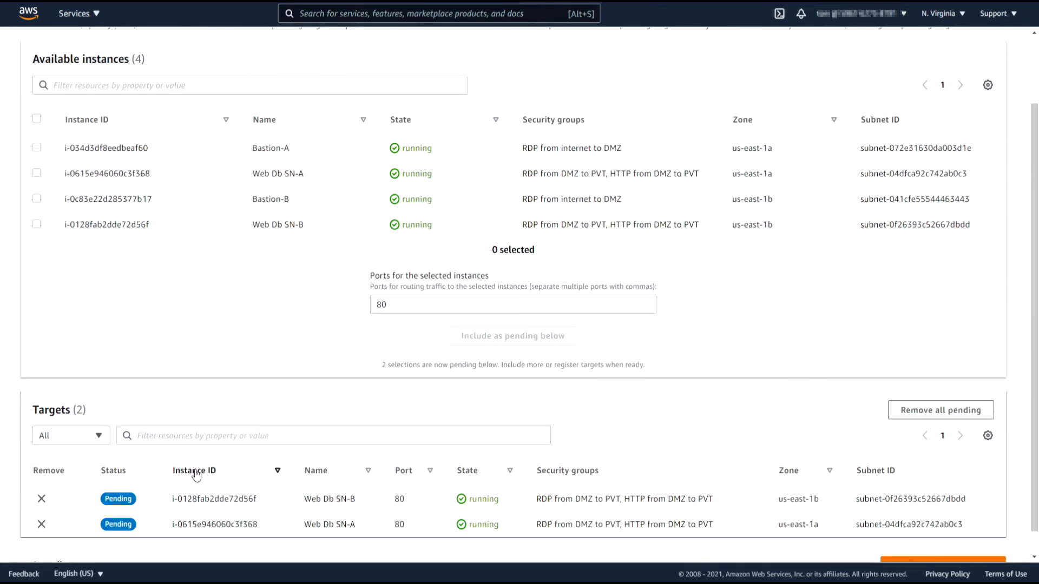
pyautogui.scroll(-1, 970, 559)
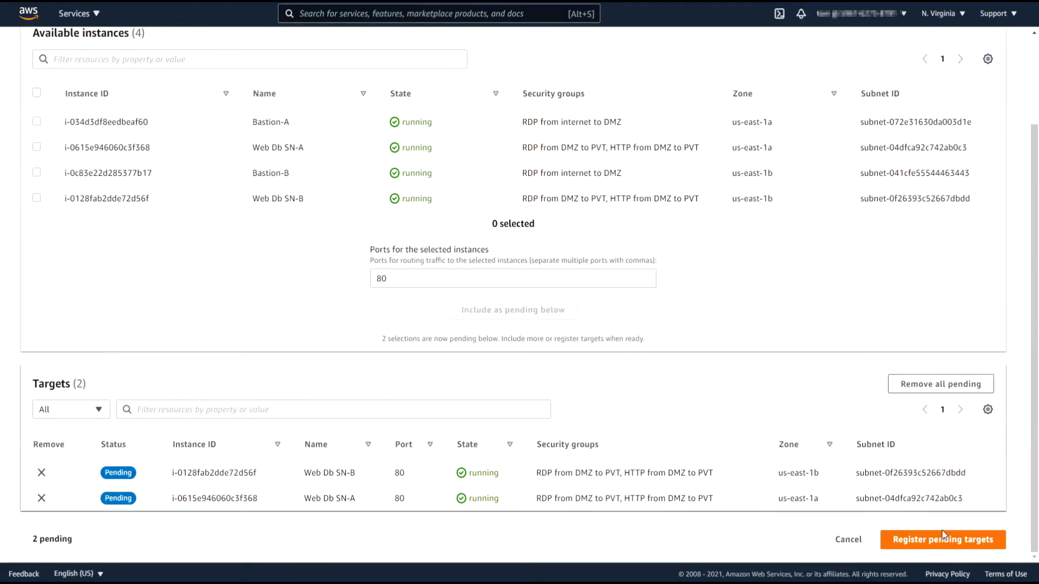
pyautogui.click(944, 541)
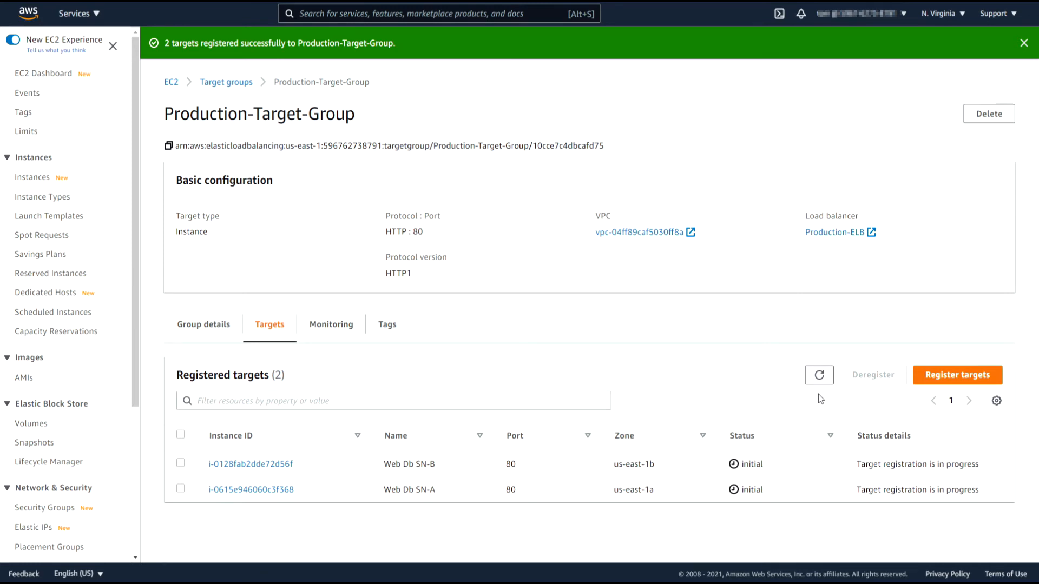
# Refresh the registered targets of Production-Target-Group and check the health status of both Web Db instances.
pyautogui.click(819, 376)
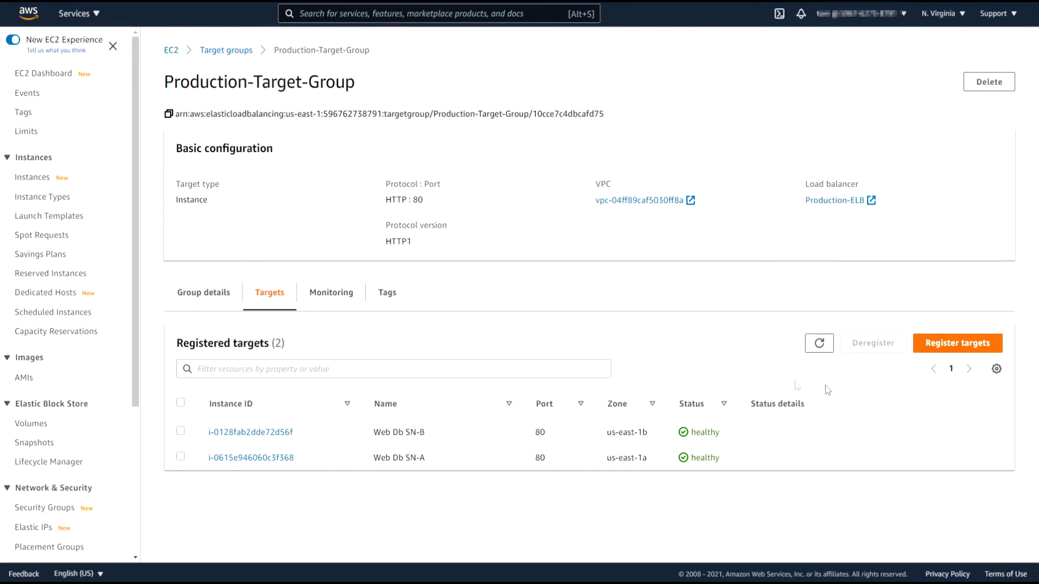
pyautogui.moveTo(296, 463); pyautogui.dragTo(207, 433)
pyautogui.click(473, 281)
pyautogui.moveTo(367, 83); pyautogui.dragTo(162, 85)
pyautogui.click(144, 92)
pyautogui.click(819, 344)
# Copy the DNS name of the Production-ELB load balancer and open it in a new browser tab.
pyautogui.scroll(-4, 53, 357)
pyautogui.click(37, 420)
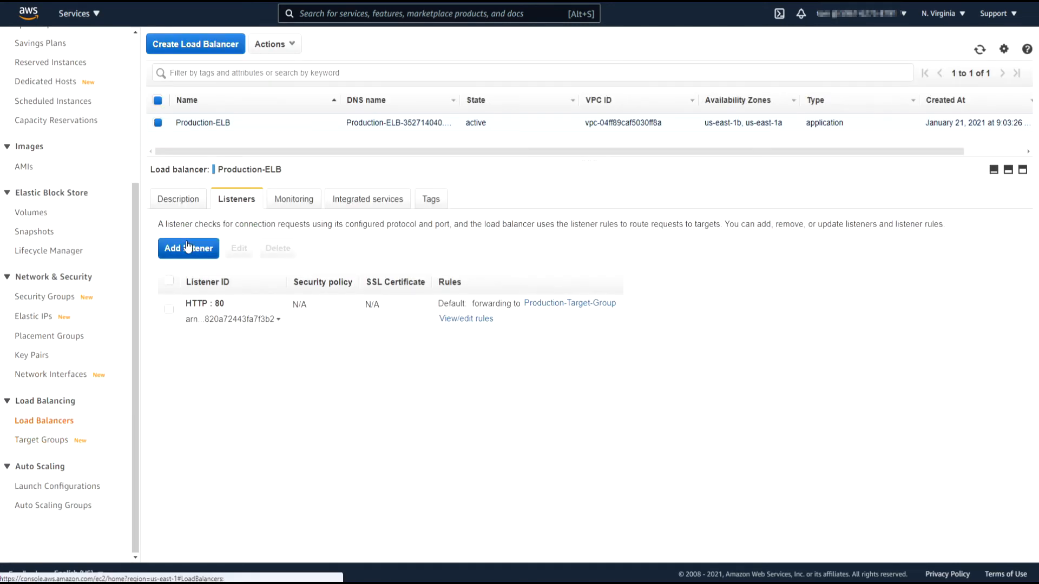
pyautogui.click(179, 198)
pyautogui.click(526, 290)
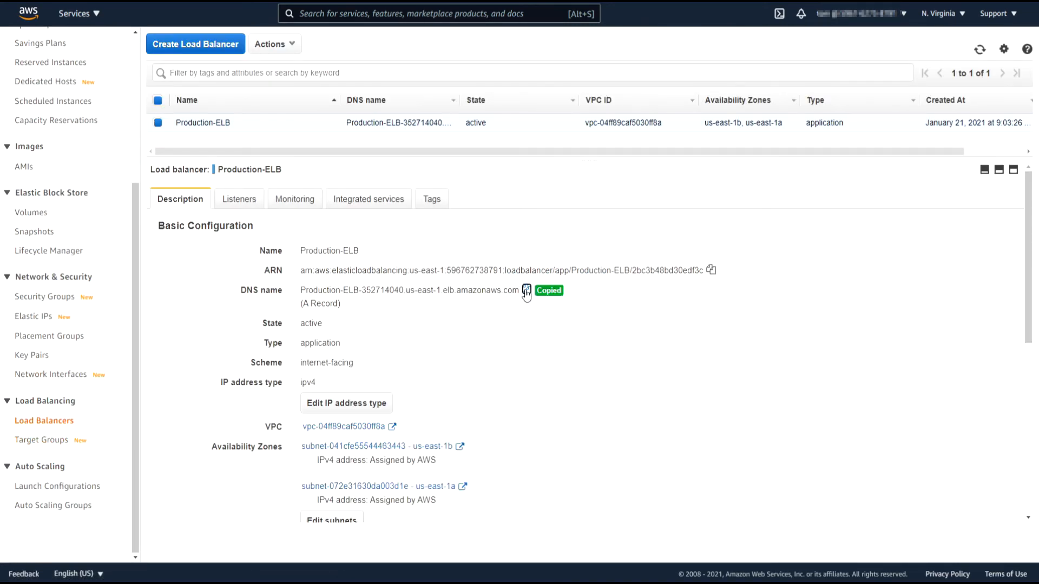
pyautogui.hotkey('ctrl', 't')
pyautogui.rightClick(184, 1)
pyautogui.click(219, 87)
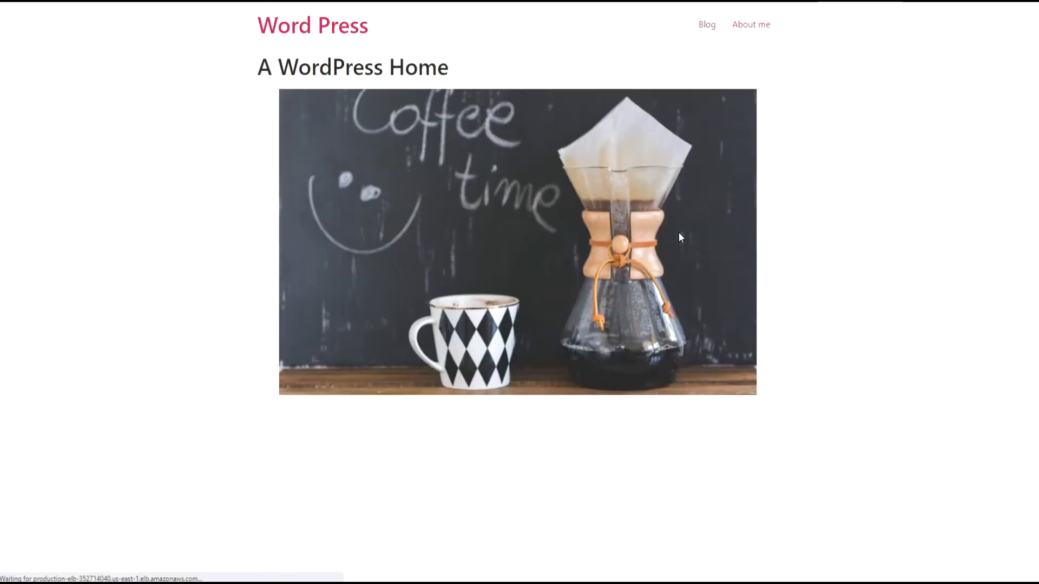
# Examine the heading of the WordPress home page served by the load balancer, and reload the page to compare which server responds.
pyautogui.moveTo(257, 67); pyautogui.dragTo(448, 72)
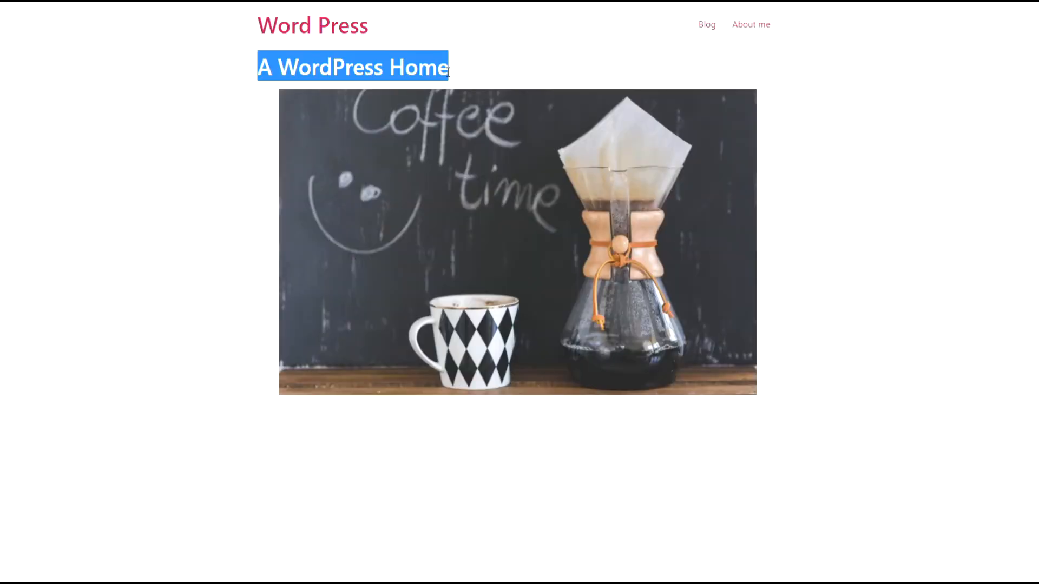
pyautogui.moveTo(271, 70); pyautogui.dragTo(440, 63)
pyautogui.click(458, 65)
pyautogui.click(279, 66)
pyautogui.press('F5')
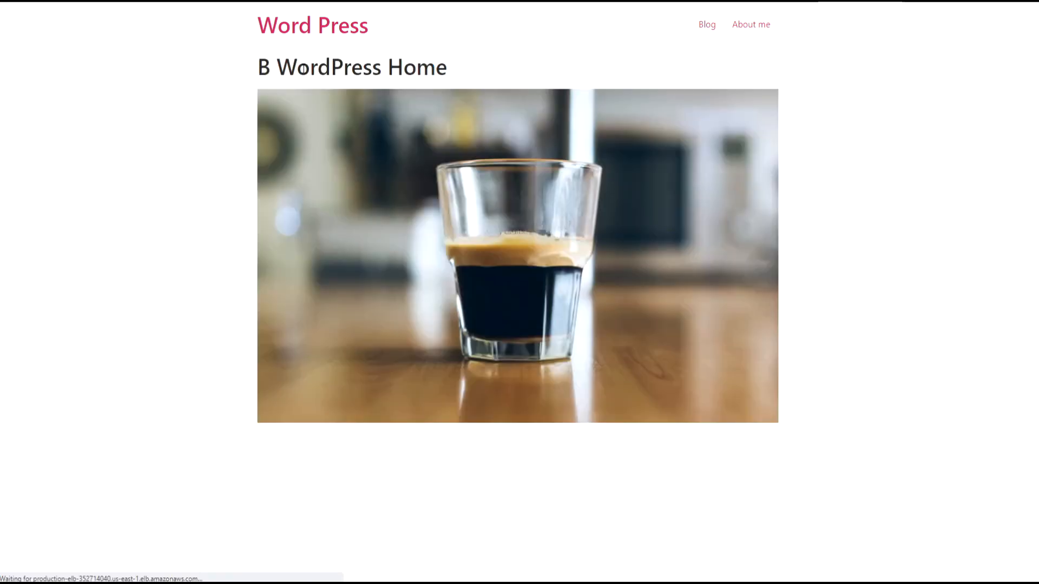
pyautogui.doubleClick(275, 66)
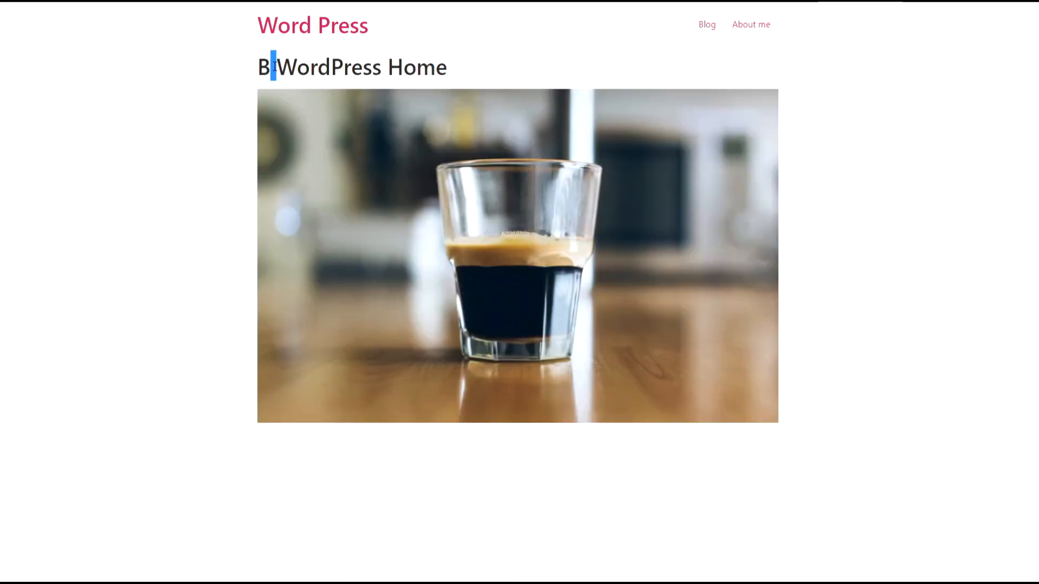
pyautogui.click(352, 68)
pyautogui.click(353, 34)
pyautogui.click(352, 32)
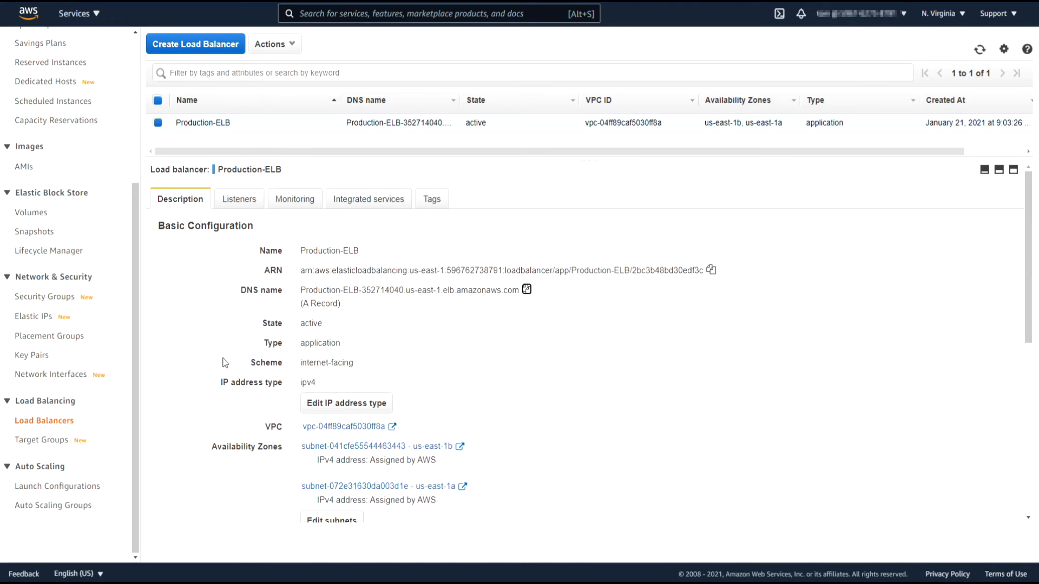
# Return to the EC2 instances list, clear the instance selection, and check the bastions' public IPv4 addresses and security groups.
pyautogui.scroll(5, 68, 279)
pyautogui.click(26, 178)
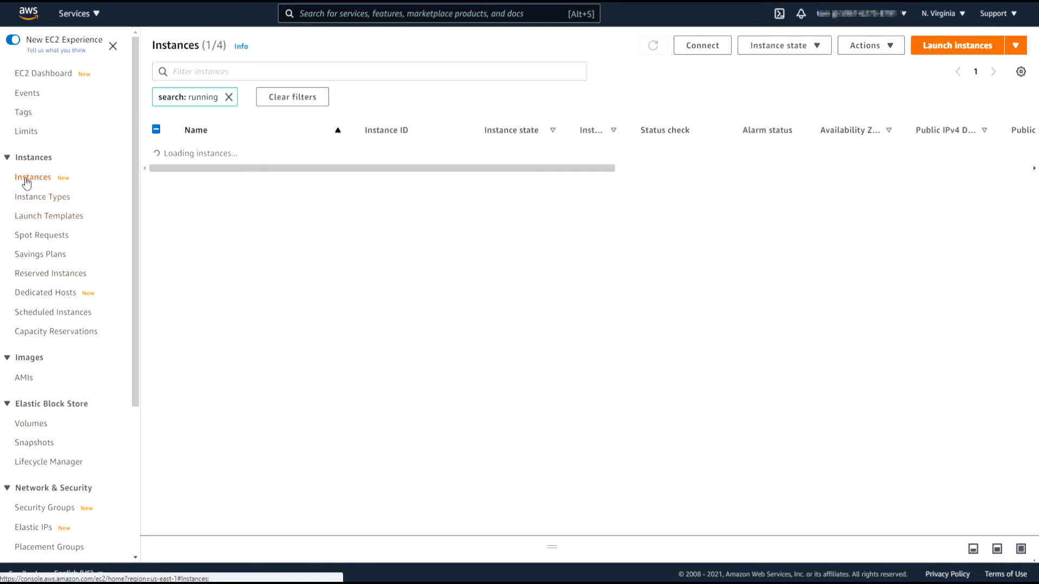
pyautogui.click(156, 212)
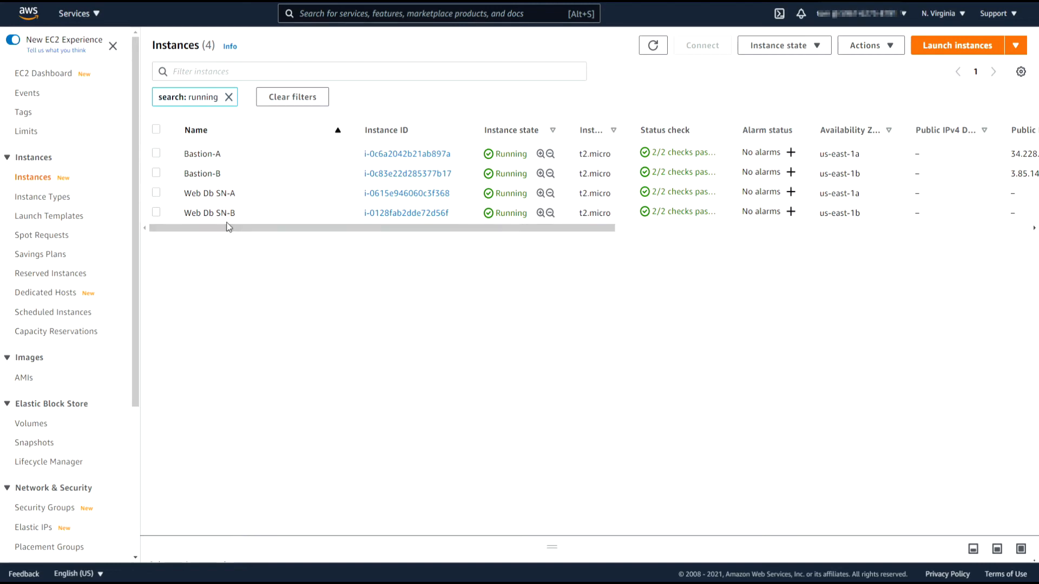
pyautogui.moveTo(229, 228); pyautogui.dragTo(524, 240)
pyautogui.moveTo(504, 175); pyautogui.dragTo(455, 158)
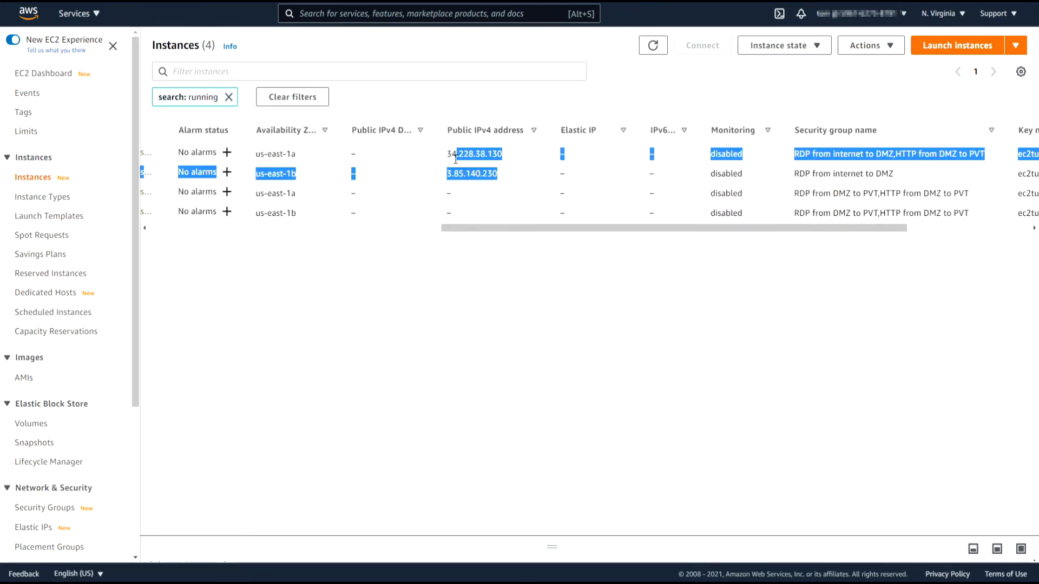
# Examine the public IPv4 addresses of Bastion-A and Bastion-B in the instances list, and clear the row selection.
pyautogui.click(468, 174)
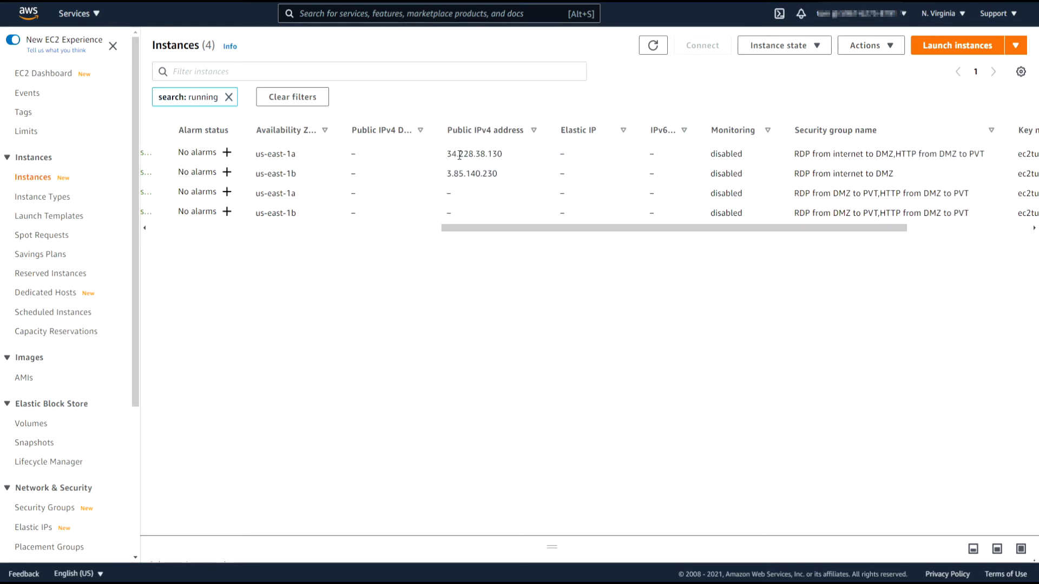
pyautogui.doubleClick(458, 155)
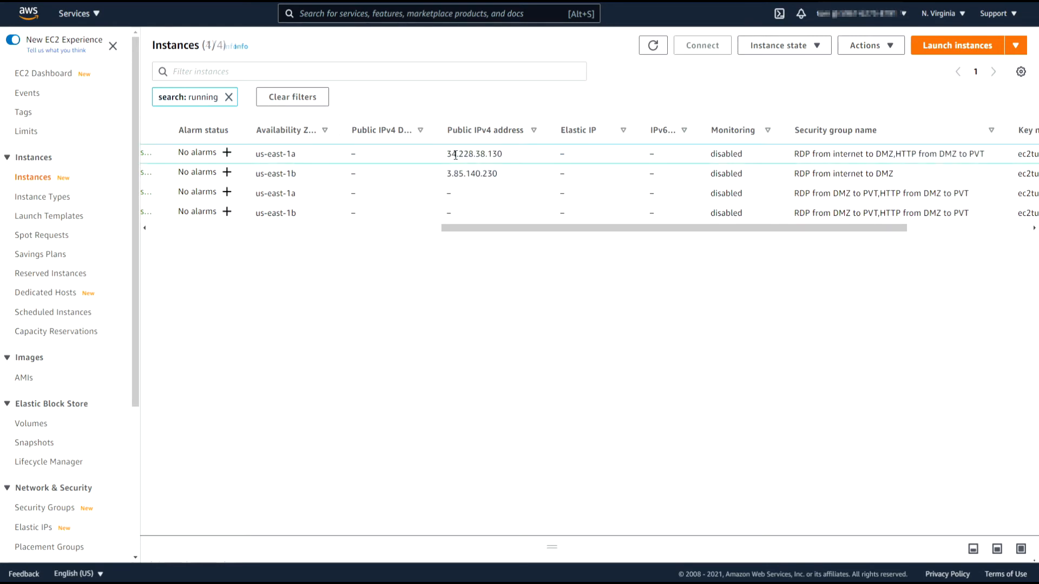
pyautogui.doubleClick(468, 174)
pyautogui.click(498, 284)
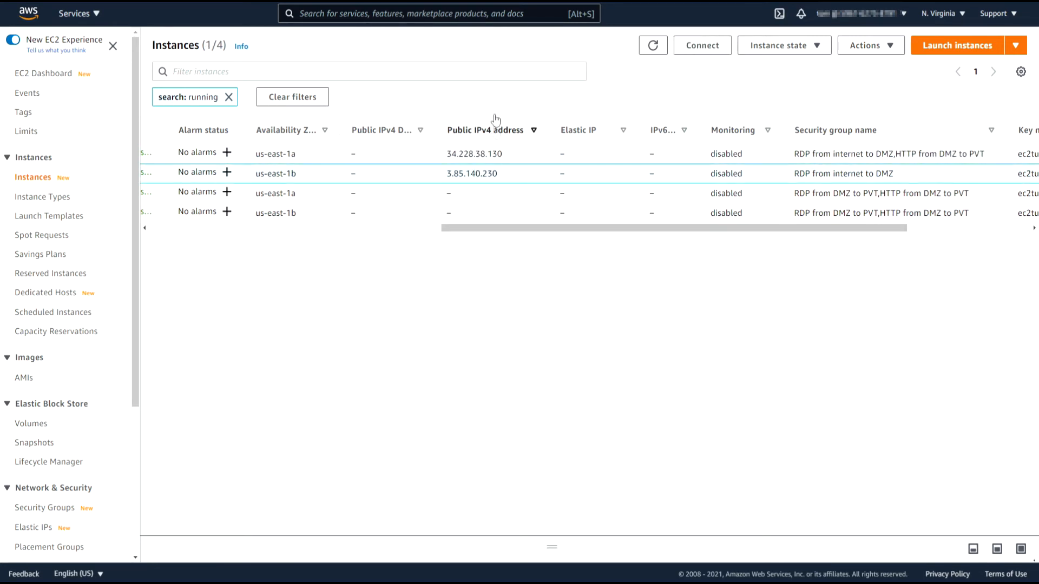
pyautogui.moveTo(495, 230); pyautogui.dragTo(259, 228)
pyautogui.click(156, 173)
# Open the Web Db SN-A instance and view its security details and instance name.
pyautogui.click(419, 195)
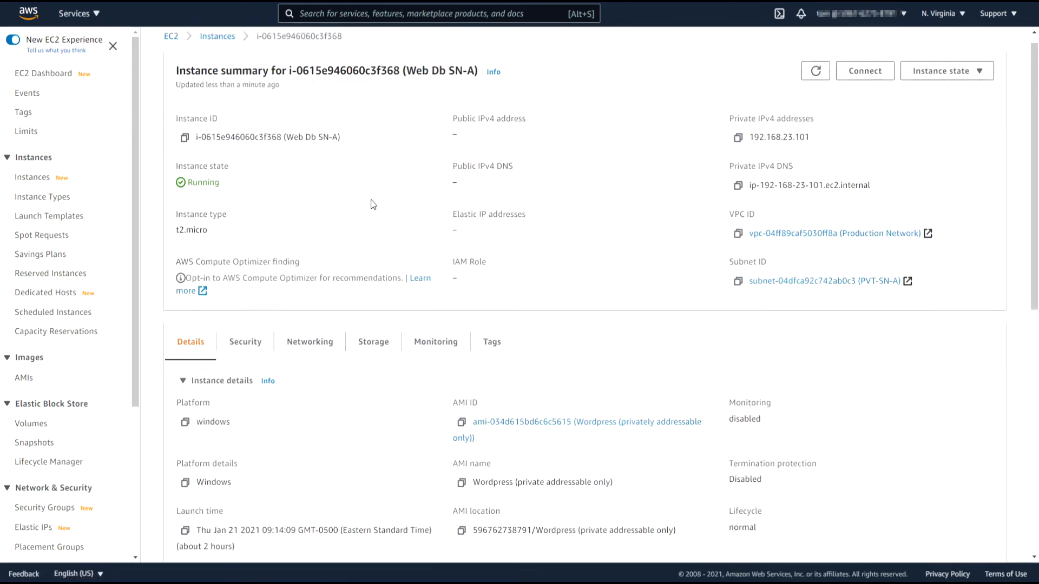
pyautogui.scroll(-3, 373, 205)
pyautogui.click(253, 189)
pyautogui.scroll(3, 390, 291)
pyautogui.scroll(-5, 403, 217)
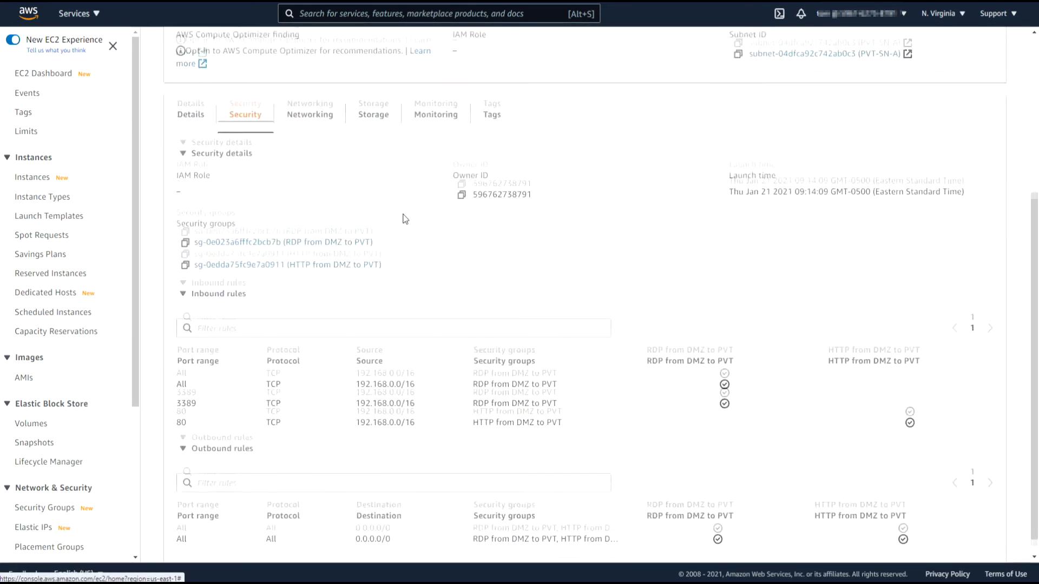
pyautogui.scroll(5, 411, 220)
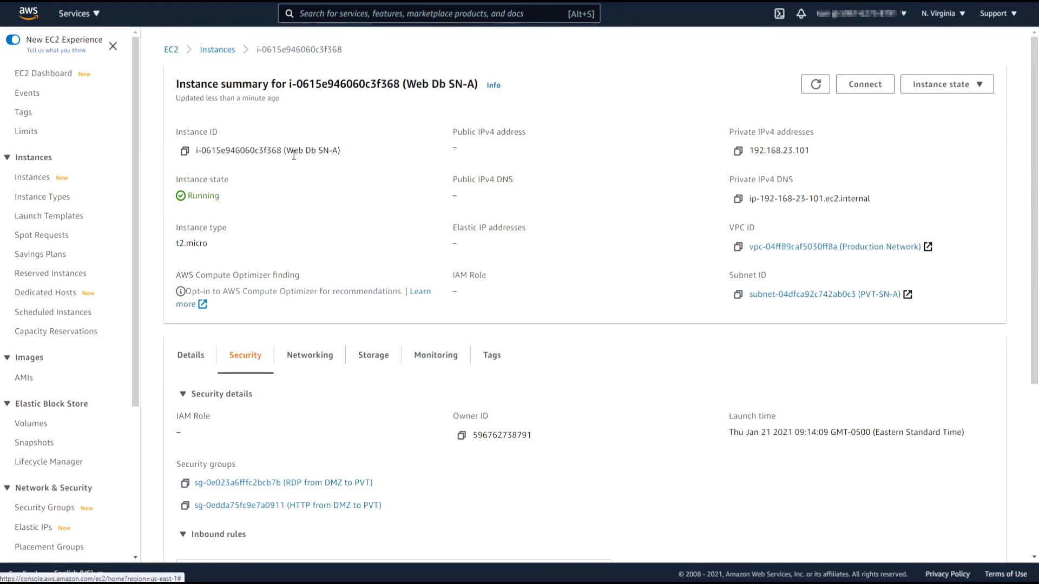
pyautogui.moveTo(283, 153); pyautogui.dragTo(335, 151)
pyautogui.click(336, 152)
# Examine the source ranges of the three inbound security rules on Web Db SN-A.
pyautogui.scroll(-5, 392, 167)
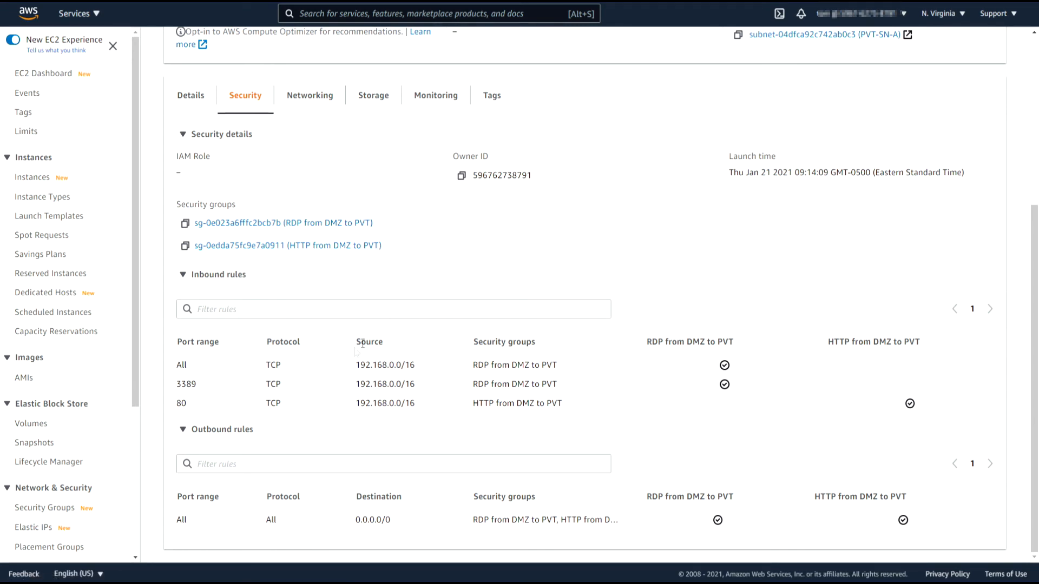
pyautogui.moveTo(357, 364); pyautogui.dragTo(424, 367)
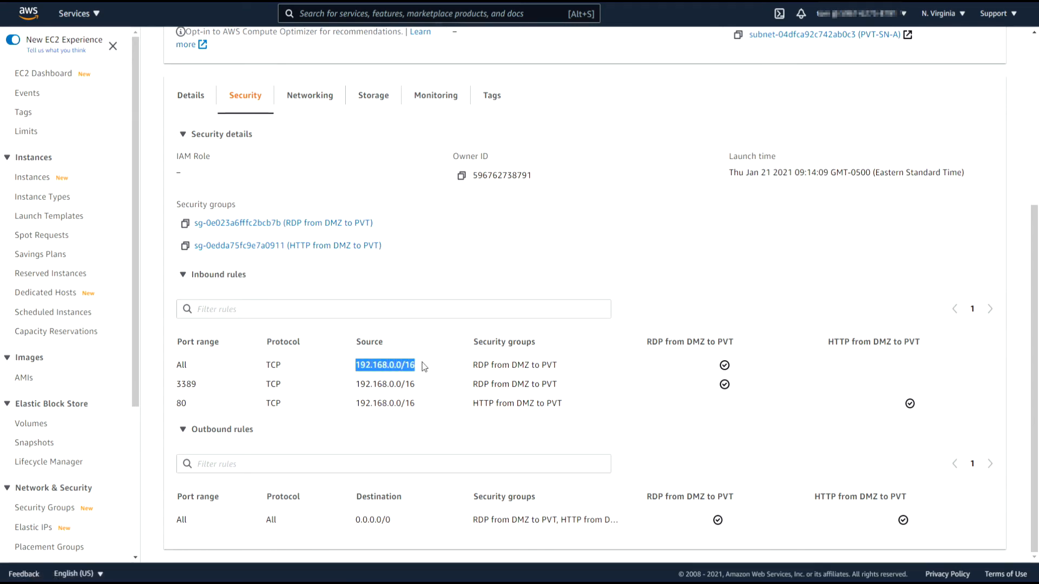
pyautogui.moveTo(356, 384); pyautogui.dragTo(417, 395)
pyautogui.click(358, 405)
pyautogui.moveTo(355, 405); pyautogui.dragTo(414, 403)
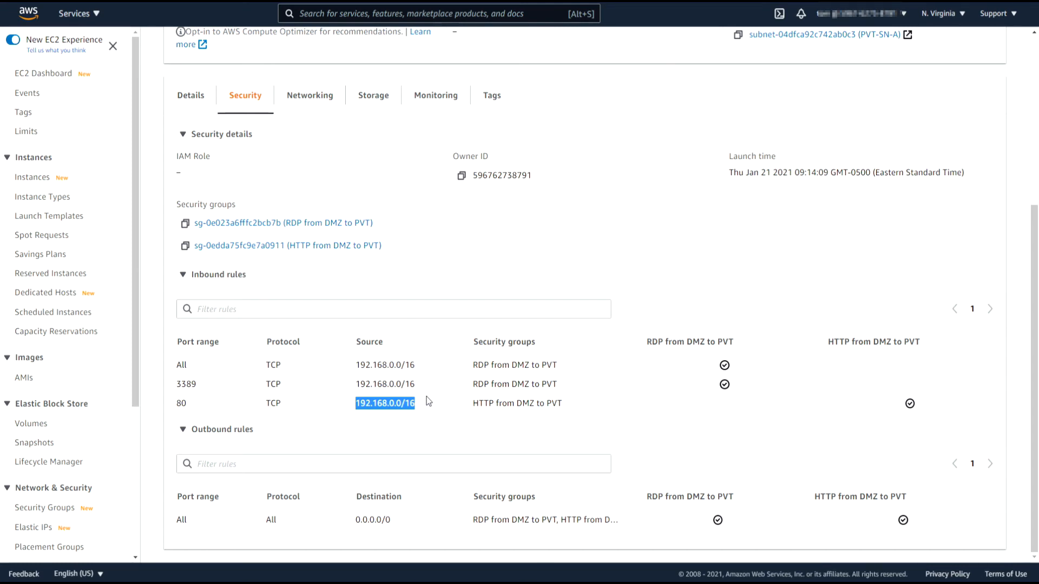
pyautogui.scroll(5, 400, 349)
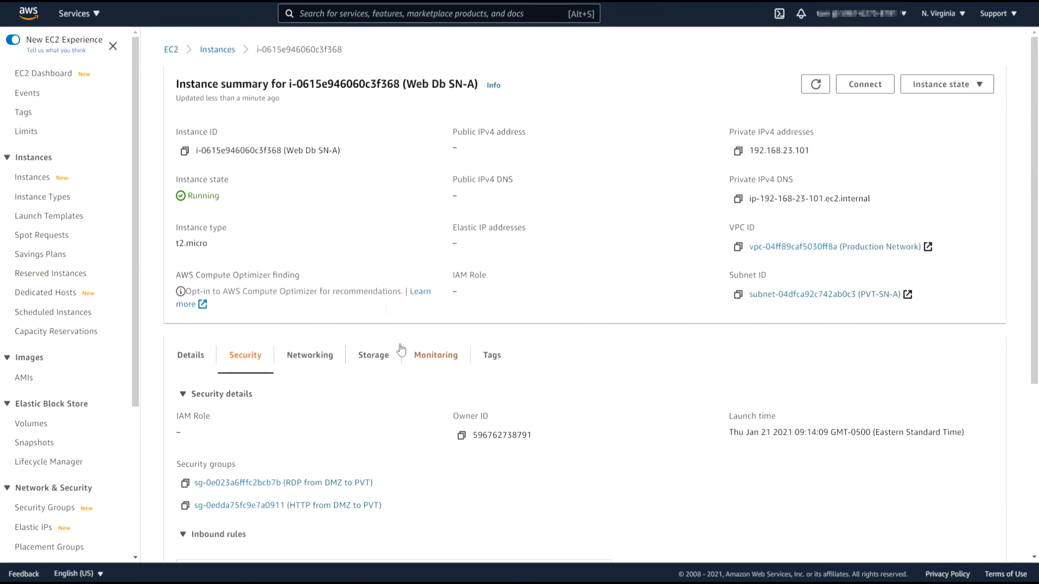
# Open Web Db SN-B from the instances list, check its inbound rules, and return to the list with no instance selected.
pyautogui.click(216, 49)
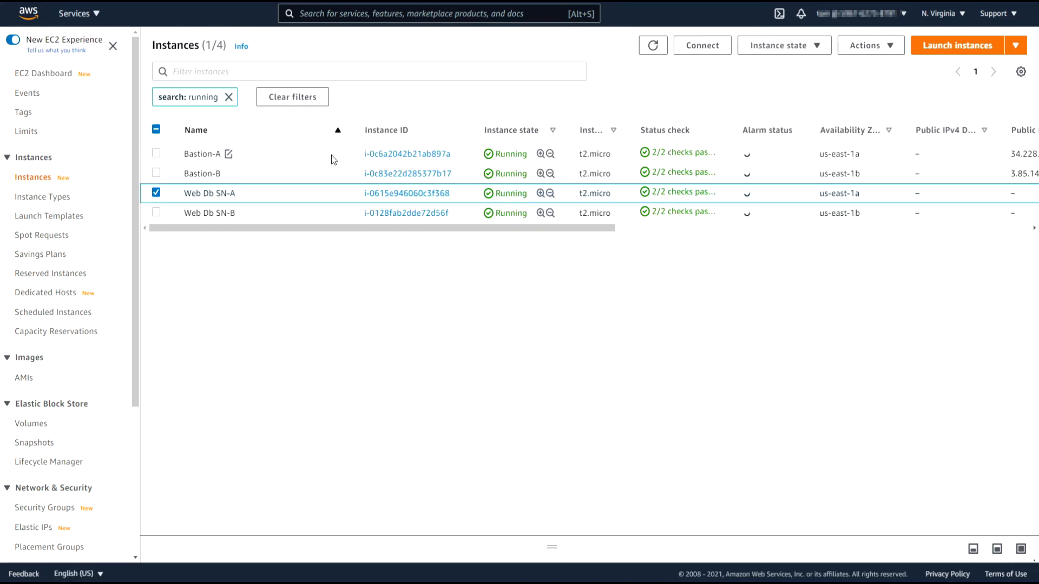
pyautogui.click(156, 194)
pyautogui.click(411, 213)
pyautogui.scroll(-5, 433, 238)
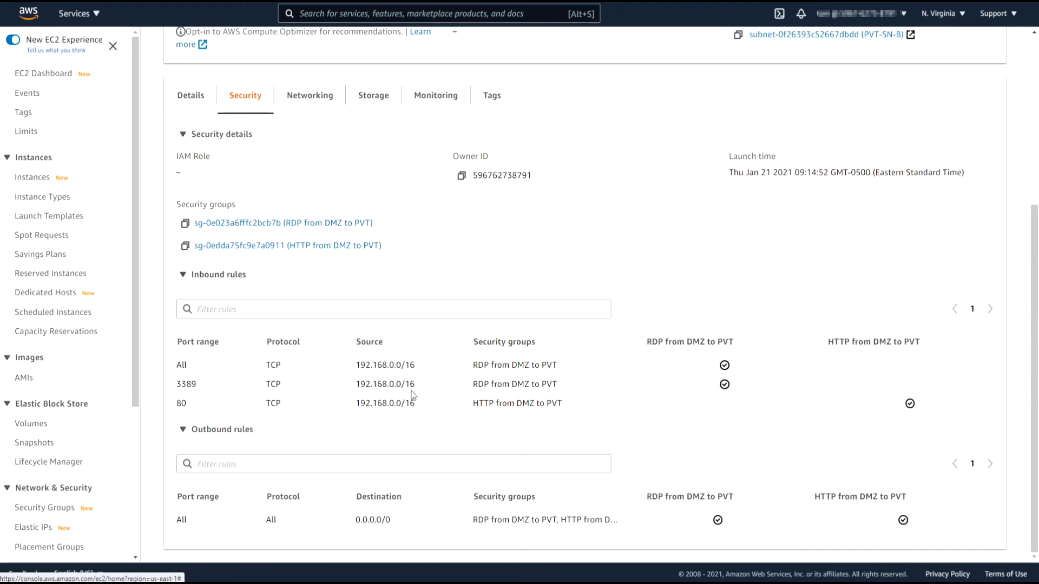
pyautogui.scroll(5, 364, 315)
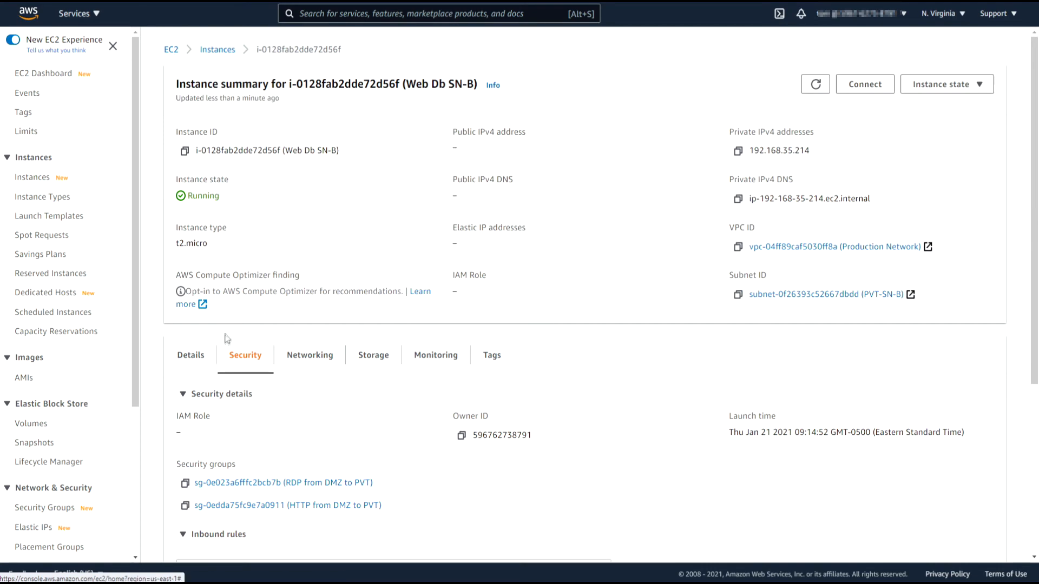
pyautogui.click(198, 353)
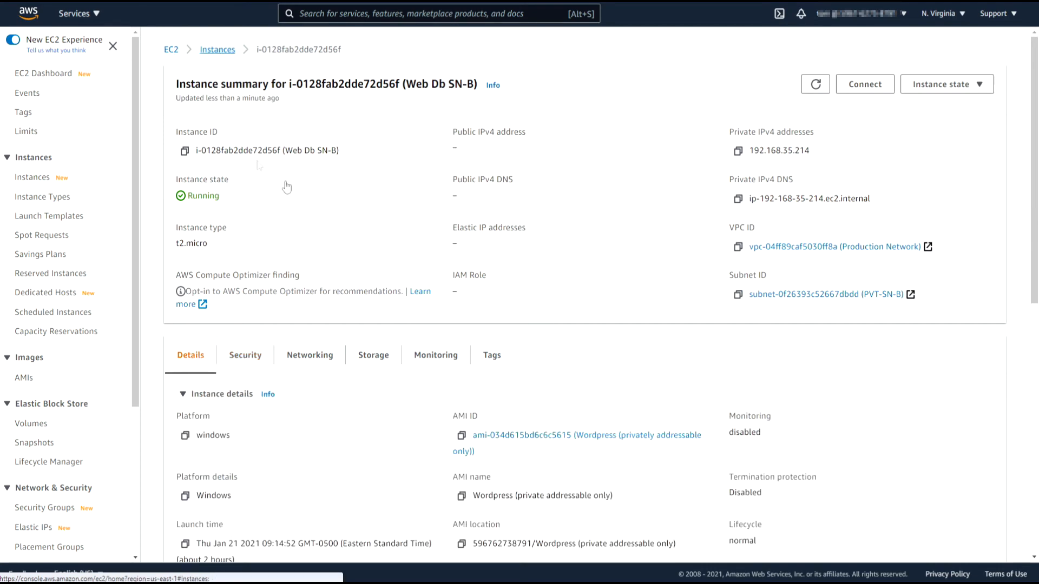
pyautogui.click(222, 51)
pyautogui.click(158, 213)
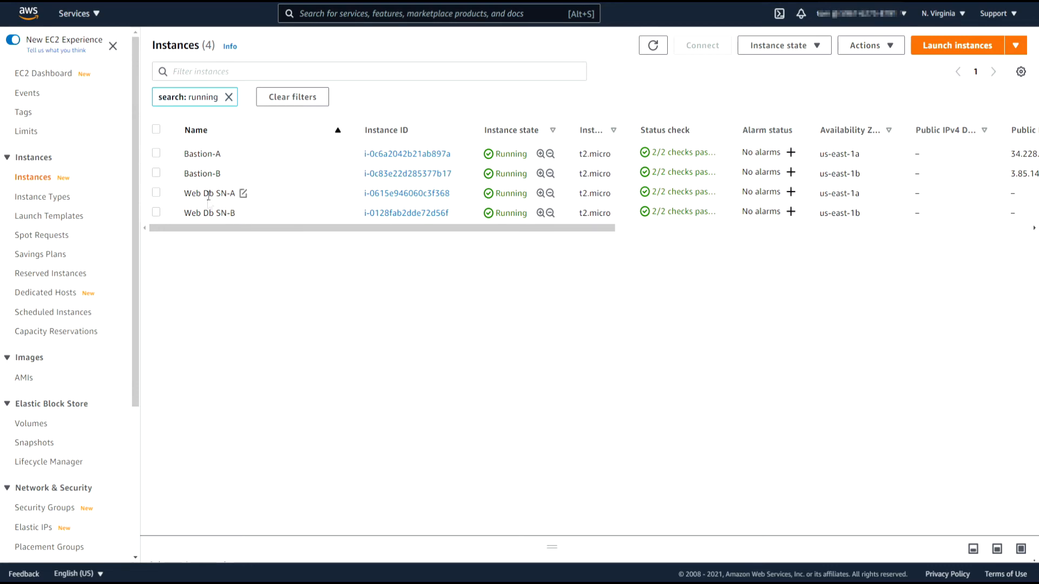
# Open the Bastion-A instance and examine the security groups assigned to it.
pyautogui.click(213, 154)
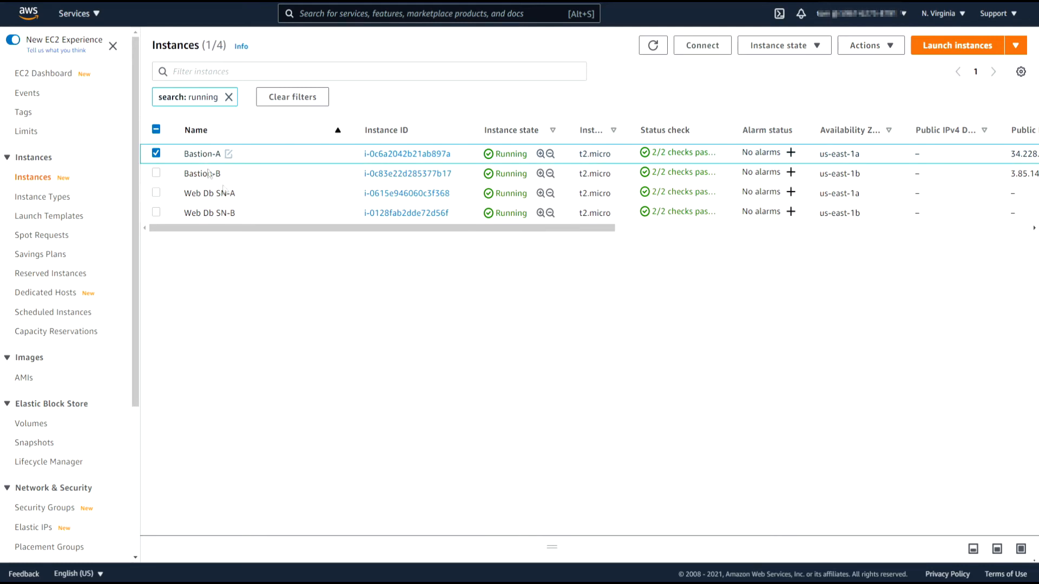
pyautogui.click(382, 154)
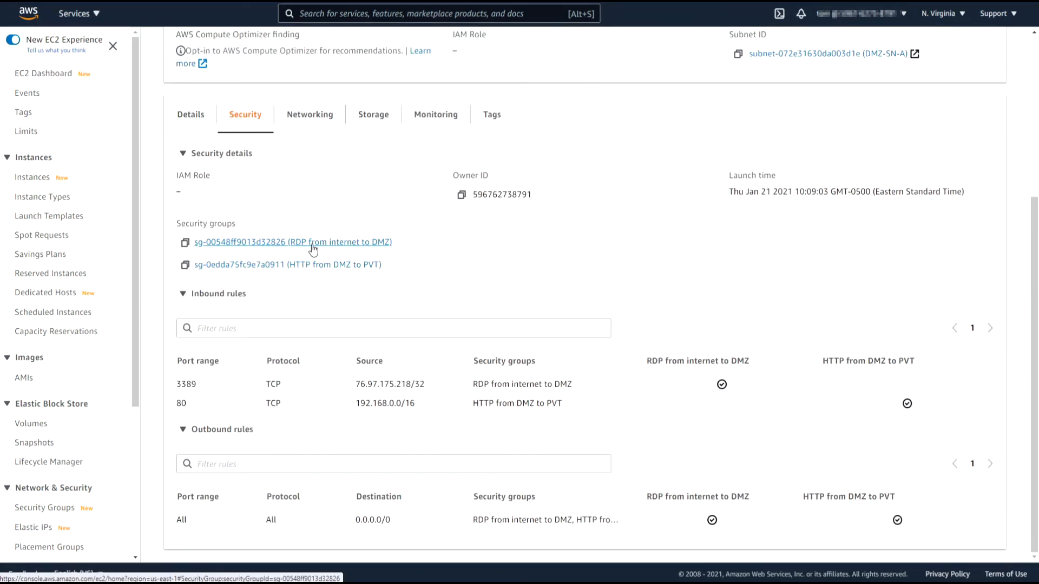
pyautogui.moveTo(393, 242); pyautogui.dragTo(331, 242)
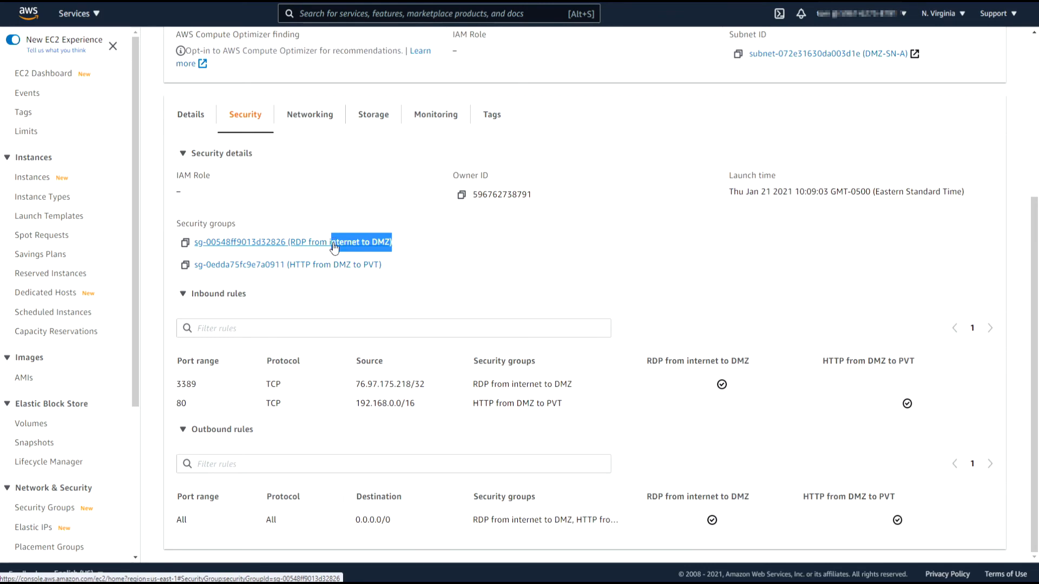
pyautogui.click(411, 235)
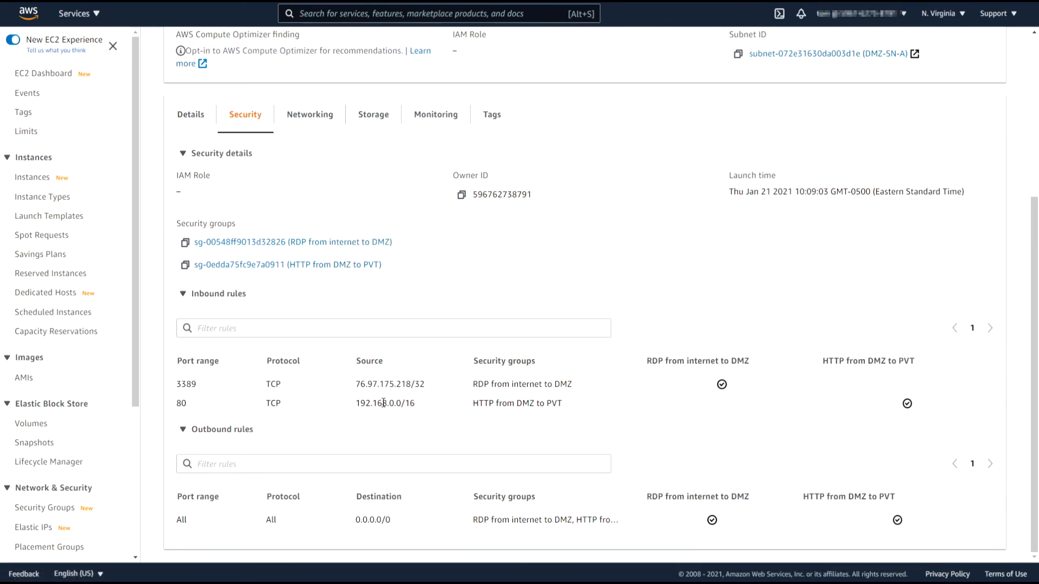
# Examine the source address of Bastion-A's inbound rule for port 3389.
pyautogui.moveTo(426, 385); pyautogui.dragTo(356, 385)
pyautogui.click(357, 385)
pyautogui.moveTo(425, 385); pyautogui.dragTo(354, 384)
pyautogui.click(428, 391)
pyautogui.moveTo(426, 384); pyautogui.dragTo(352, 386)
pyautogui.click(238, 294)
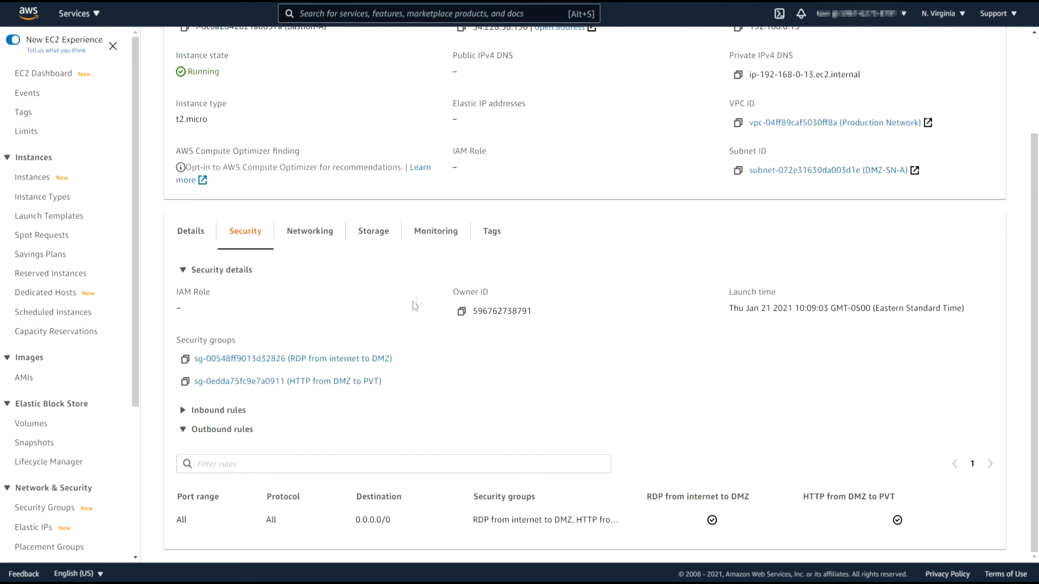
pyautogui.click(239, 414)
pyautogui.scroll(3, 460, 364)
# Download the remote desktop file for Bastion-A from its RDP client connection options and show the file in its folder.
pyautogui.click(216, 50)
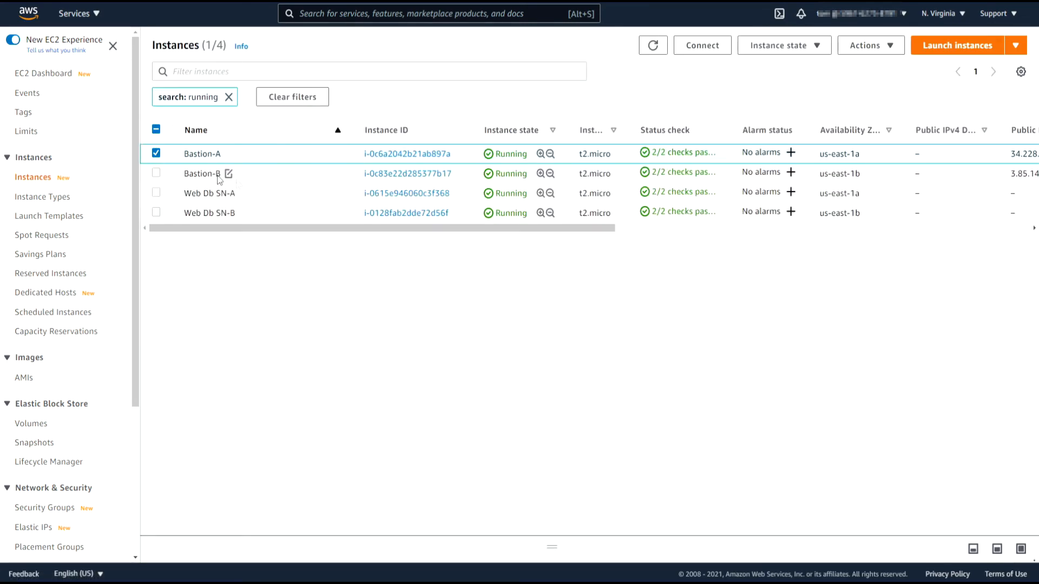
pyautogui.click(703, 45)
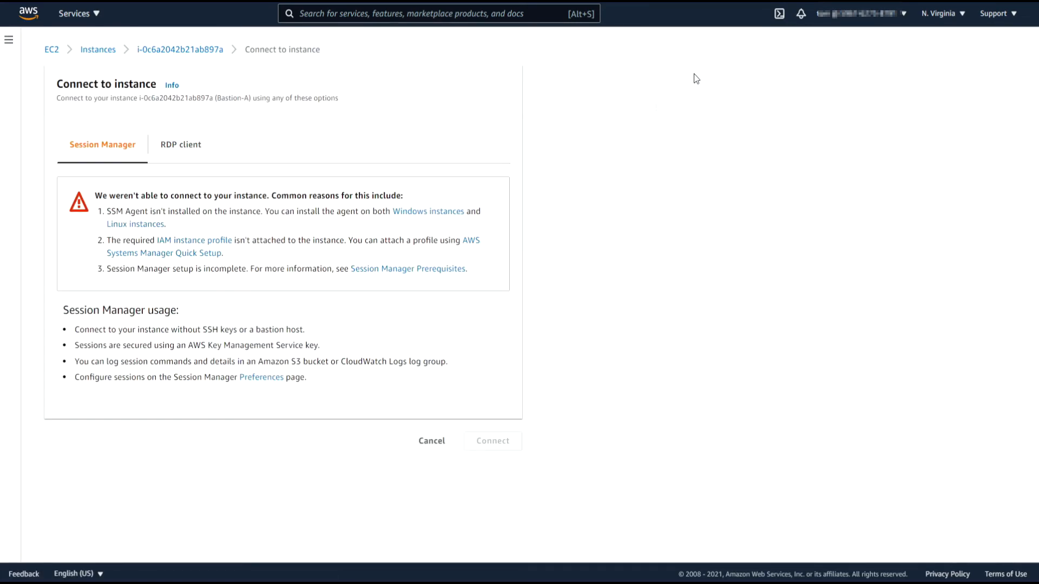
pyautogui.click(193, 151)
pyautogui.click(175, 232)
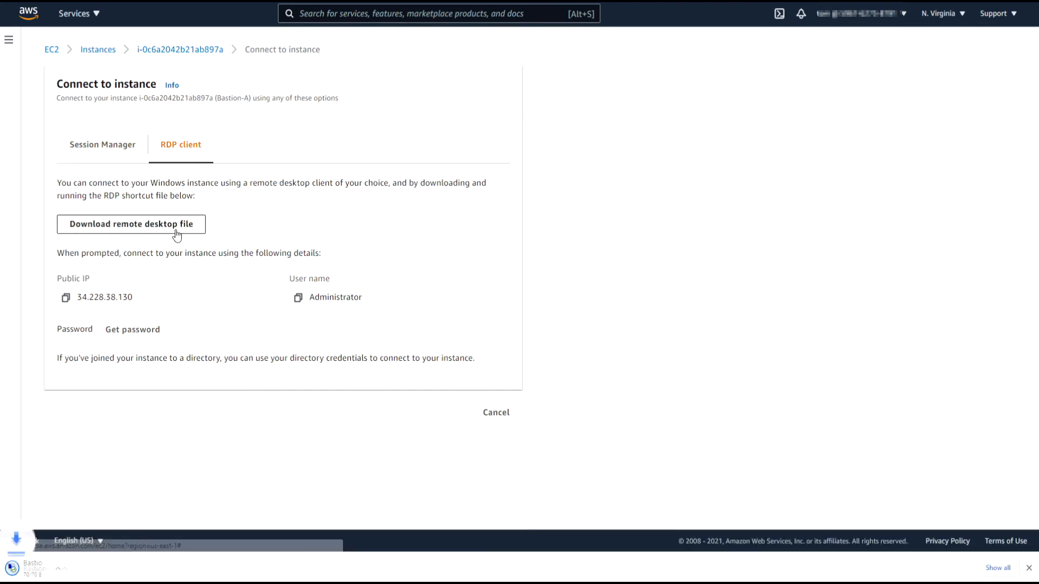
pyautogui.click(111, 568)
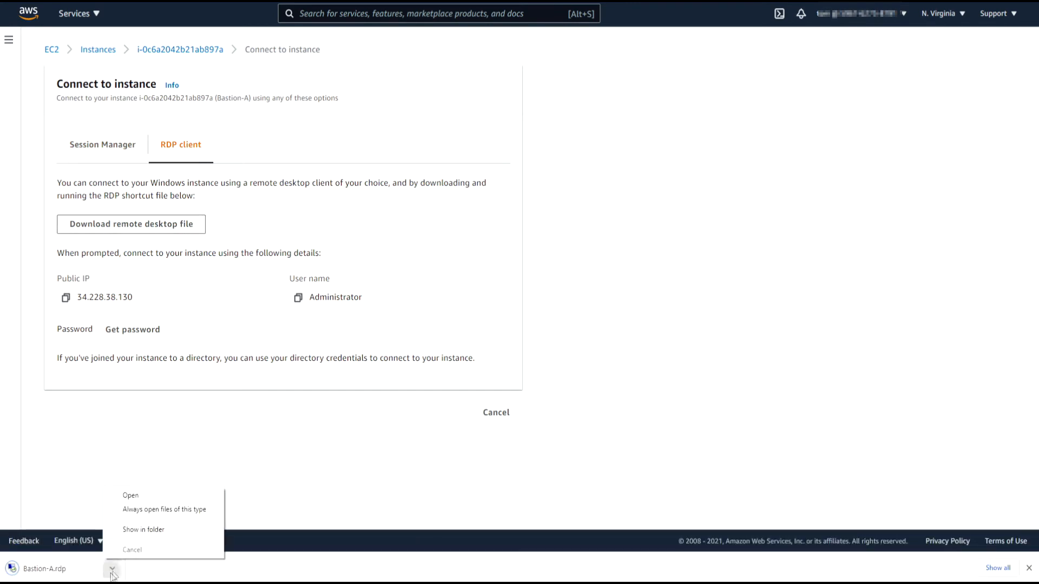
pyautogui.click(136, 531)
# Open Bastion-A.rdp for editing, reduce its remote display size, and start the connection.
pyautogui.doubleClick(453, 216)
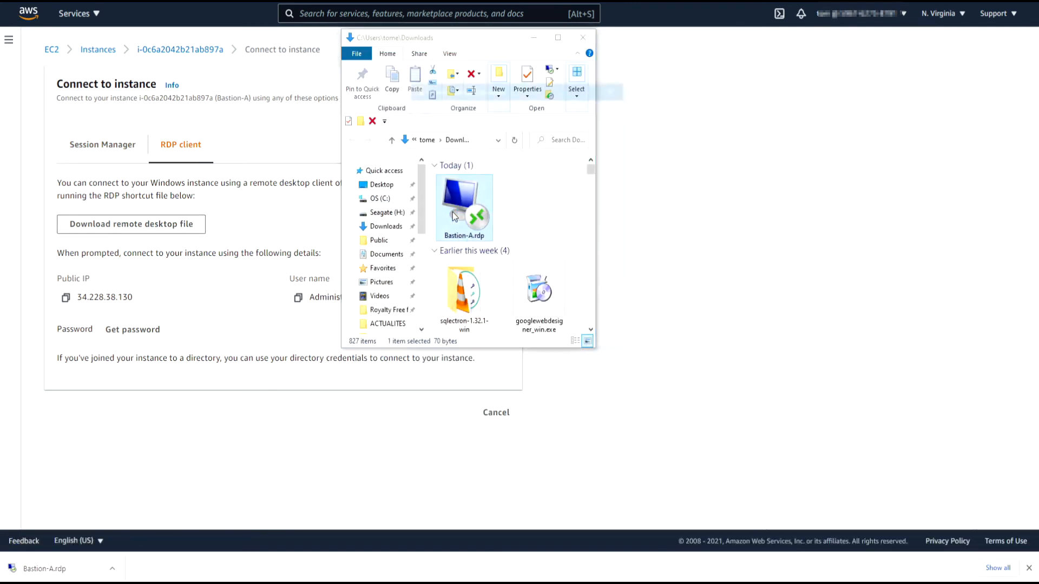
pyautogui.click(451, 150)
pyautogui.moveTo(528, 198); pyautogui.dragTo(478, 199)
pyautogui.click(559, 342)
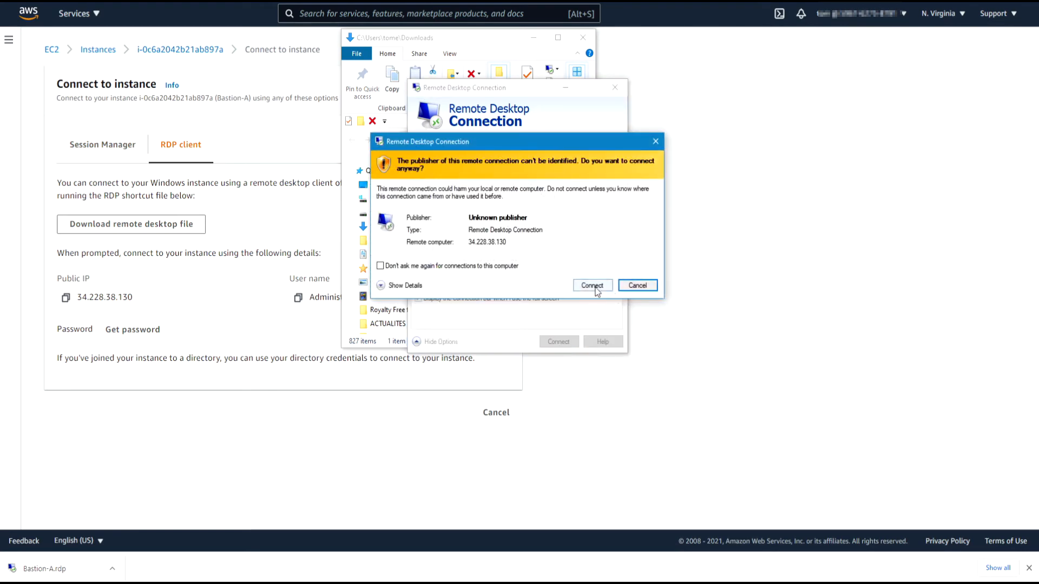
# Accept the unknown-publisher connection to Bastion-A and sign in as Administrator with the account password.
pyautogui.click(593, 286)
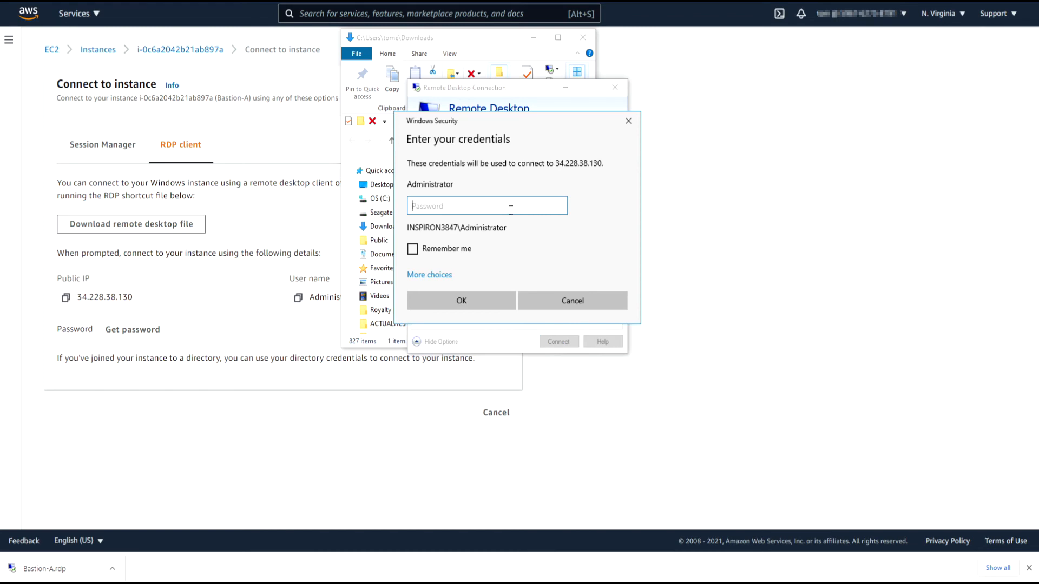
pyautogui.write('•••••••••')
pyautogui.press('Return')
pyautogui.press('Return')
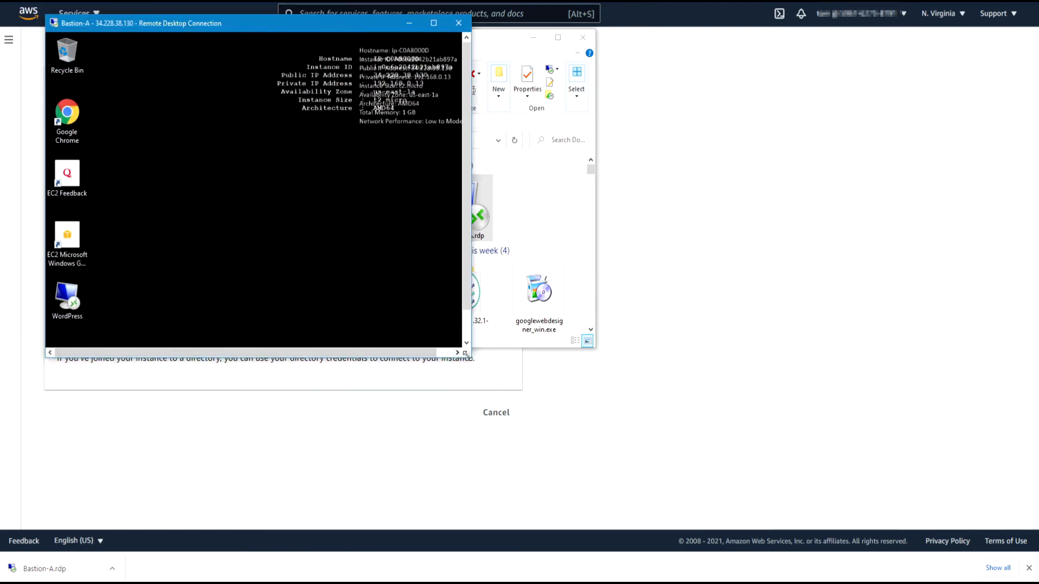
# Enlarge the Bastion-A remote desktop window, close the Downloads folder, and move the session clear of the connection details.
pyautogui.moveTo(466, 361); pyautogui.dragTo(579, 464)
pyautogui.moveTo(279, 27); pyautogui.dragTo(534, 115)
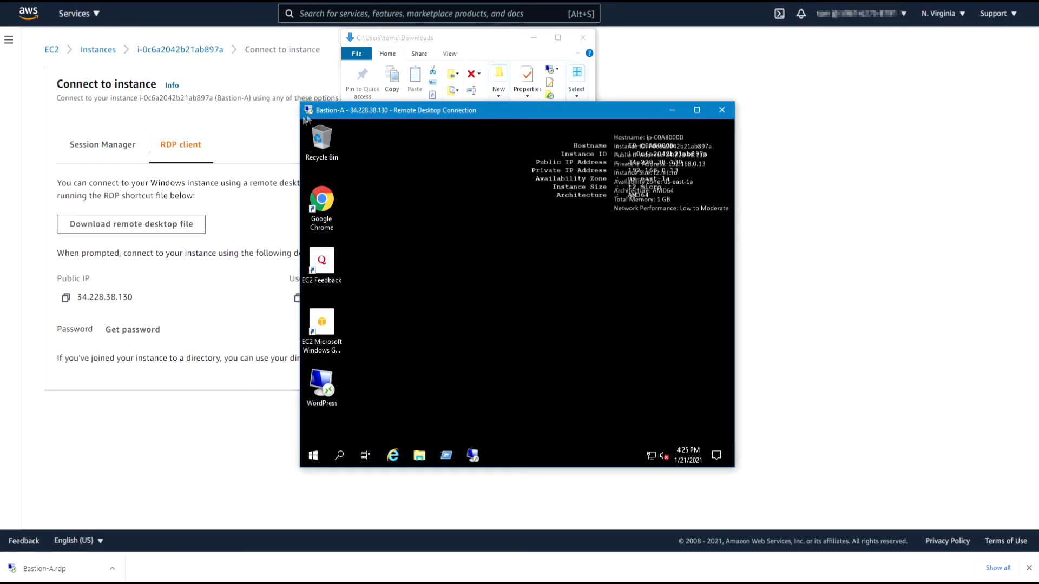
pyautogui.click(583, 37)
pyautogui.moveTo(539, 114); pyautogui.dragTo(761, 58)
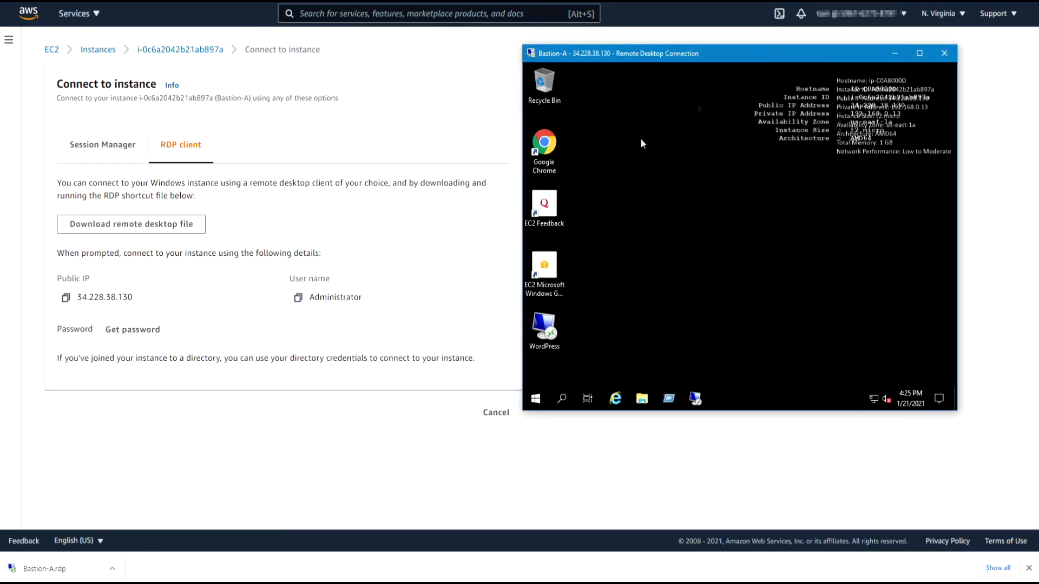
# Select Bastion-B in the instances list, download its remote desktop file from the RDP client options, and open Bastion-B.rdp.
pyautogui.click(106, 56)
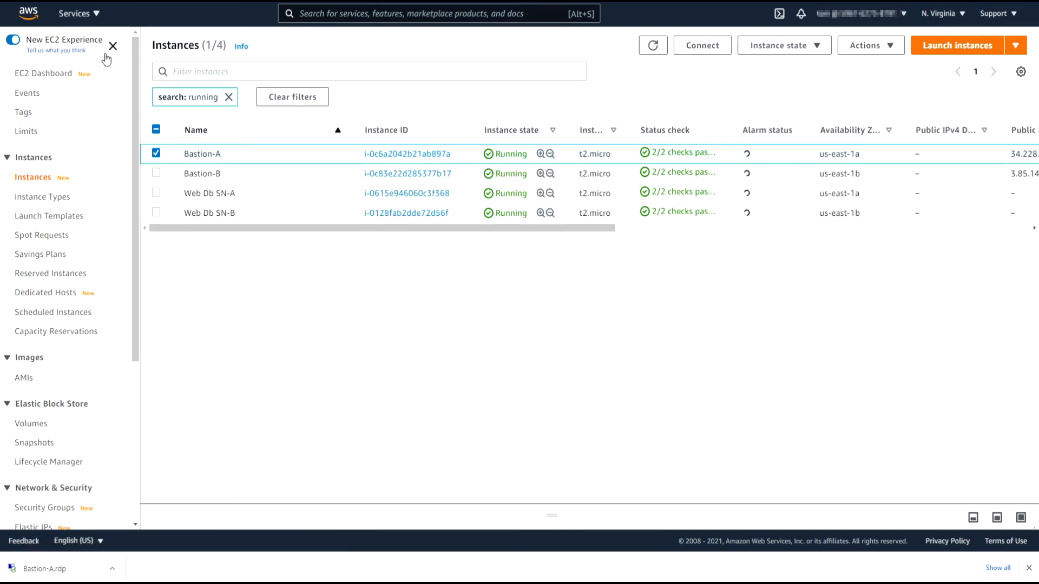
pyautogui.click(229, 173)
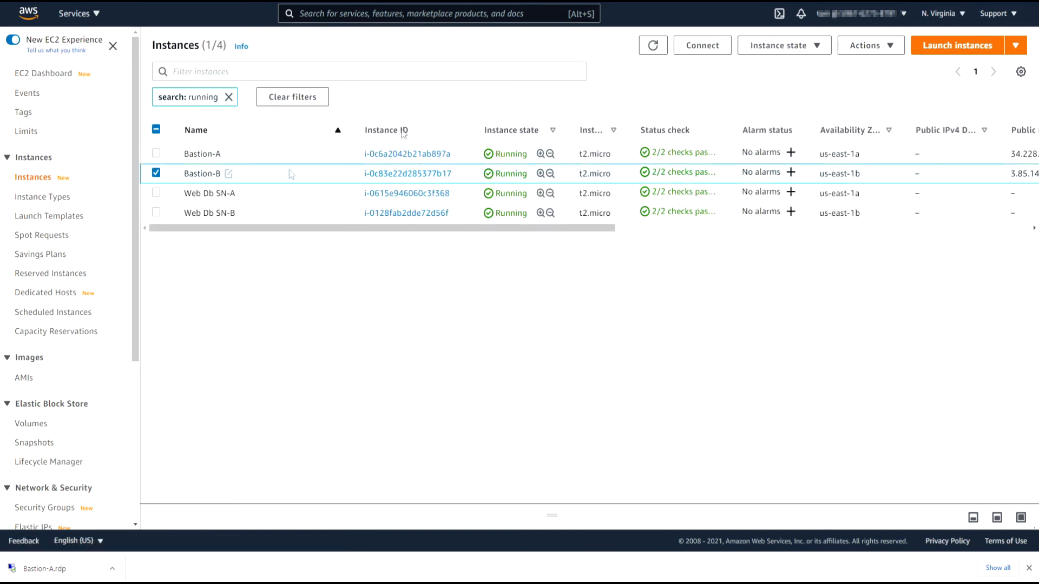
pyautogui.click(702, 46)
pyautogui.click(183, 152)
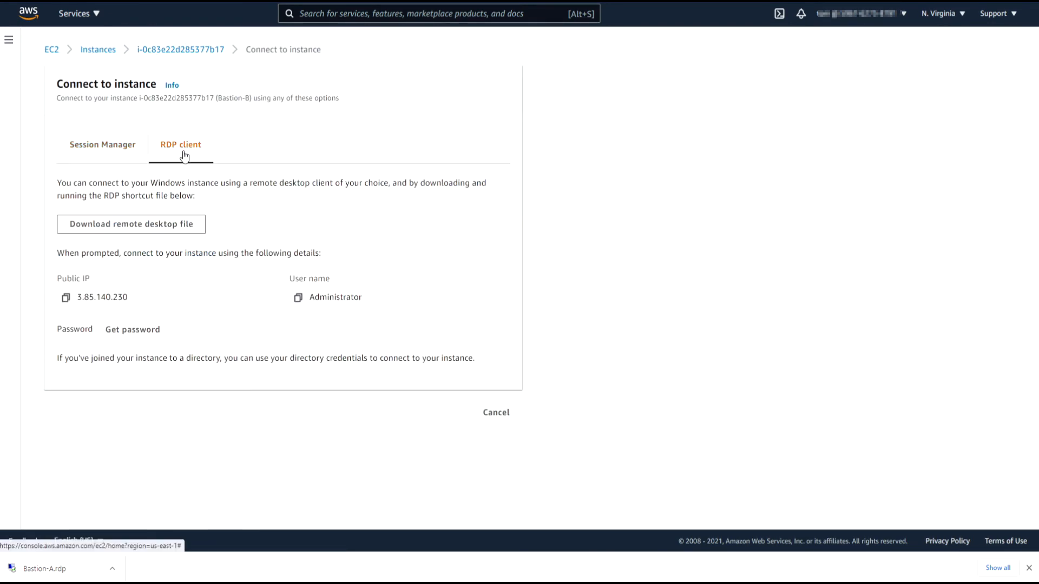
pyautogui.click(158, 223)
pyautogui.click(112, 568)
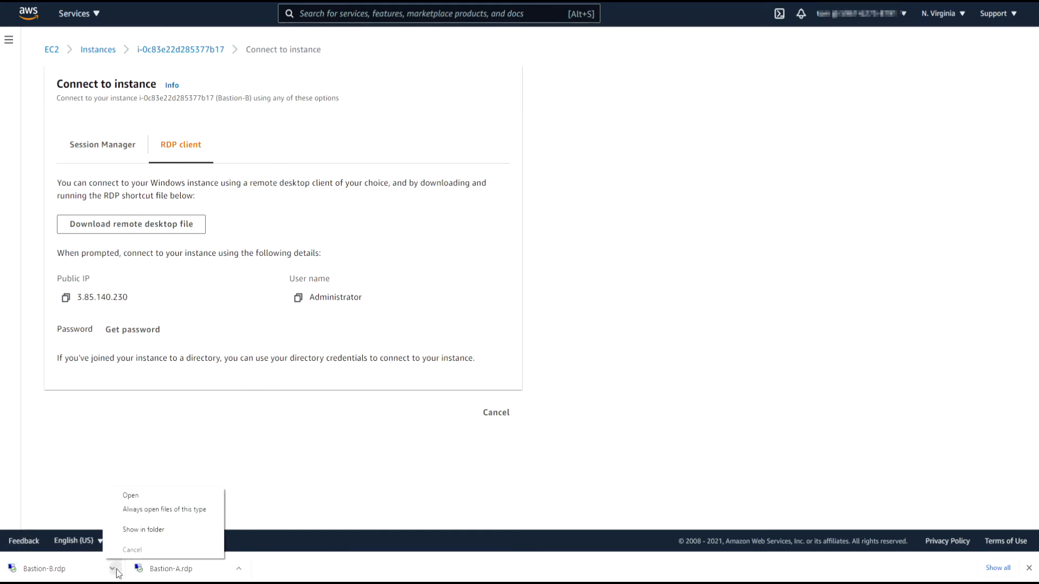
pyautogui.click(150, 497)
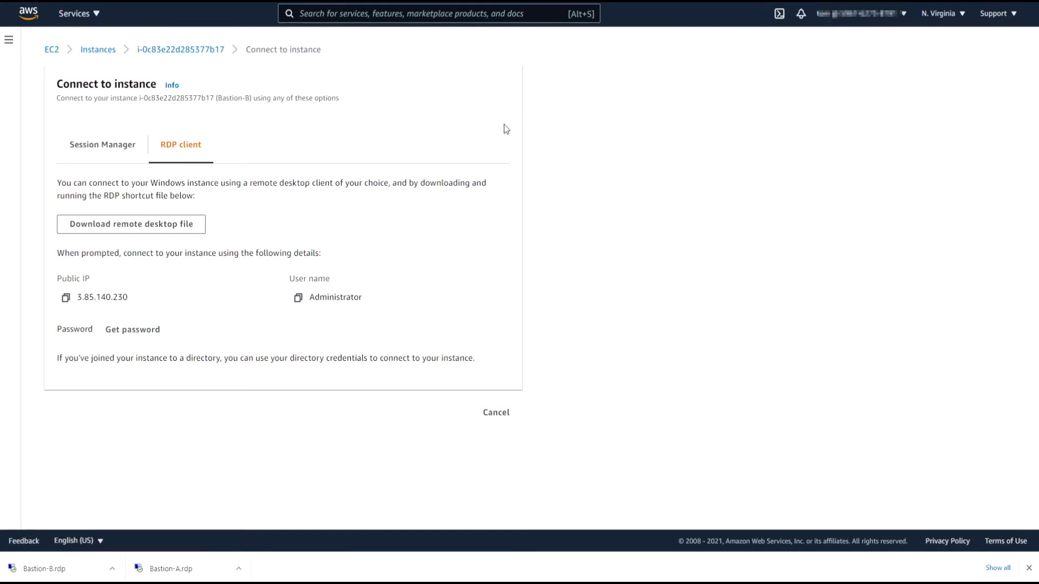
# Open Bastion-B.rdp for editing, set its remote desktop size to 800 by 600 pixels, and start the connection.
pyautogui.rightClick(541, 203)
pyautogui.click(560, 222)
pyautogui.click(1029, 568)
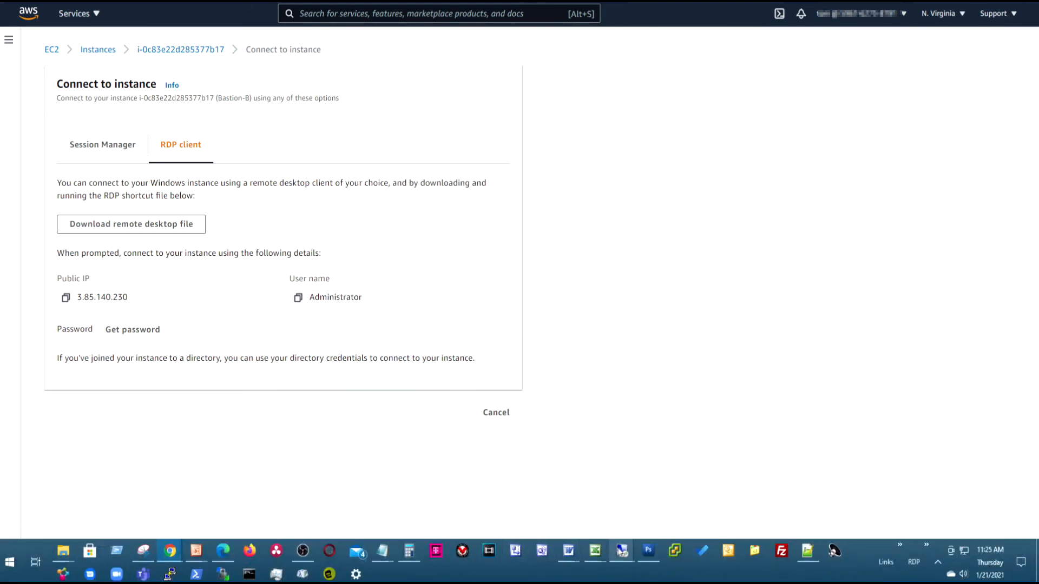
pyautogui.moveTo(621, 550)
pyautogui.click(749, 499)
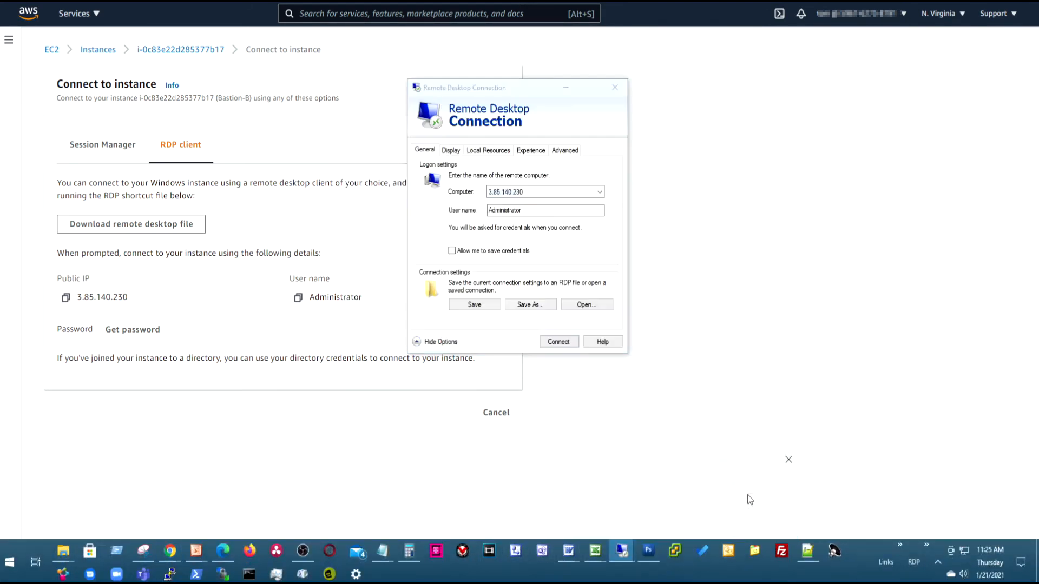
pyautogui.click(451, 150)
pyautogui.moveTo(513, 202); pyautogui.dragTo(479, 195)
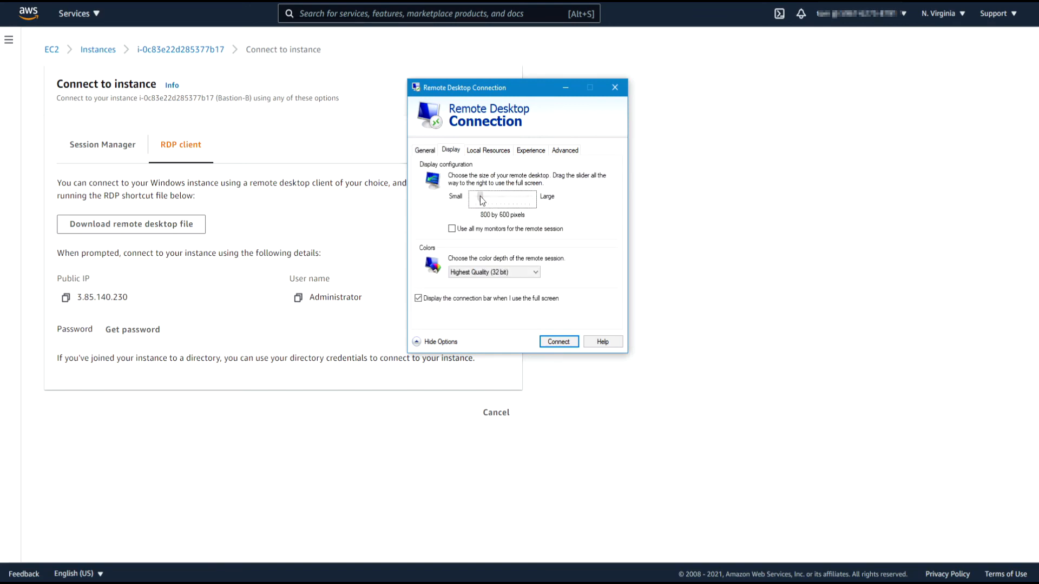
pyautogui.click(560, 343)
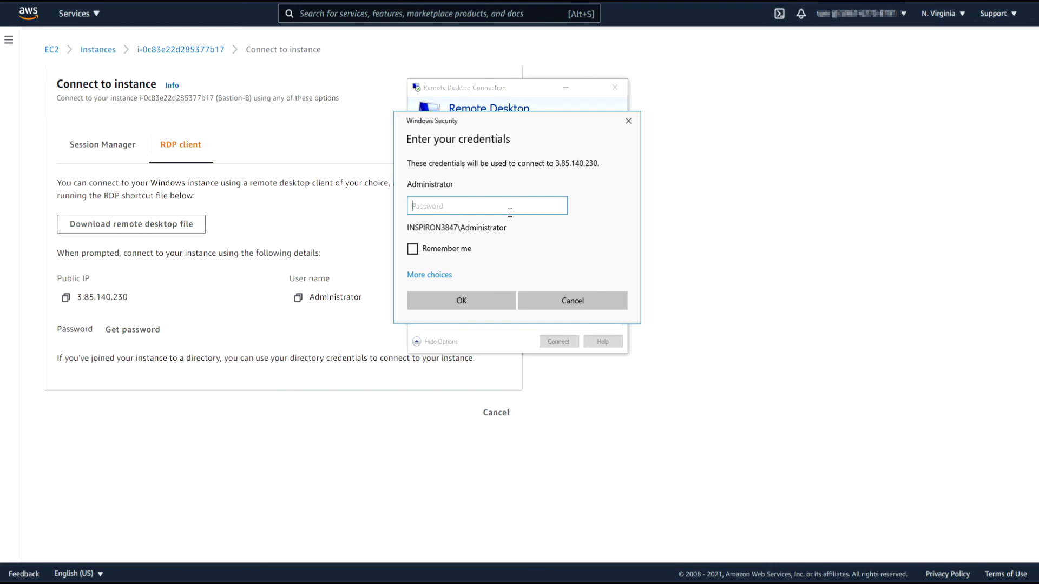
# Sign in to Bastion-B as Administrator with the account password and accept the connection.
pyautogui.write('••••')
pyautogui.press('Return')
pyautogui.press('Return')
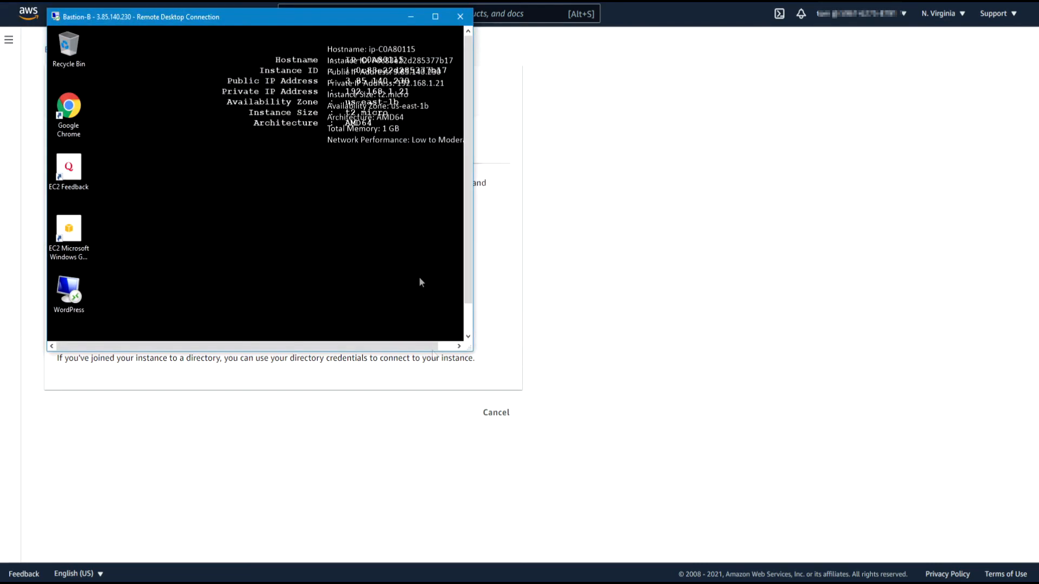
# Enlarge the Bastion-B remote desktop window and bring the Bastion-A session up beside it.
pyautogui.moveTo(472, 349); pyautogui.dragTo(633, 498)
pyautogui.click(623, 513)
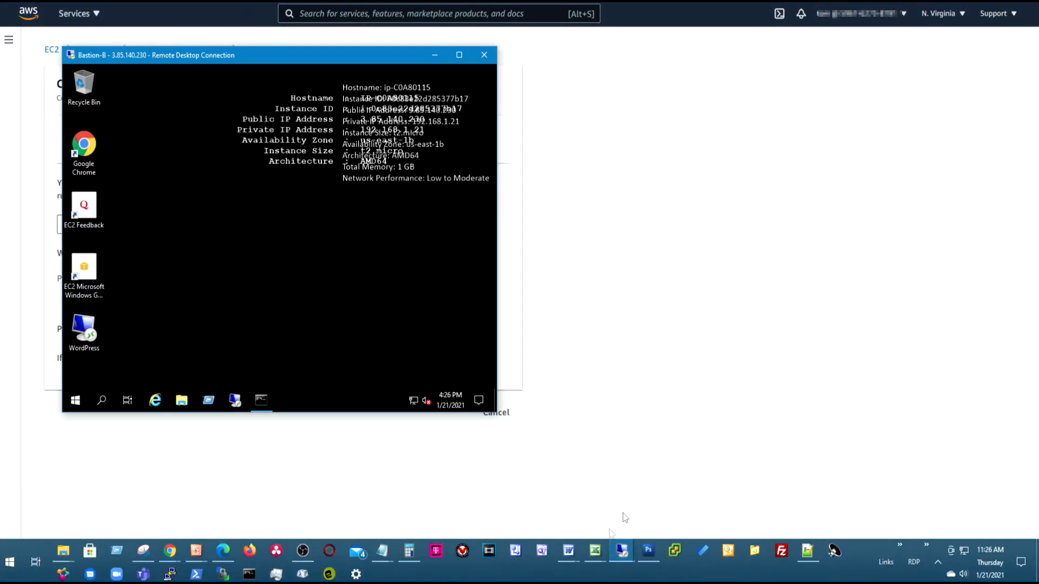
pyautogui.click(622, 551)
pyautogui.click(685, 507)
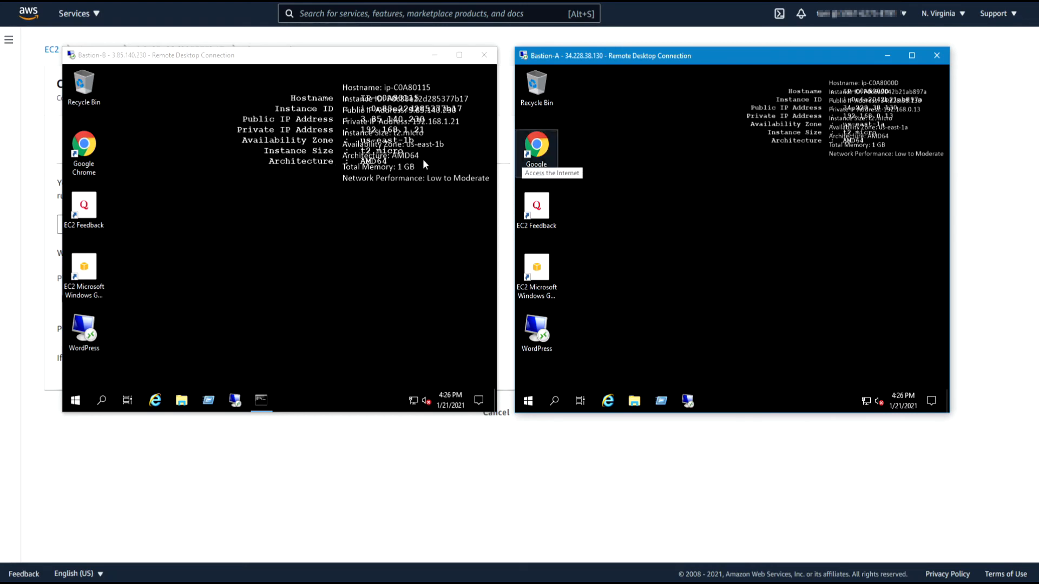
# Open Bastion-B's WordPress remote desktop shortcut for editing and move the session window clear of the EC2 breadcrumb.
pyautogui.click(292, 266)
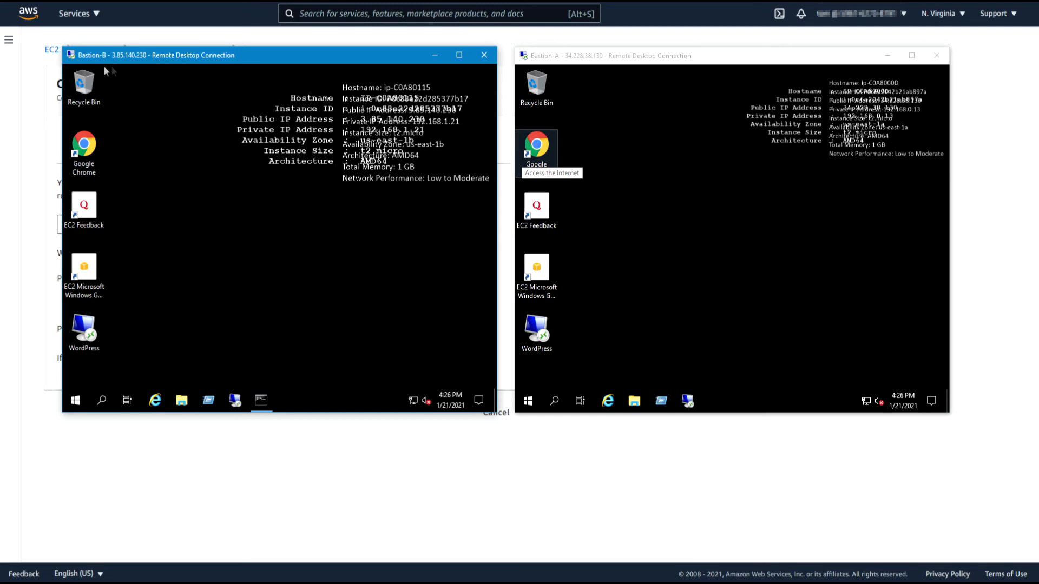
pyautogui.rightClick(83, 332)
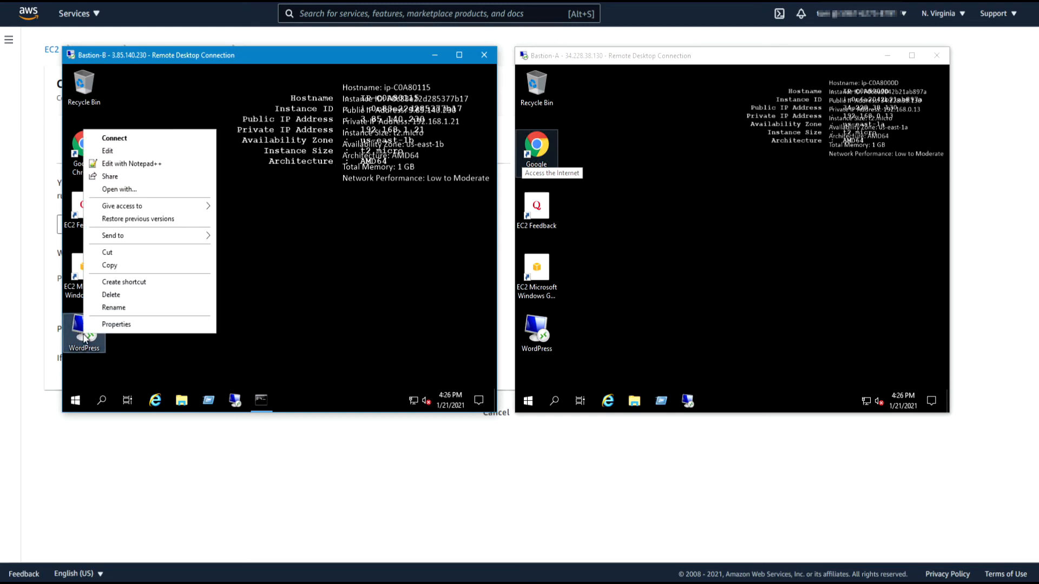
pyautogui.click(108, 154)
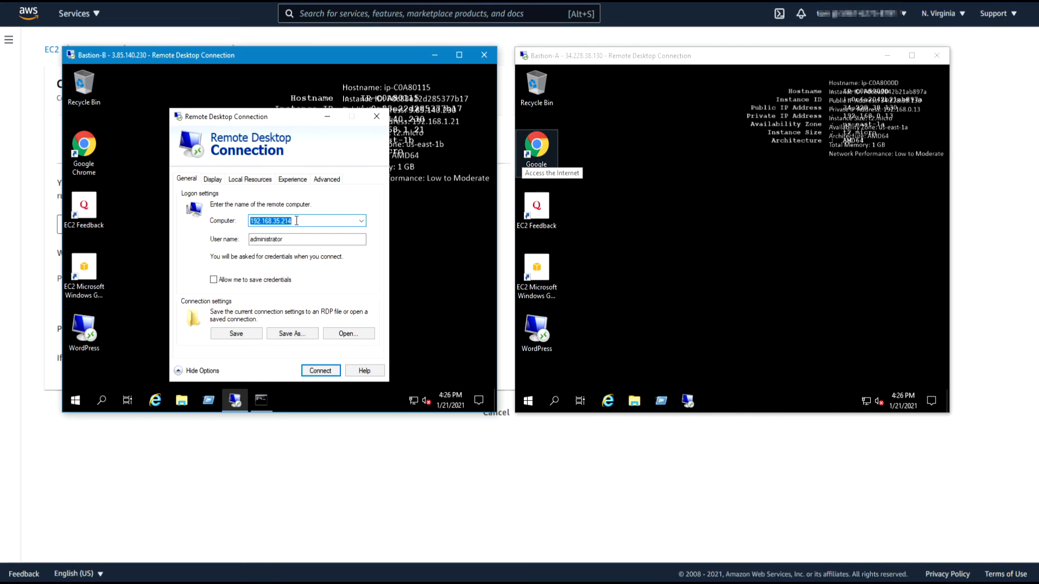
pyautogui.moveTo(192, 60); pyautogui.dragTo(646, 133)
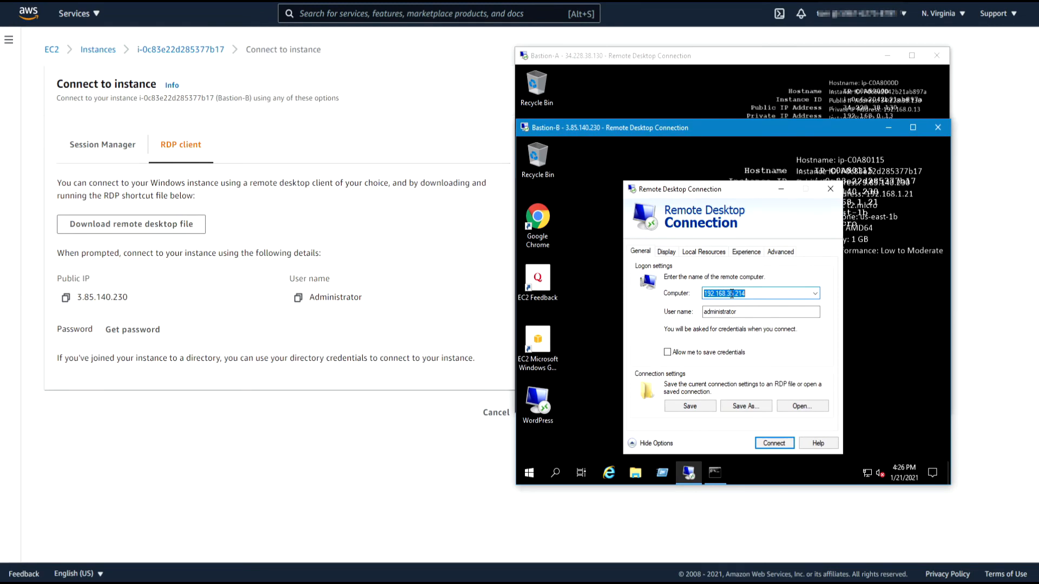
# Open the Web Db SN-B instance from the instances list and check its private IPv4 address in the networking details.
pyautogui.click(97, 49)
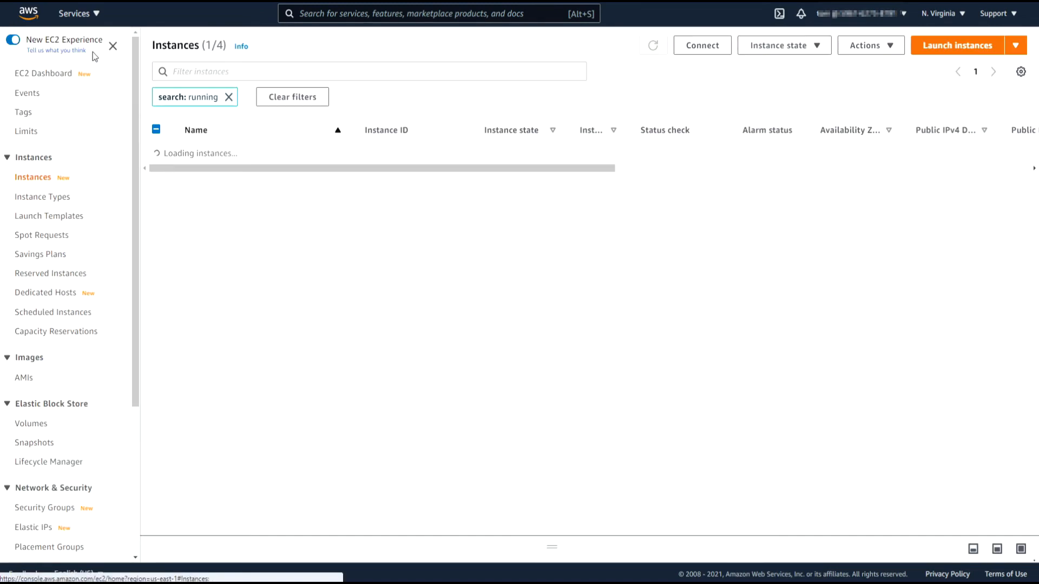
pyautogui.click(178, 172)
pyautogui.click(238, 213)
pyautogui.click(391, 213)
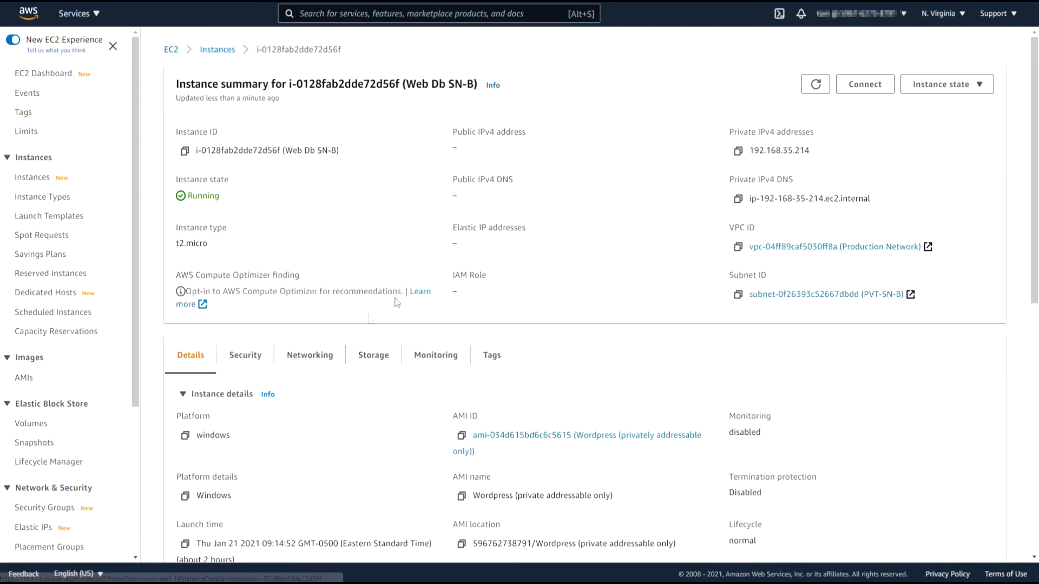
pyautogui.click(310, 369)
pyautogui.moveTo(534, 436); pyautogui.dragTo(504, 436)
# From Bastion-B, connect to 192.168.35.214 despite the publisher and certificate warnings, signing in as administrator with the account password.
pyautogui.click(621, 551)
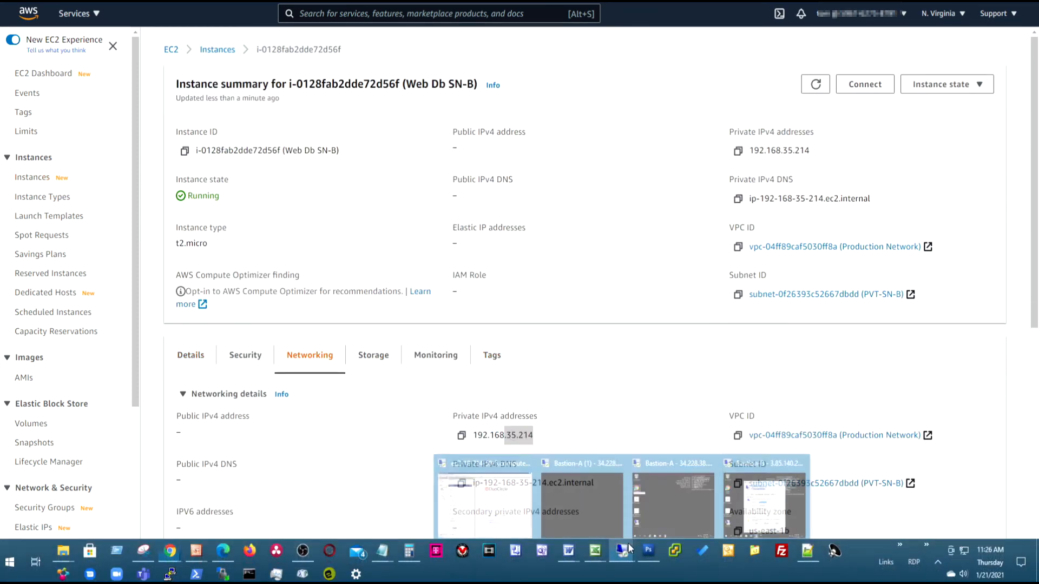
pyautogui.click(765, 469)
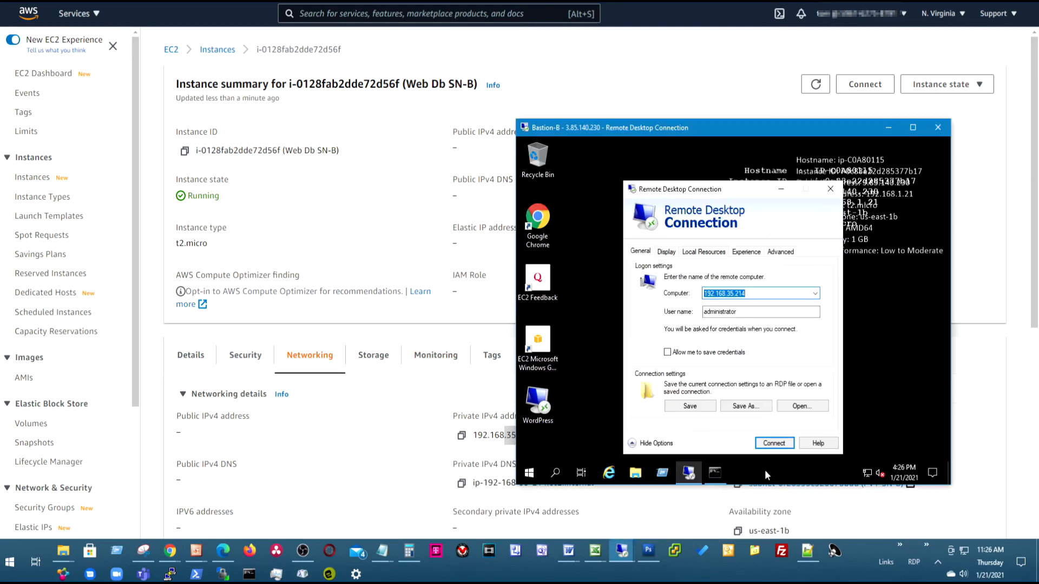
pyautogui.click(771, 443)
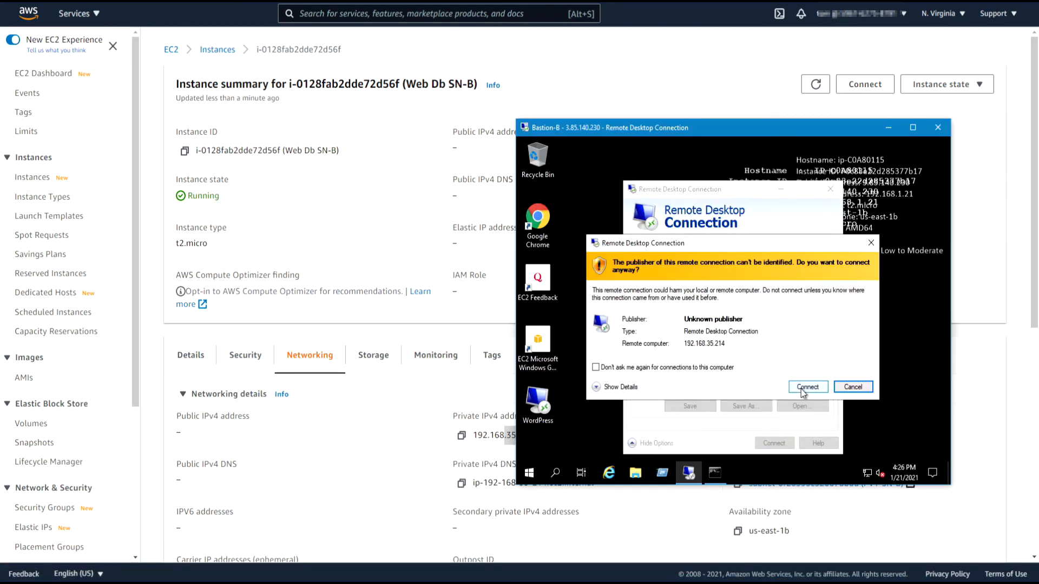
pyautogui.click(809, 388)
pyautogui.write('****')
pyautogui.press('Return')
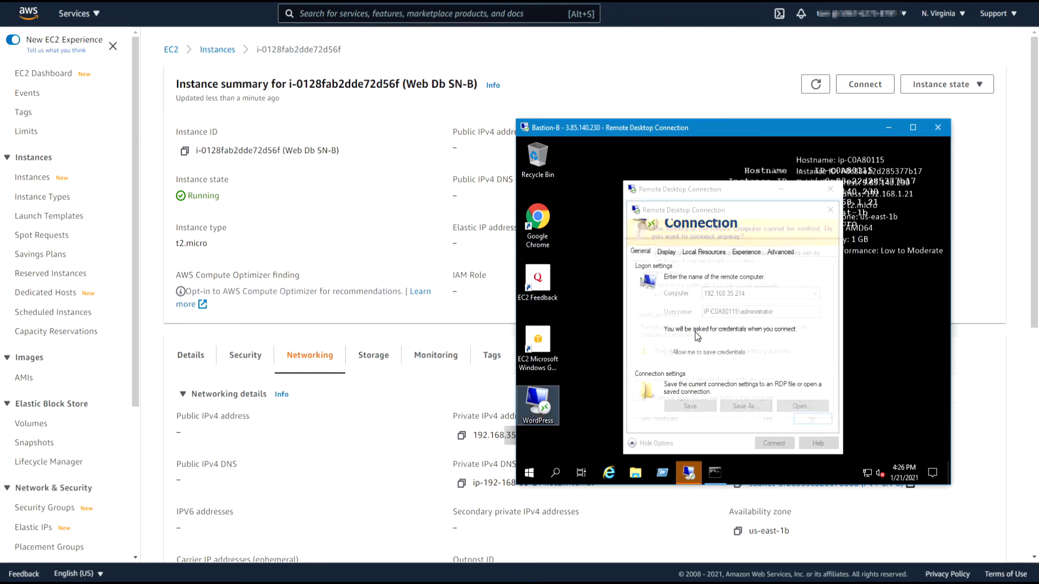
pyautogui.click(768, 421)
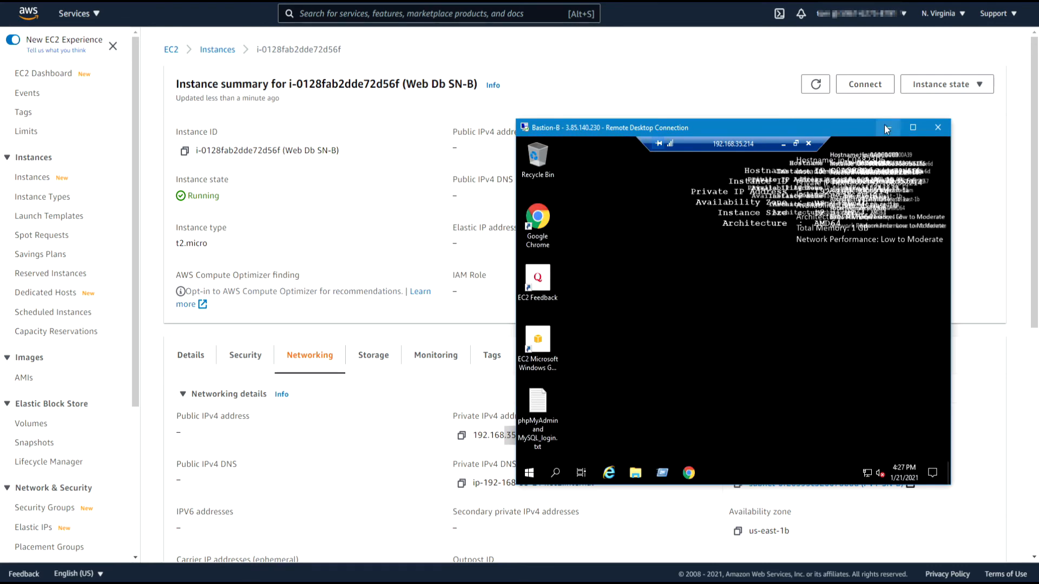
# Switch to the Bastion-A session, open its WordPress remote desktop shortcut for editing, and check the target computer address.
pyautogui.click(624, 550)
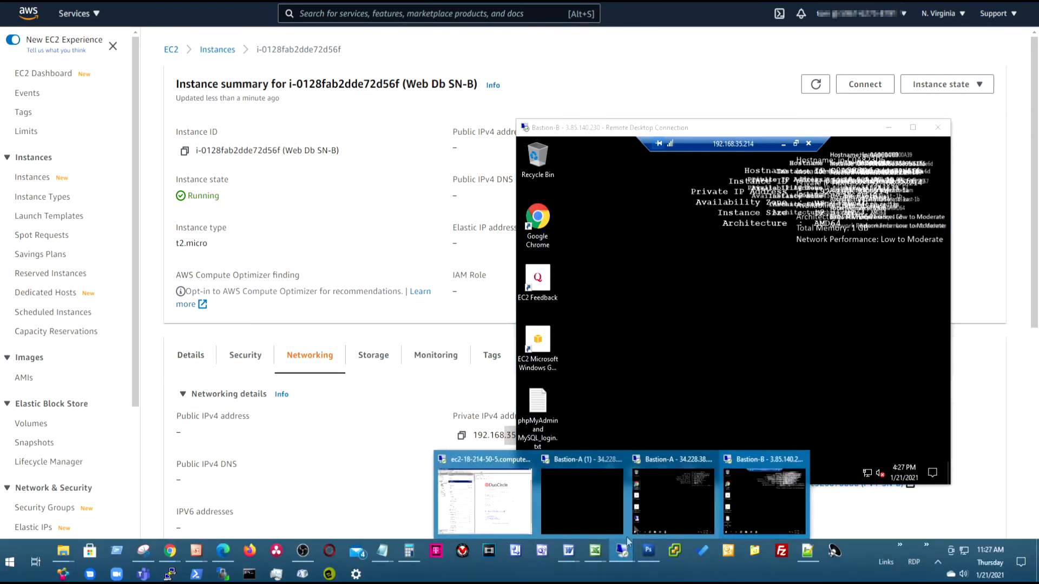
pyautogui.click(673, 498)
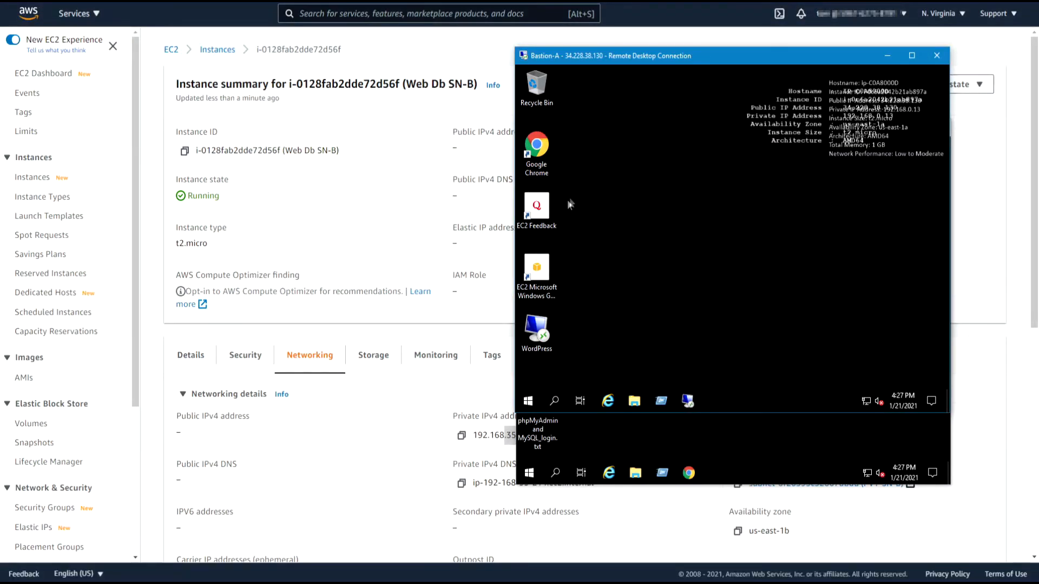
pyautogui.rightClick(539, 316)
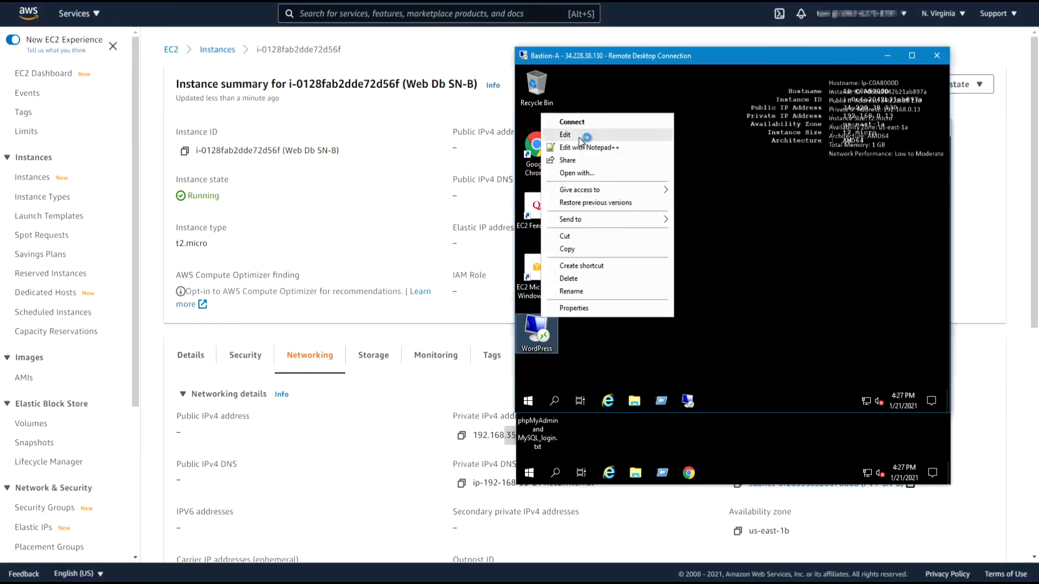
pyautogui.click(565, 135)
pyautogui.click(747, 221)
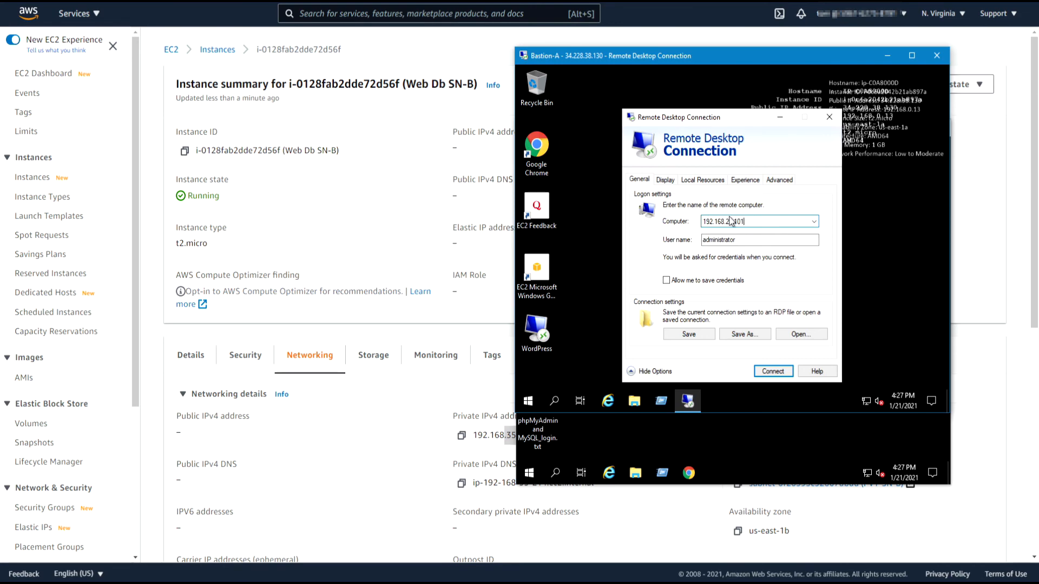
pyautogui.moveTo(724, 222); pyautogui.dragTo(758, 224)
# Open the Web Db SN-A instance from the instances list and check its private IPv4 address in the networking details.
pyautogui.click(222, 50)
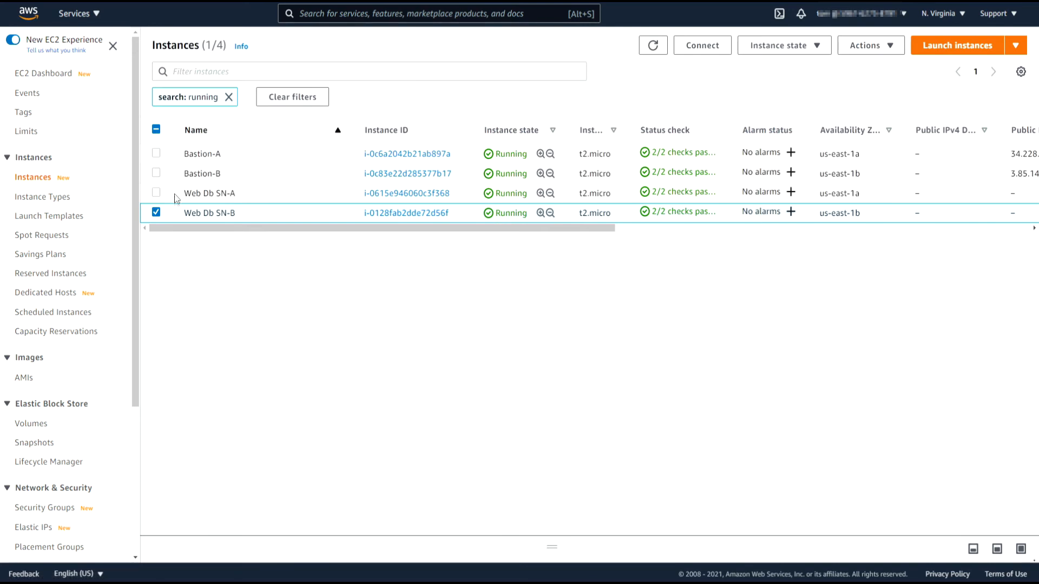
pyautogui.click(159, 212)
pyautogui.click(206, 193)
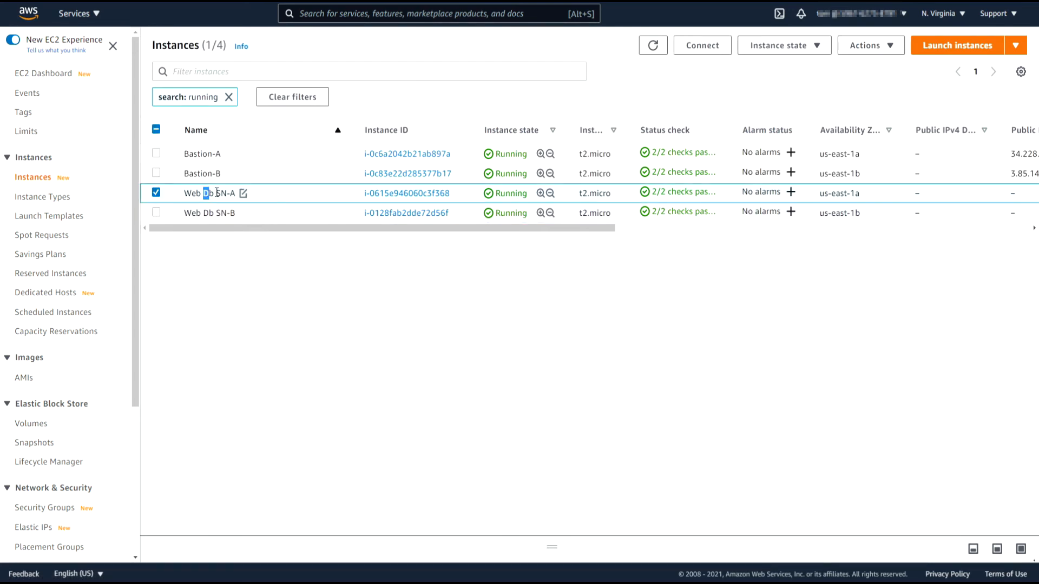
pyautogui.click(429, 193)
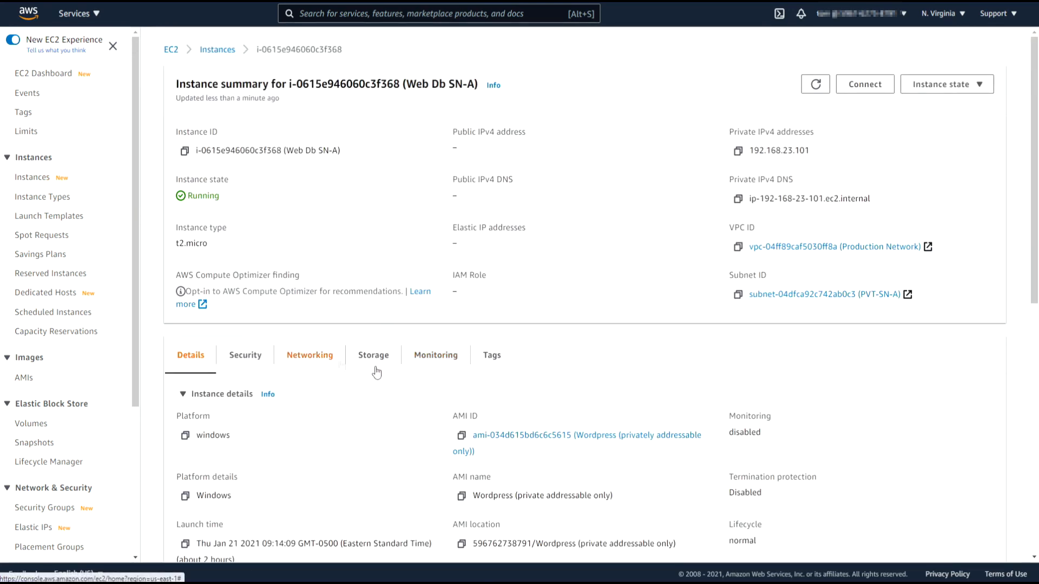
pyautogui.click(309, 356)
pyautogui.moveTo(543, 436); pyautogui.dragTo(505, 434)
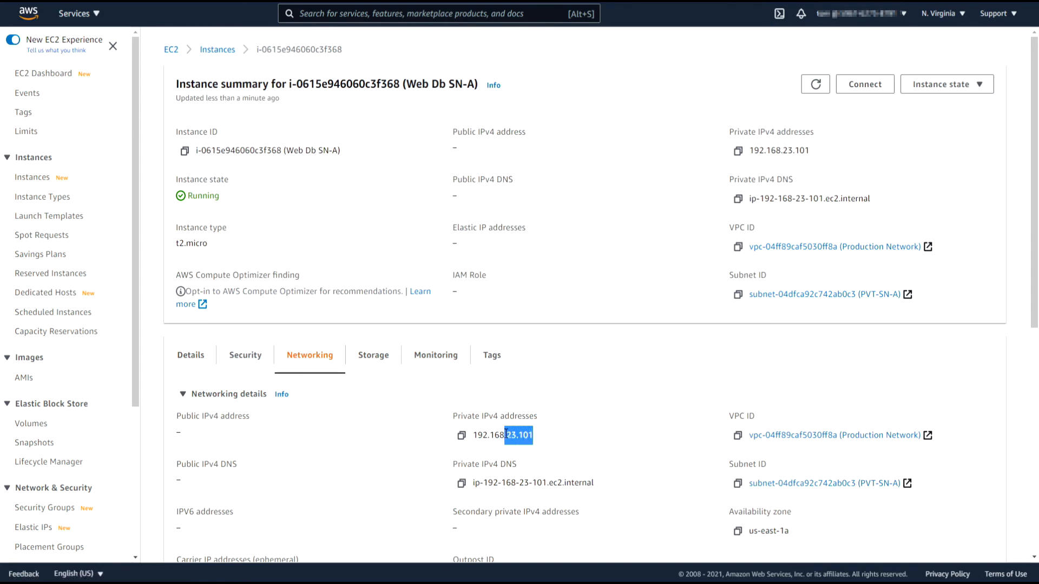
# From Bastion-A, connect to 192.168.23.101 despite the publisher and certificate warnings, signing in as administrator with the account password.
pyautogui.moveTo(622, 551)
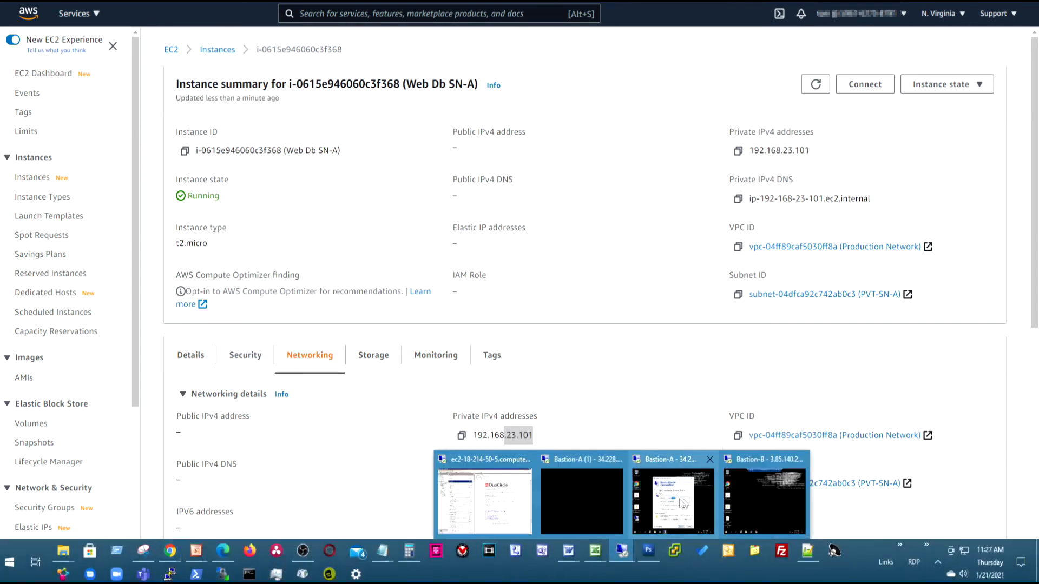
pyautogui.click(683, 499)
pyautogui.click(773, 372)
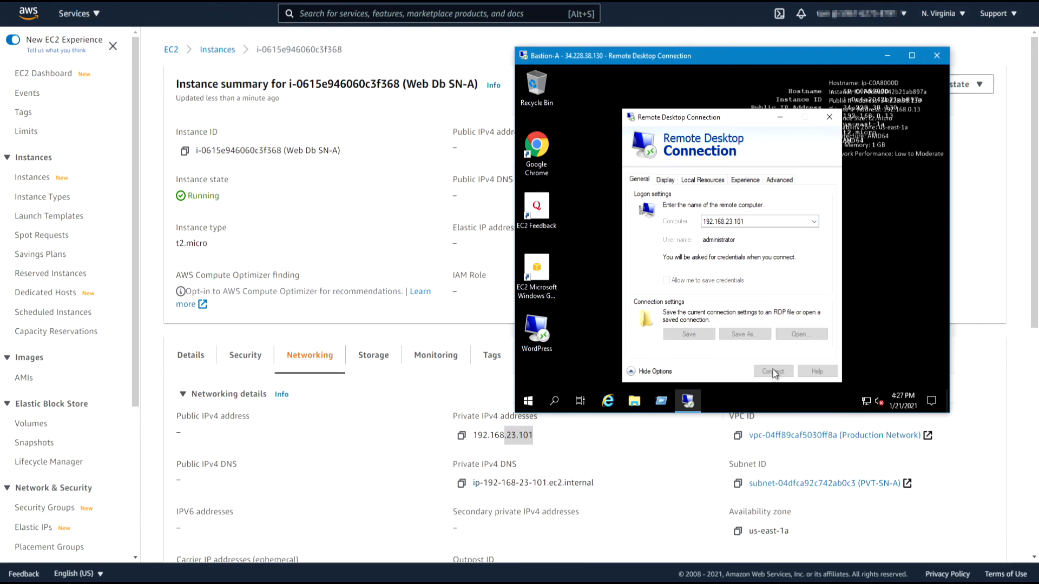
pyautogui.click(807, 318)
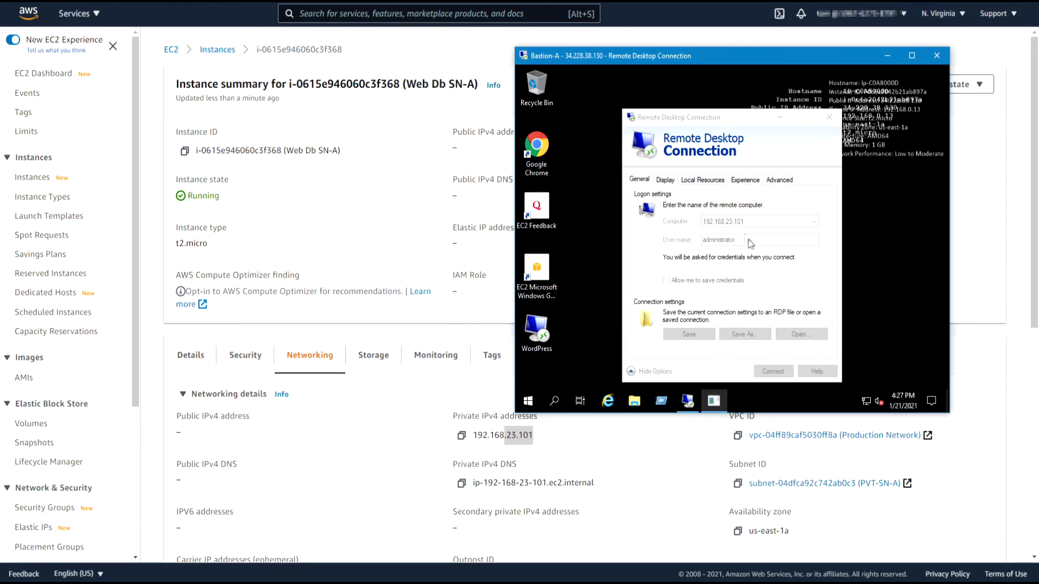
pyautogui.write('*********')
pyautogui.press('Return')
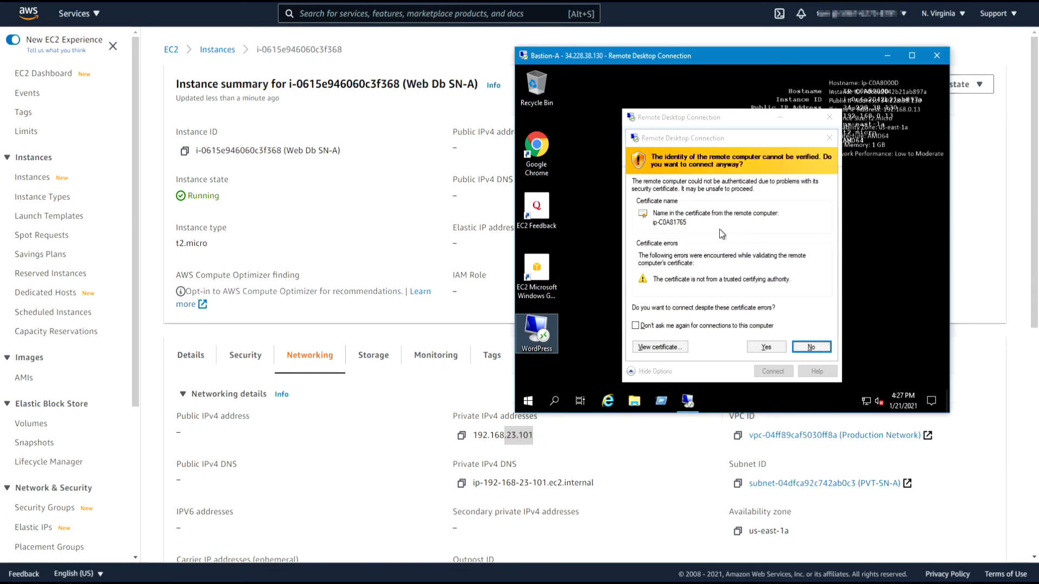
pyautogui.click(766, 347)
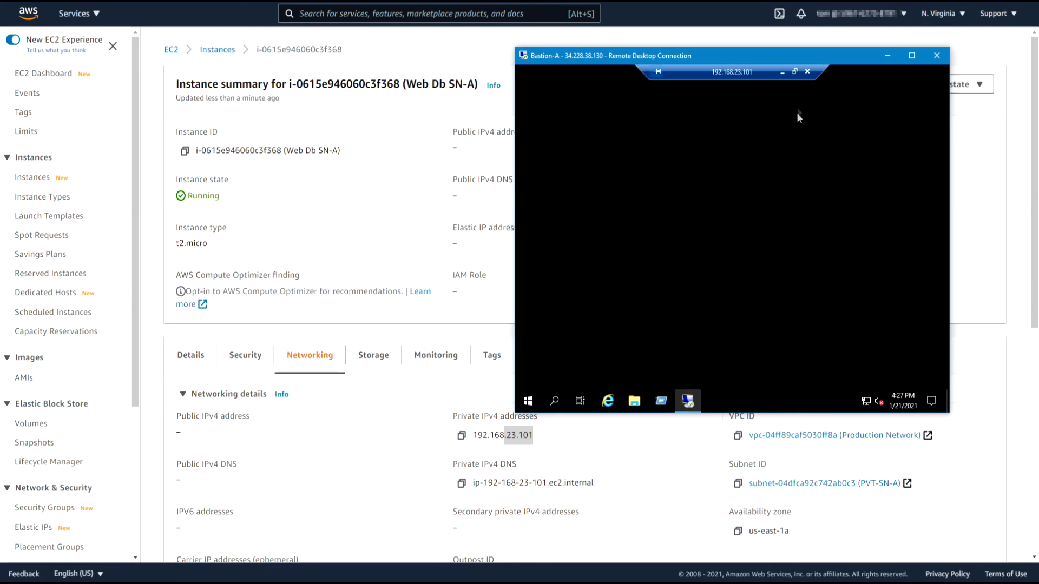
# Arrange the Bastion-A and Bastion-B remote desktop windows side by side, with Bastion-A first.
pyautogui.moveTo(832, 57); pyautogui.dragTo(436, 82)
pyautogui.moveTo(543, 583)
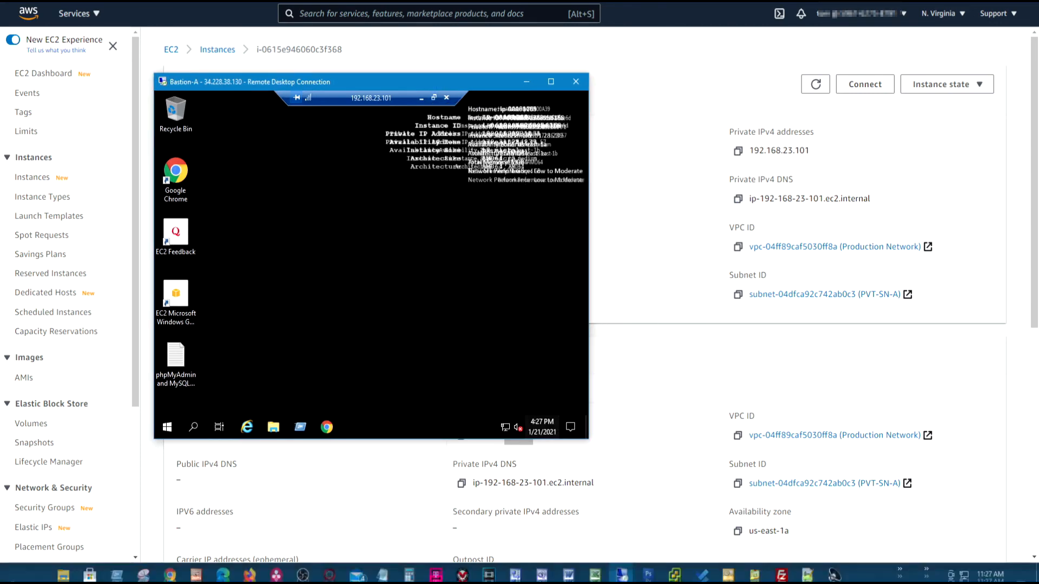
pyautogui.moveTo(618, 546)
pyautogui.click(749, 481)
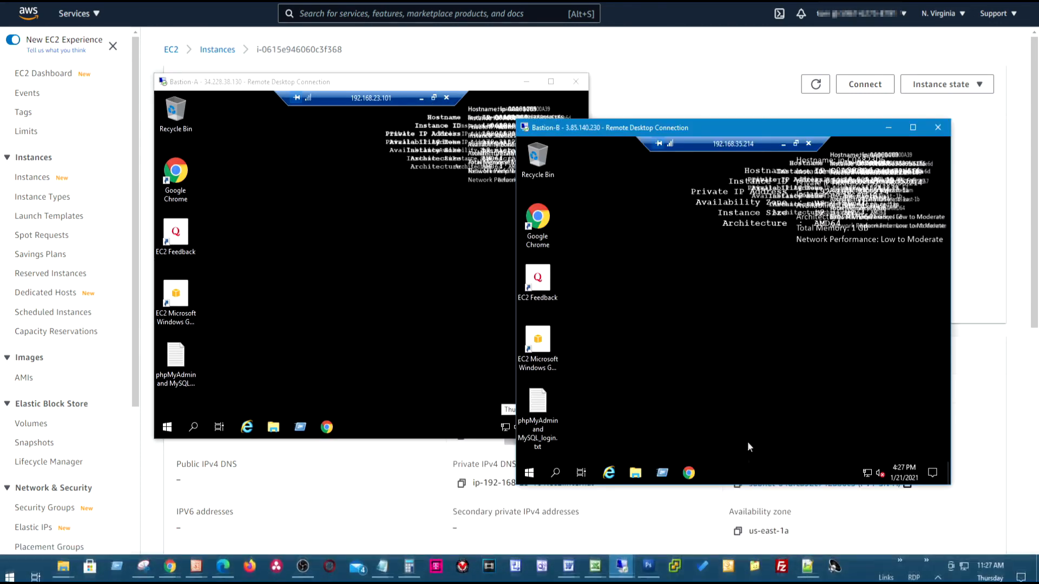
pyautogui.click(460, 81)
pyautogui.moveTo(461, 82); pyautogui.dragTo(414, 95)
pyautogui.moveTo(599, 130); pyautogui.dragTo(627, 97)
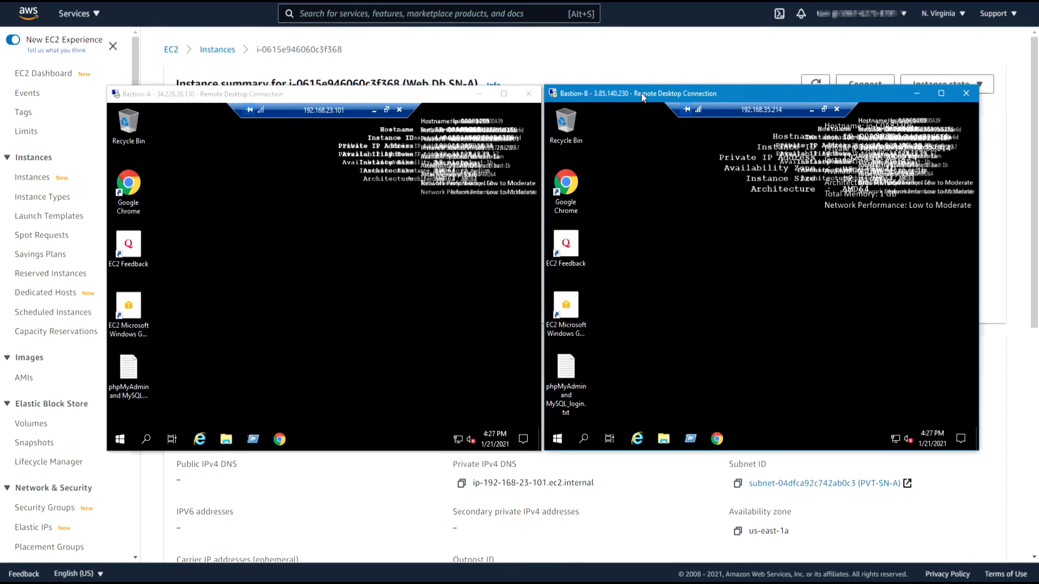
pyautogui.click(392, 271)
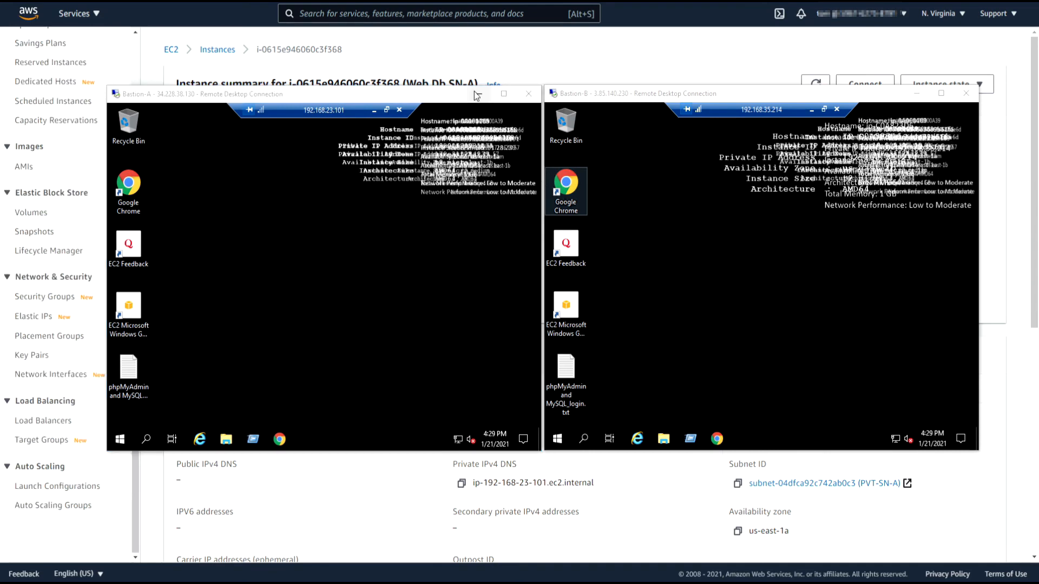
# Go back to the EC2 instances list and stop the Web Db SN-A instance.
pyautogui.click(456, 60)
pyautogui.scroll(4, 21, 246)
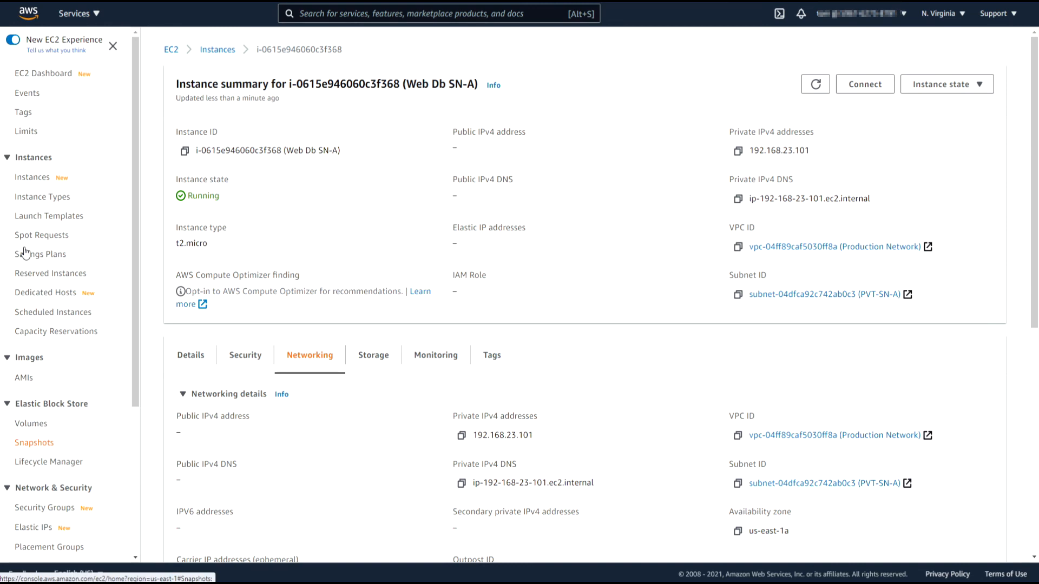
pyautogui.click(34, 179)
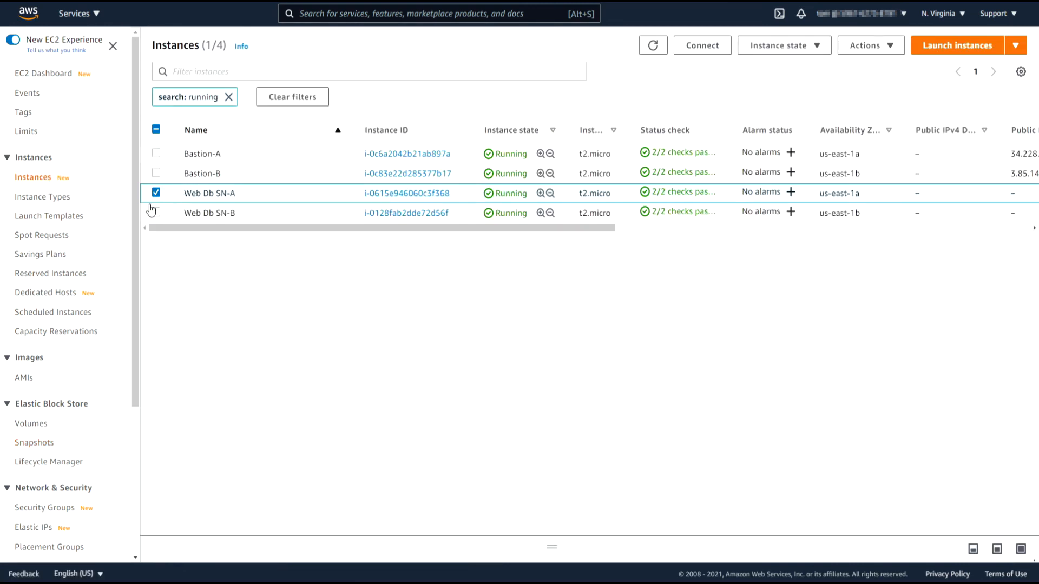
pyautogui.click(157, 193)
pyautogui.click(156, 195)
pyautogui.click(816, 50)
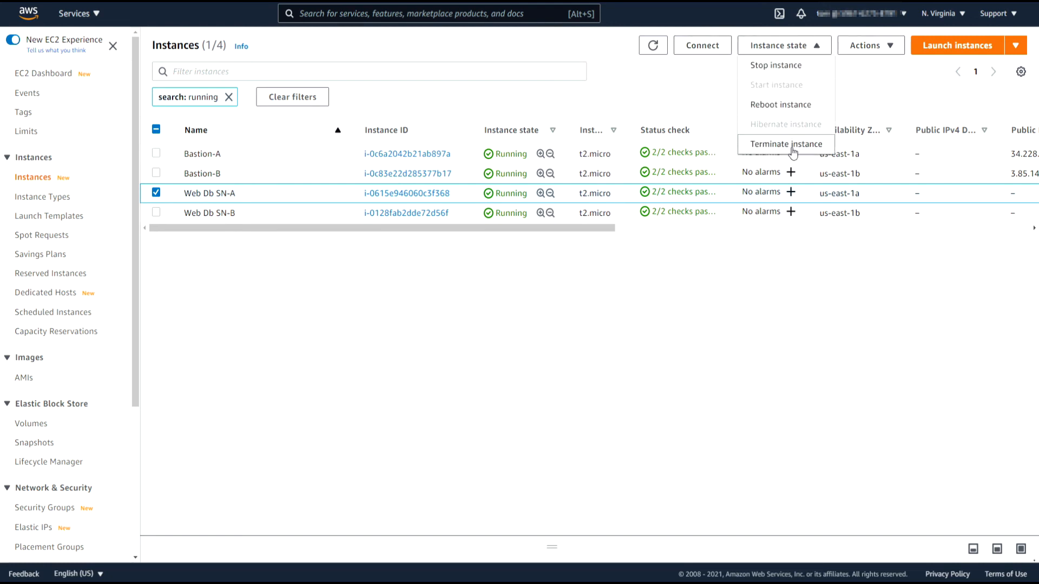
pyautogui.click(788, 72)
pyautogui.click(733, 356)
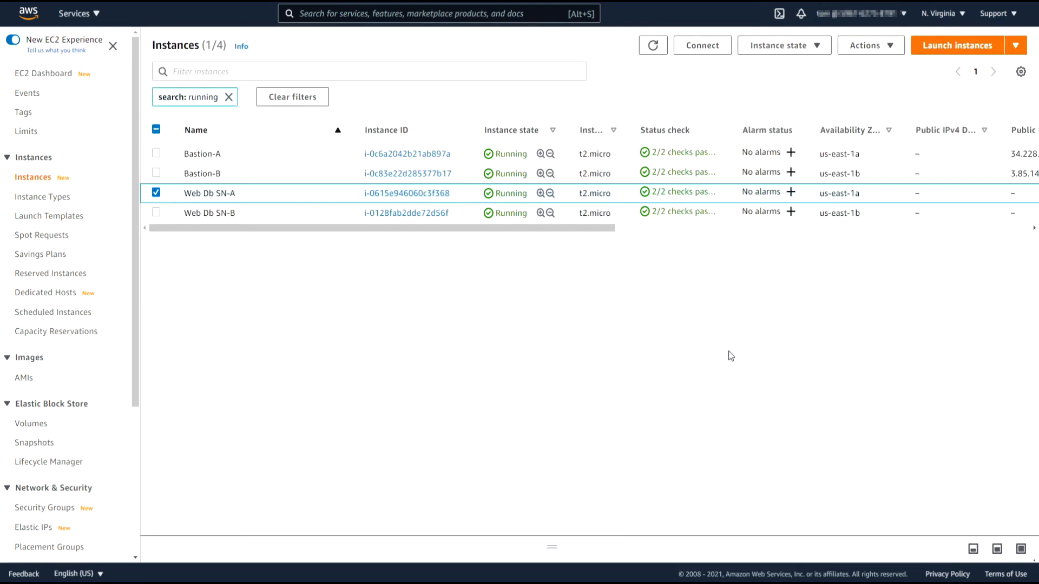
# Copy the Production-ELB load balancer's DNS name and open that address in a new browser tab.
pyautogui.scroll(-4, 81, 387)
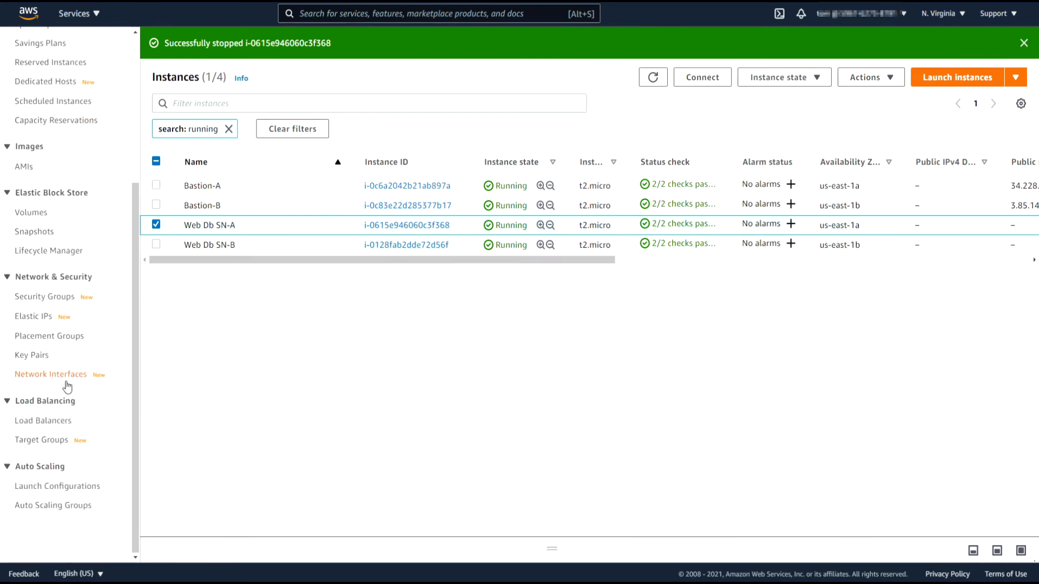
pyautogui.click(58, 422)
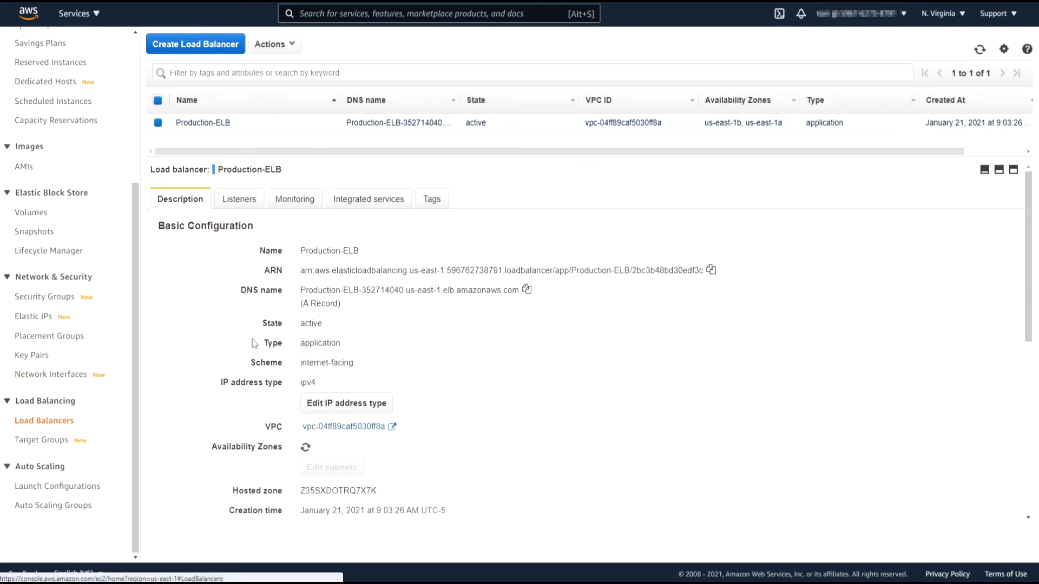
pyautogui.click(526, 290)
pyautogui.hotkey('ctrl', 't')
pyautogui.rightClick(226, 2)
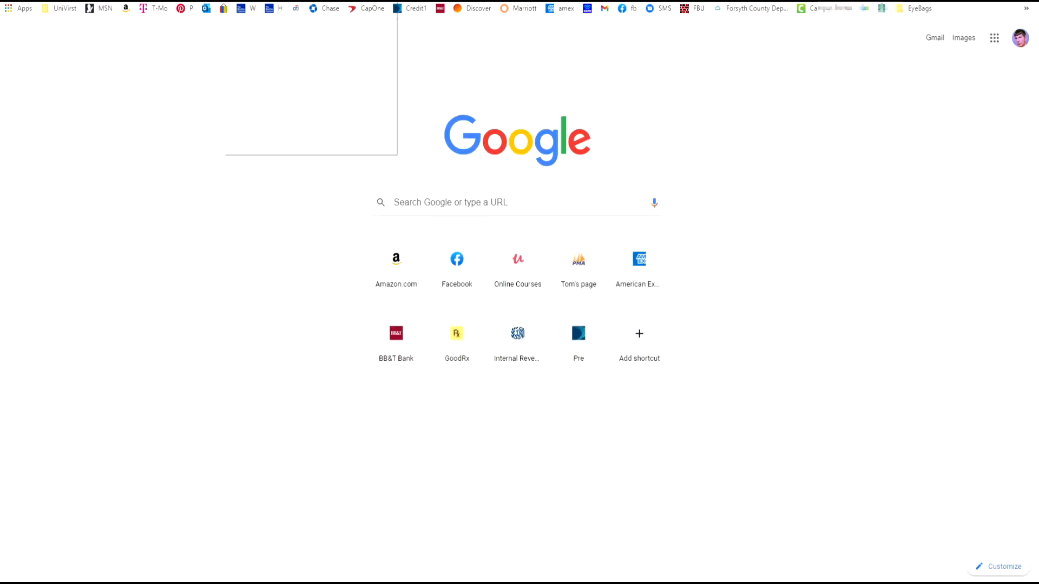
pyautogui.click(277, 77)
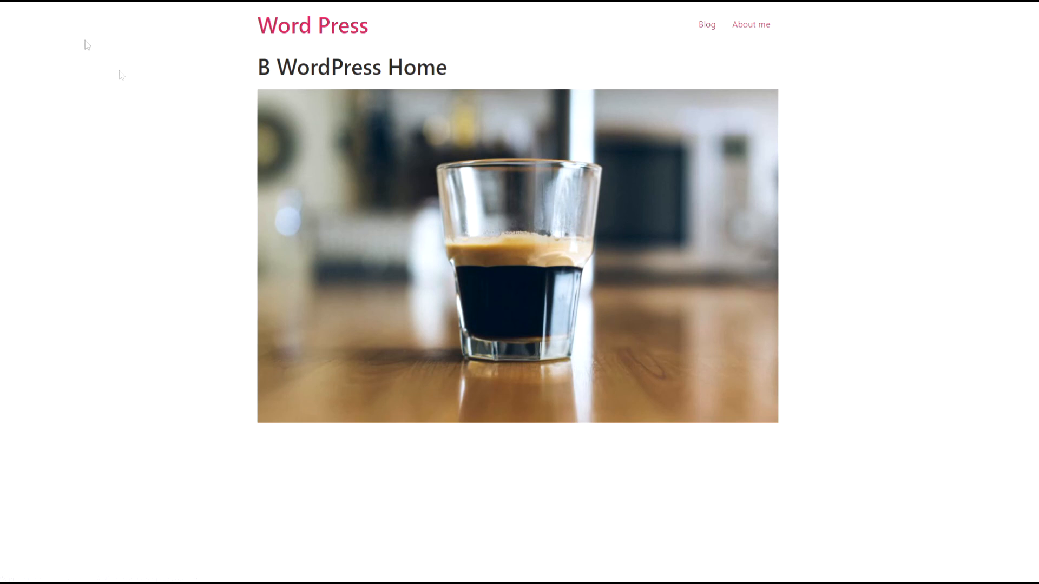
# Reload the load-balanced WordPress home page several times to check which web server answers.
pyautogui.rightClick(186, 155)
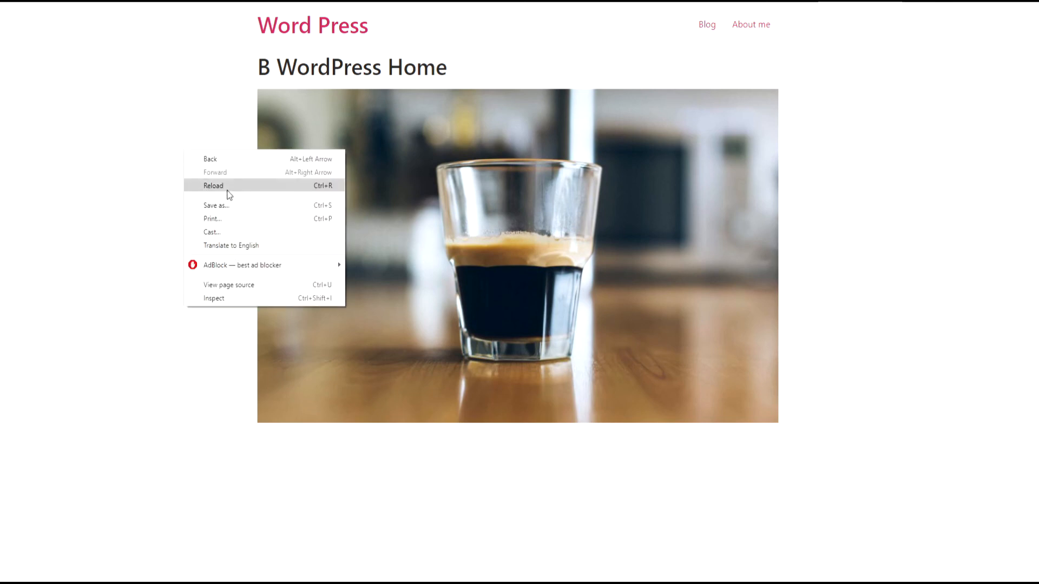
pyautogui.click(227, 193)
pyautogui.rightClick(227, 190)
pyautogui.press('r')
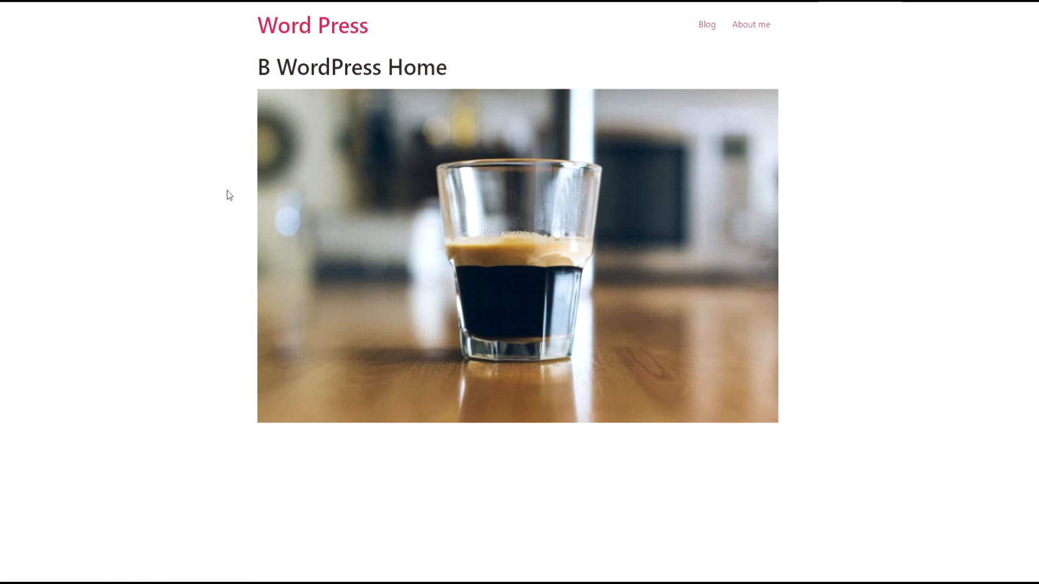
pyautogui.rightClick(227, 191)
pyautogui.press('r')
pyautogui.rightClick(227, 191)
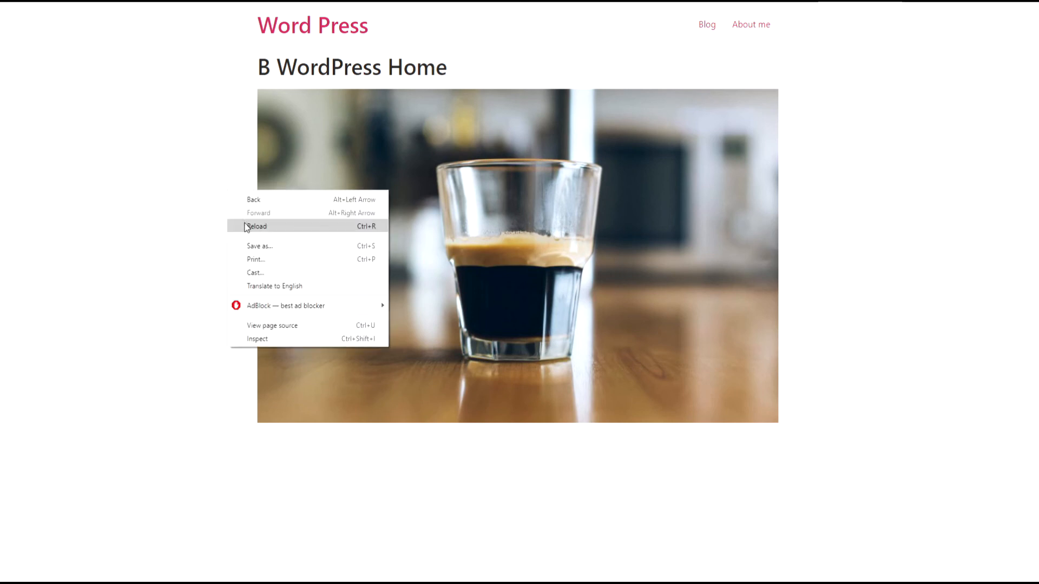
pyautogui.click(247, 227)
pyautogui.rightClick(192, 222)
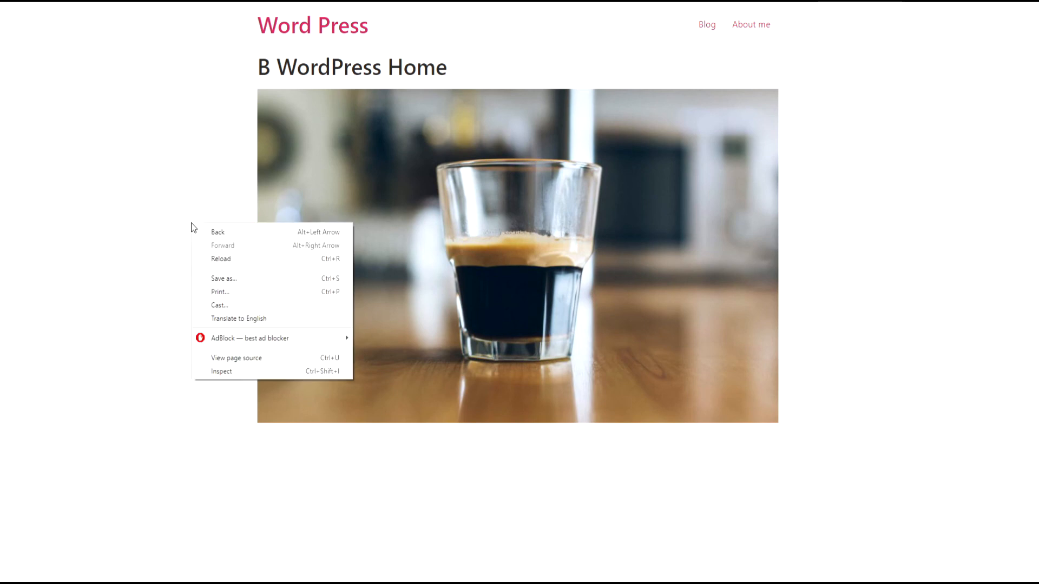
pyautogui.click(224, 259)
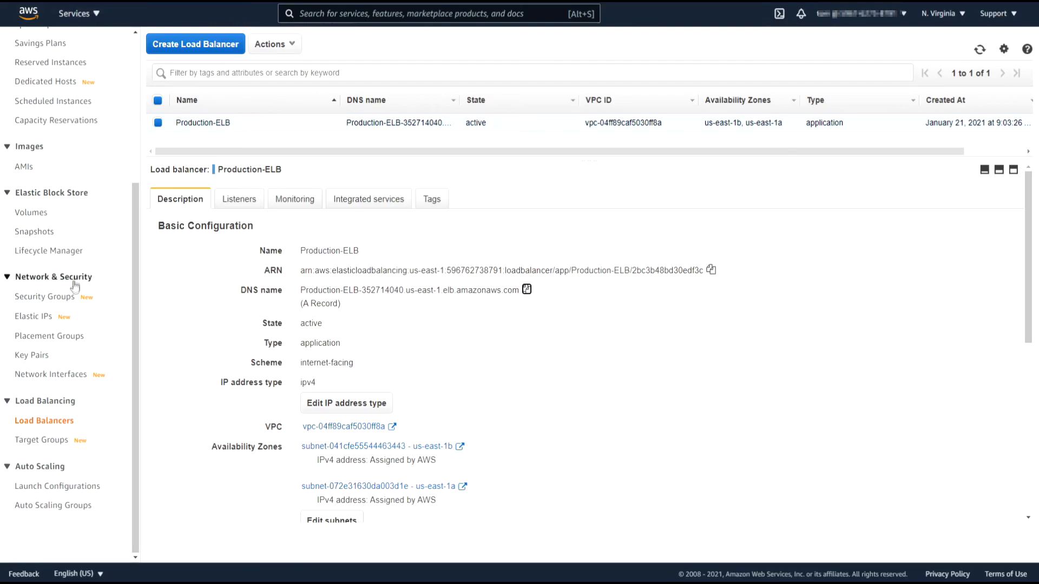
# Open Production-Target-Group from the Production-ELB listener, refresh its registered targets and check the status of Web Db SN-A.
pyautogui.click(239, 199)
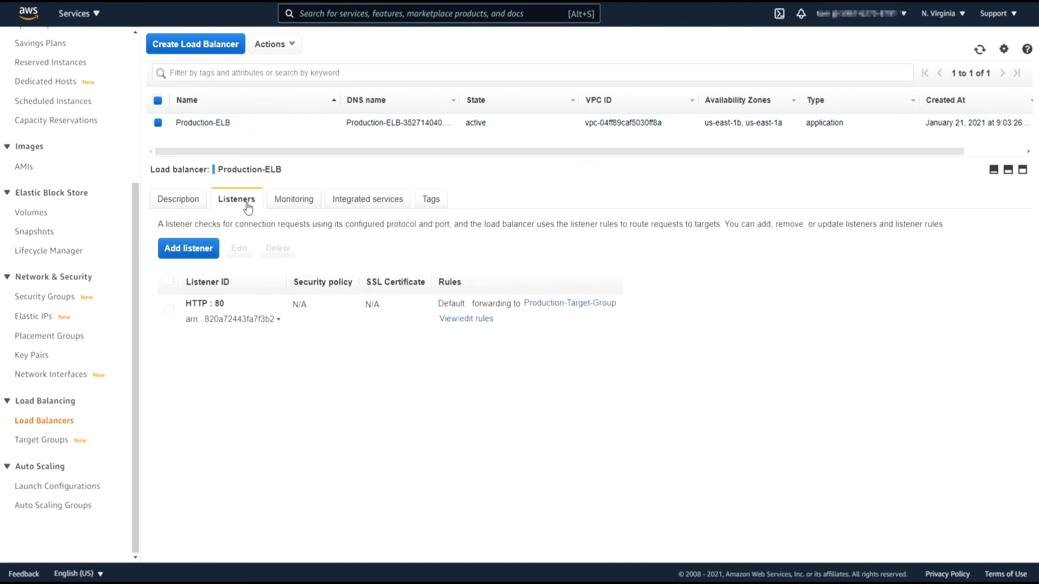
pyautogui.click(581, 305)
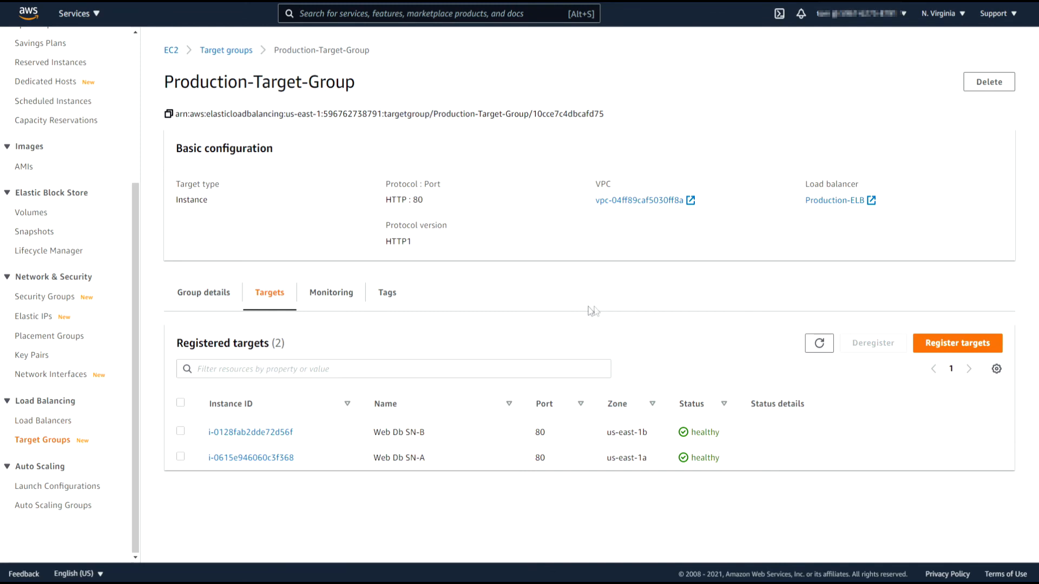
pyautogui.click(820, 343)
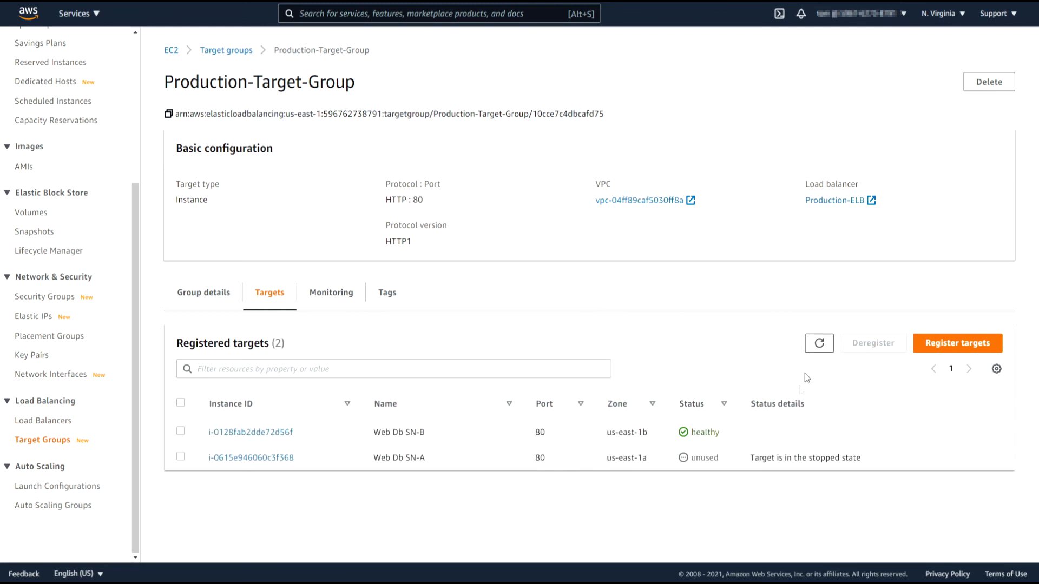
pyautogui.moveTo(754, 459); pyautogui.dragTo(871, 459)
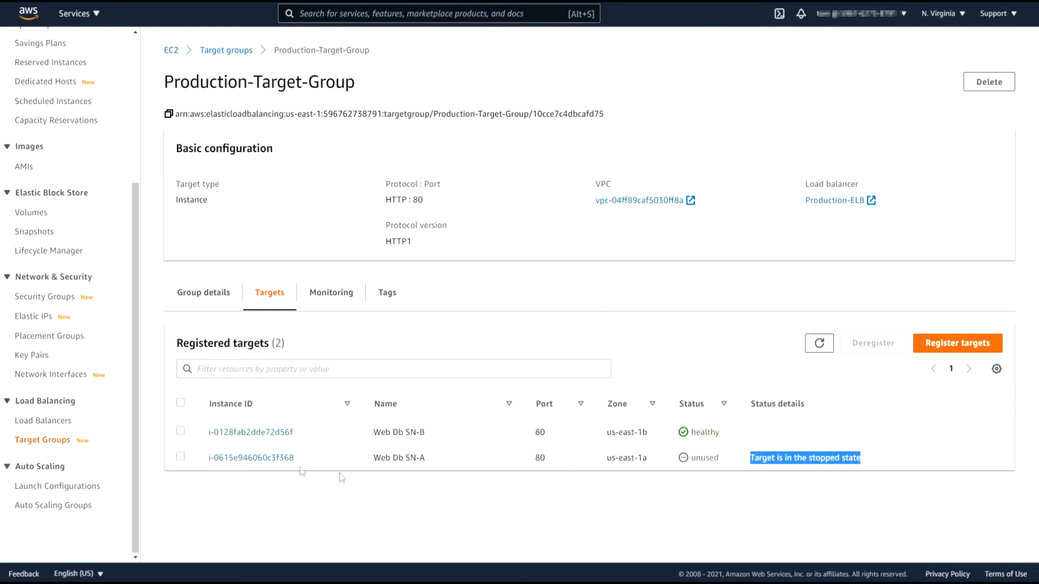
pyautogui.click(424, 466)
pyautogui.tripleClick(414, 460)
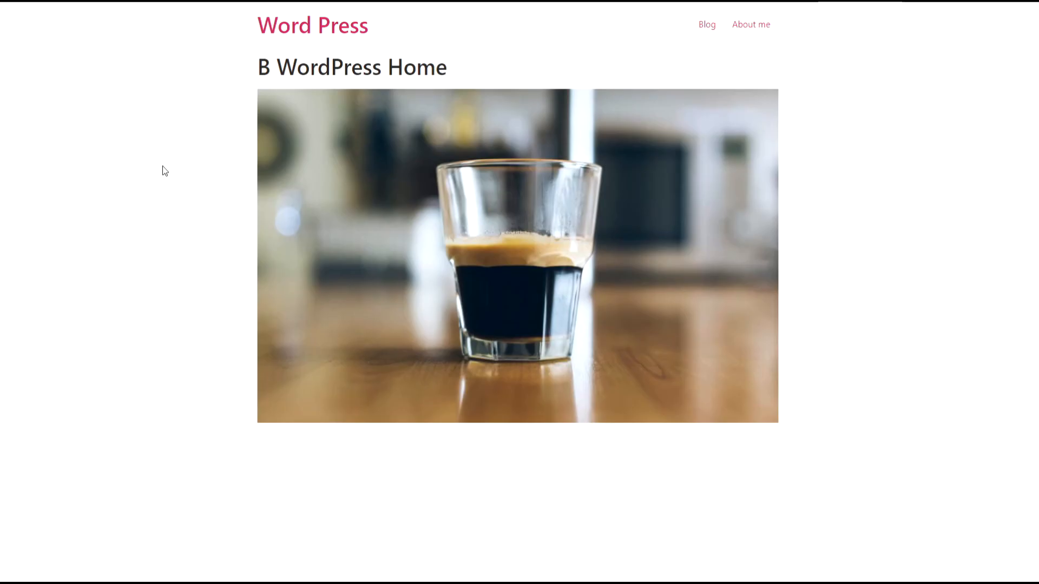
# Reload the WordPress page several more times, then recheck the Web Db SN-A status details in the target group.
pyautogui.rightClick(163, 166)
pyautogui.click(194, 203)
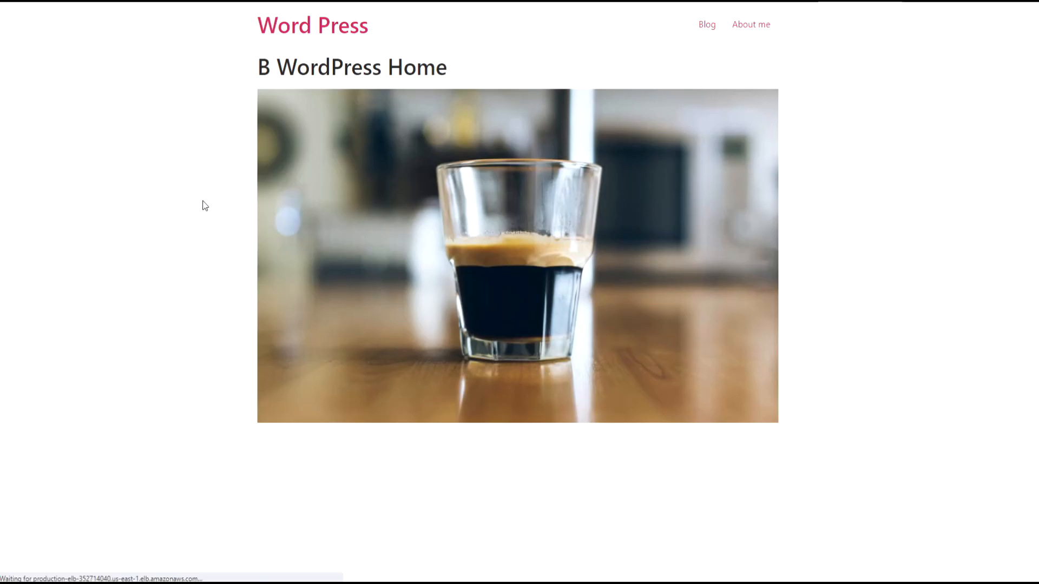
pyautogui.rightClick(203, 200)
pyautogui.rightClick(208, 217)
pyautogui.click(227, 255)
pyautogui.rightClick(219, 236)
pyautogui.click(227, 272)
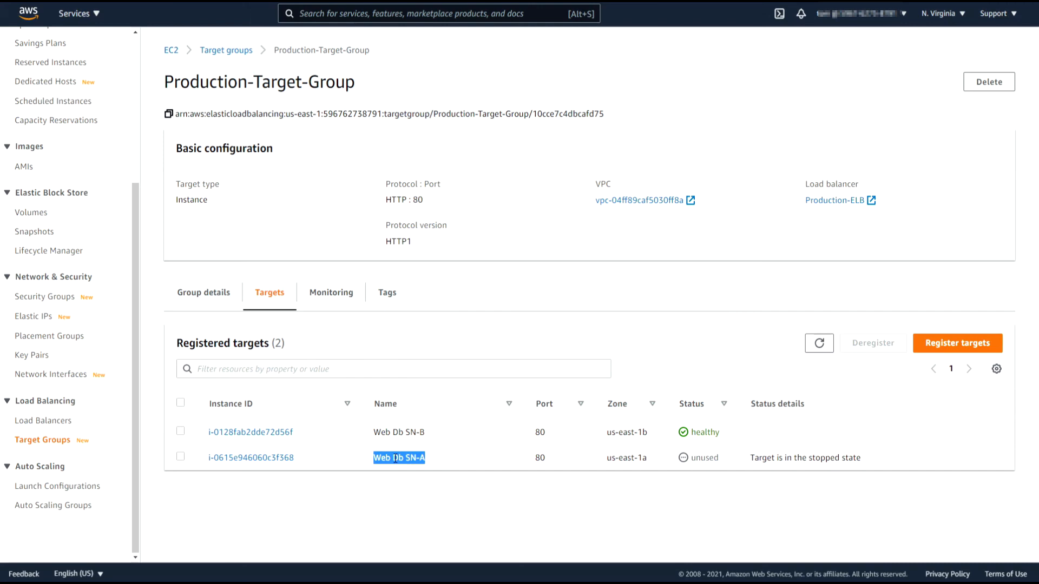
pyautogui.click(395, 458)
pyautogui.moveTo(866, 461); pyautogui.dragTo(736, 461)
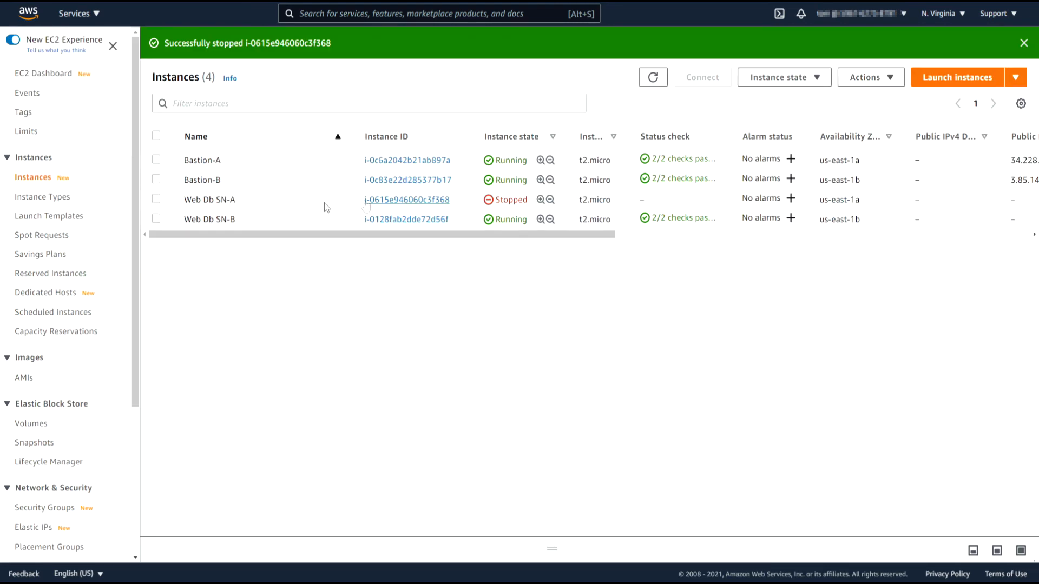
# Start the Web Db SN-A instance again, dismiss the notifications and refresh the instances list.
pyautogui.click(155, 201)
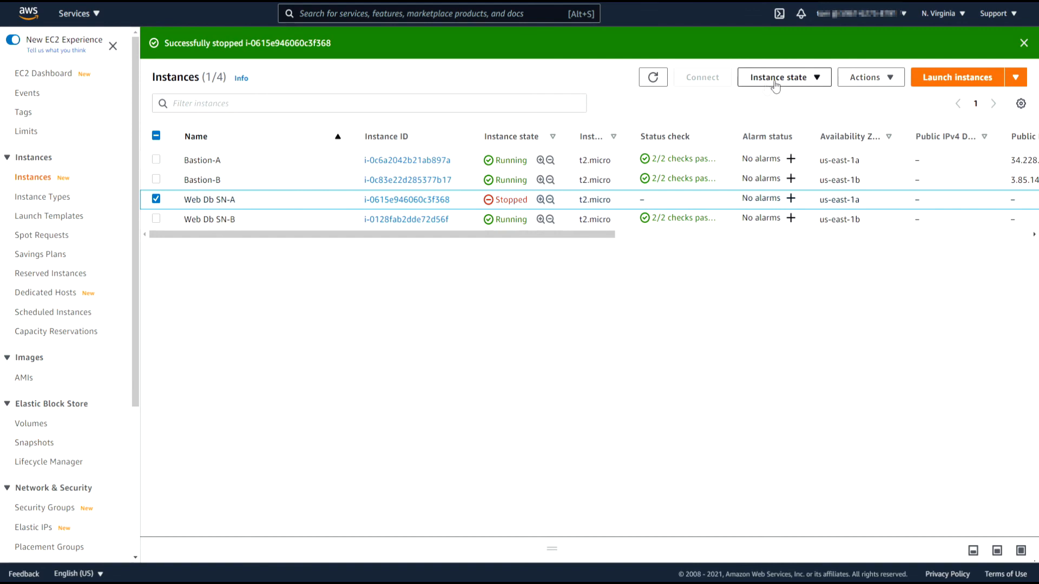
pyautogui.click(819, 78)
pyautogui.click(796, 120)
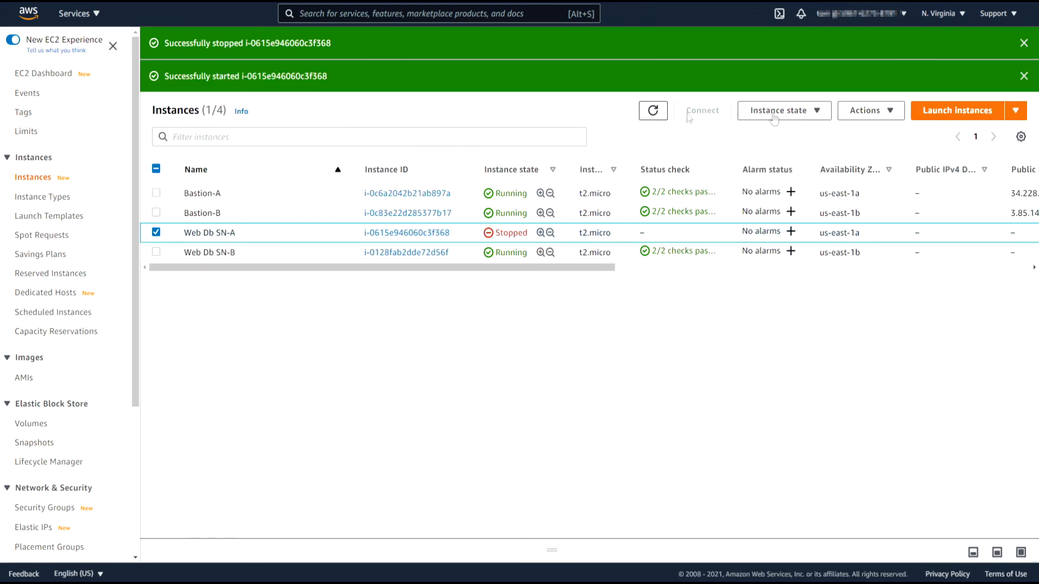
pyautogui.click(1023, 44)
pyautogui.click(1023, 43)
pyautogui.click(653, 46)
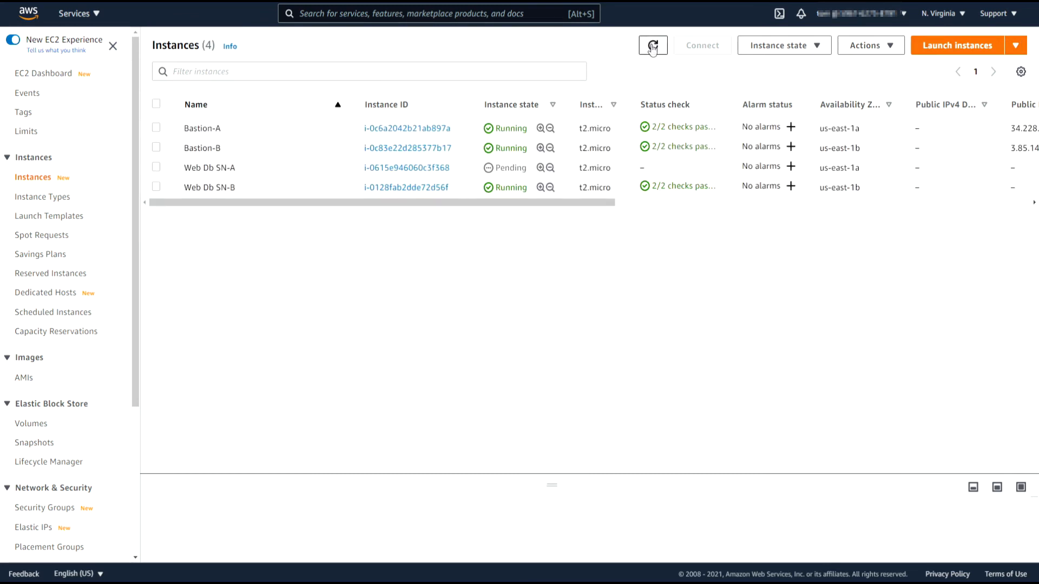
# Return to Production-Target-Group through the load balancer's HTTP : 80 listener, refresh the targets and examine the Web Db SN-A status.
pyautogui.scroll(-1, 49, 377)
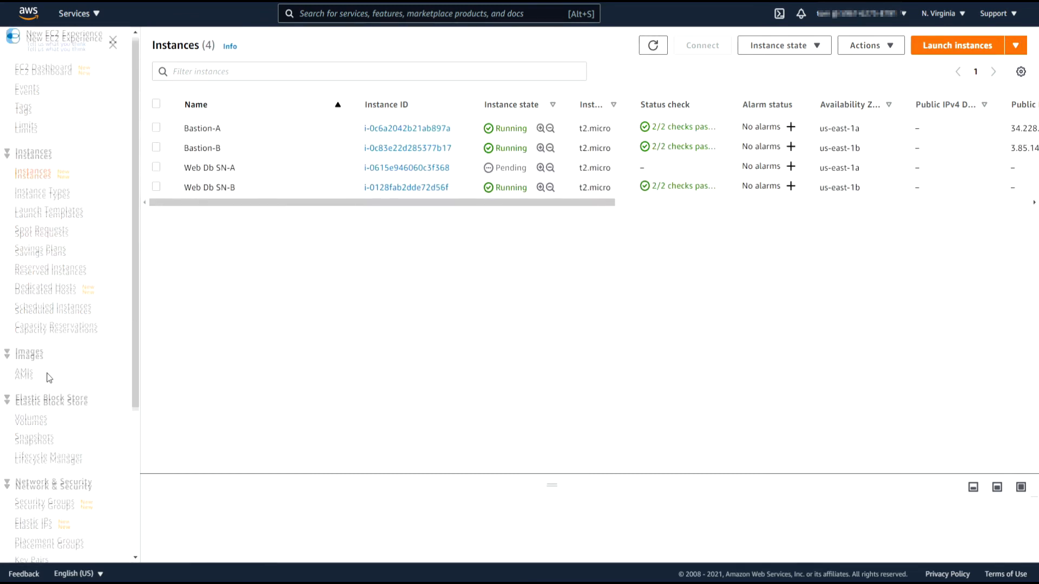
pyautogui.scroll(-5, 49, 377)
pyautogui.click(52, 421)
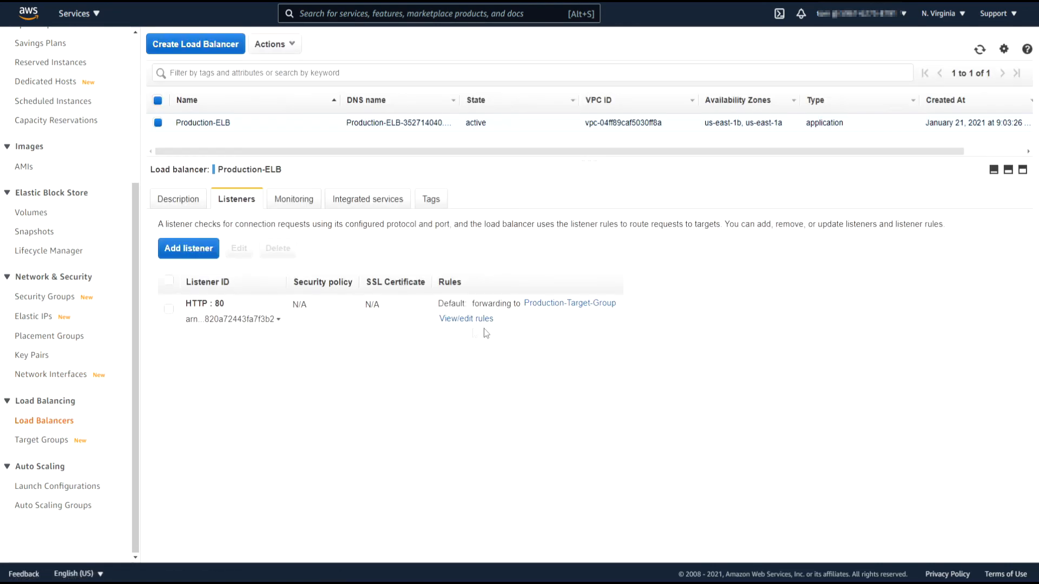
pyautogui.click(552, 305)
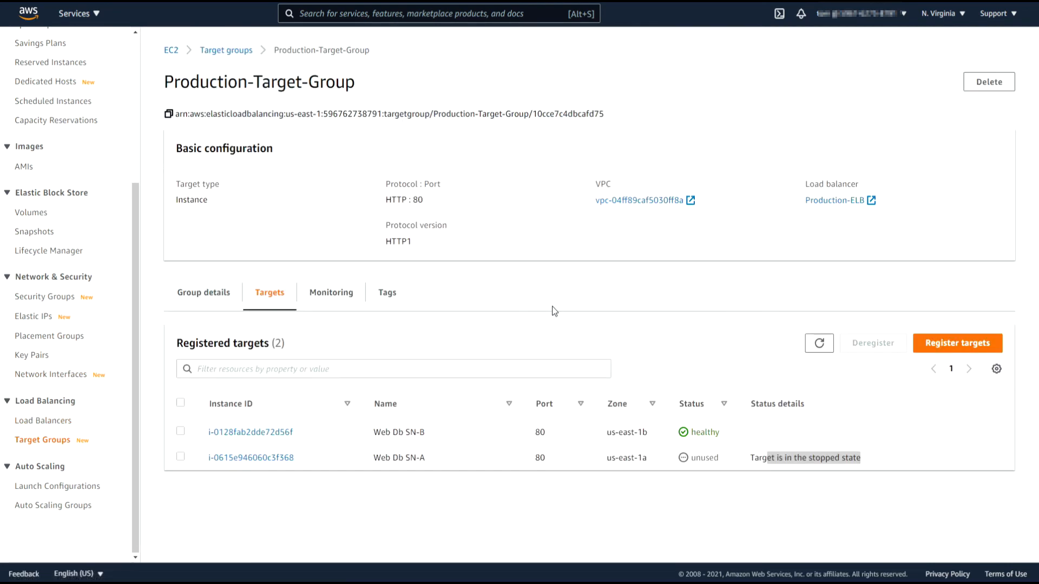
pyautogui.click(819, 344)
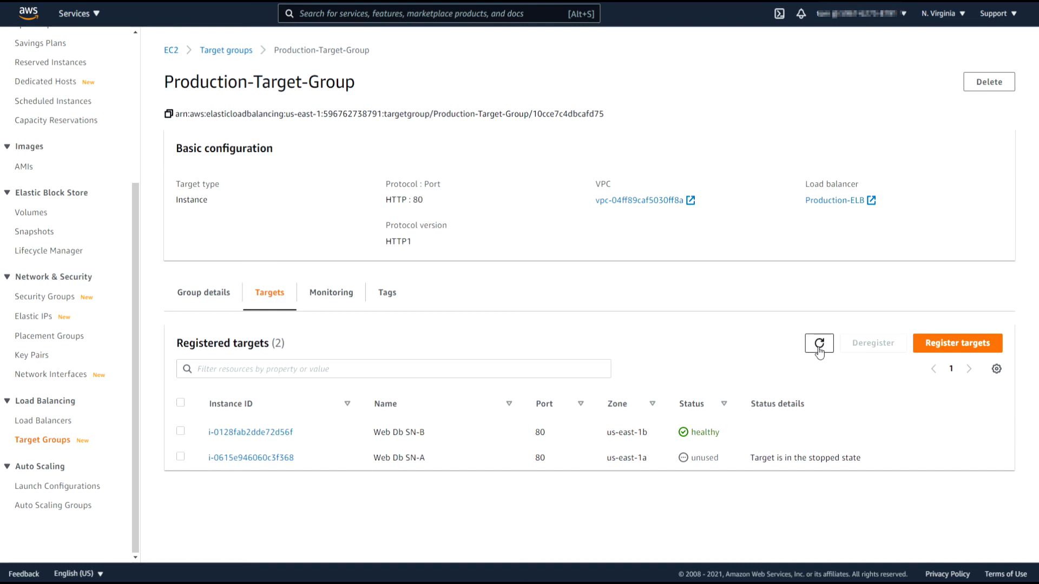
pyautogui.moveTo(872, 460); pyautogui.dragTo(737, 443)
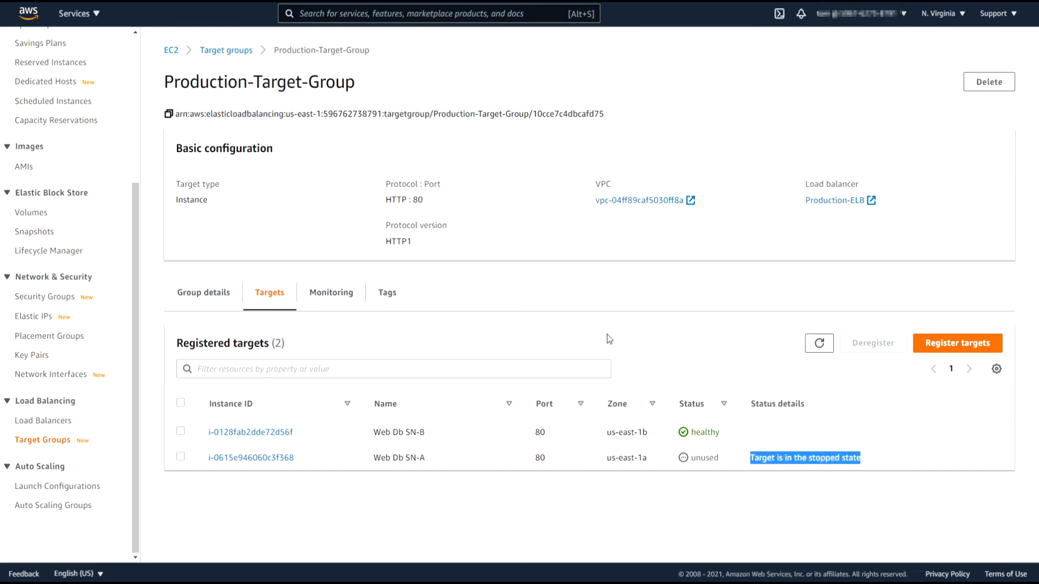
pyautogui.tripleClick(432, 457)
pyautogui.click(664, 341)
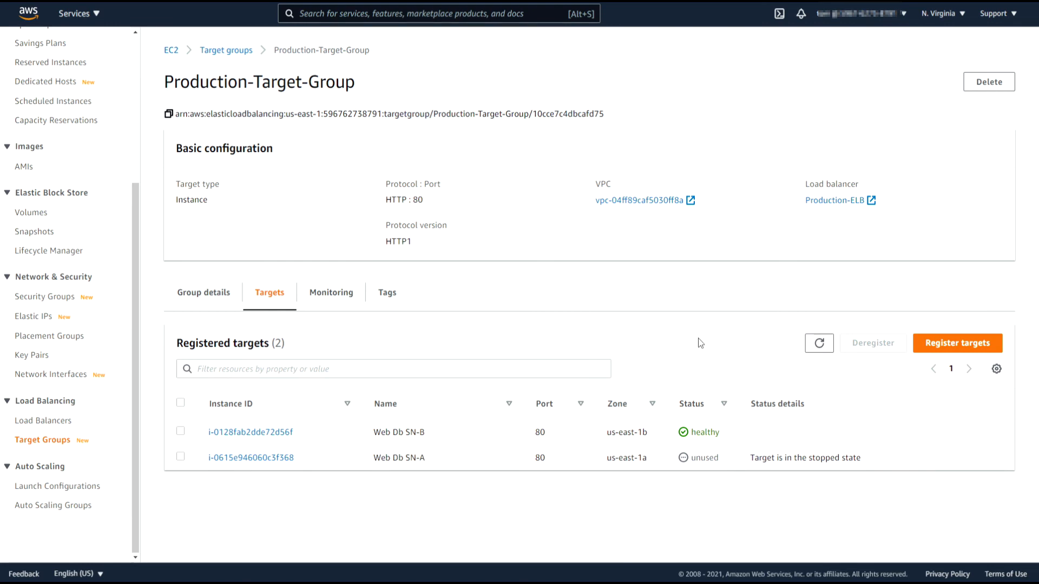
# Refresh the registered targets repeatedly to monitor the registration status of Web Db SN-A.
pyautogui.click(827, 347)
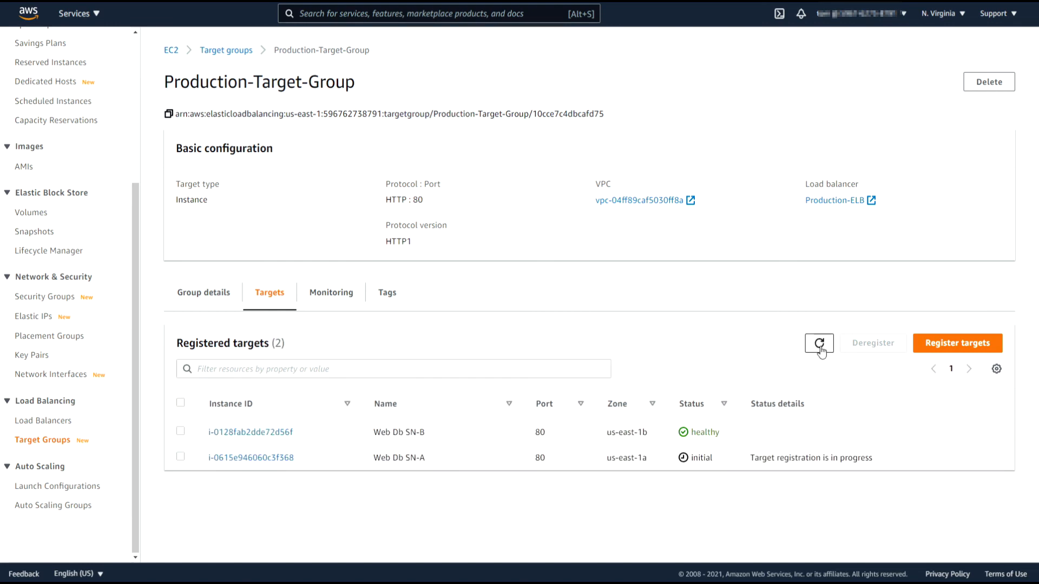
pyautogui.moveTo(756, 461); pyautogui.dragTo(795, 459)
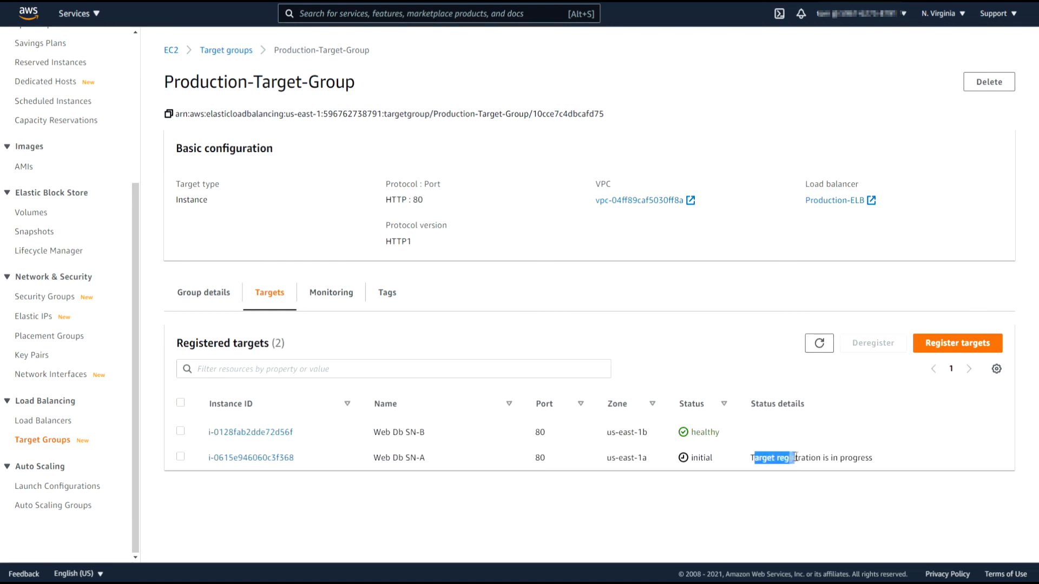
pyautogui.click(718, 459)
pyautogui.doubleClick(703, 458)
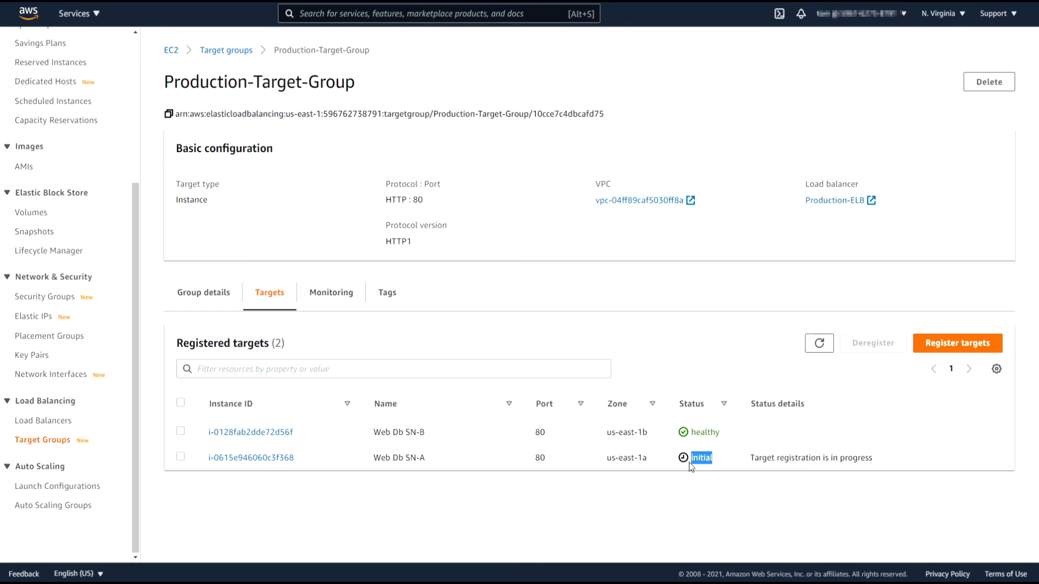
pyautogui.click(728, 352)
pyautogui.click(815, 347)
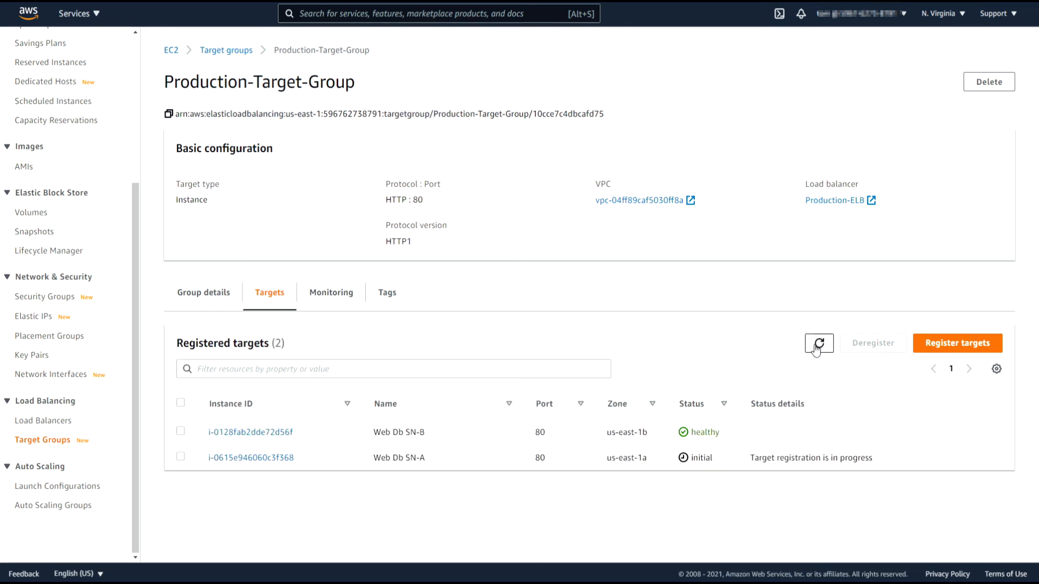
pyautogui.click(815, 348)
pyautogui.click(817, 349)
pyautogui.click(817, 350)
pyautogui.click(818, 350)
pyautogui.click(818, 346)
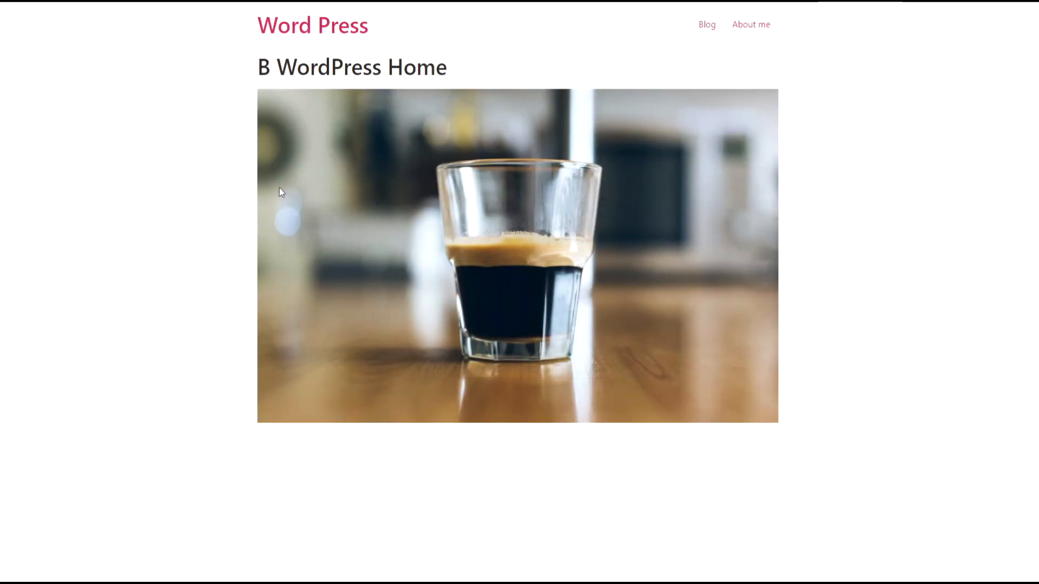
# Reload the WordPress page three times to check which web server the load balancer serves.
pyautogui.rightClick(228, 214)
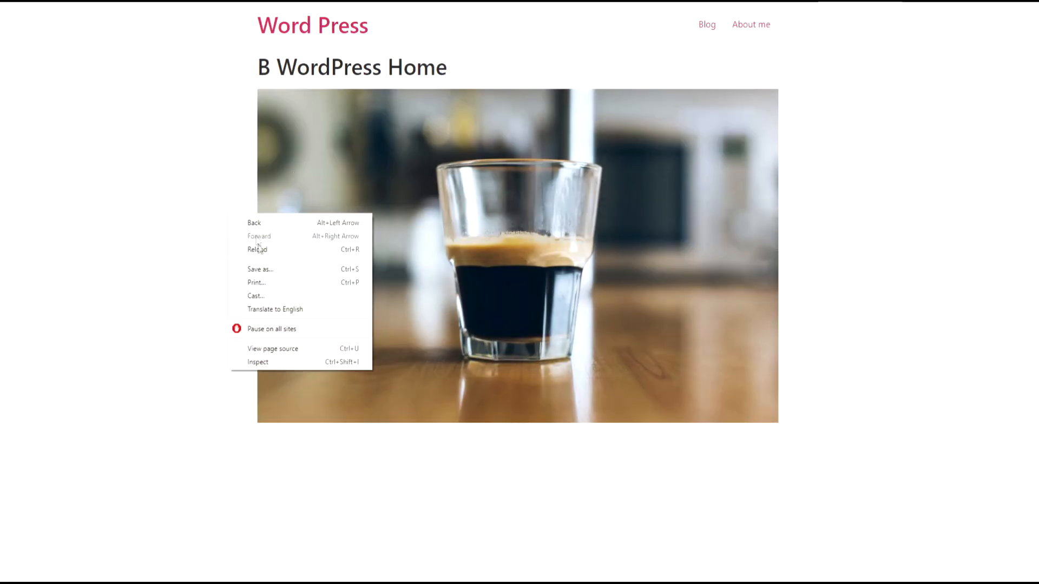
pyautogui.click(260, 250)
pyautogui.rightClick(230, 219)
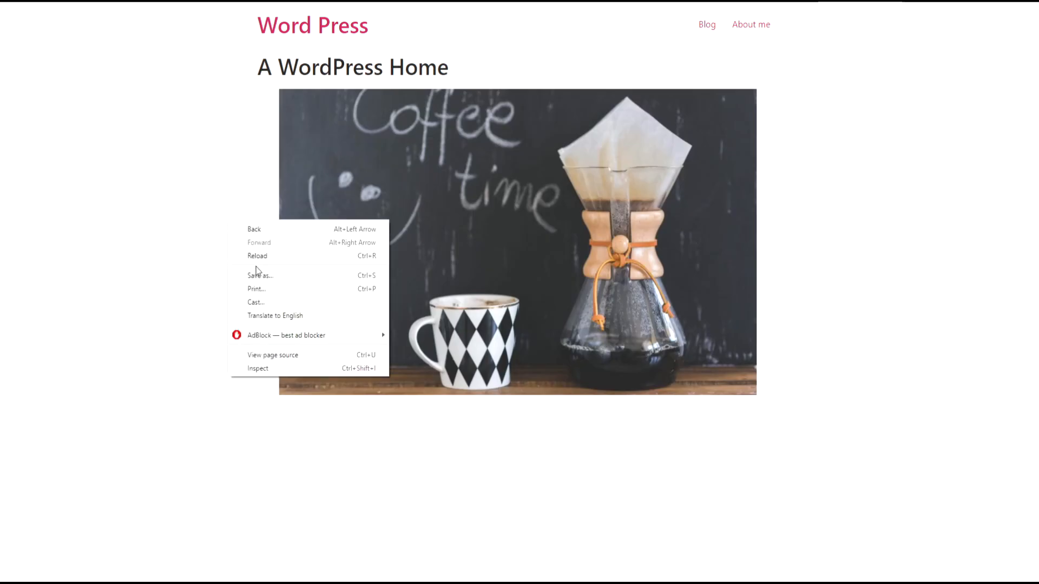
pyautogui.click(251, 257)
pyautogui.rightClick(211, 226)
pyautogui.click(238, 260)
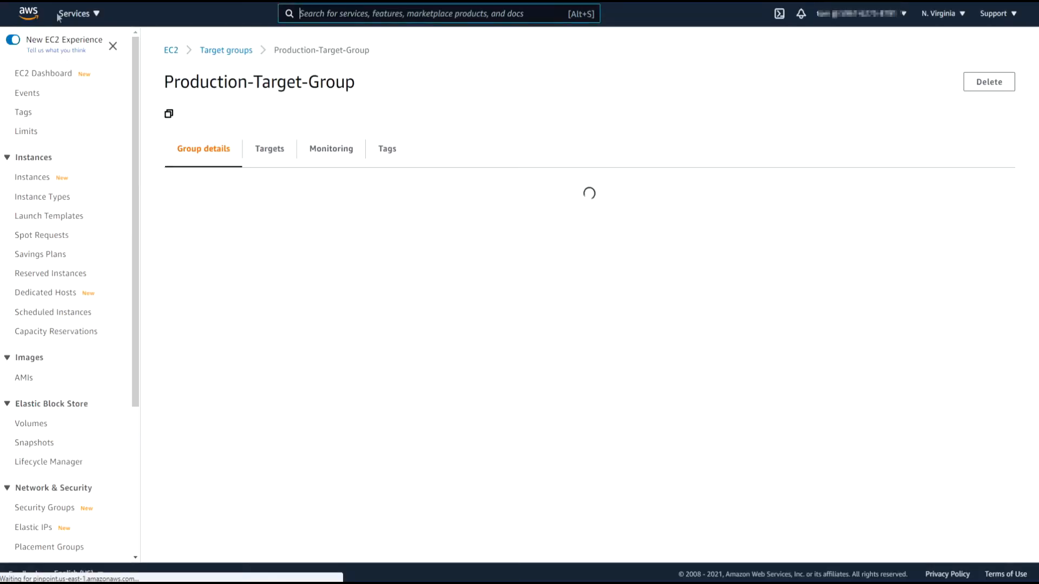
# Stop the Web Db SN-B instance from the EC2 instances list.
pyautogui.click(39, 180)
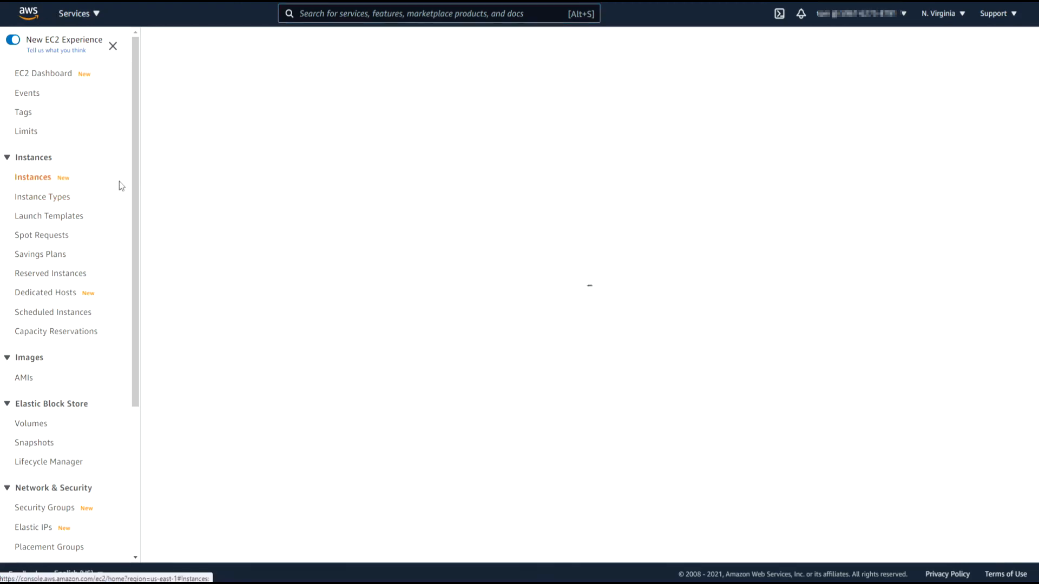
pyautogui.click(222, 213)
pyautogui.click(783, 45)
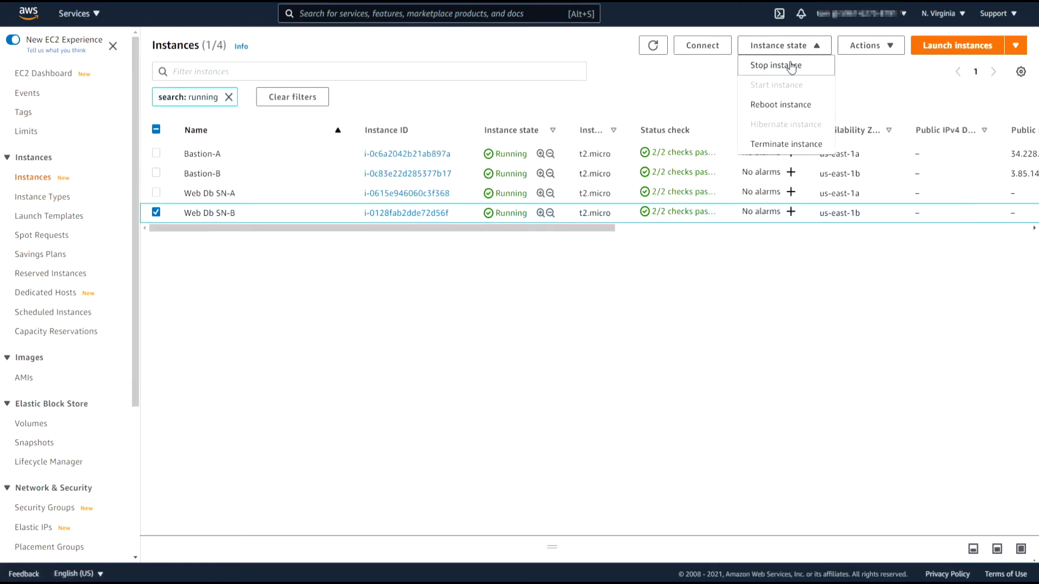
pyautogui.click(791, 66)
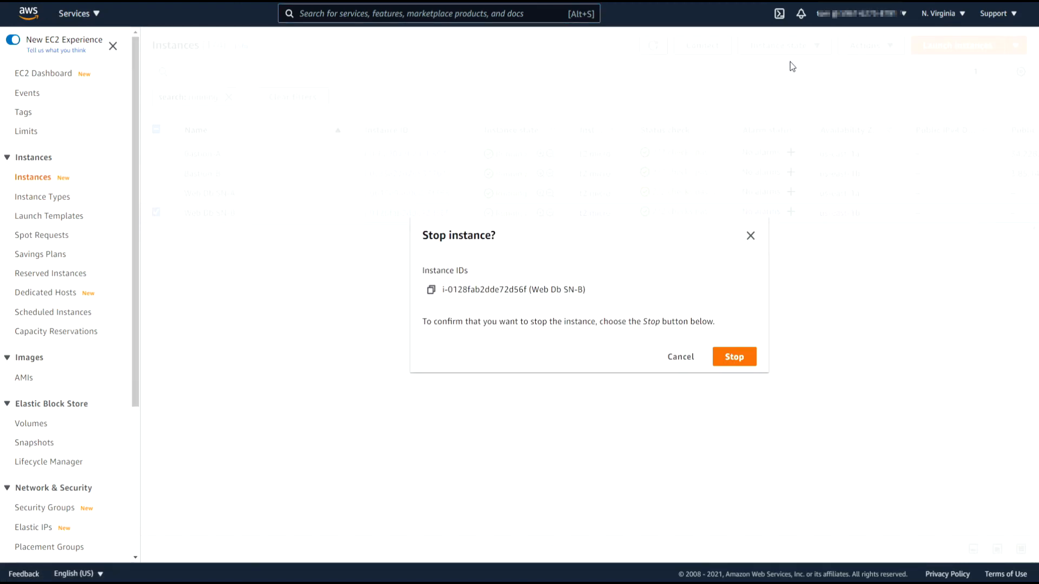
pyautogui.click(739, 354)
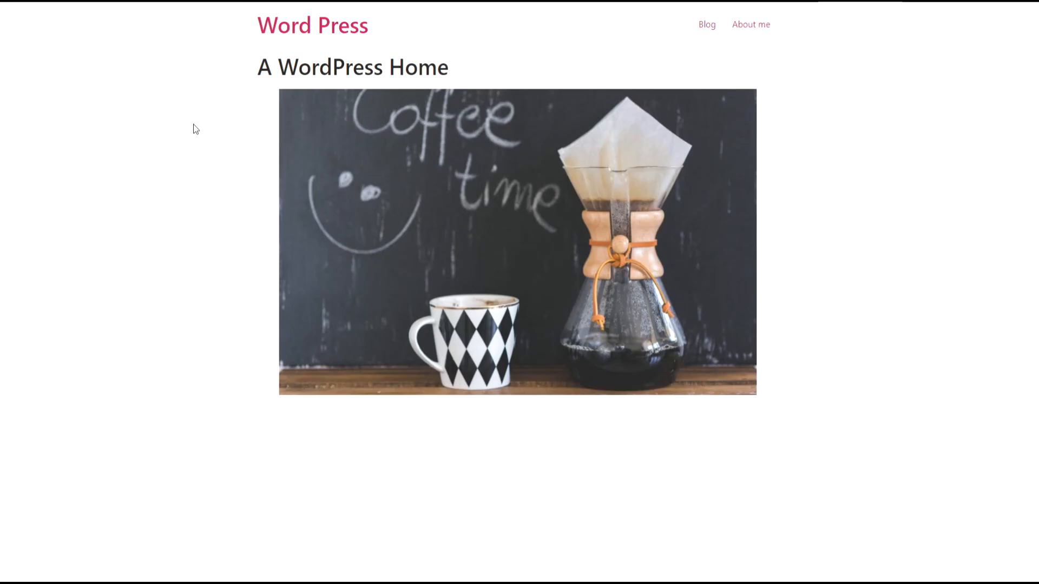
# Reload the WordPress page five times to test load balancer failover with Web Db SN-B stopped.
pyautogui.rightClick(193, 124)
pyautogui.click(213, 161)
pyautogui.rightClick(221, 164)
pyautogui.click(236, 199)
pyautogui.rightClick(238, 204)
pyautogui.click(262, 240)
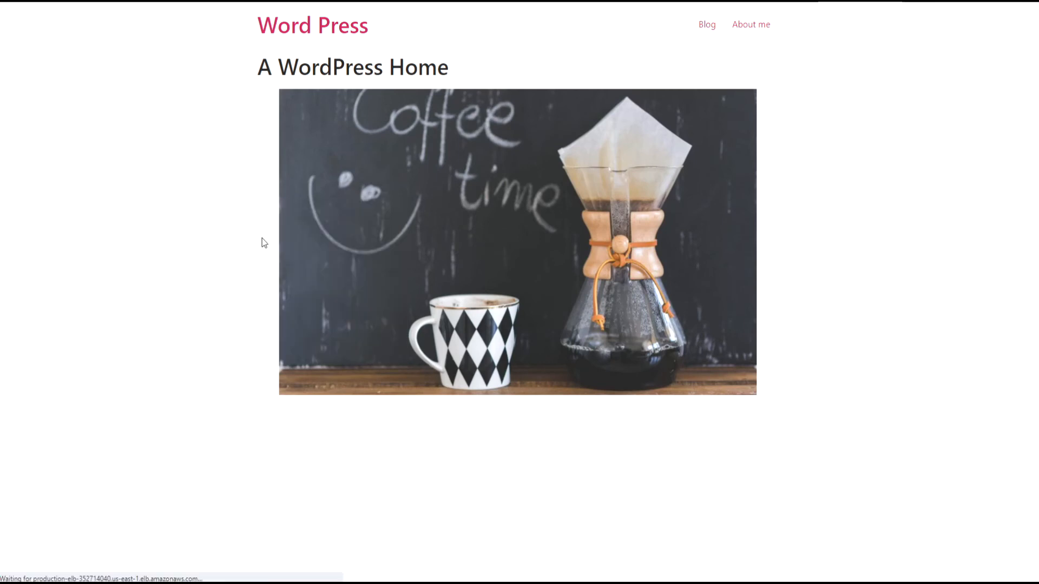
pyautogui.rightClick(232, 206)
pyautogui.click(246, 239)
pyautogui.rightClick(216, 191)
pyautogui.click(242, 227)
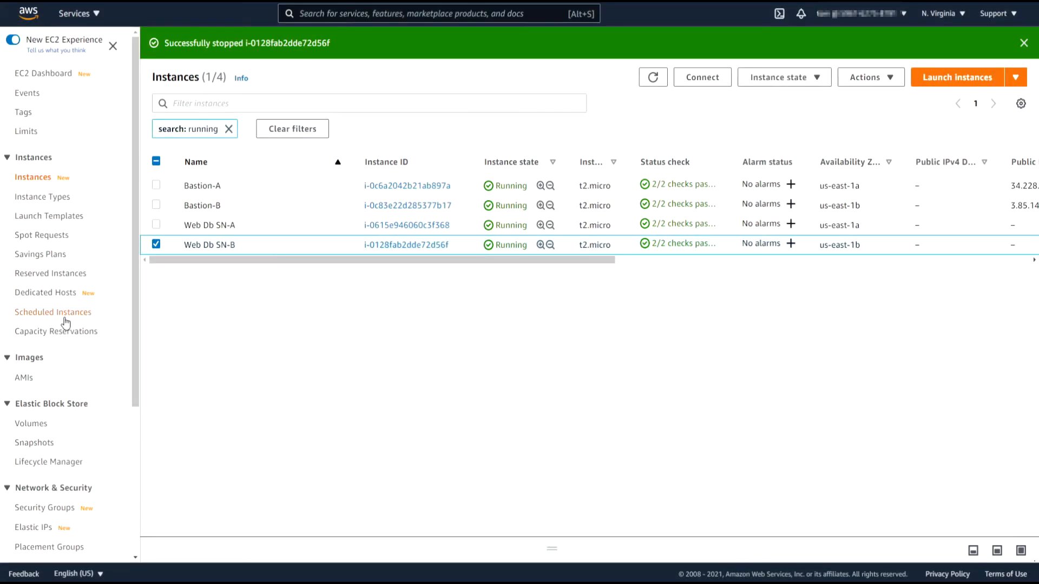
# Open the registered targets of Production-Target-Group through the Production-ELB listener and examine the Web Db SN-B status details.
pyautogui.scroll(-3, 68, 346)
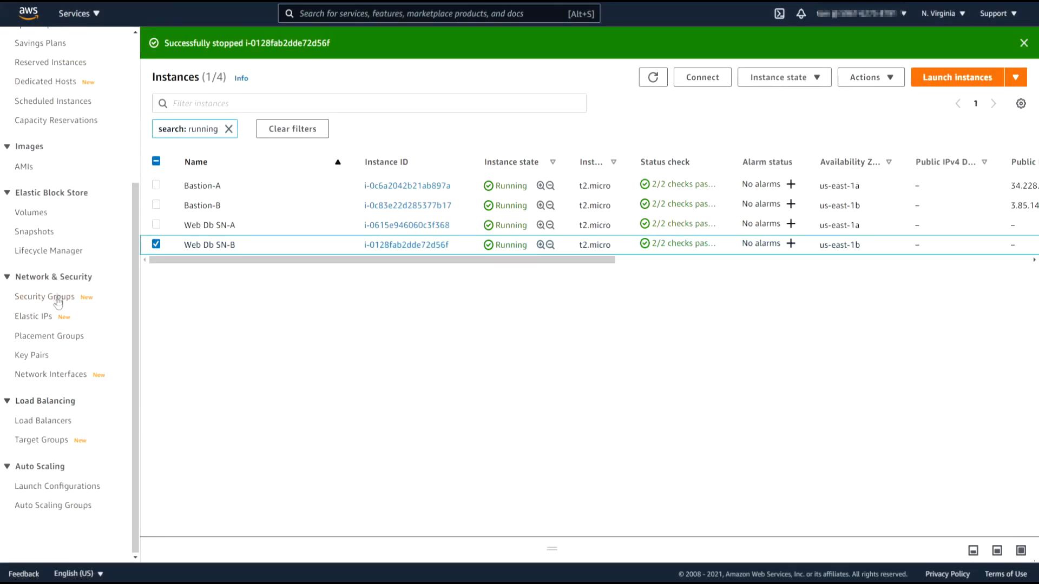
pyautogui.click(63, 425)
pyautogui.click(250, 233)
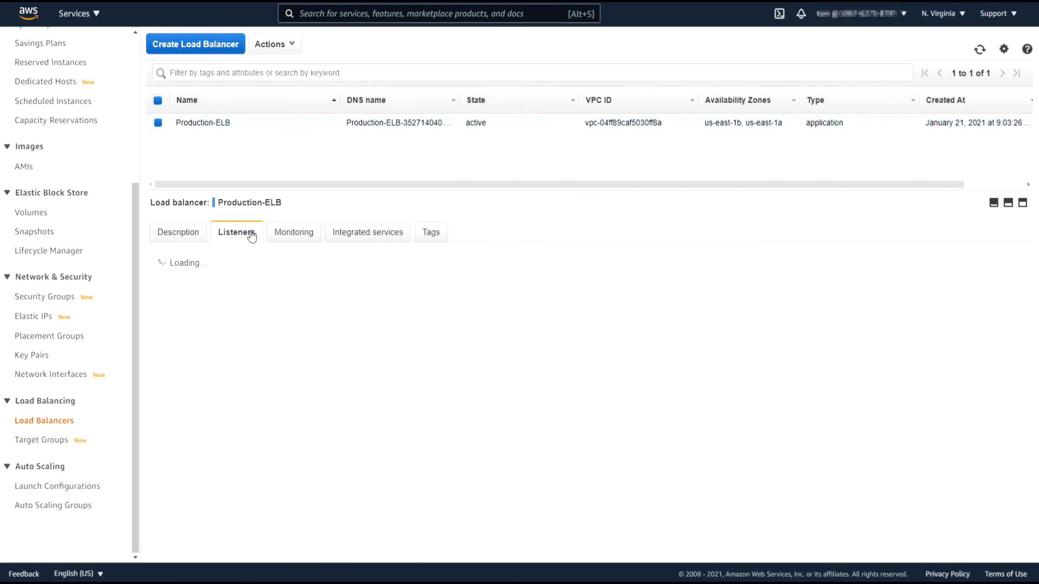
pyautogui.click(604, 341)
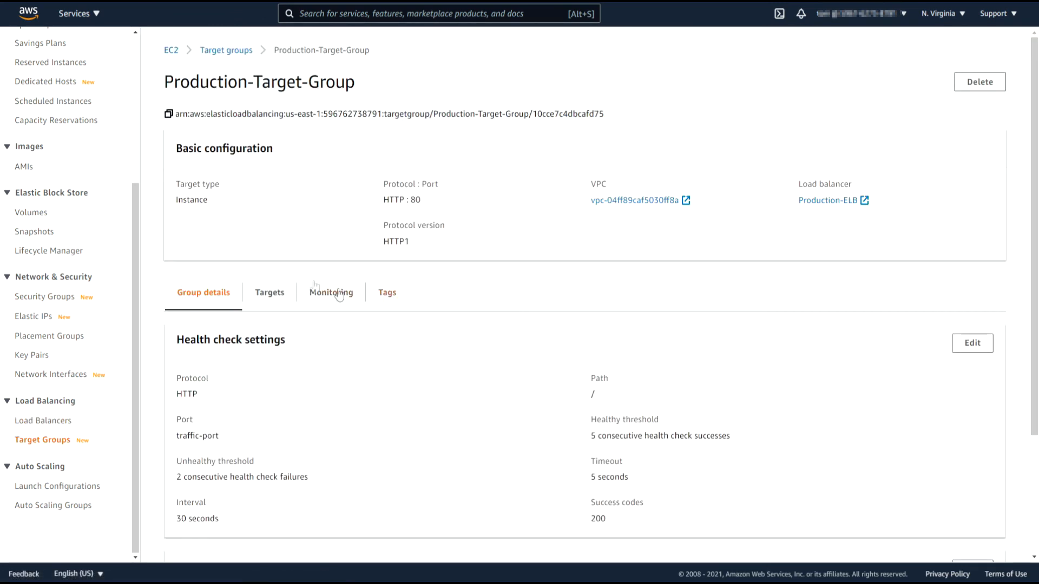
pyautogui.click(269, 292)
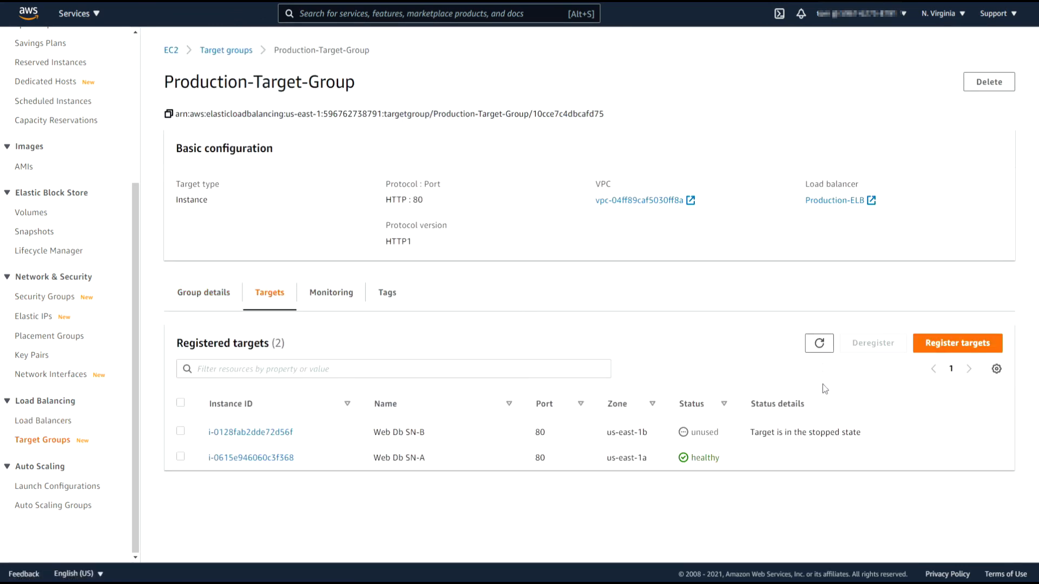
pyautogui.moveTo(880, 433); pyautogui.dragTo(762, 435)
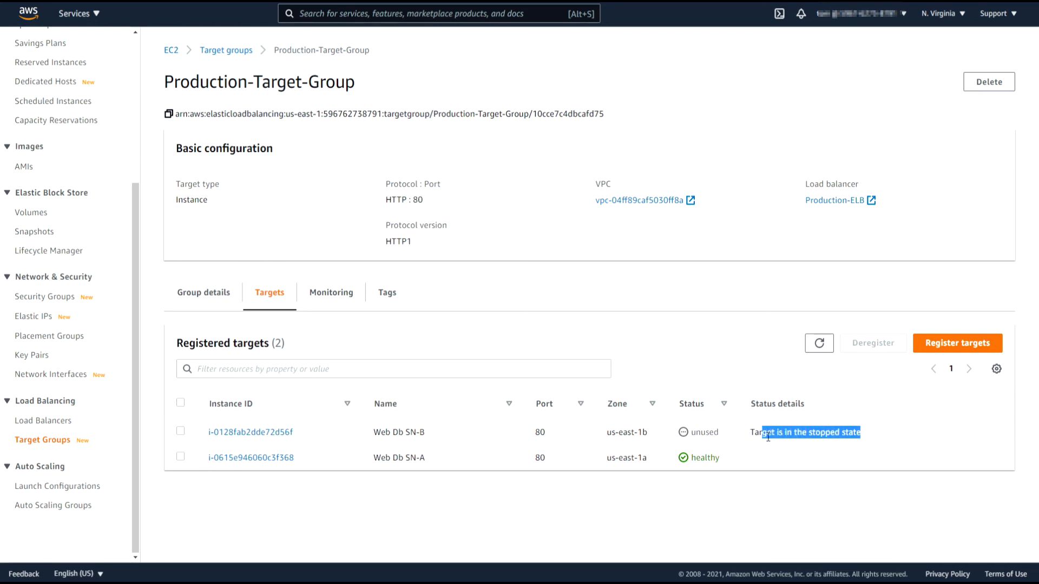
pyautogui.doubleClick(706, 432)
pyautogui.moveTo(753, 431); pyautogui.dragTo(853, 433)
pyautogui.click(852, 433)
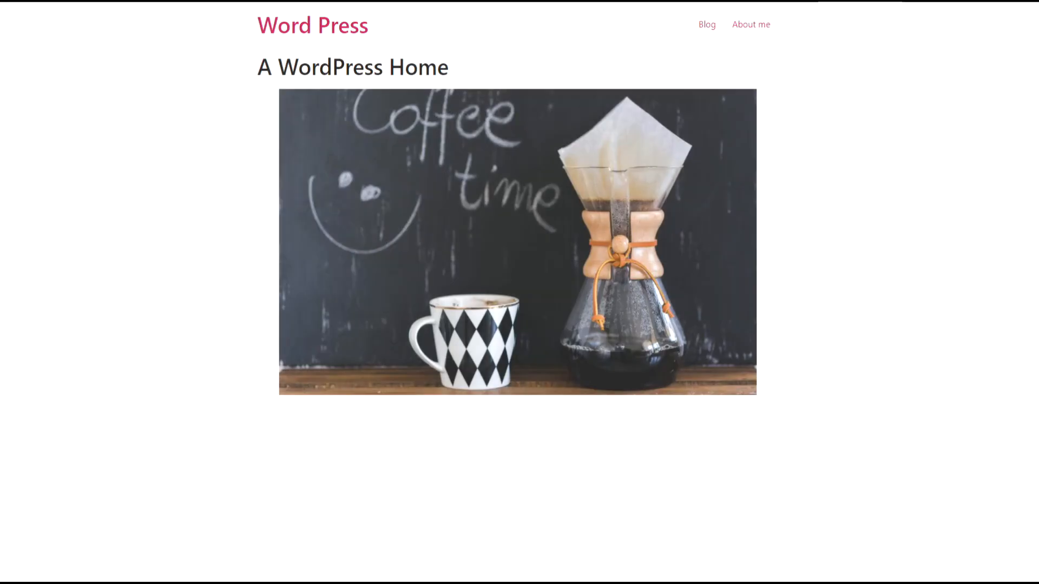
# Reload the WordPress page twice more to recheck which server responds.
pyautogui.rightClick(176, 224)
pyautogui.click(206, 261)
pyautogui.rightClick(193, 198)
pyautogui.click(209, 230)
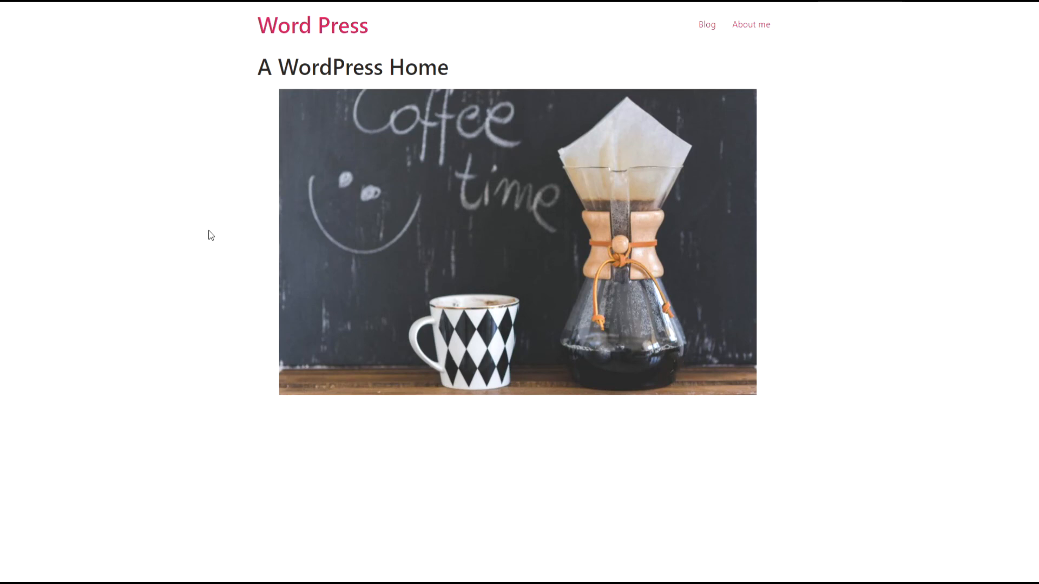